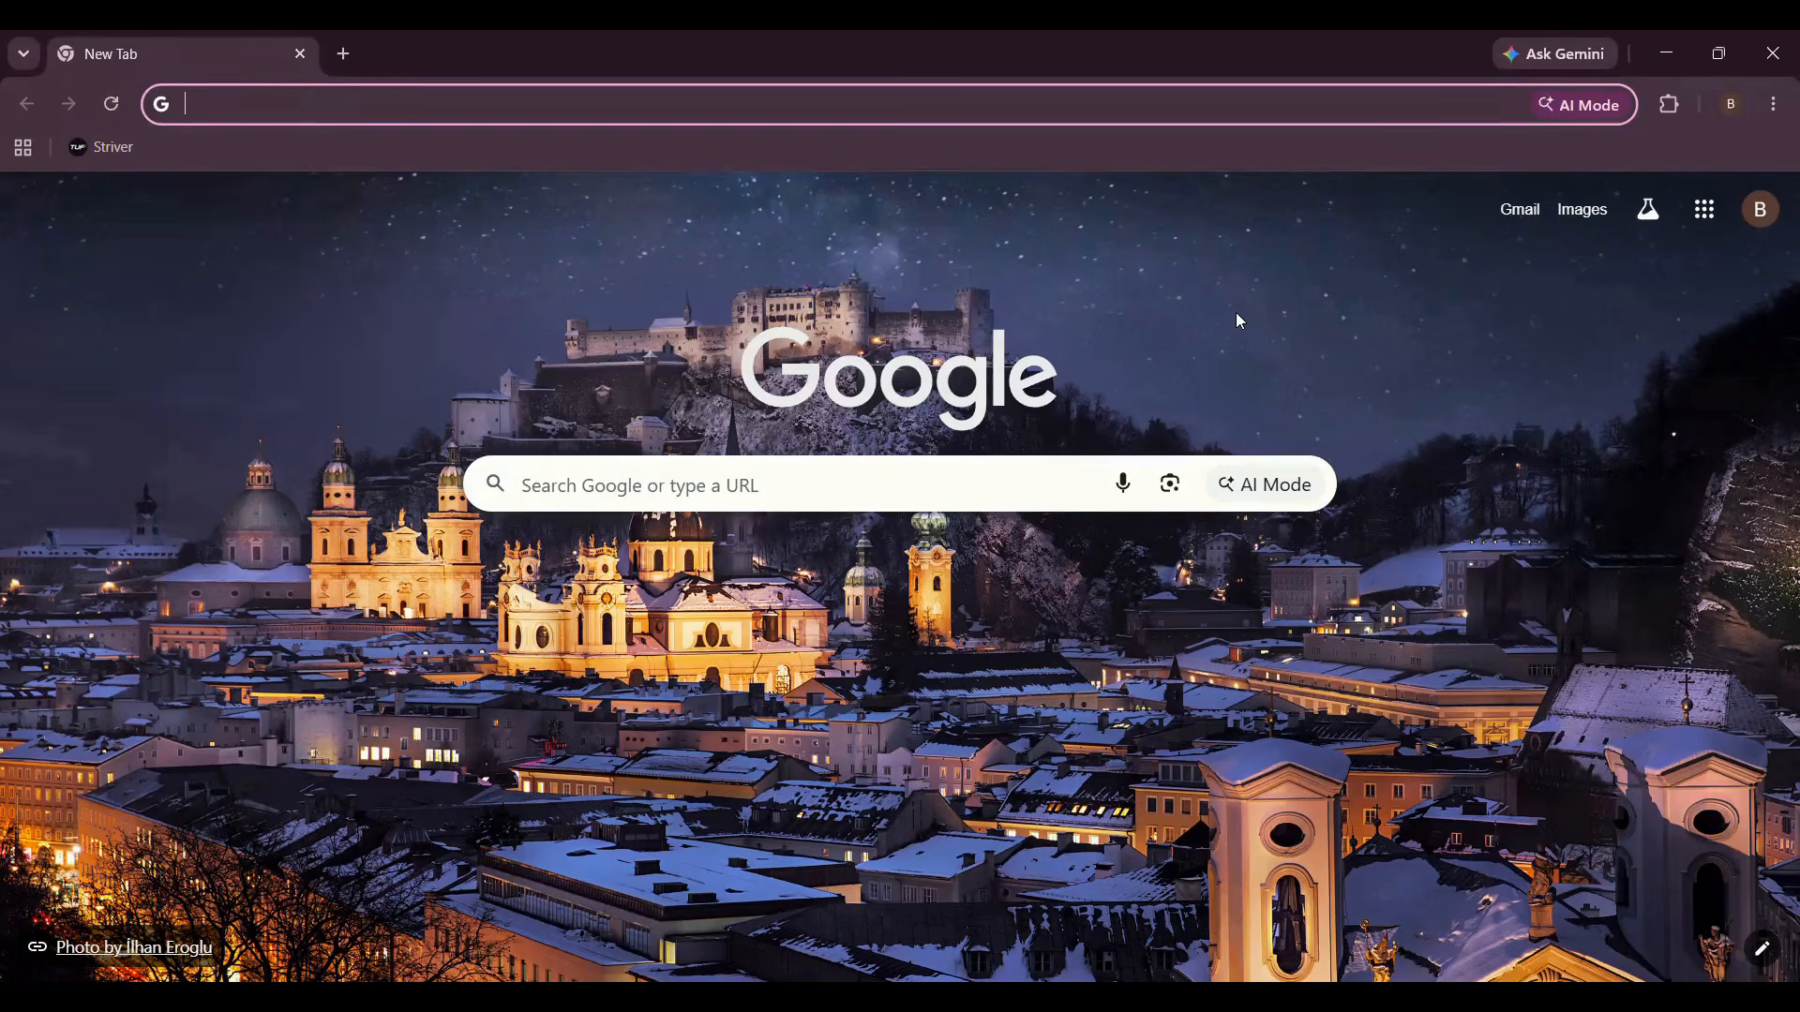
Load the portal at socialregistry.wb.gov.in from the address bar's autocompletion.
text(socialregistry.wb.gov.in)
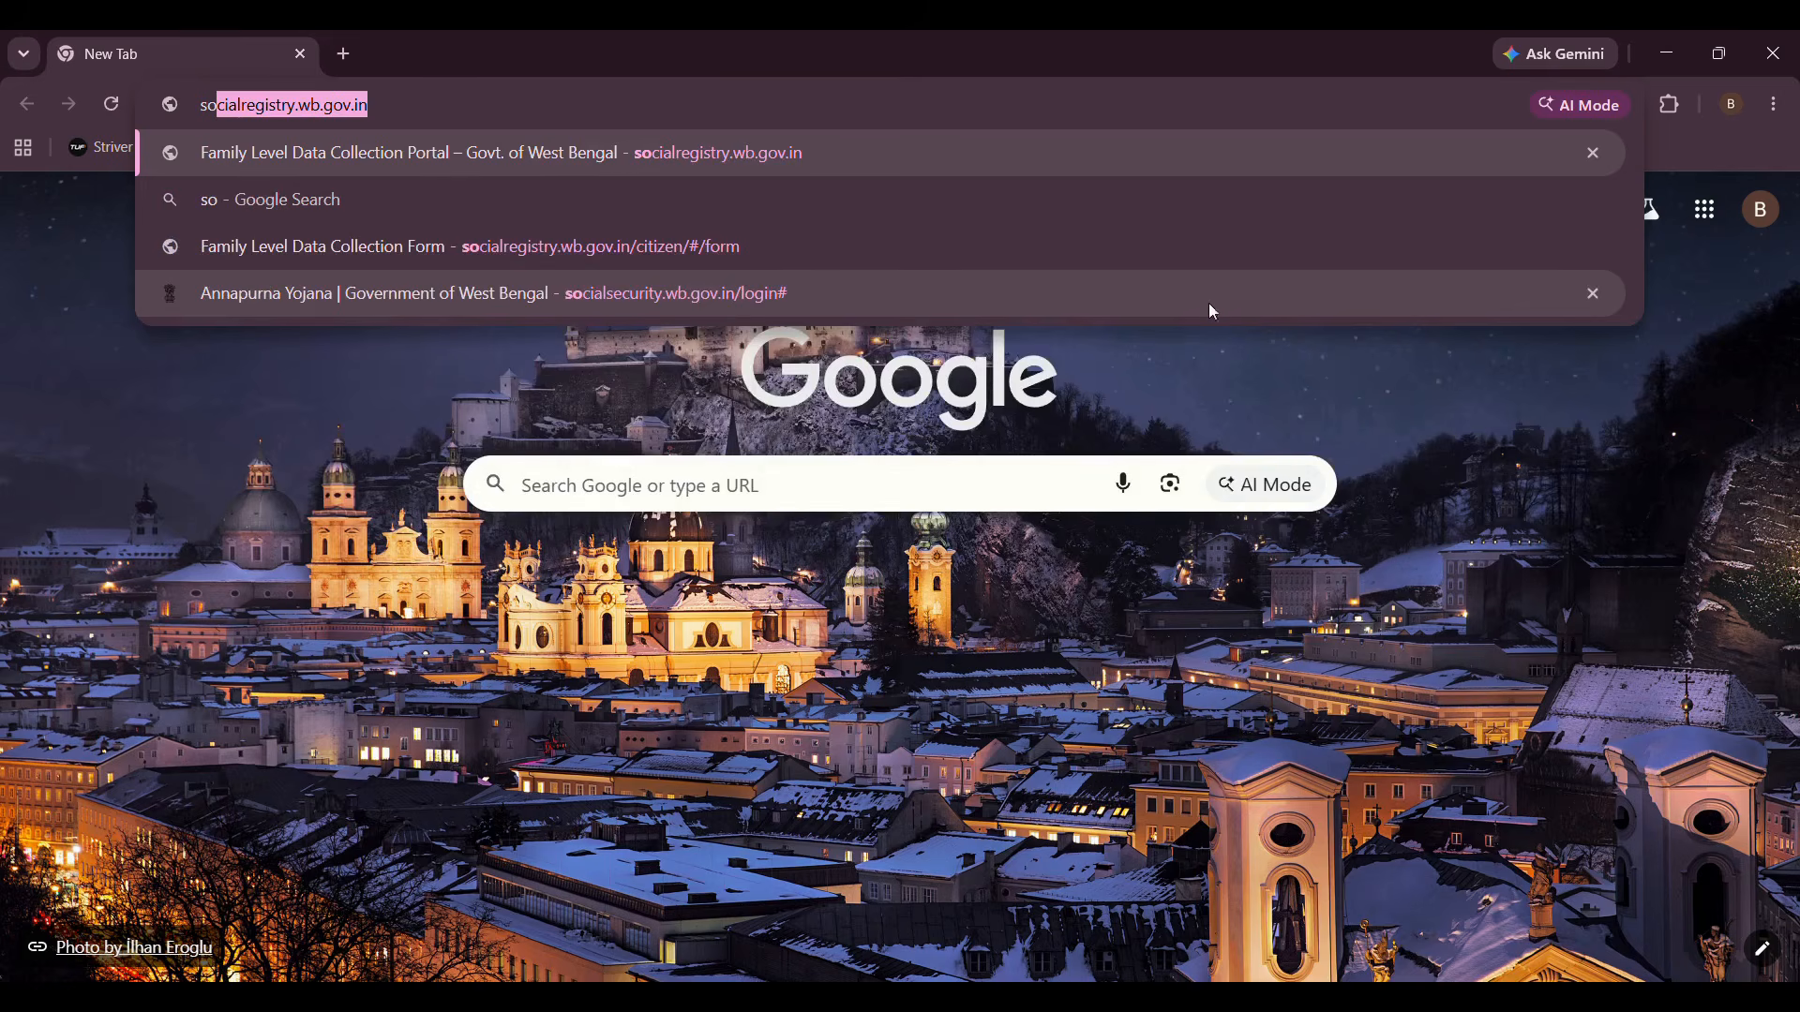
key(Return)
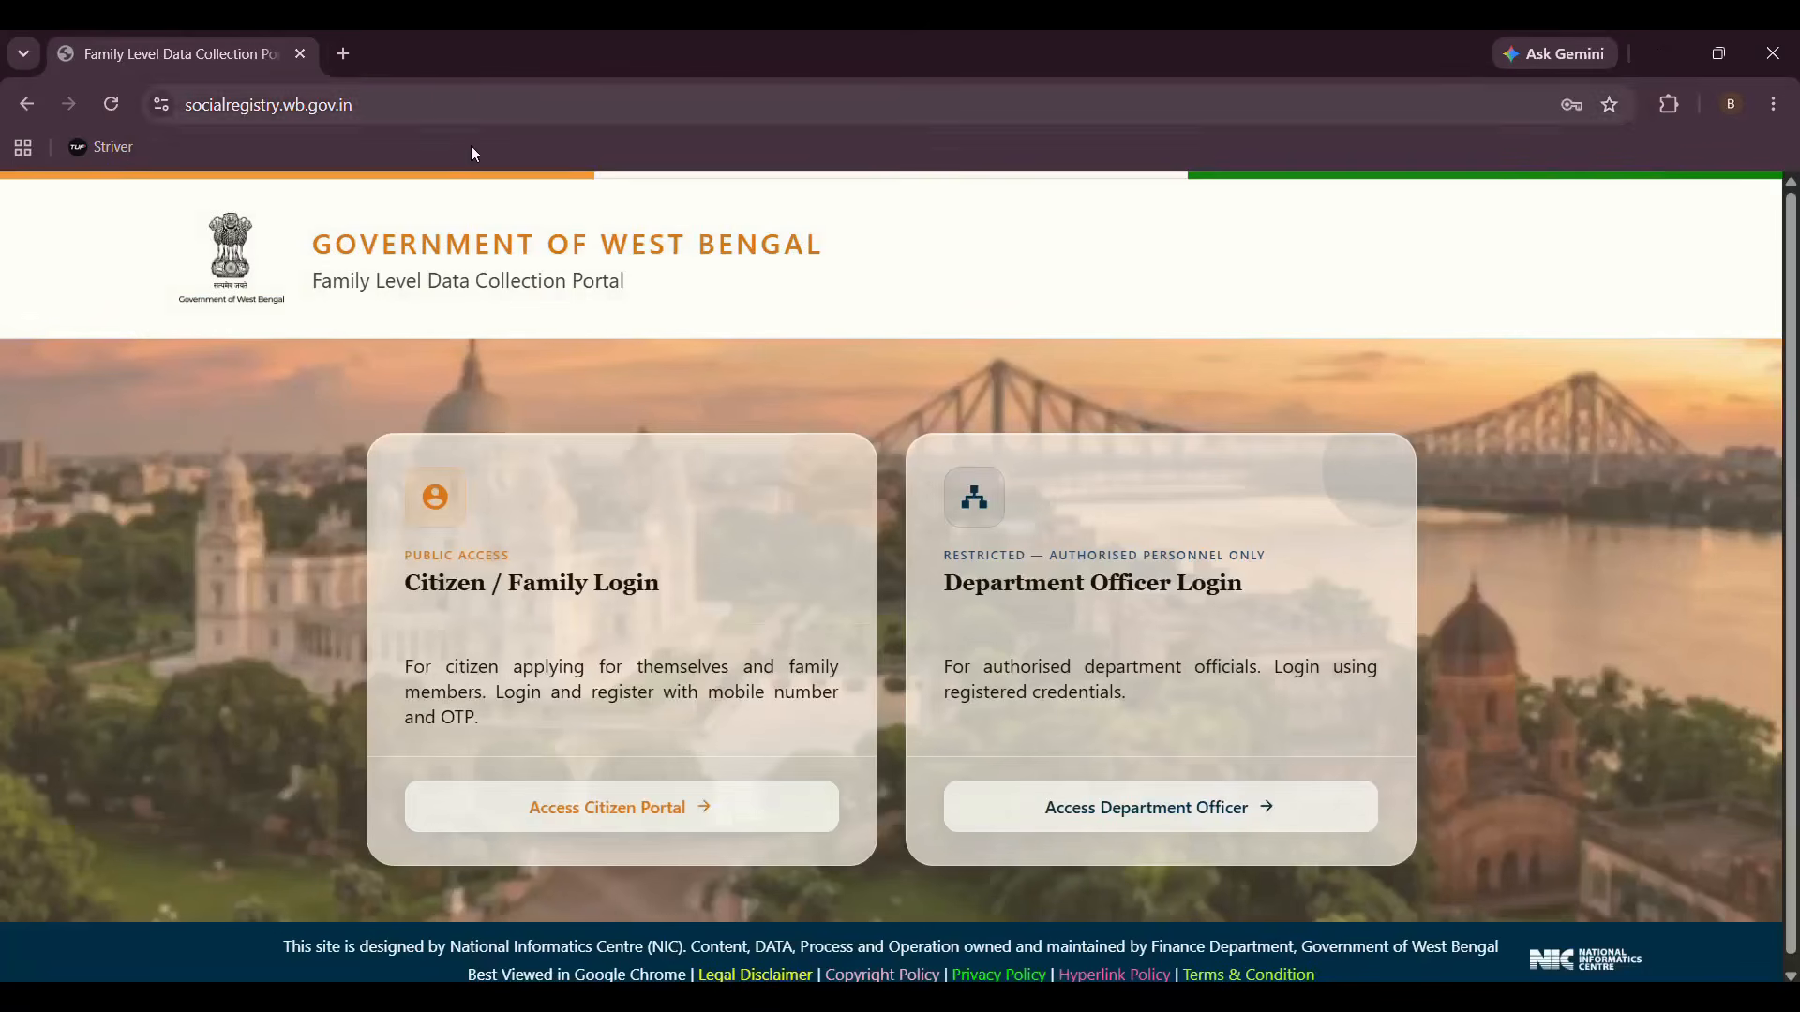
Open the citizen portal login and choose PASCHIM BARDHAMAN as the district.
scroll(621, 614, down, 1)
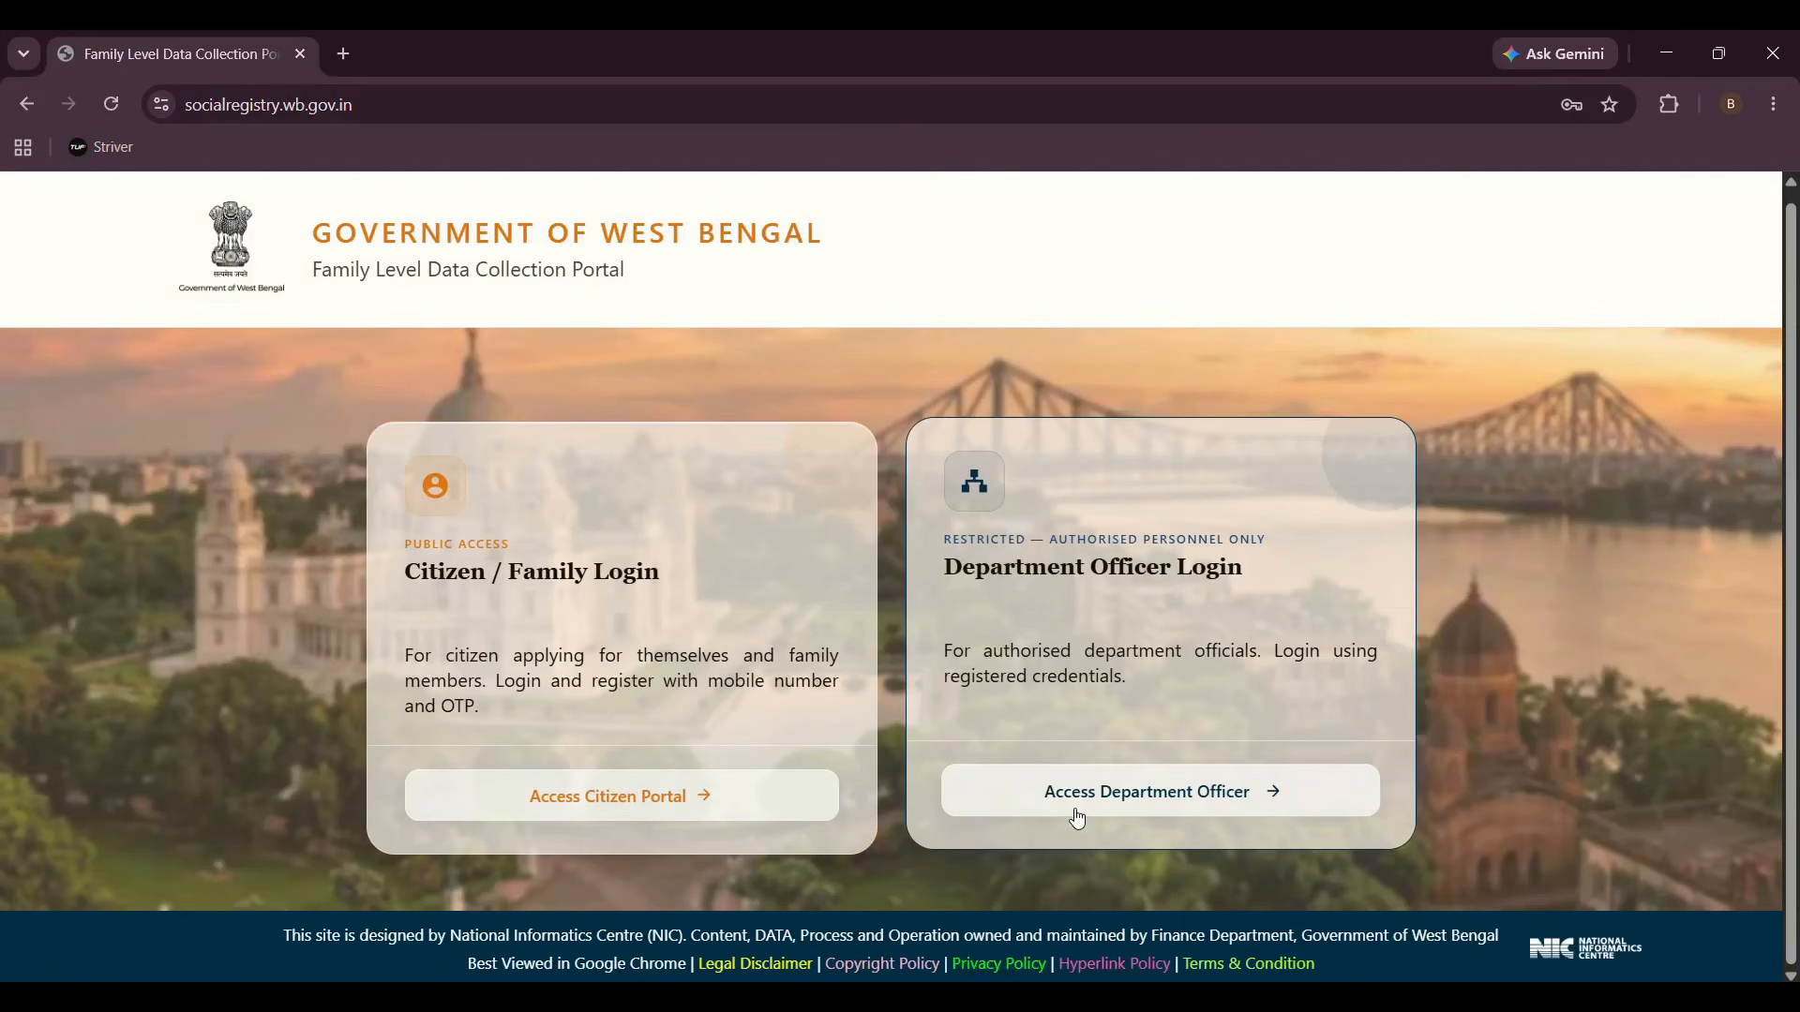
click(669, 794)
click(679, 487)
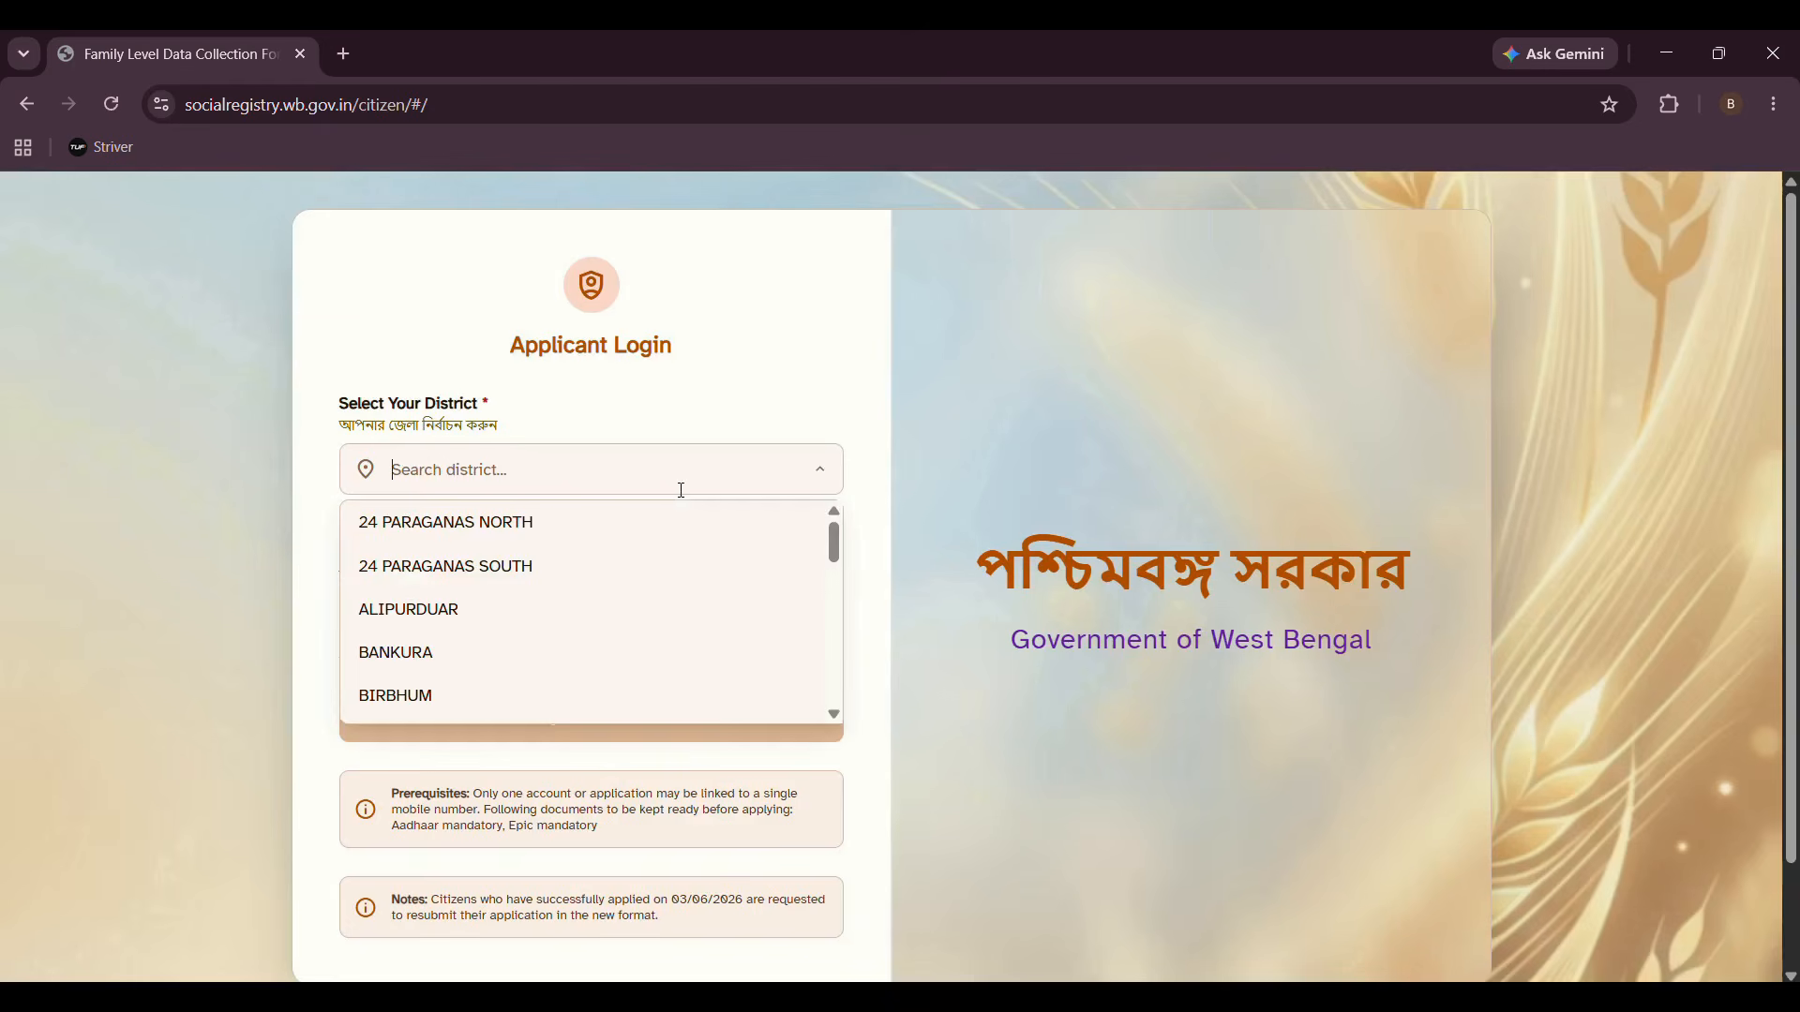
scroll(610, 610, down, 5)
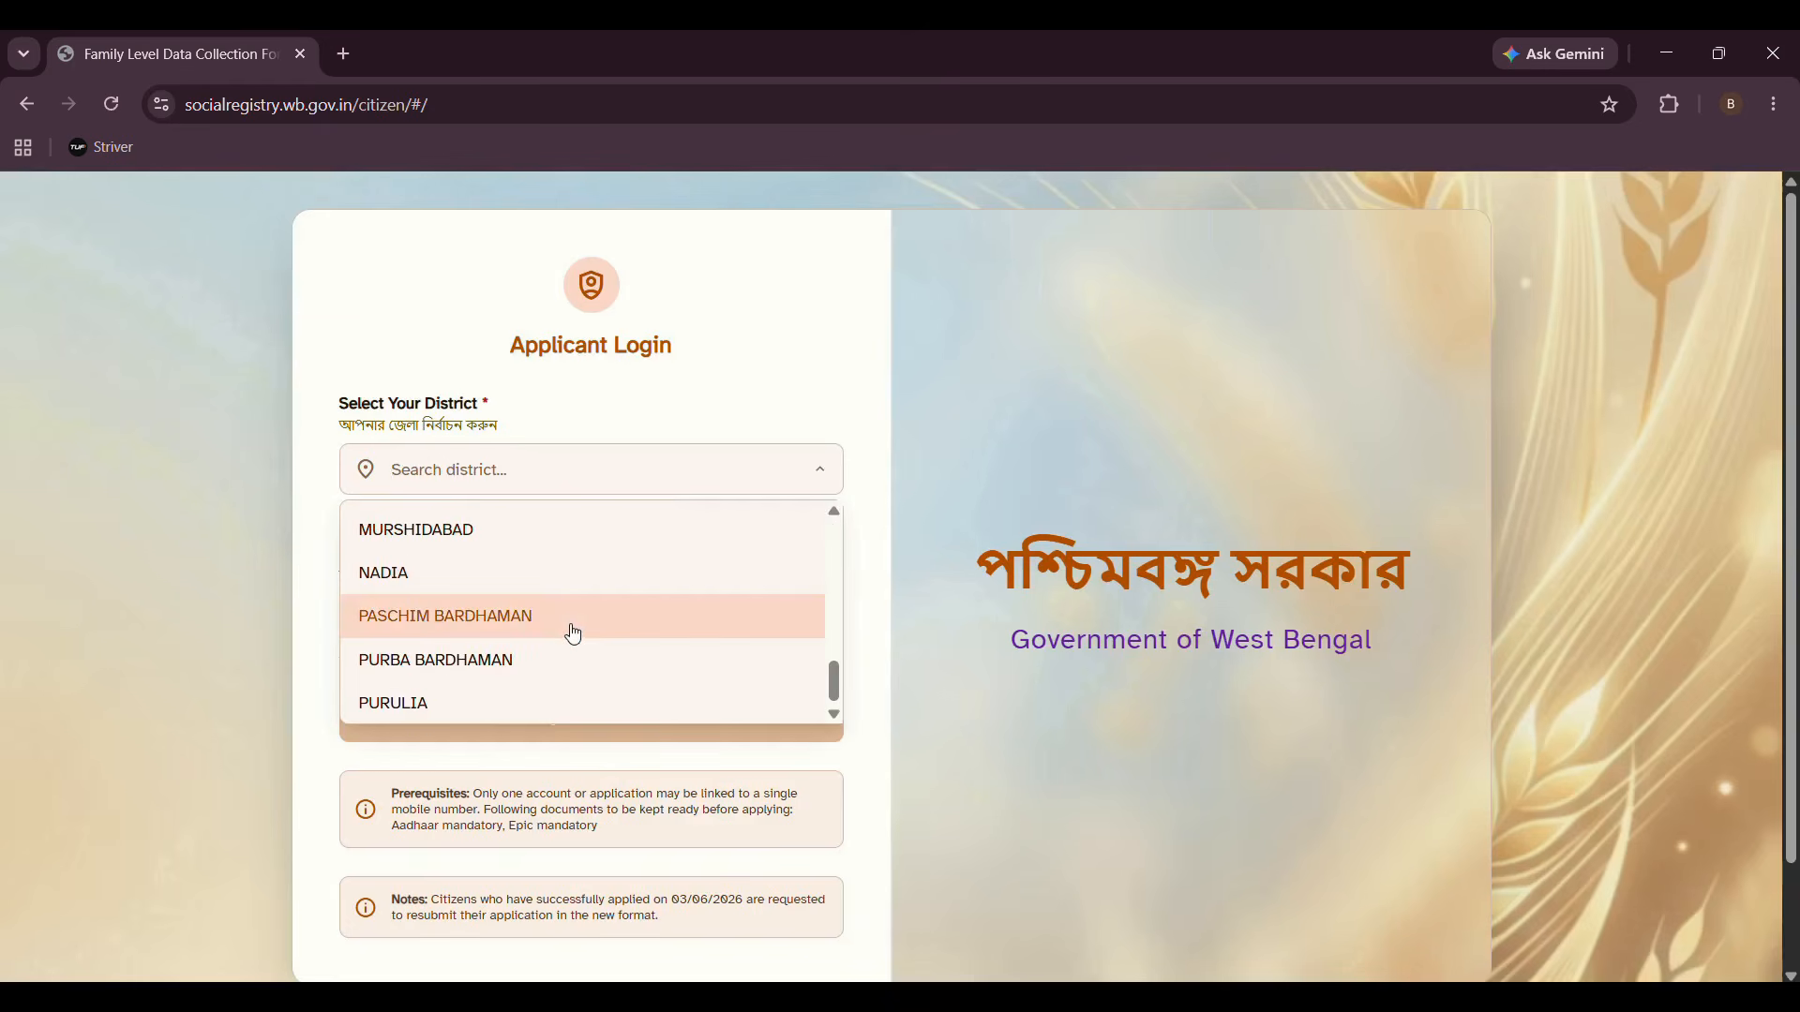
click(566, 631)
scroll(677, 651, down, 1)
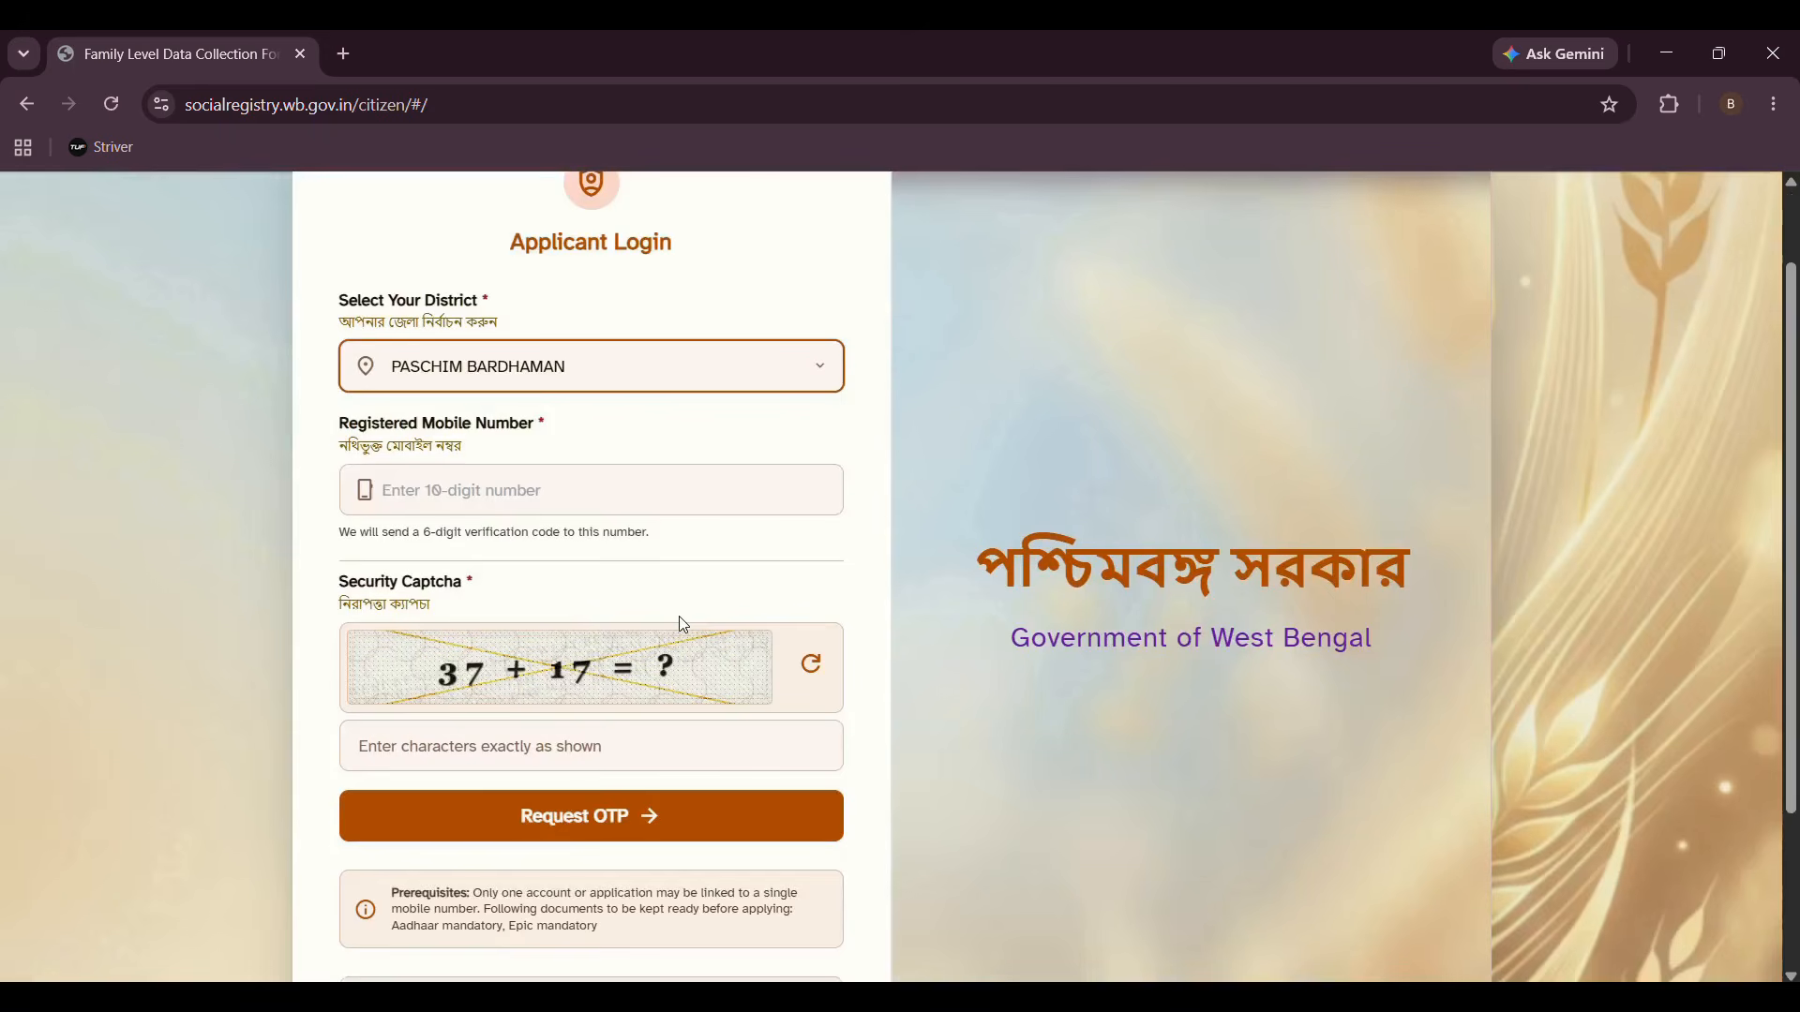
Enter the registered mobile number and captcha answer 54, then request the OTP.
click(677, 485)
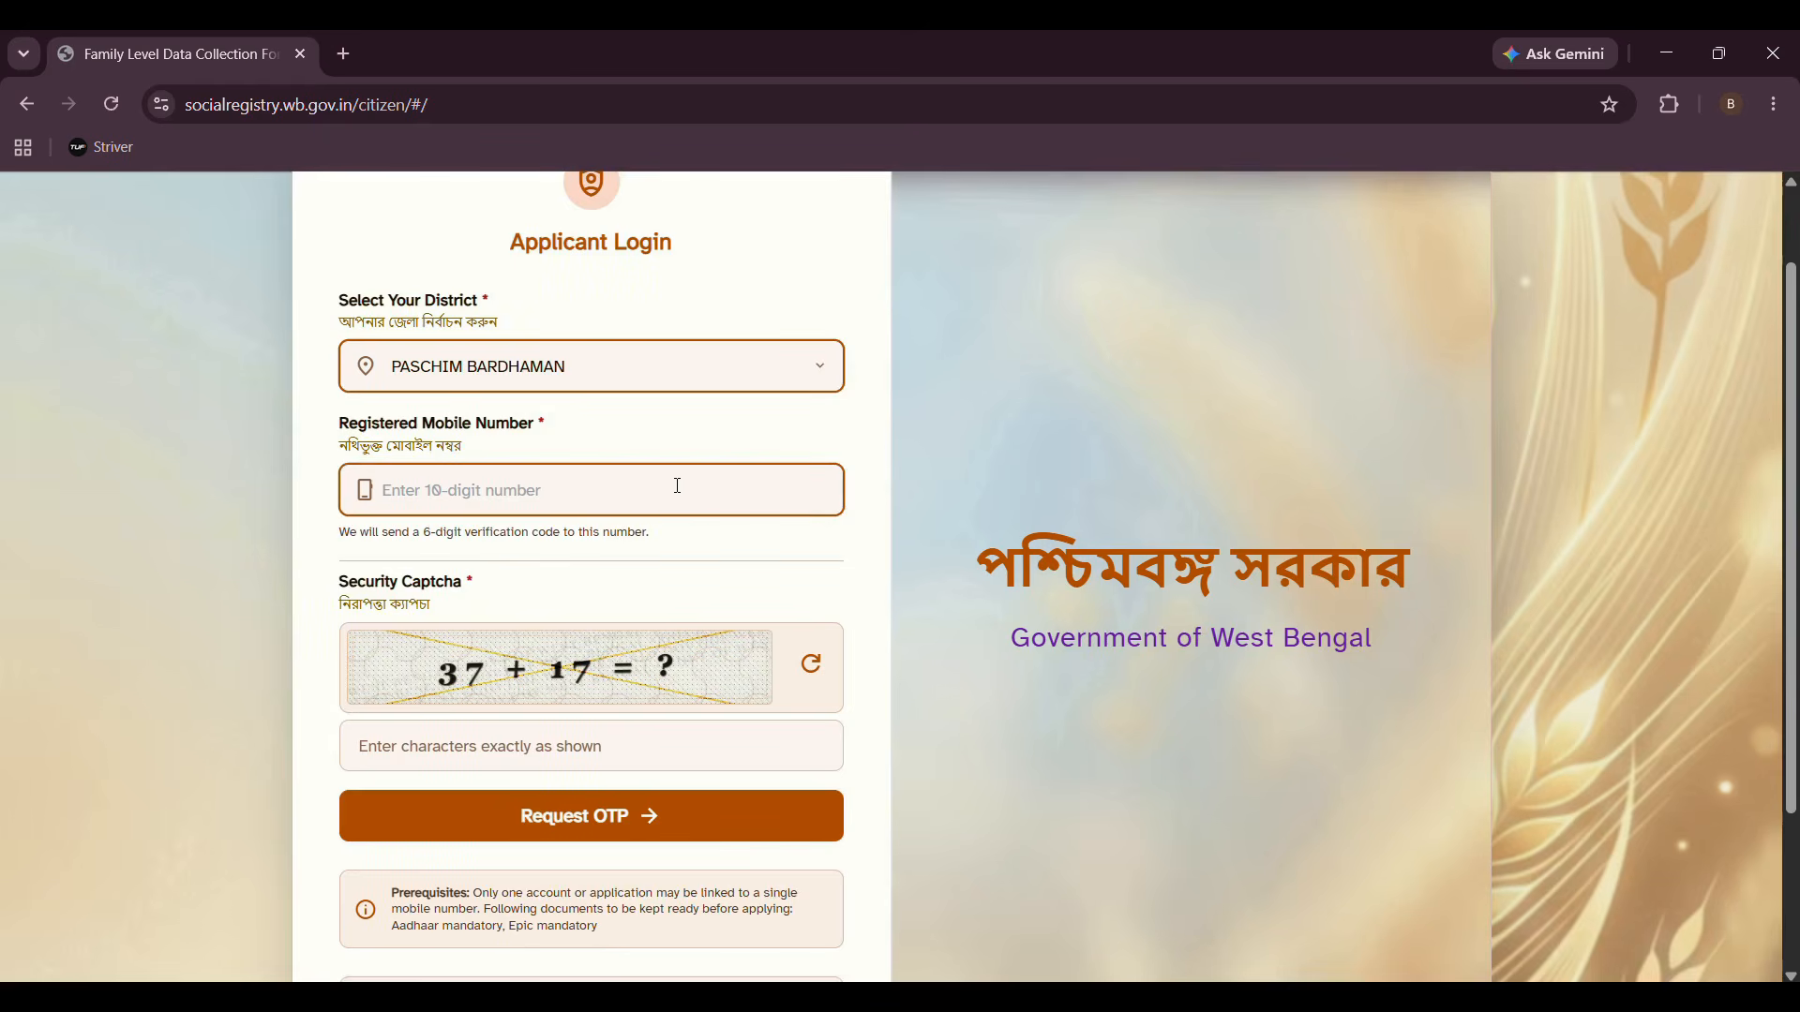
click(522, 741)
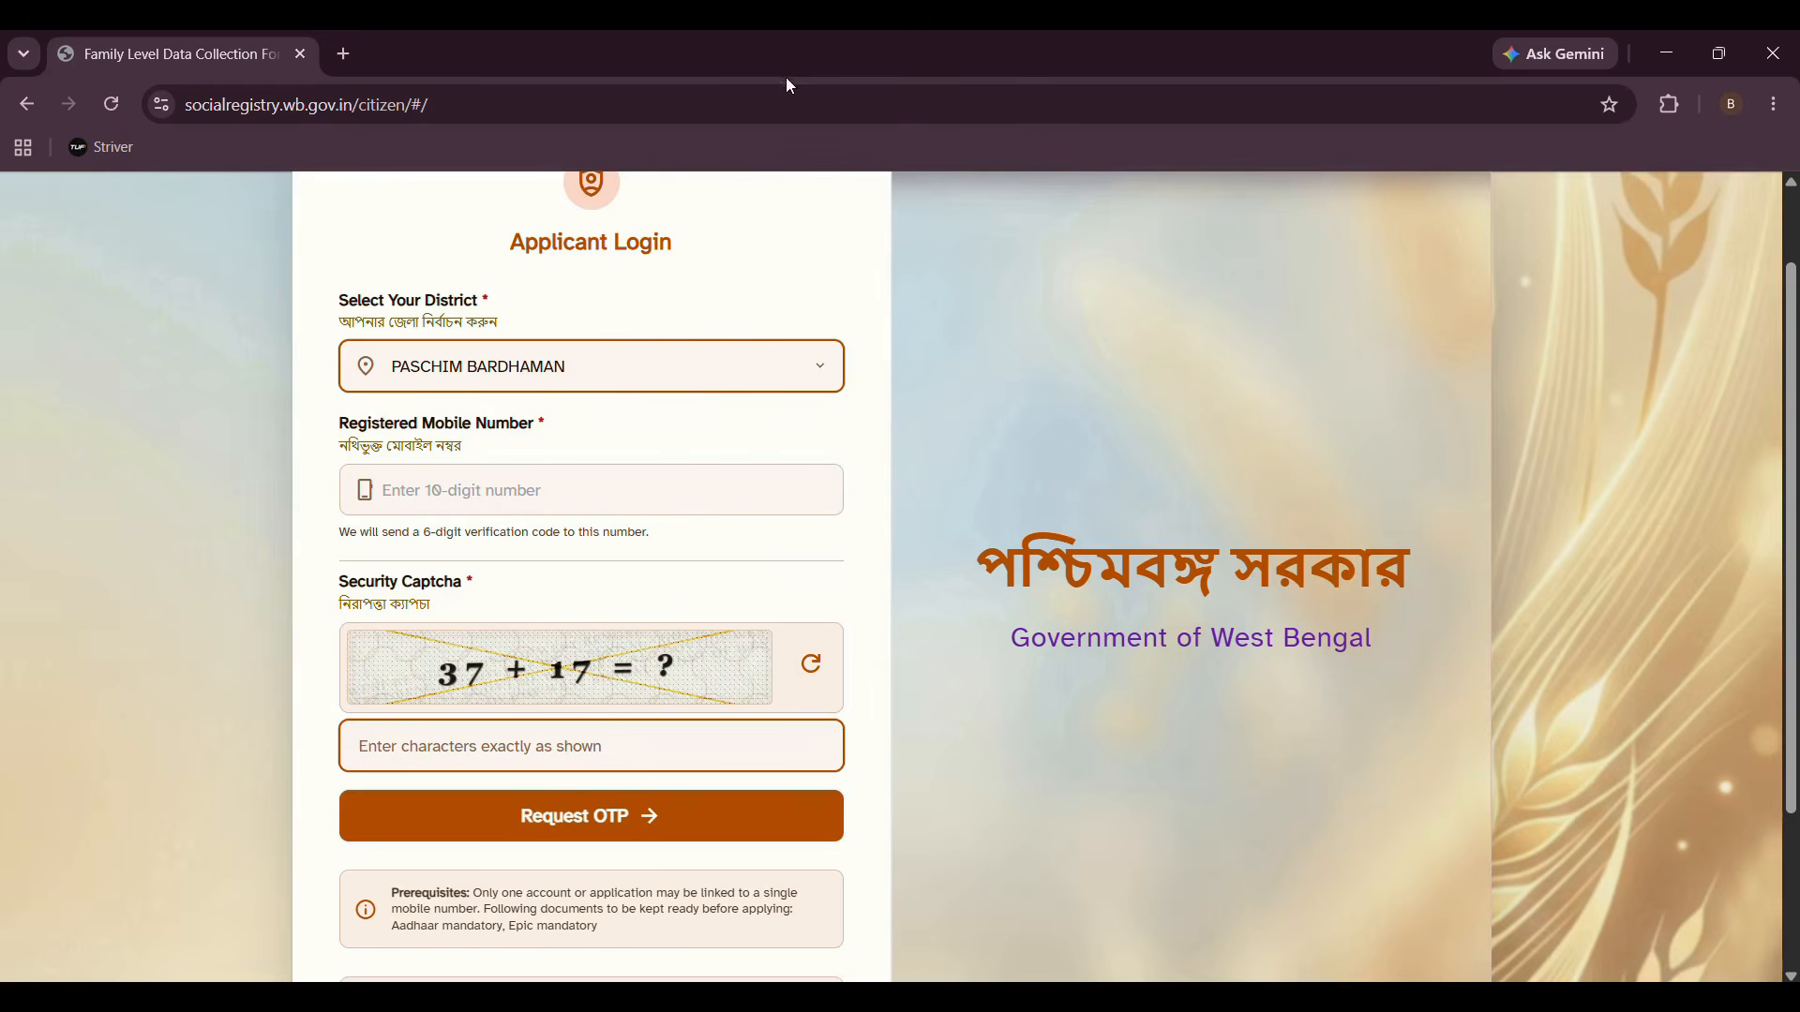
click(557, 489)
key(ctrl+v)
text(*********)
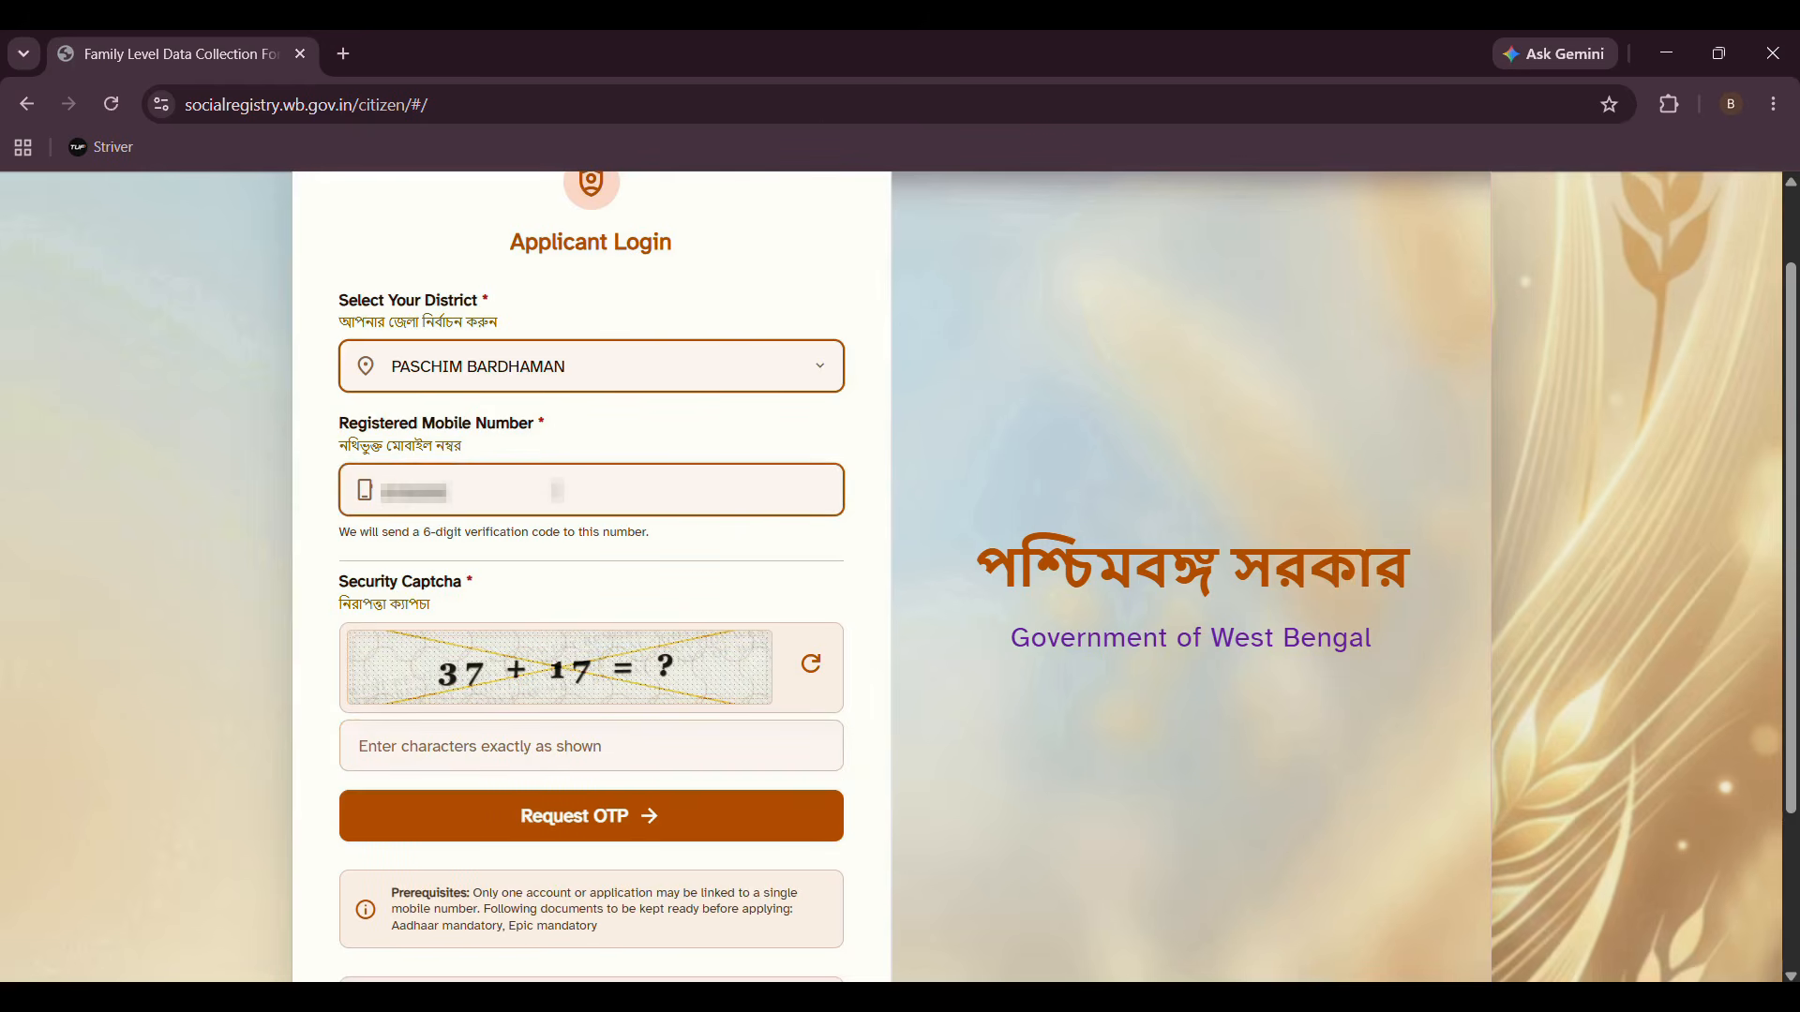
click(414, 746)
text(54)
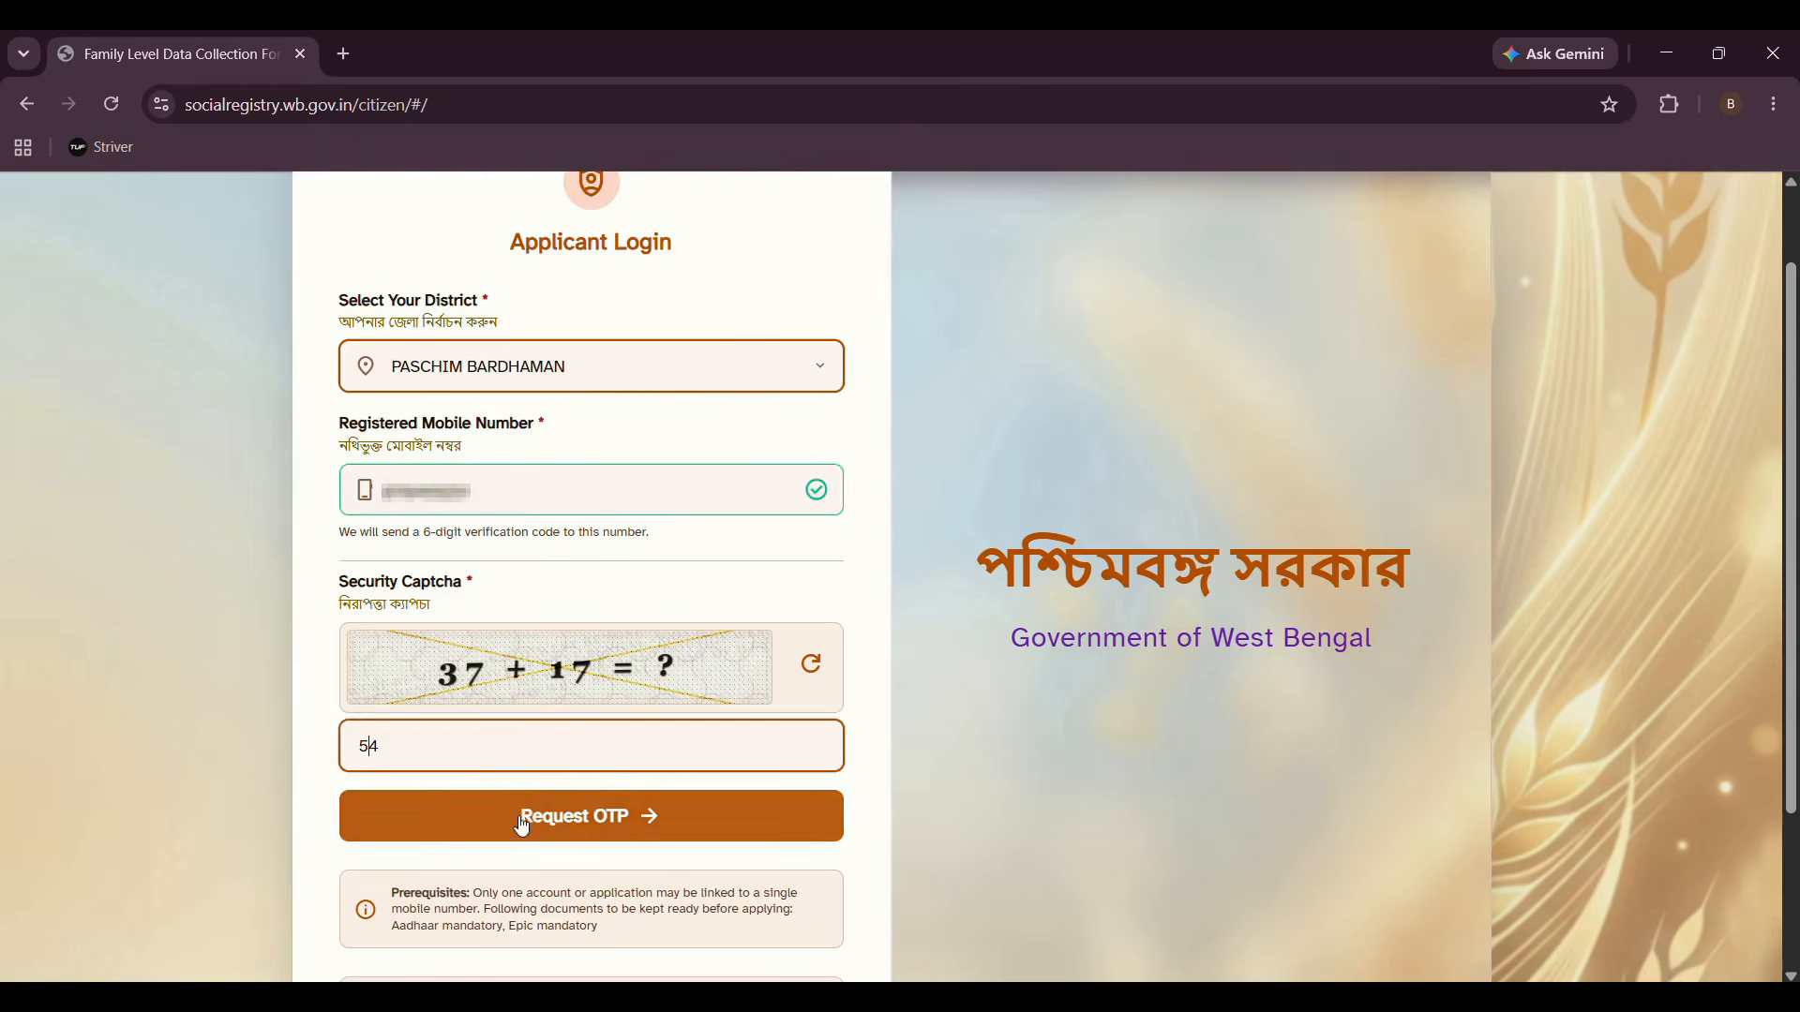
click(523, 817)
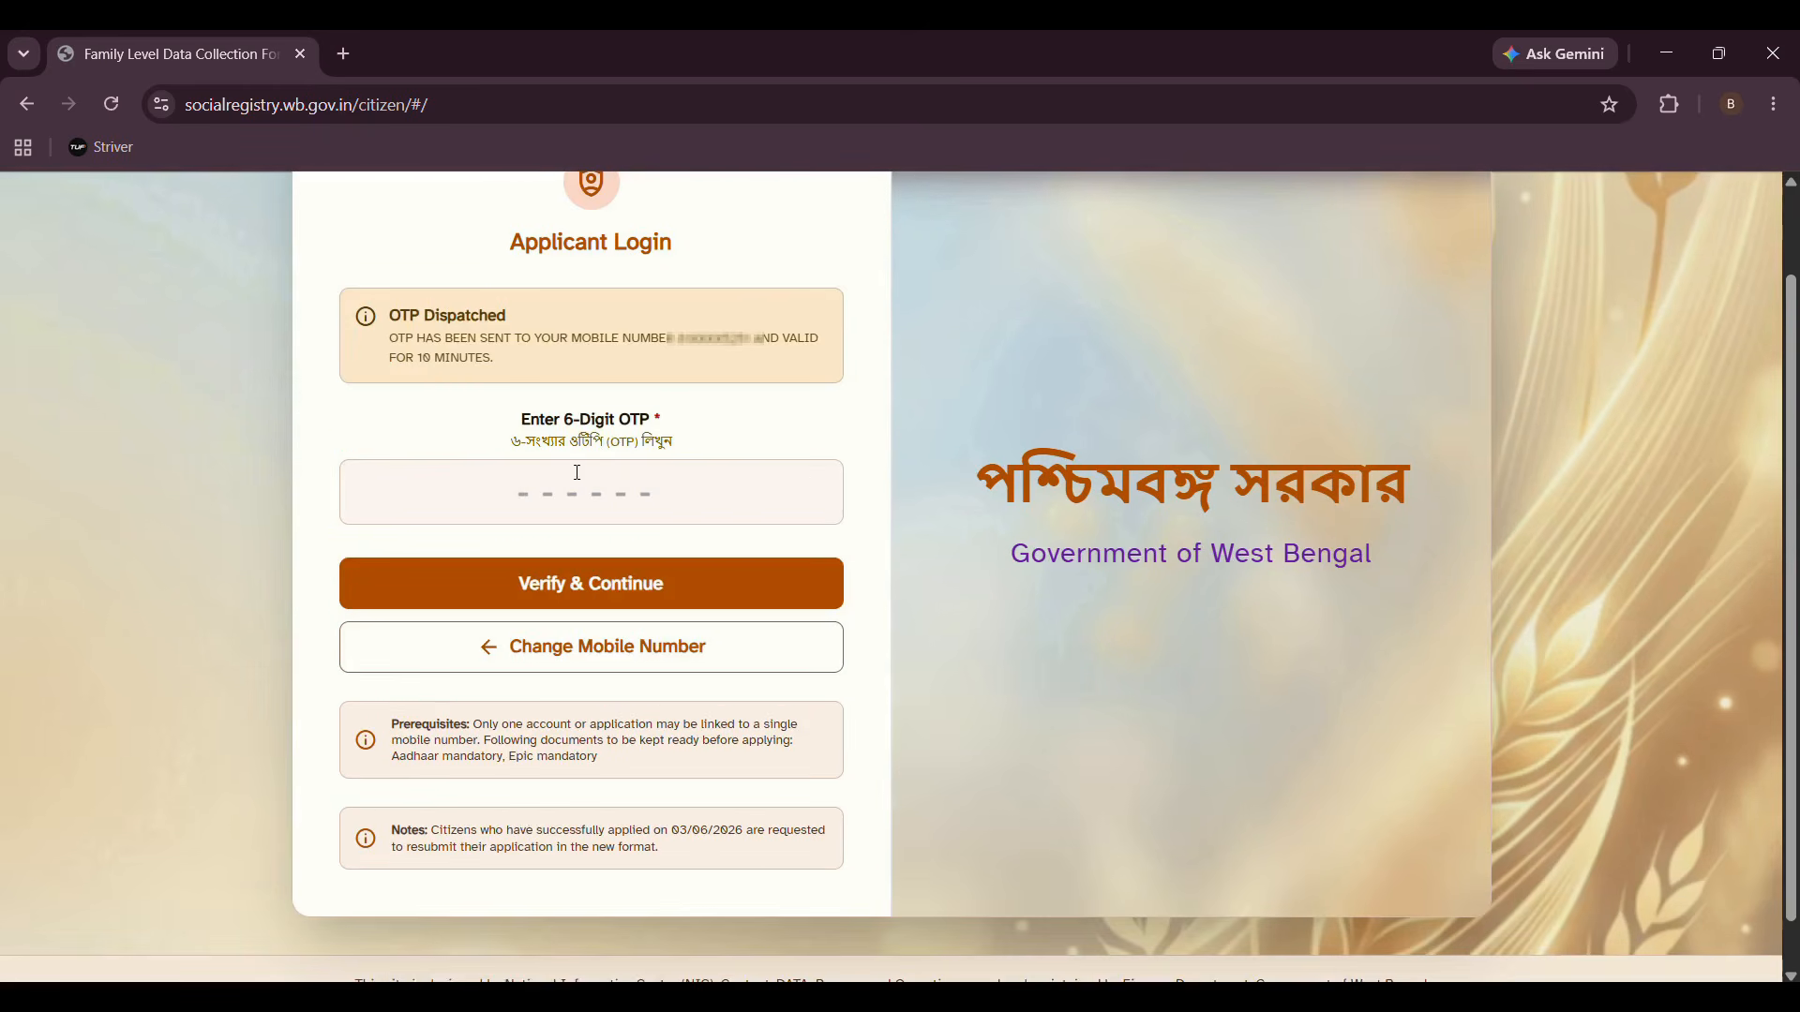
Enter the received 6-digit OTP and verify it to reach the form.
click(583, 486)
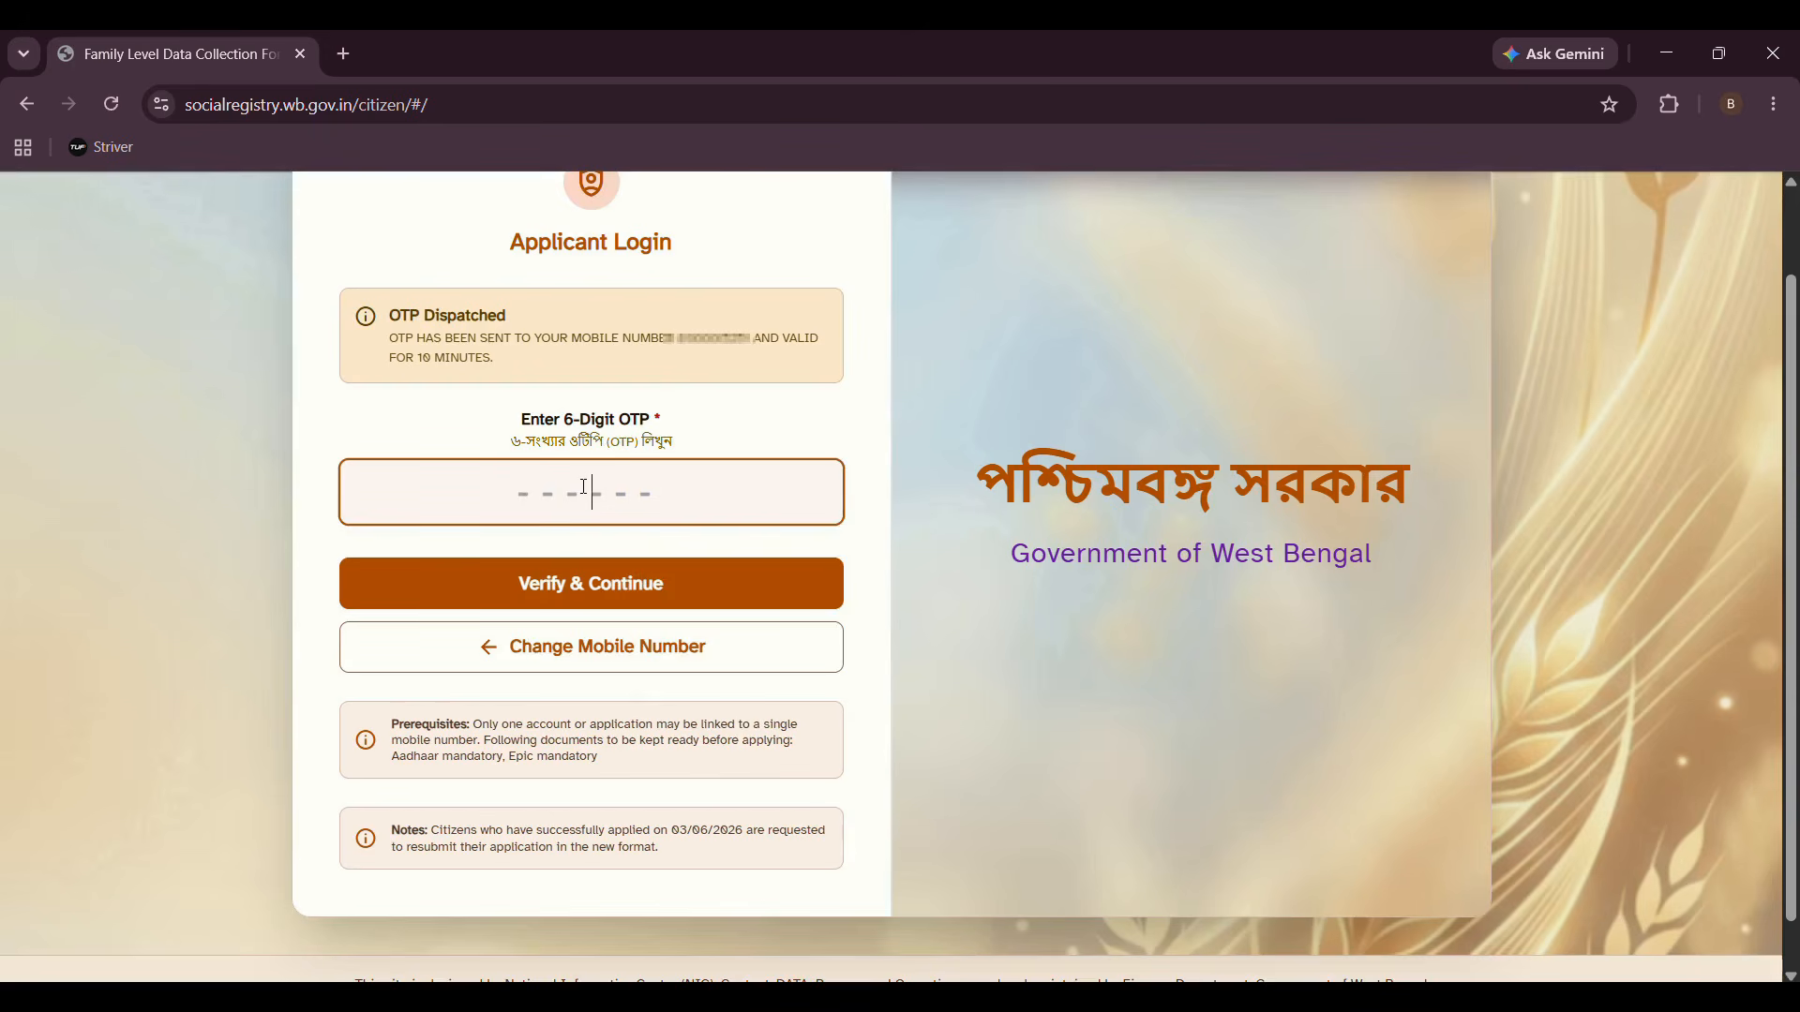
click(644, 591)
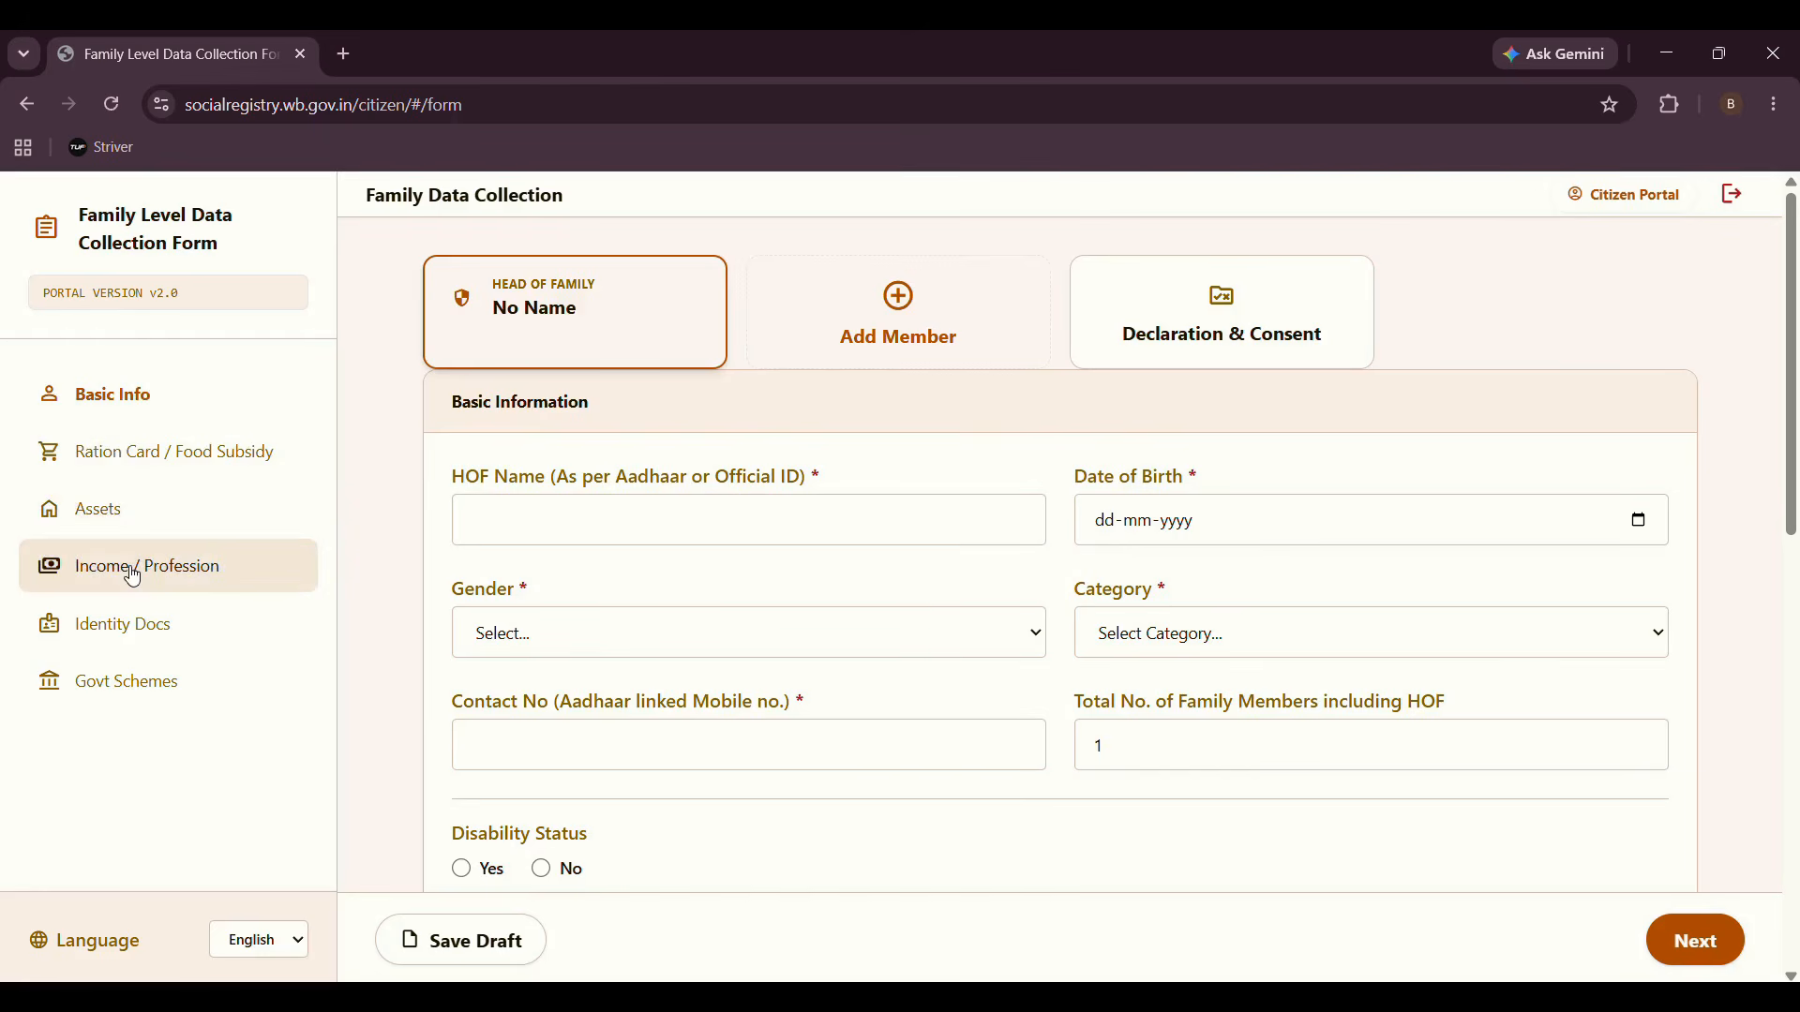
click(272, 957)
click(271, 885)
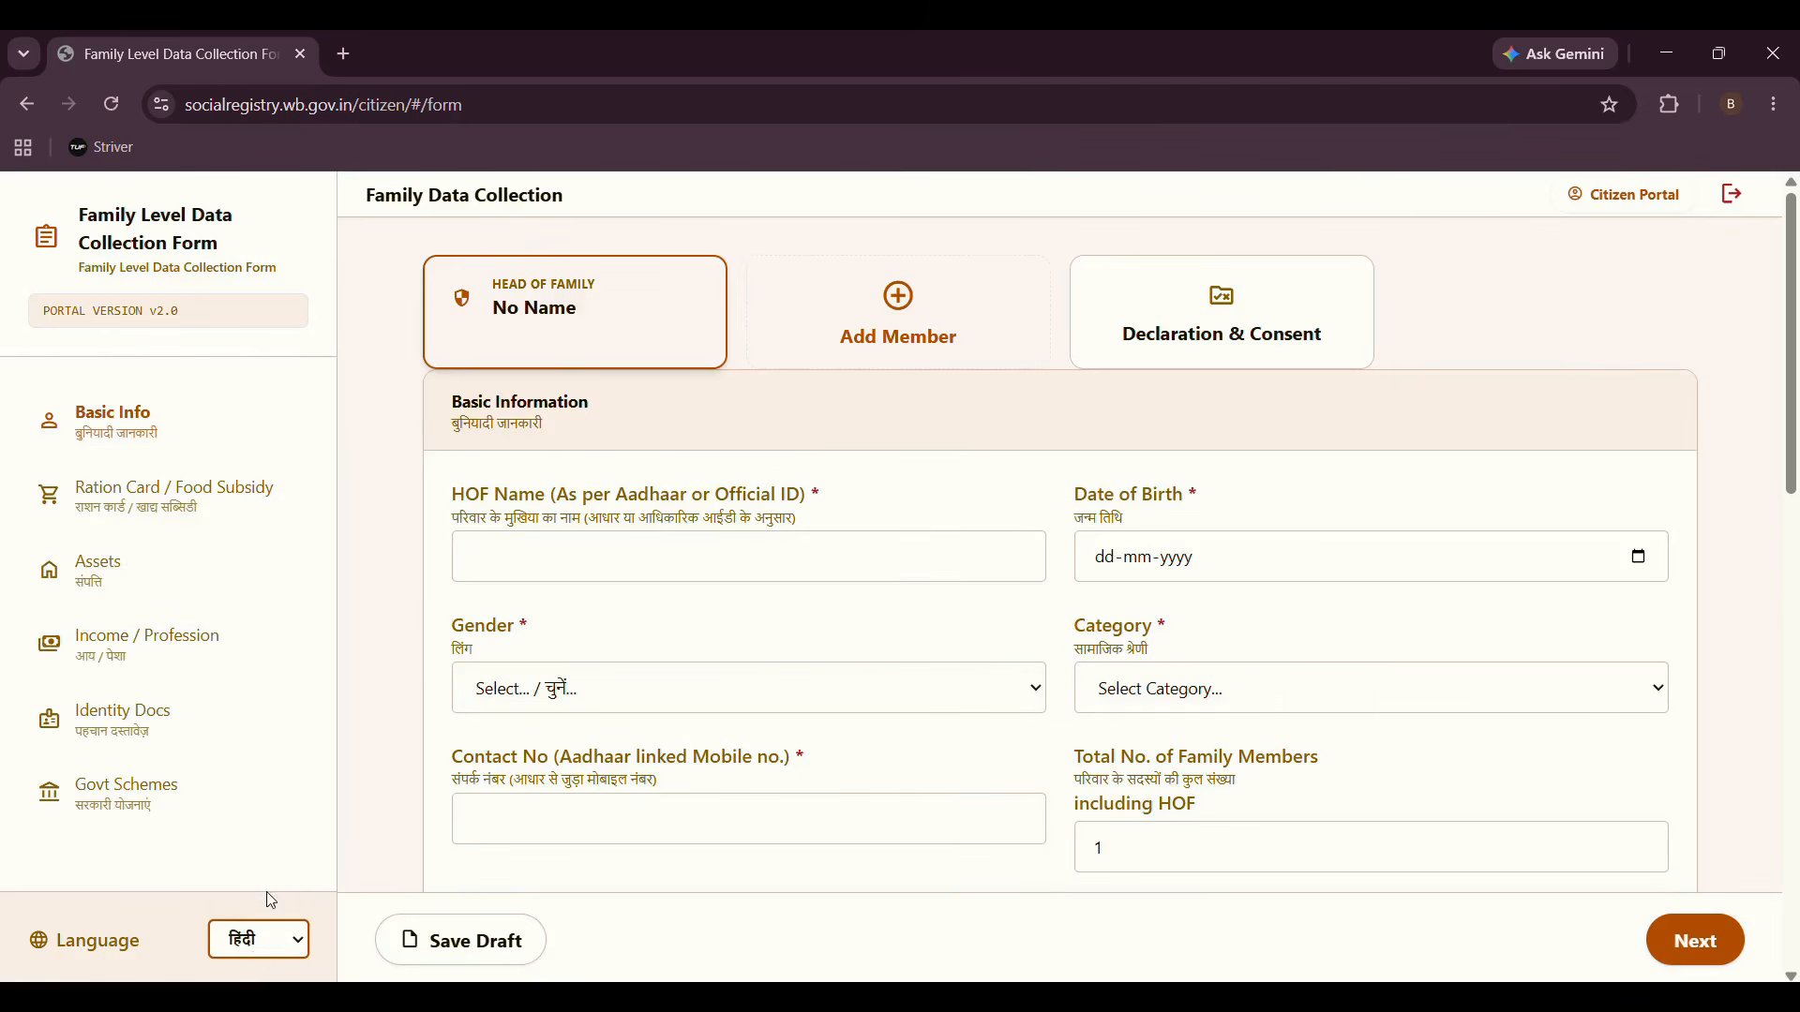
click(264, 921)
click(262, 917)
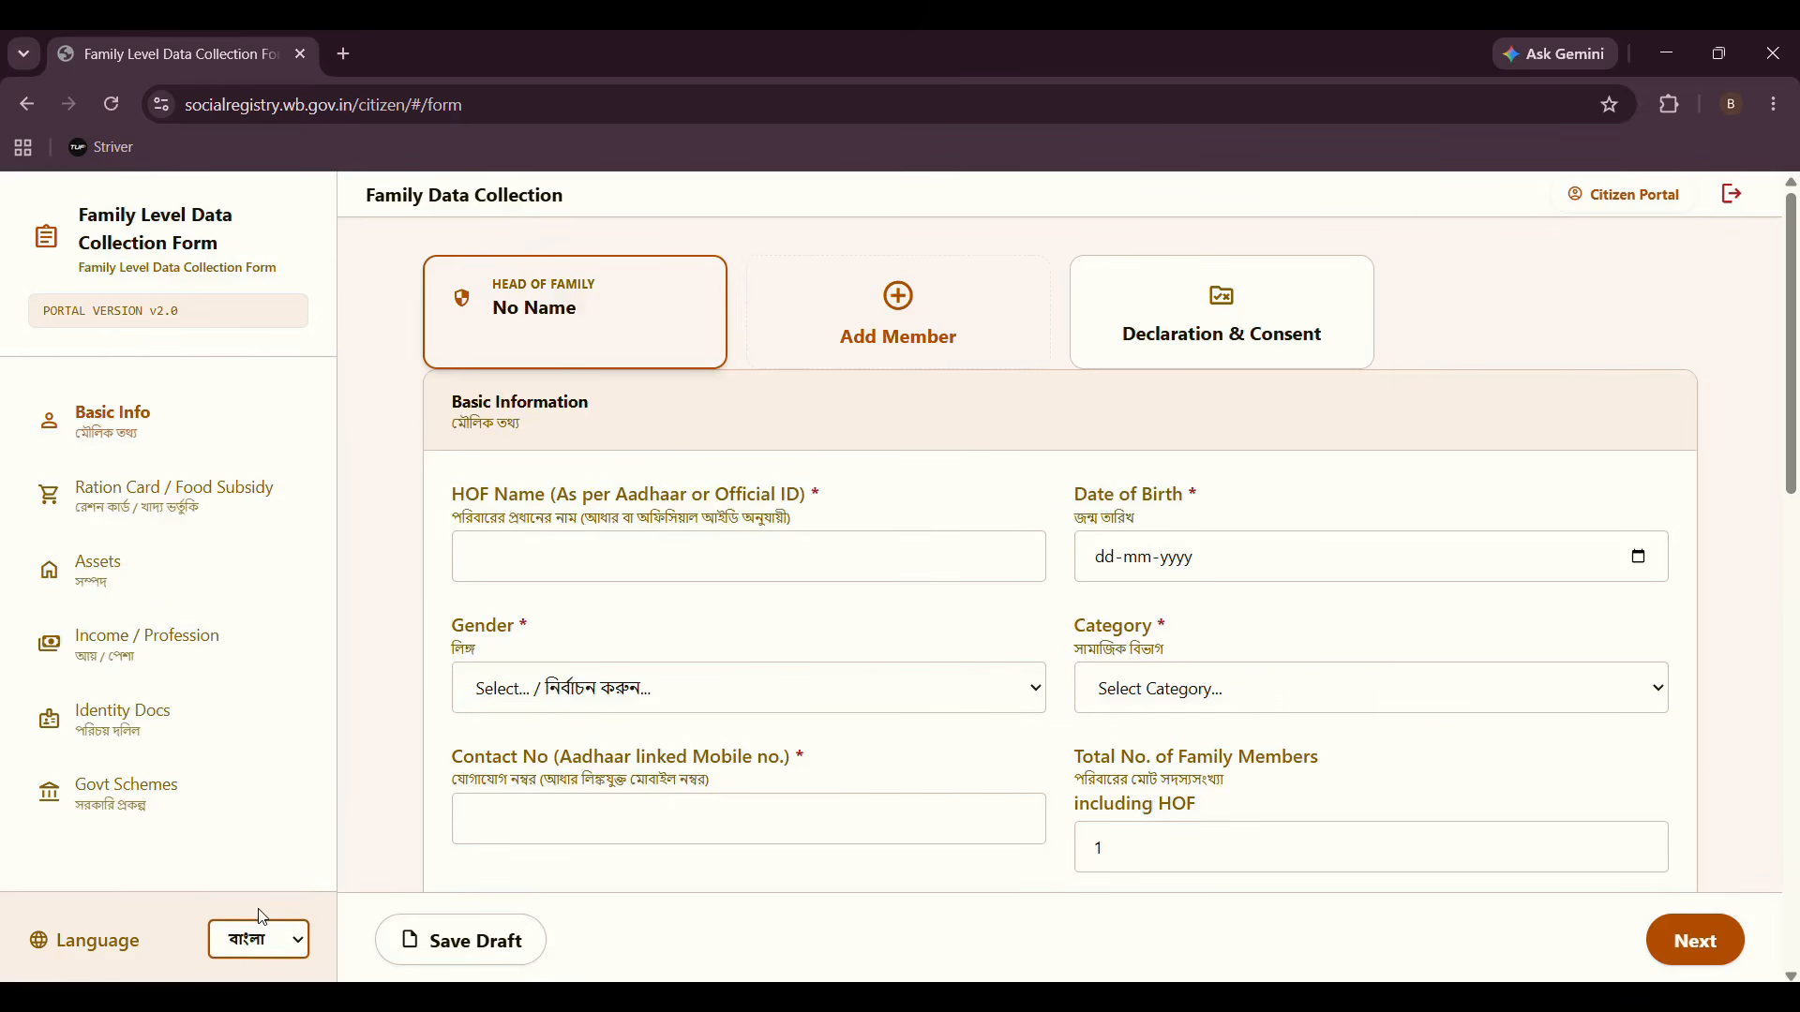
click(263, 941)
click(273, 851)
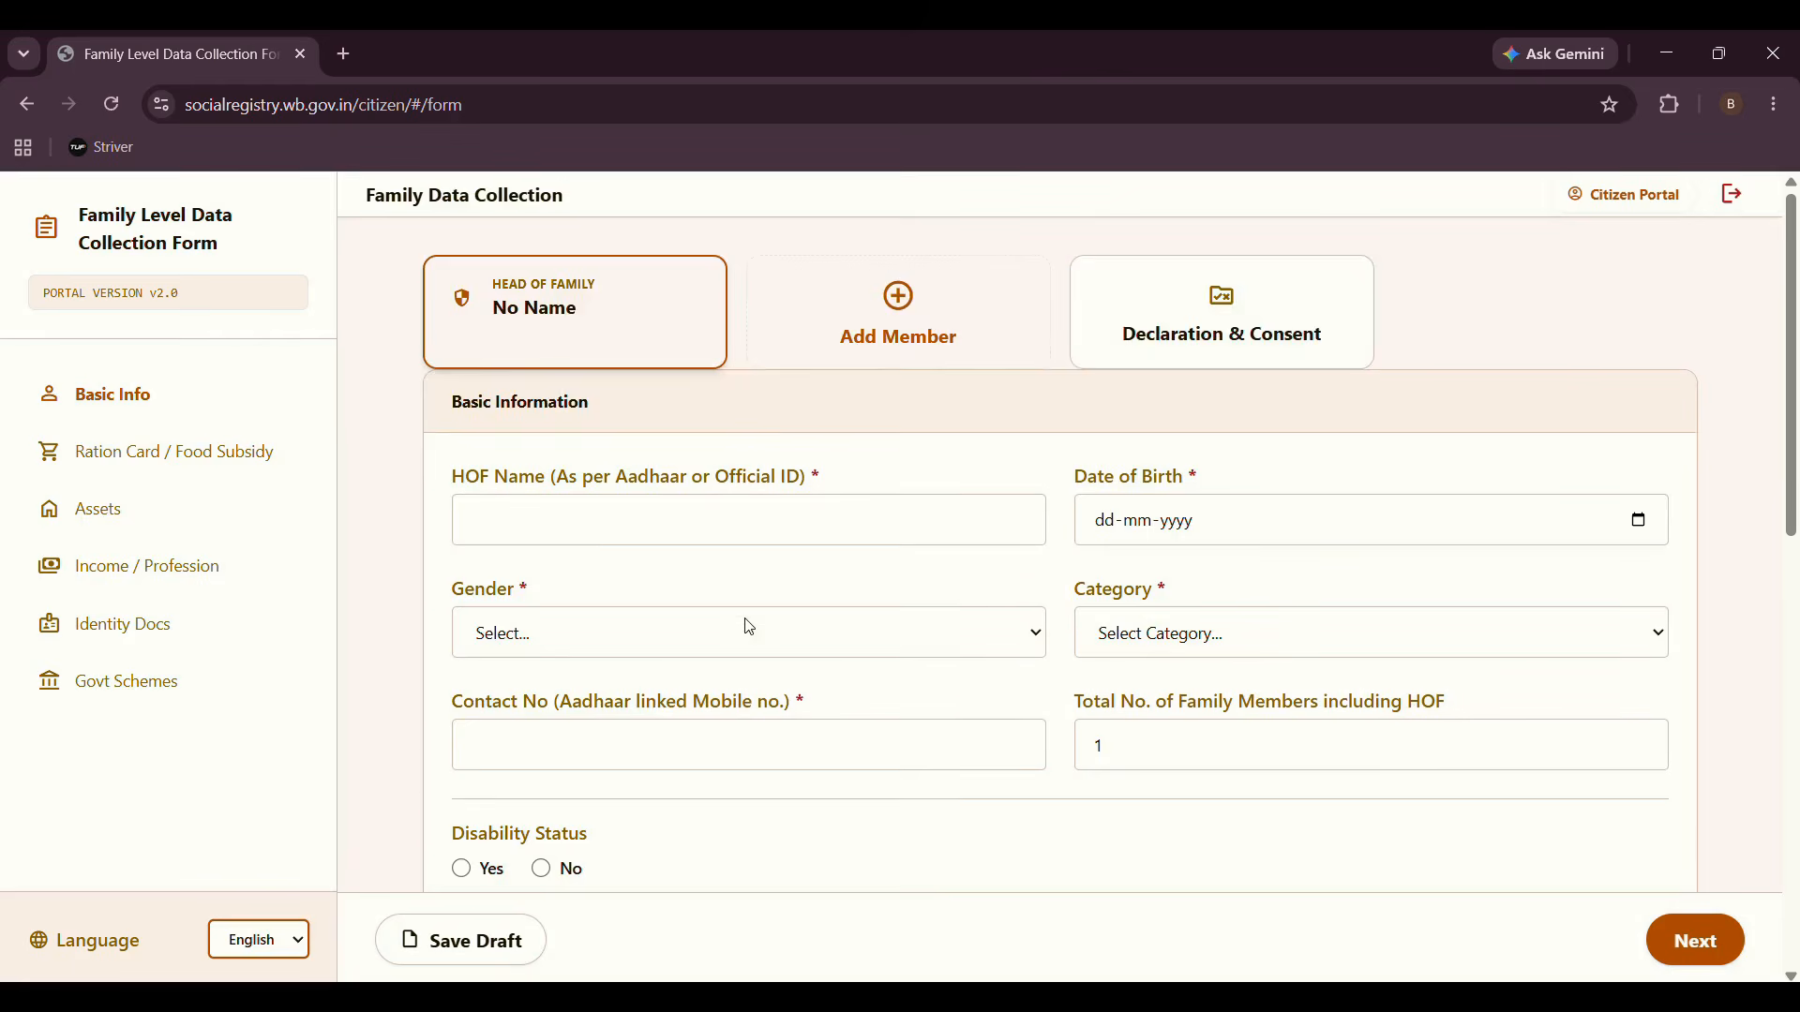
scroll(746, 626, down, 2)
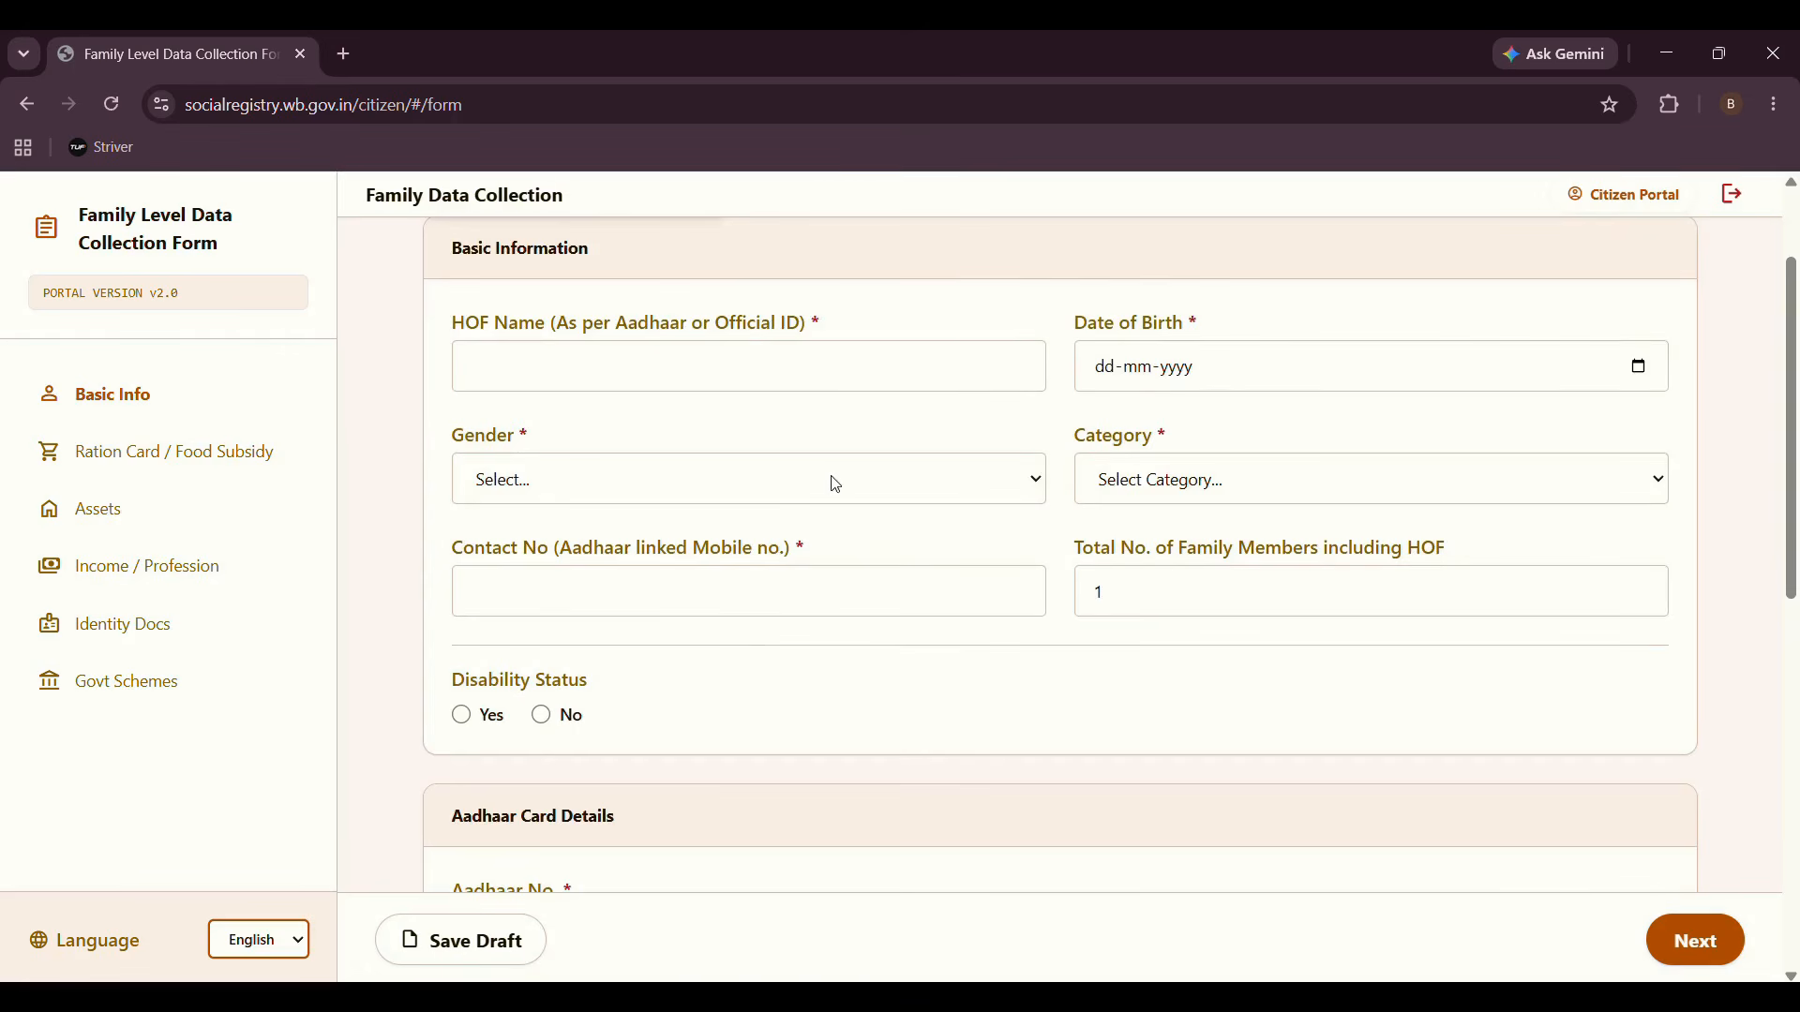
Set Category to UR (Unreserved Category) and Total No. of Family Members to 2.
click(1201, 487)
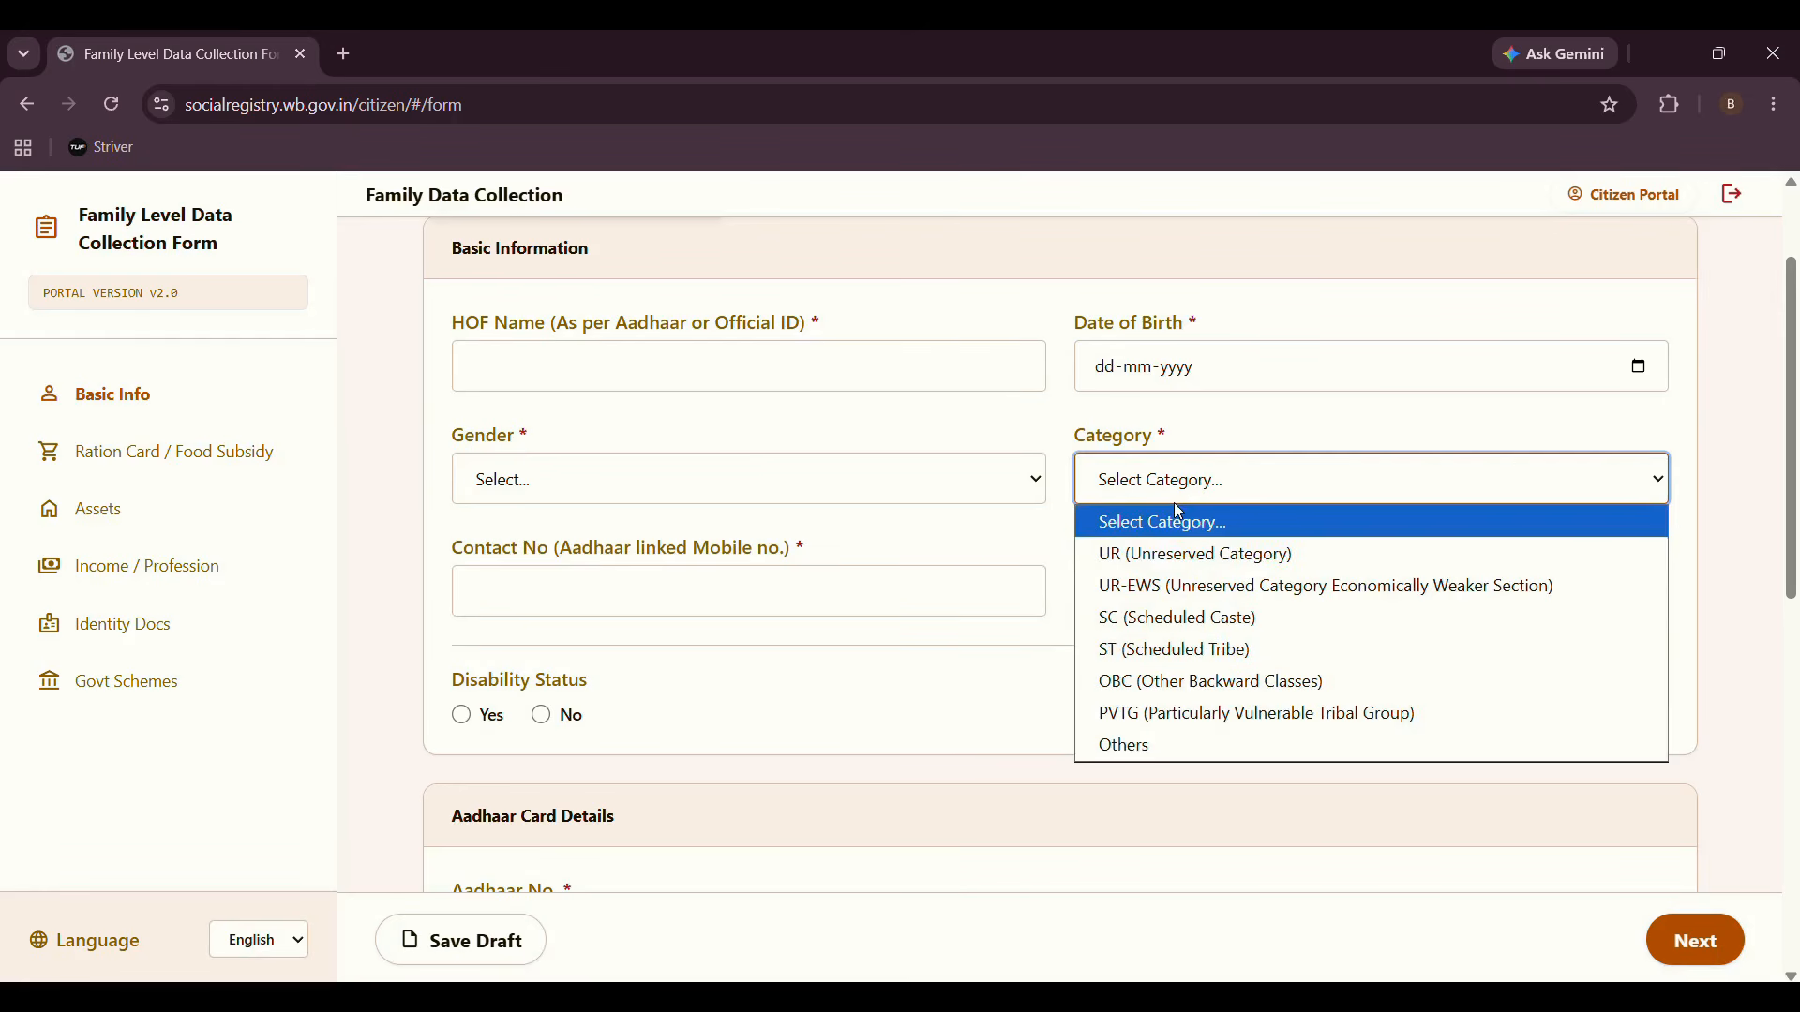
click(1146, 553)
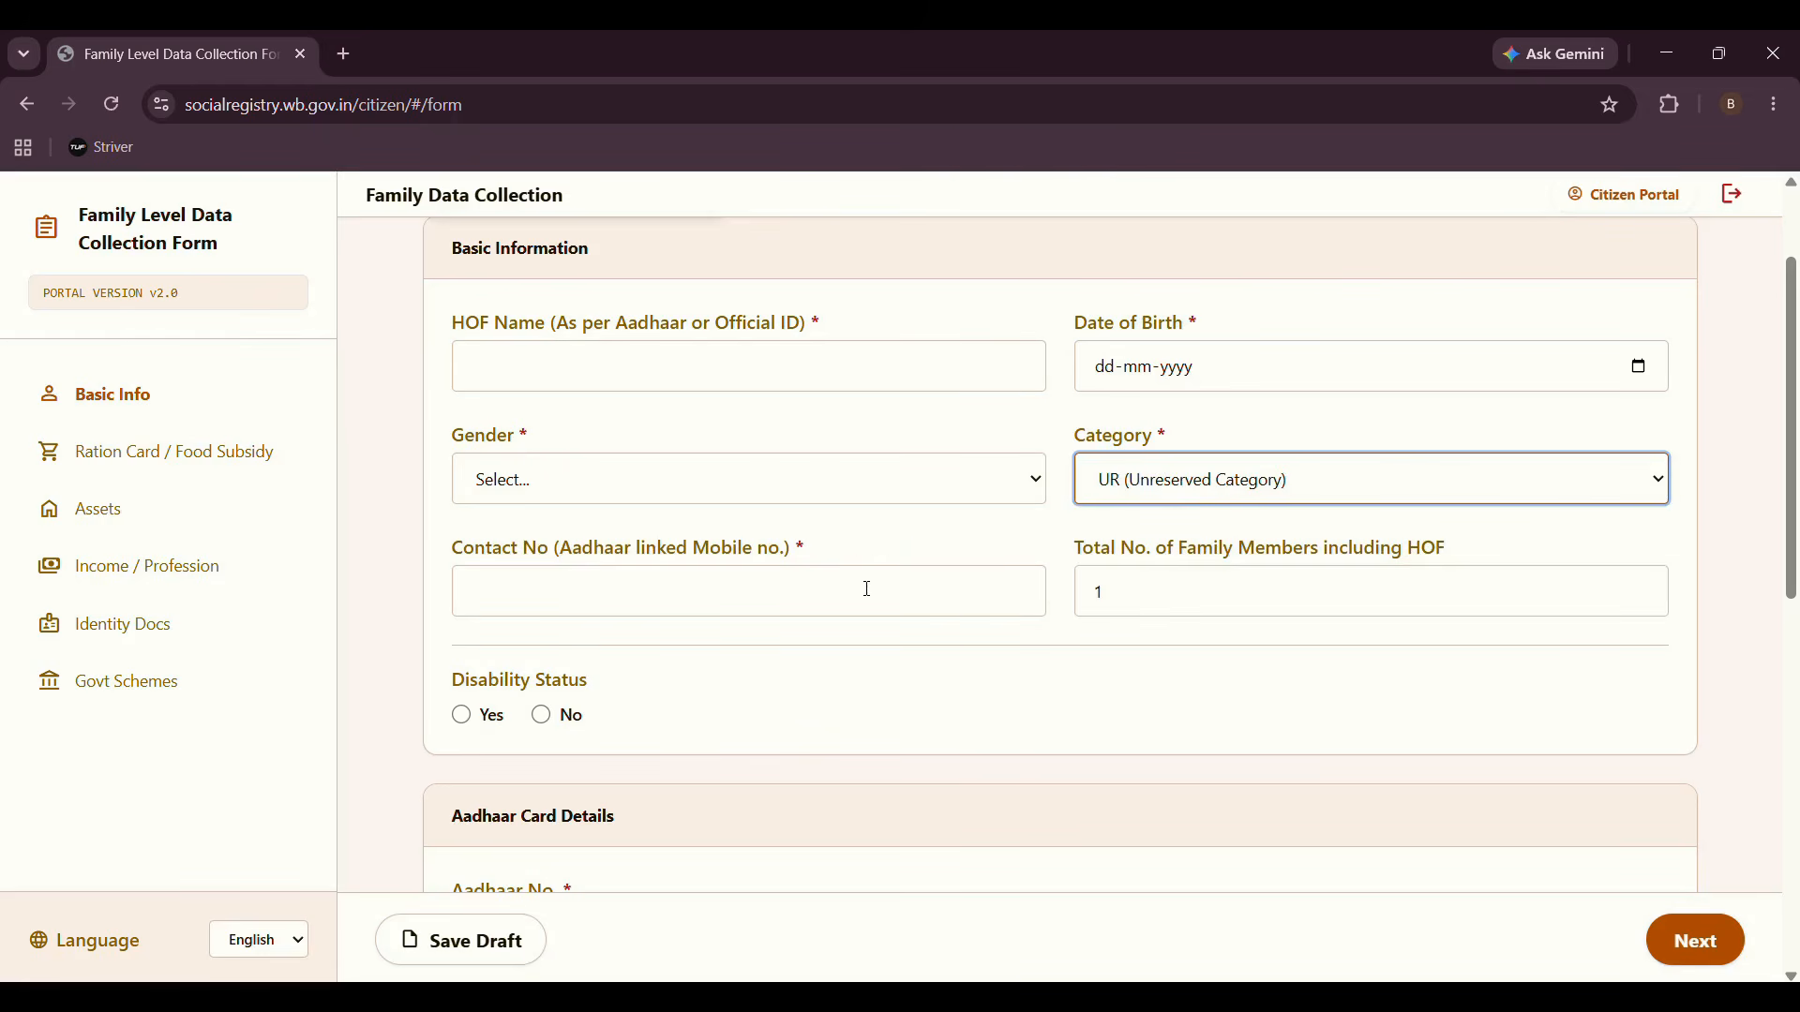
click(867, 589)
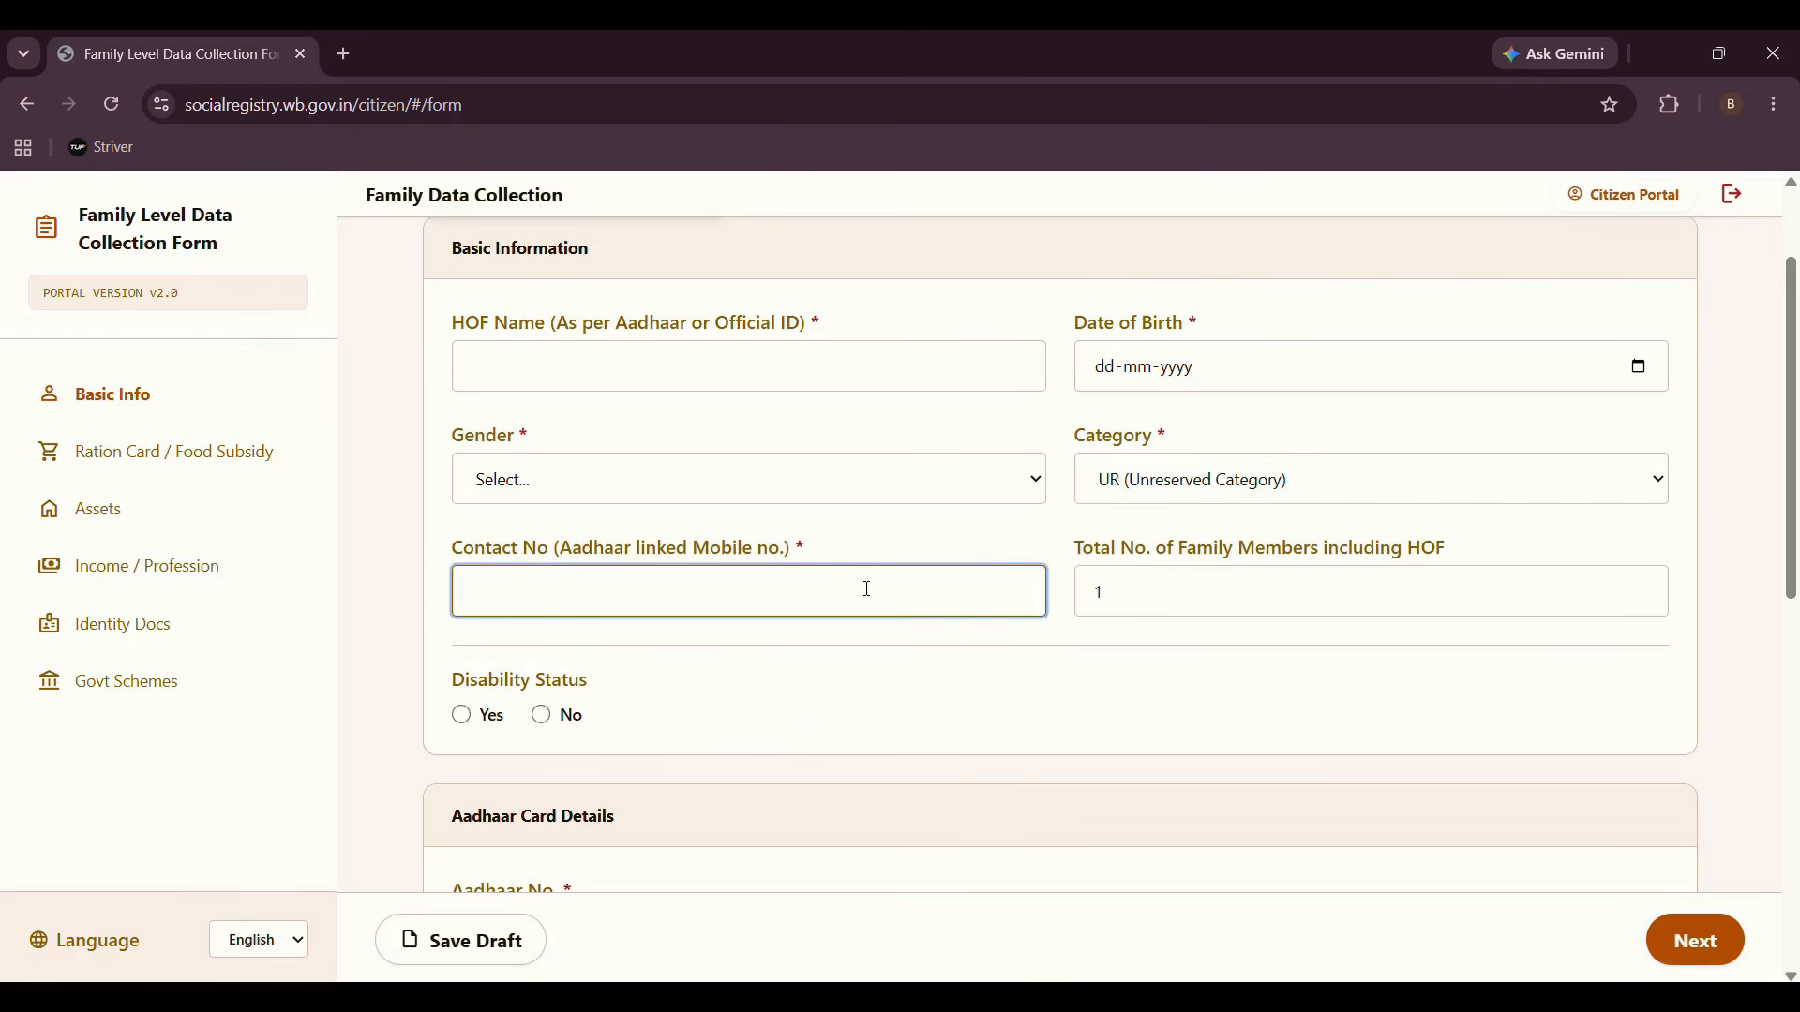
click(1132, 594)
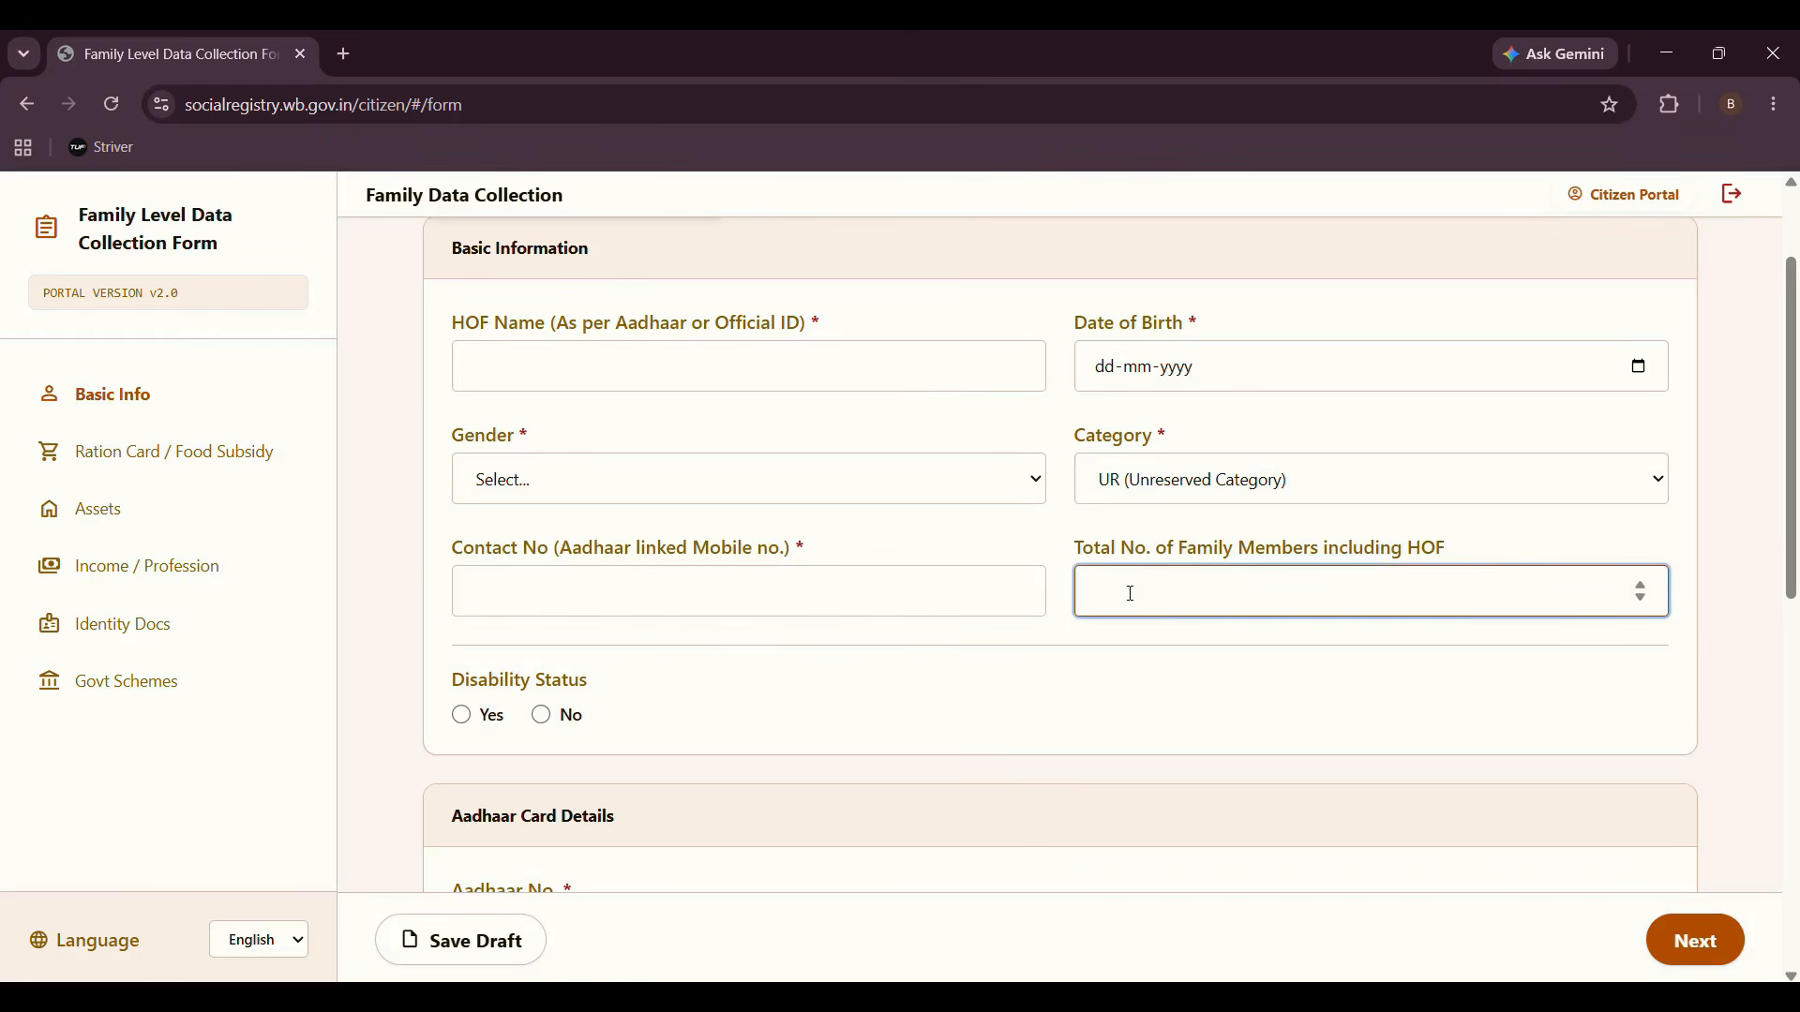
text(2)
Mark the Disability Status as Yes.
scroll(792, 656, down, 1)
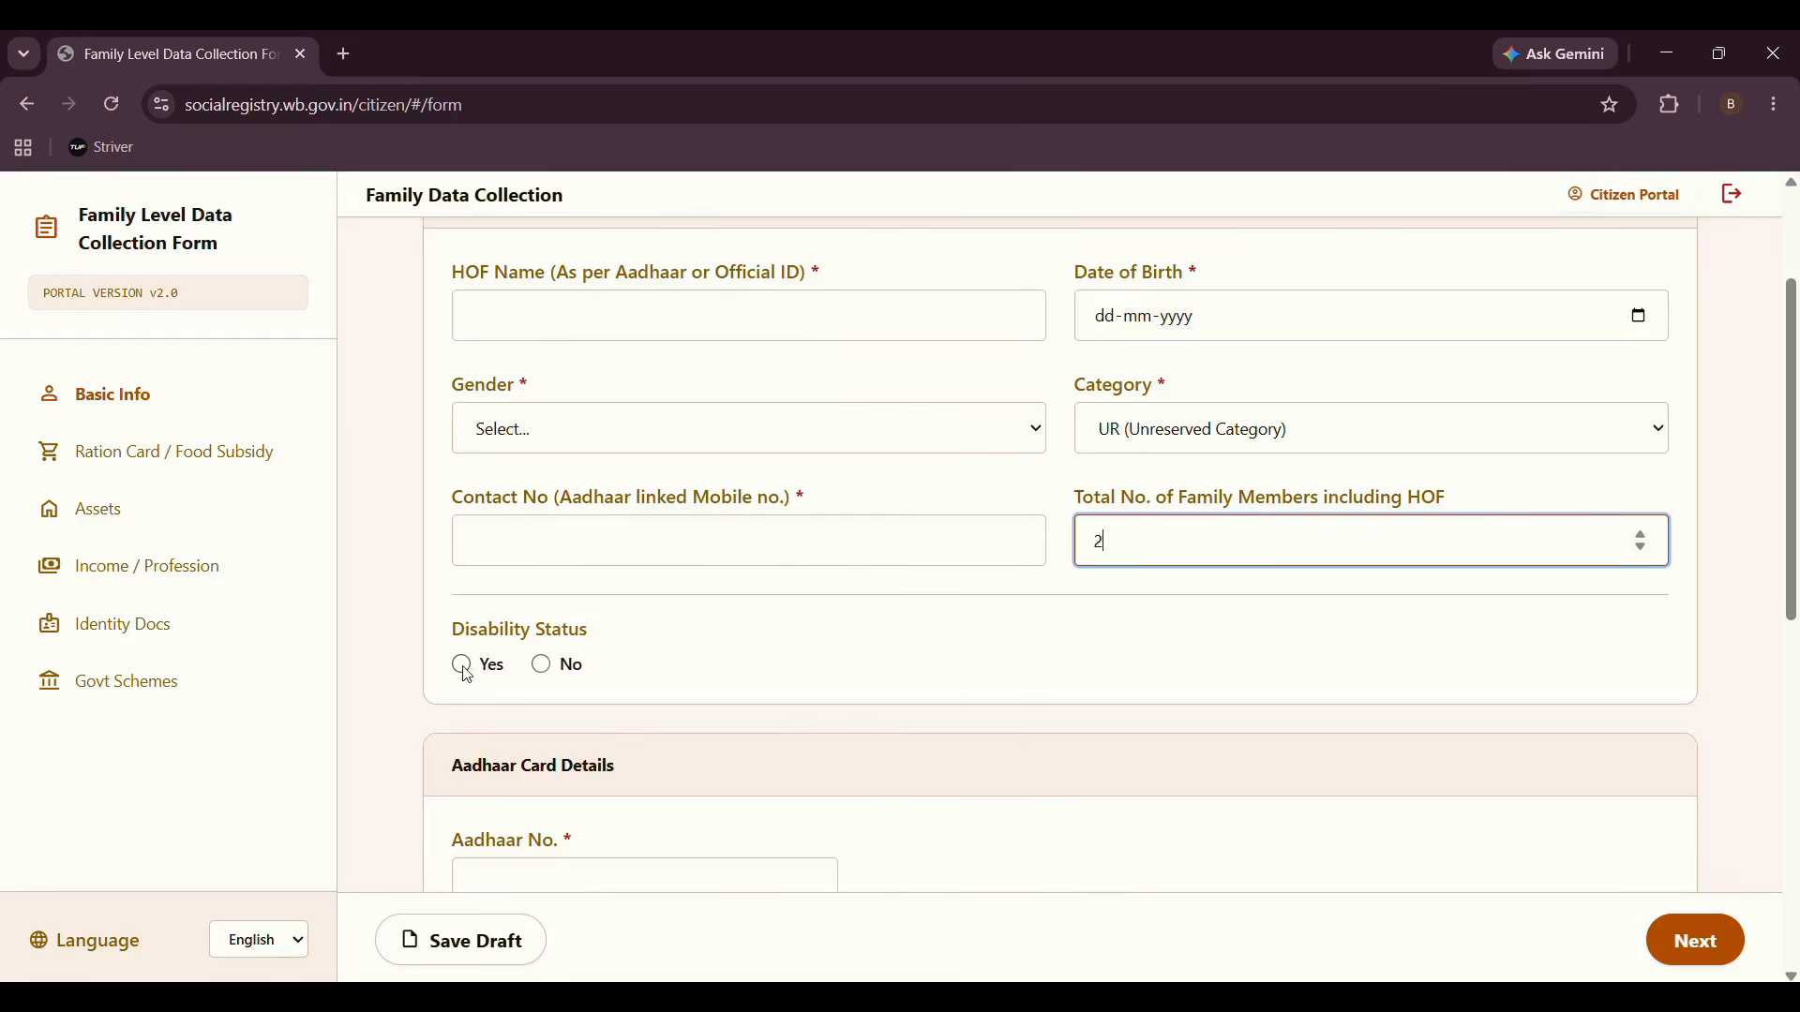
click(542, 668)
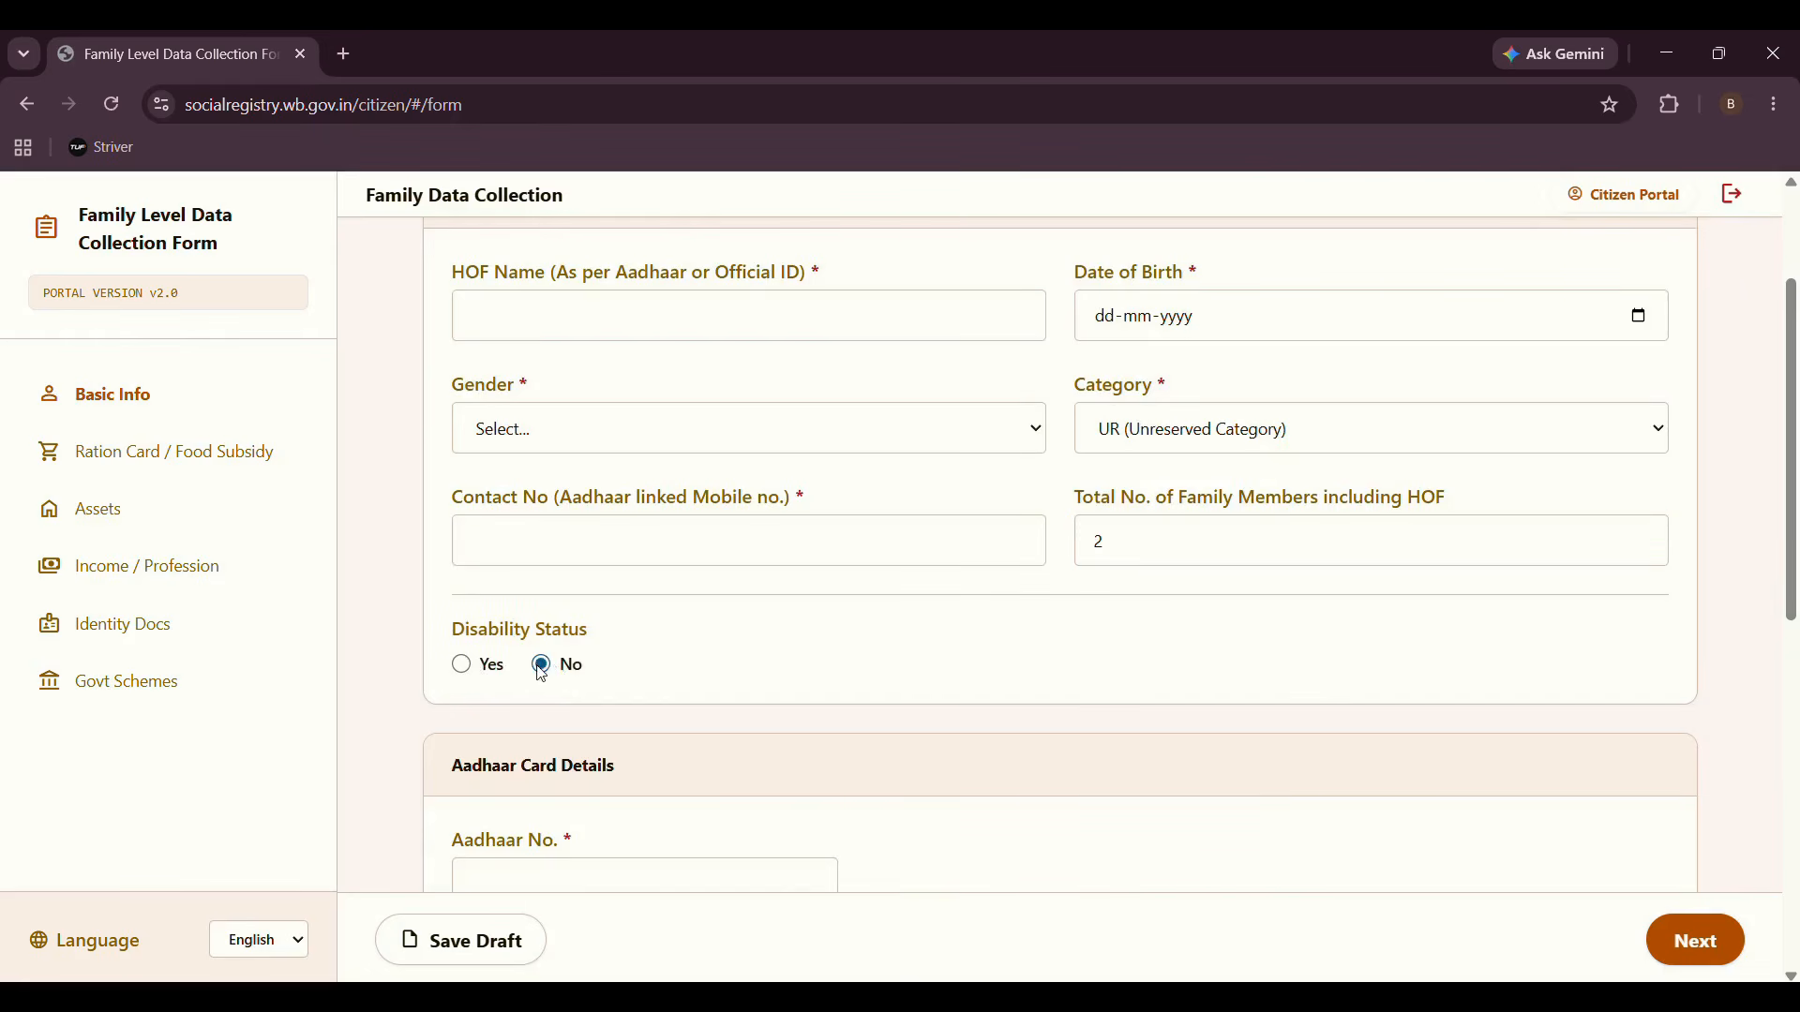
scroll(750, 668, down, 1)
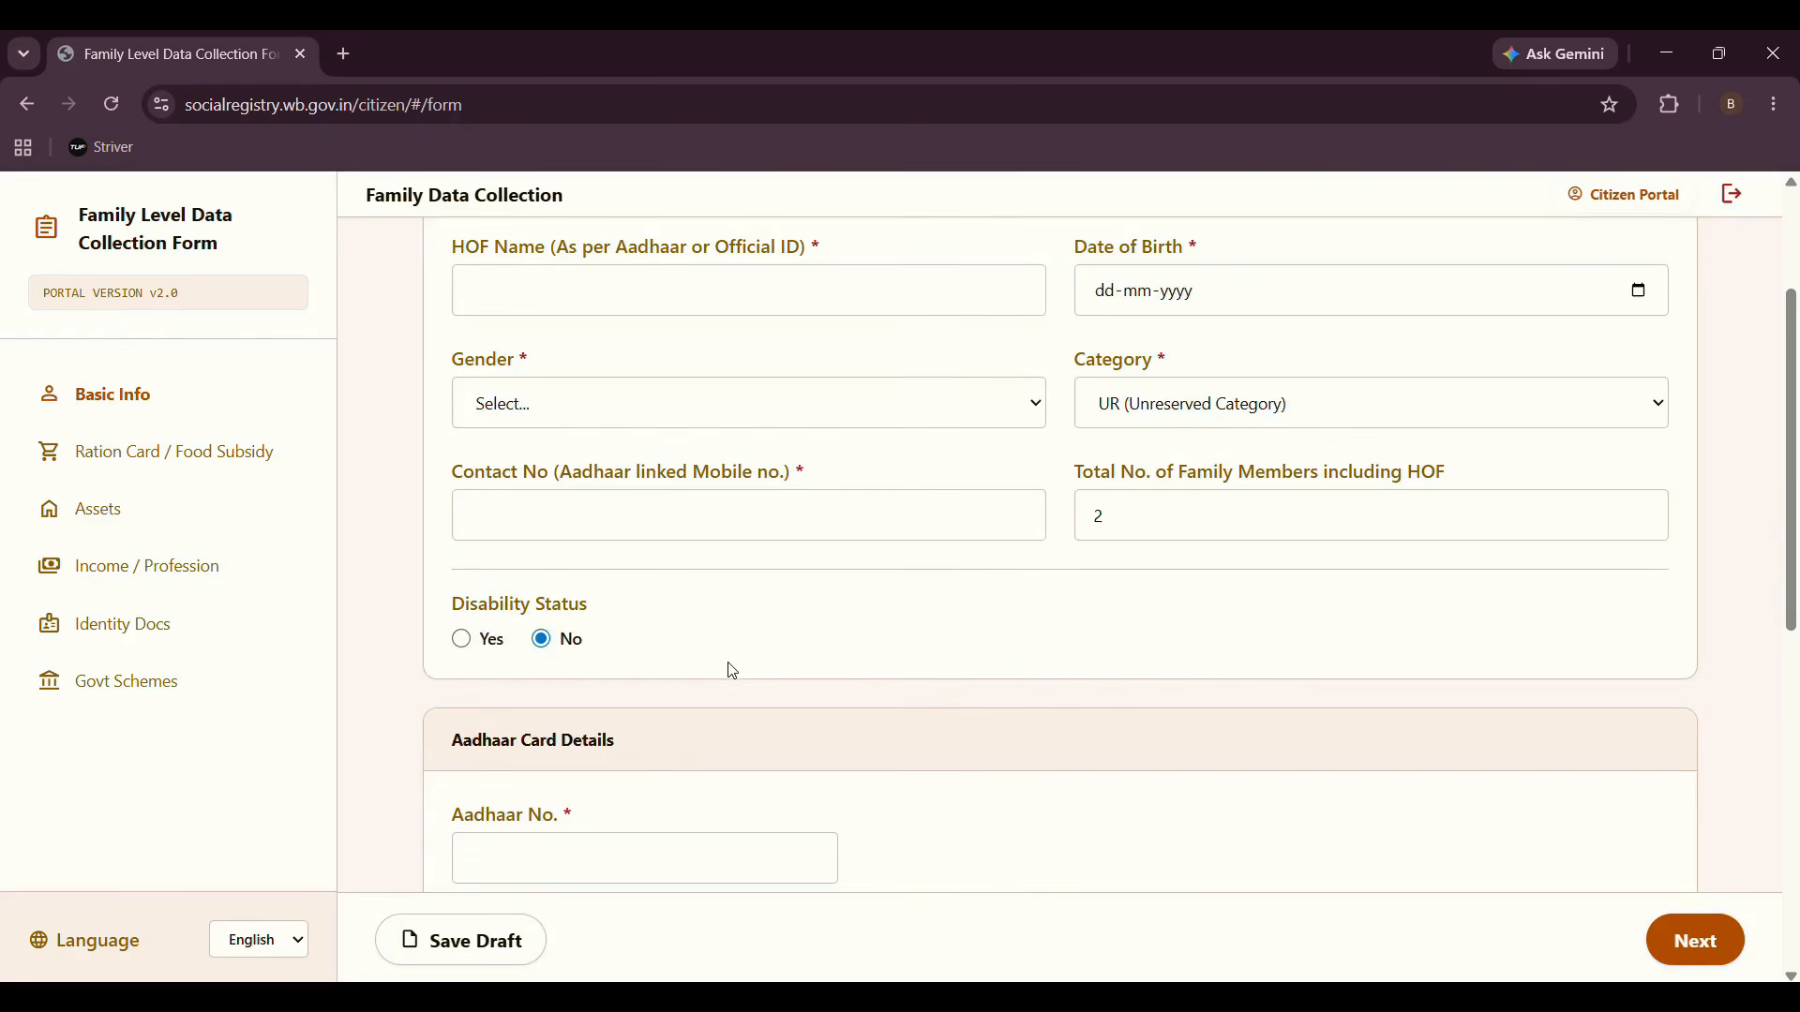
click(460, 641)
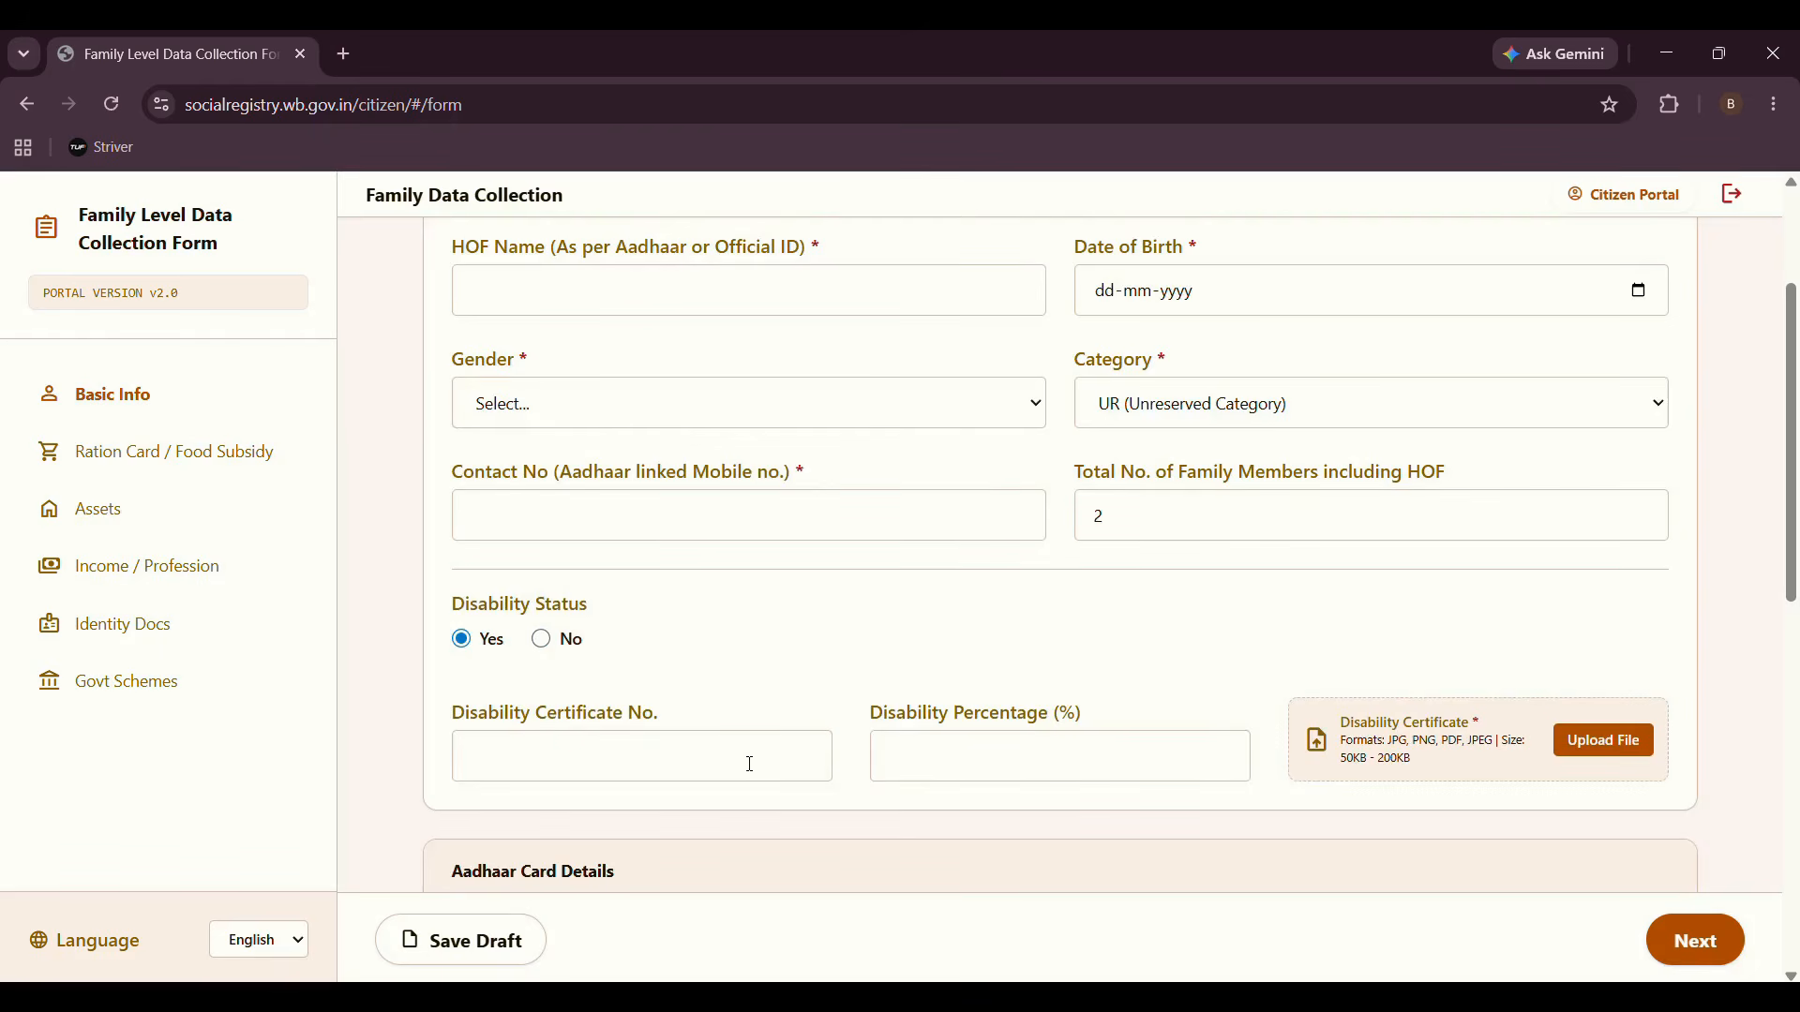
scroll(1081, 595, down, 3)
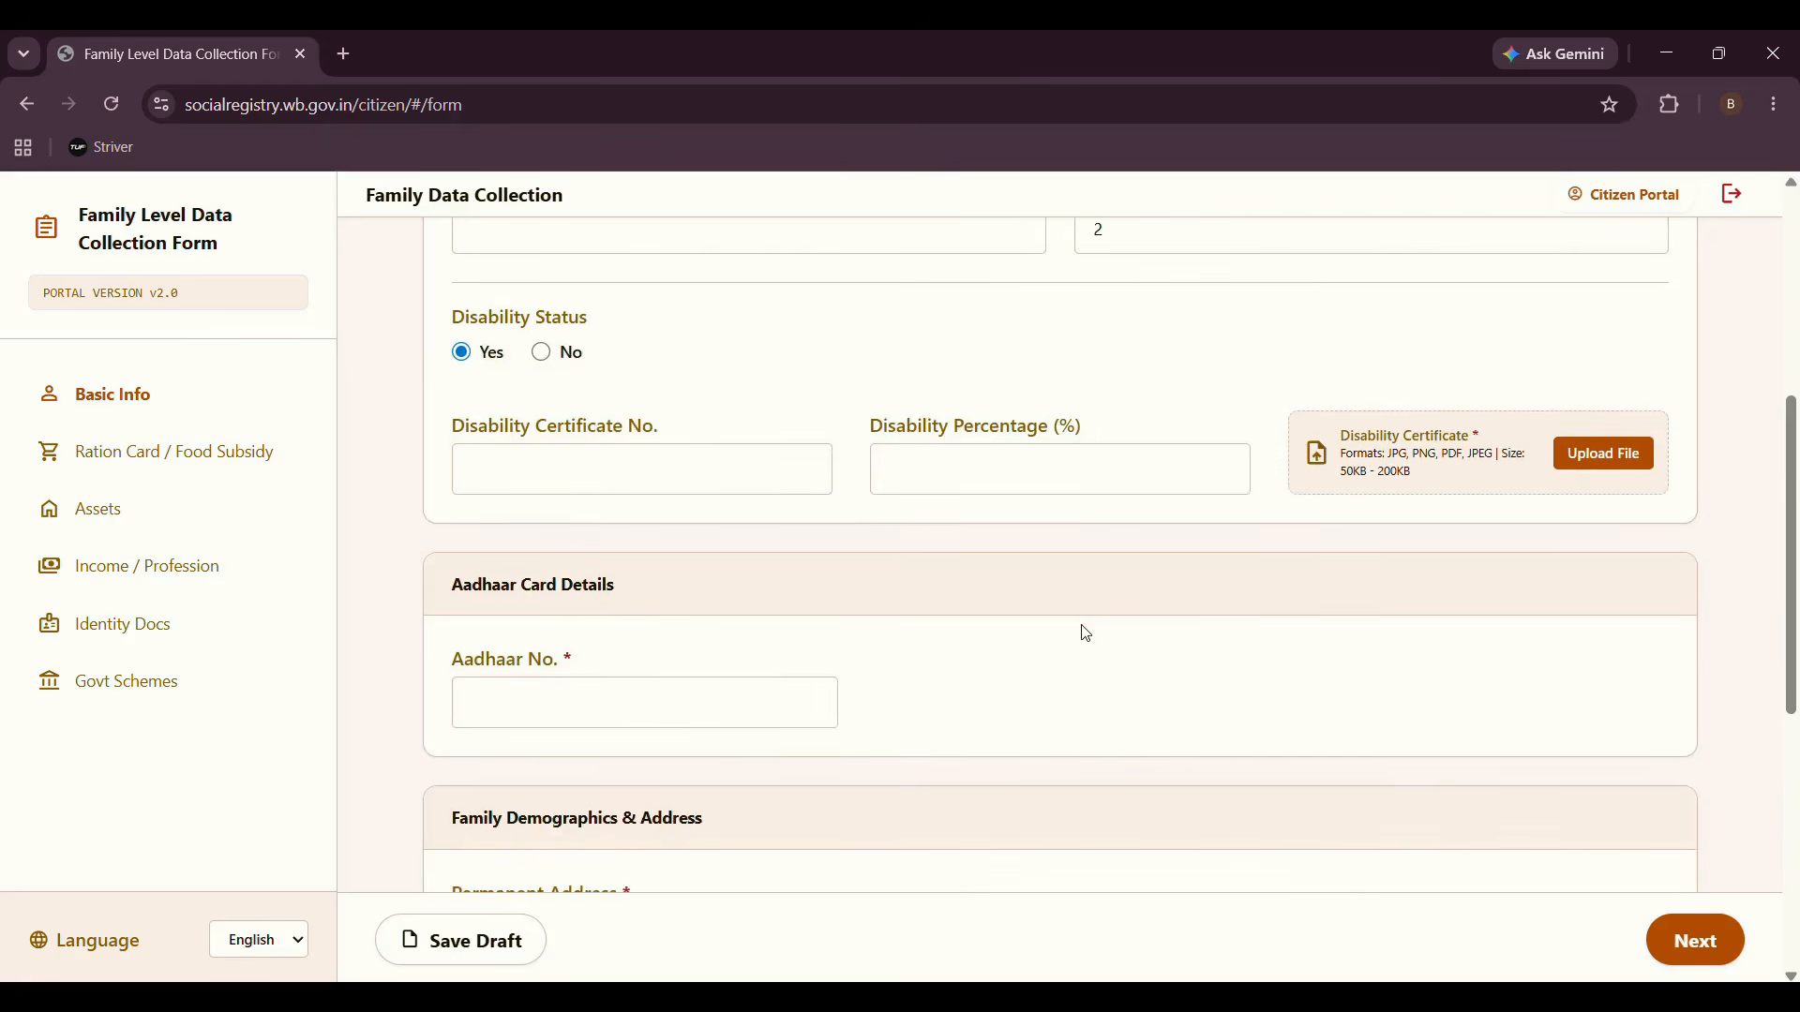
scroll(1086, 634, down, 2)
scroll(751, 498, down, 1)
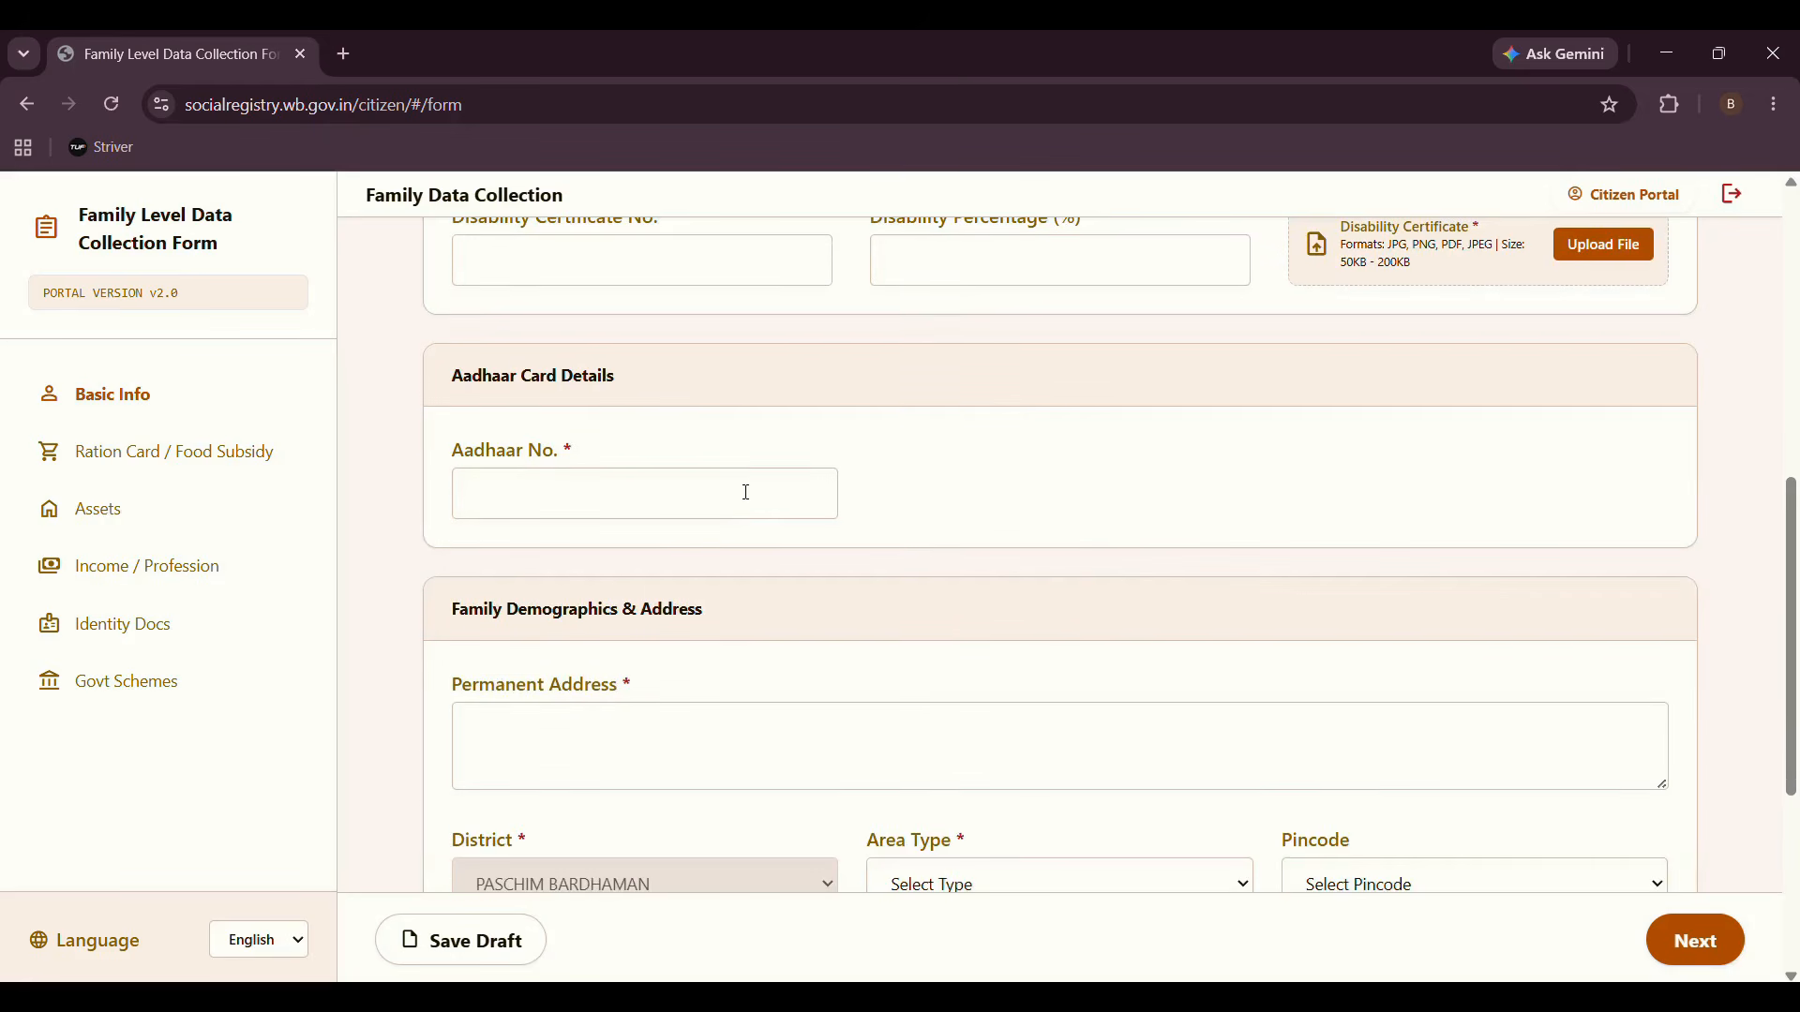
scroll(974, 525, down, 2)
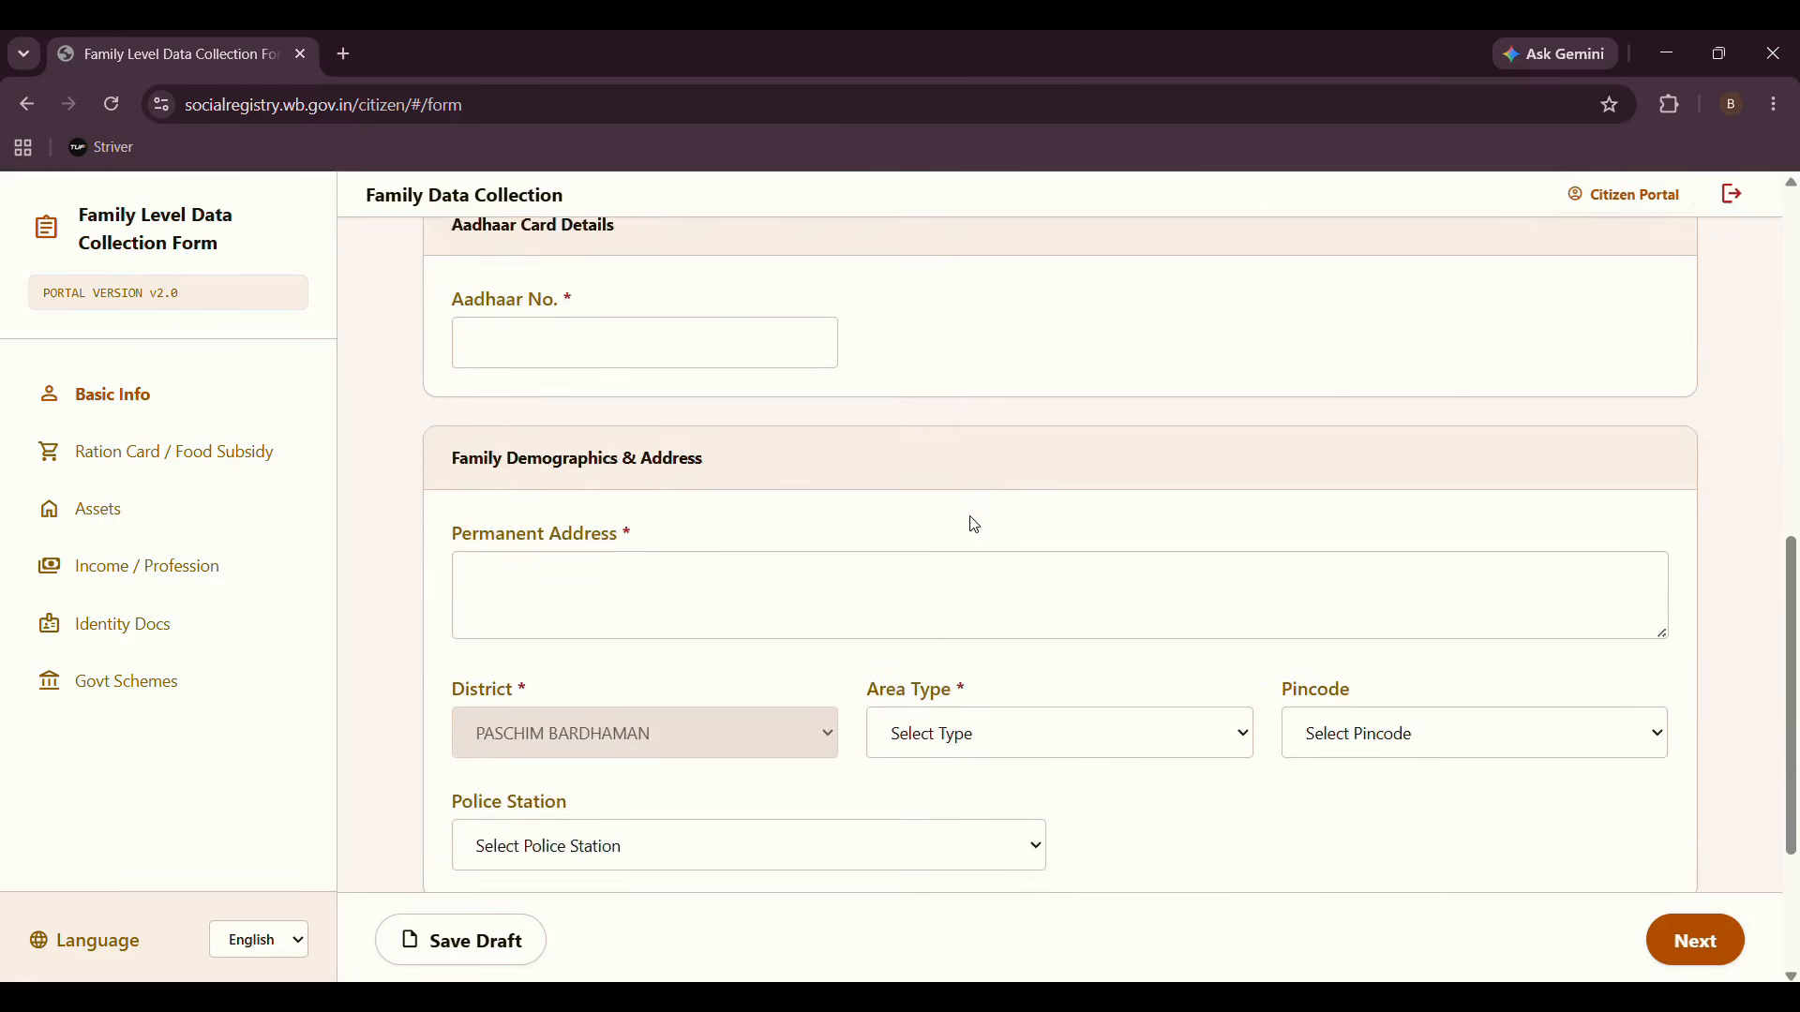
scroll(974, 525, up, 1)
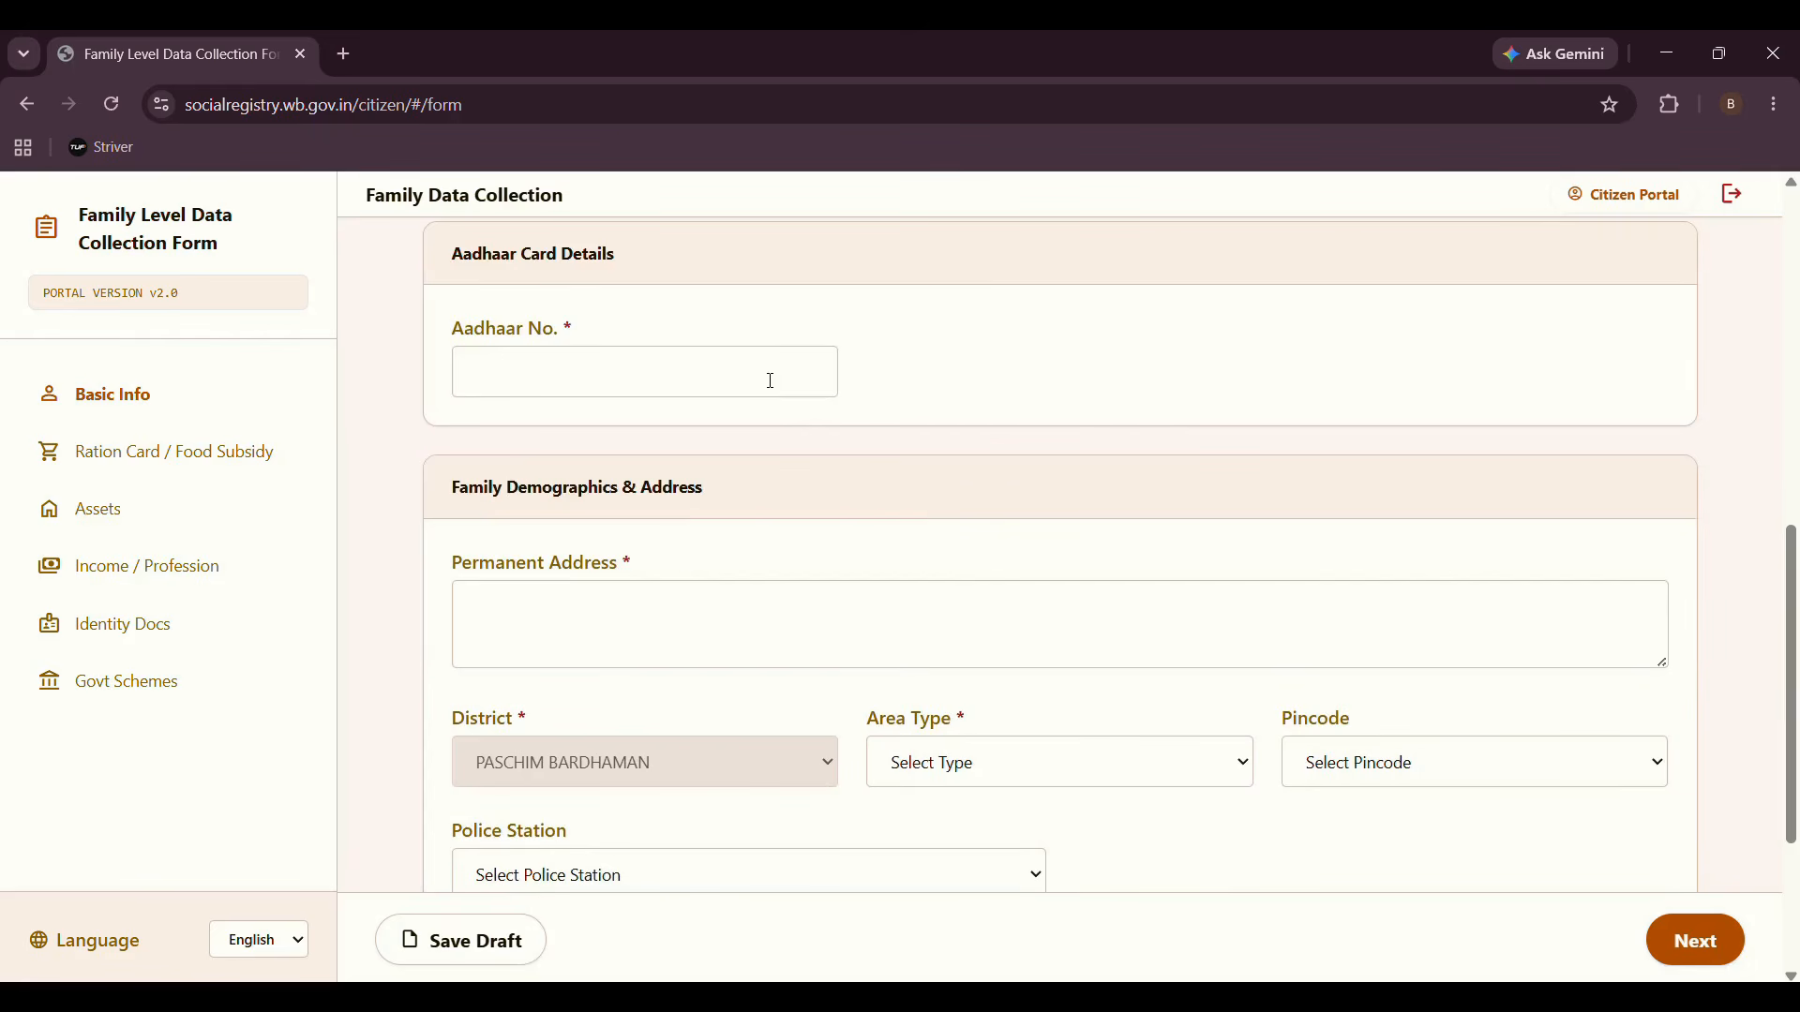
click(771, 381)
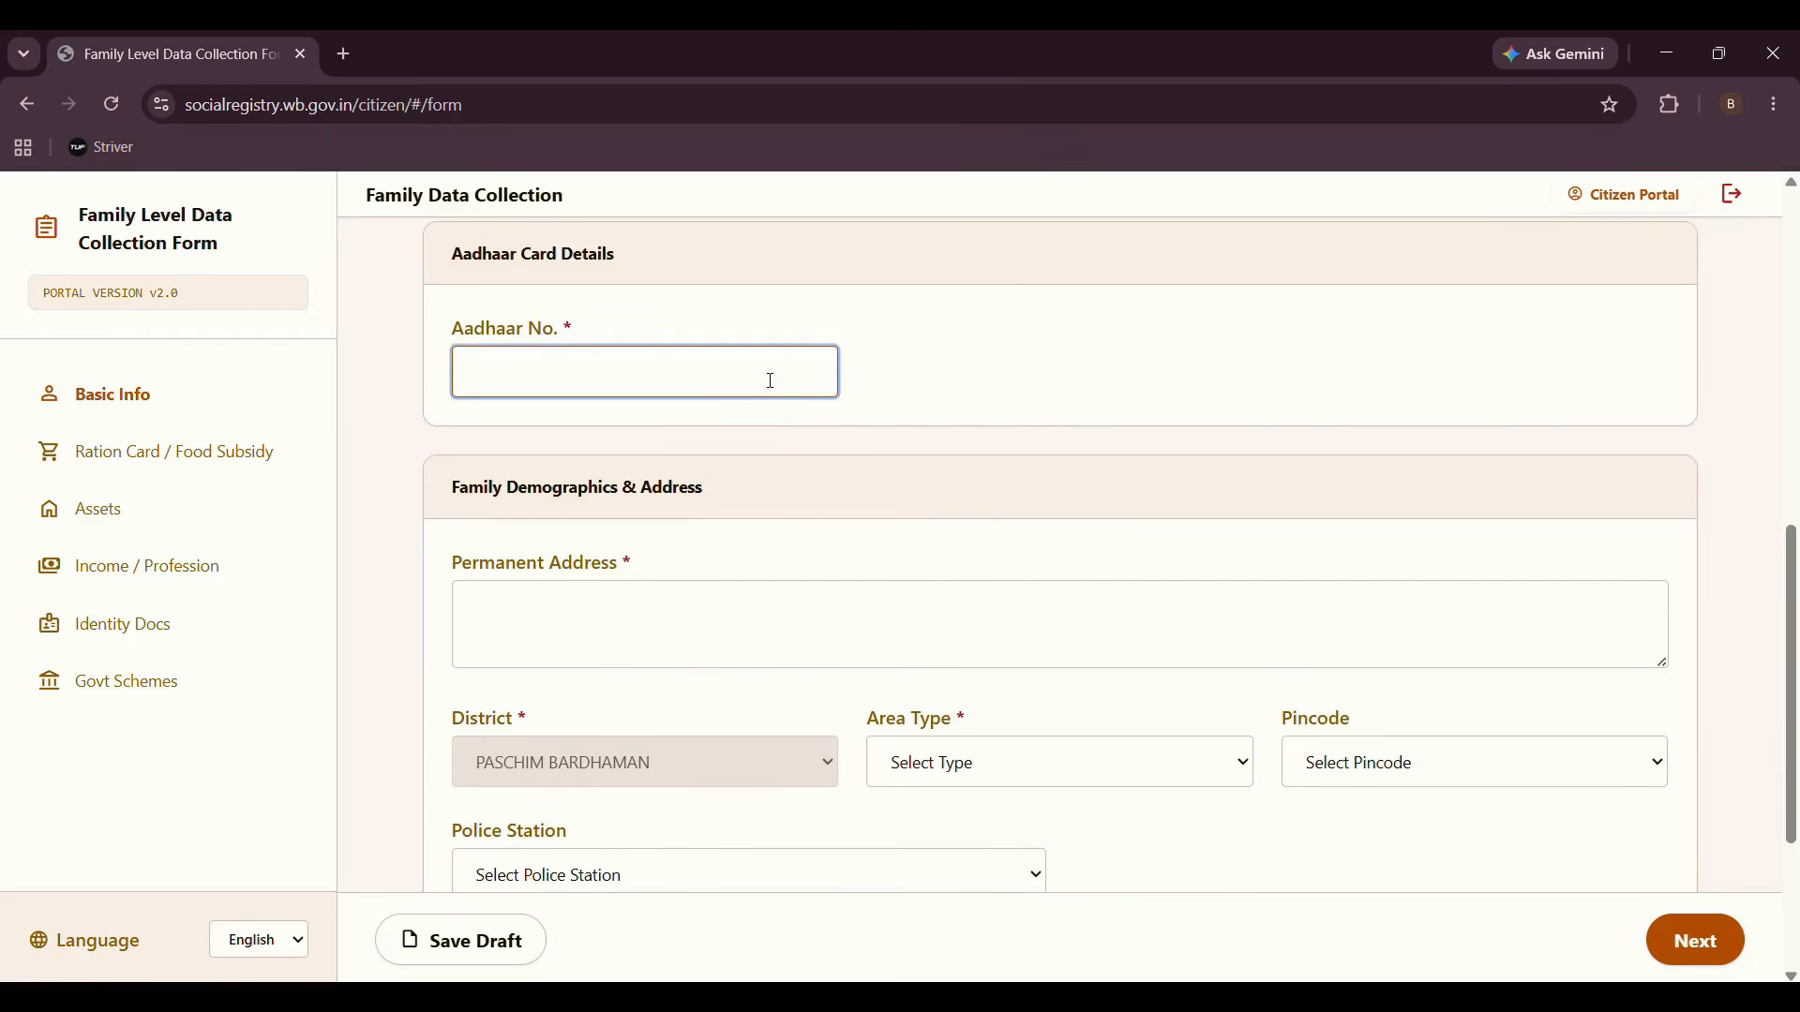
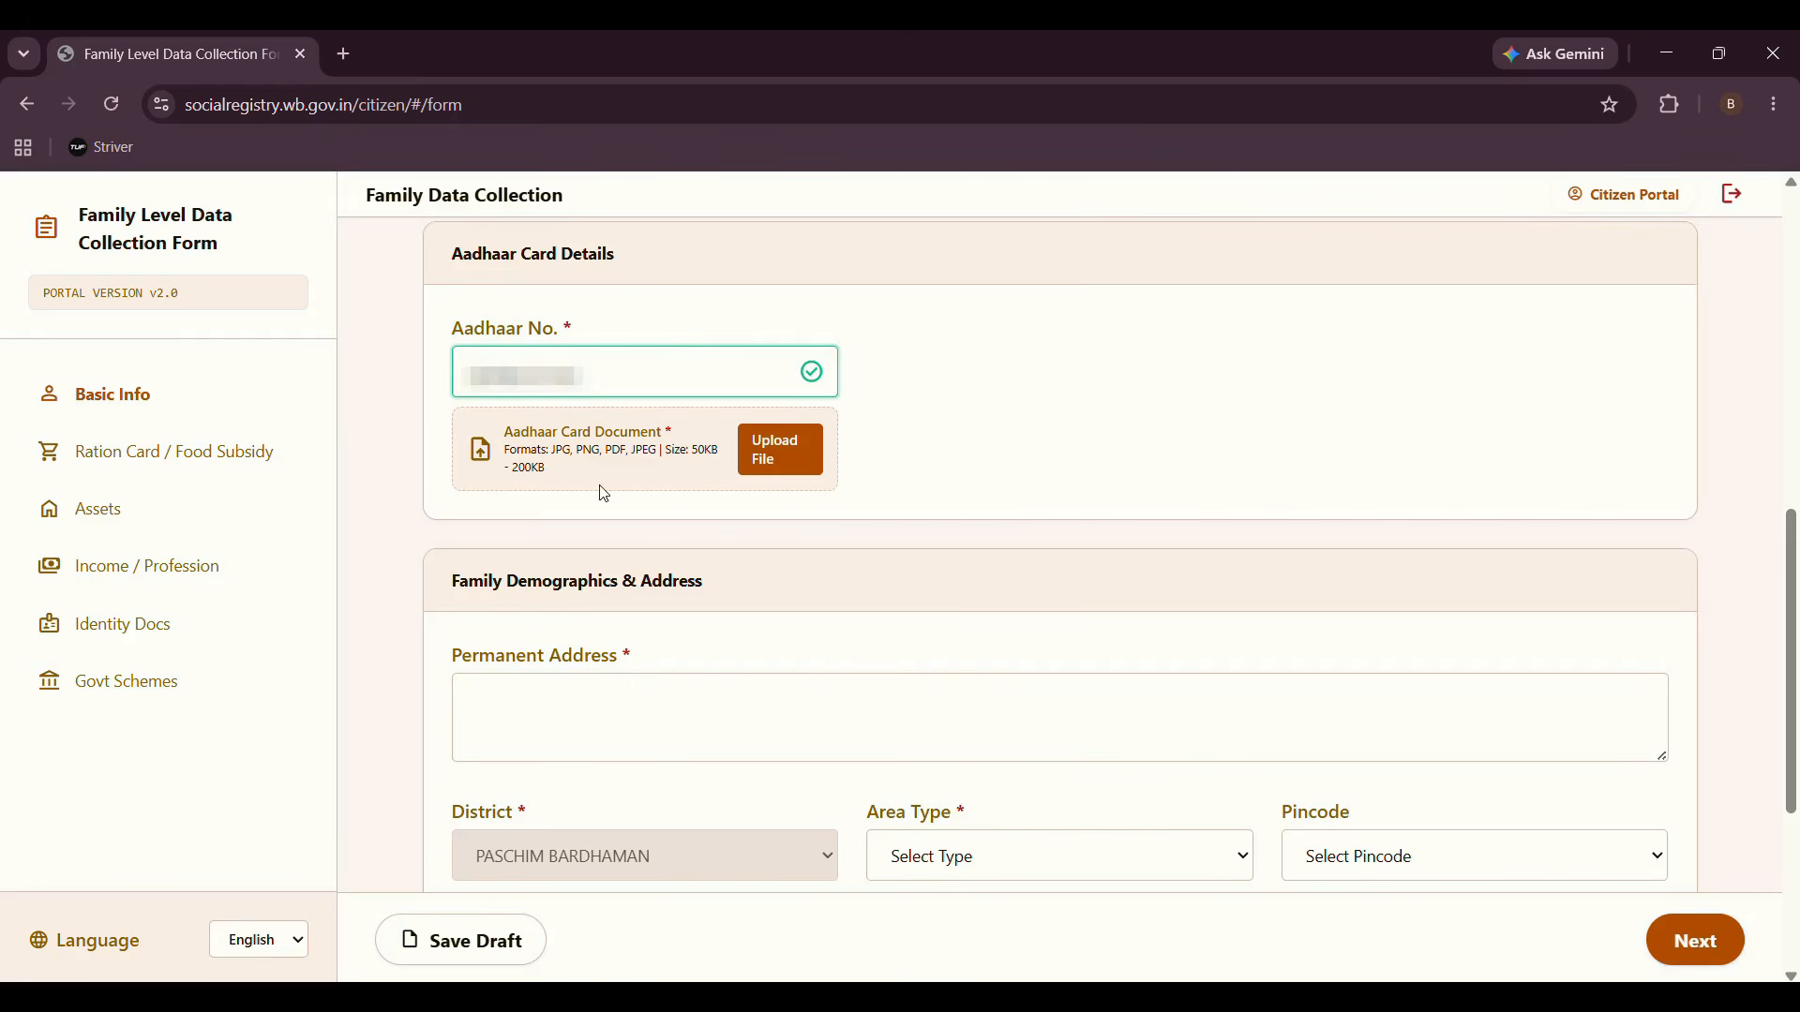
Enter the Aadhaar number and upload the FILE PDF from the Desktop as the Aadhaar card.
click(786, 468)
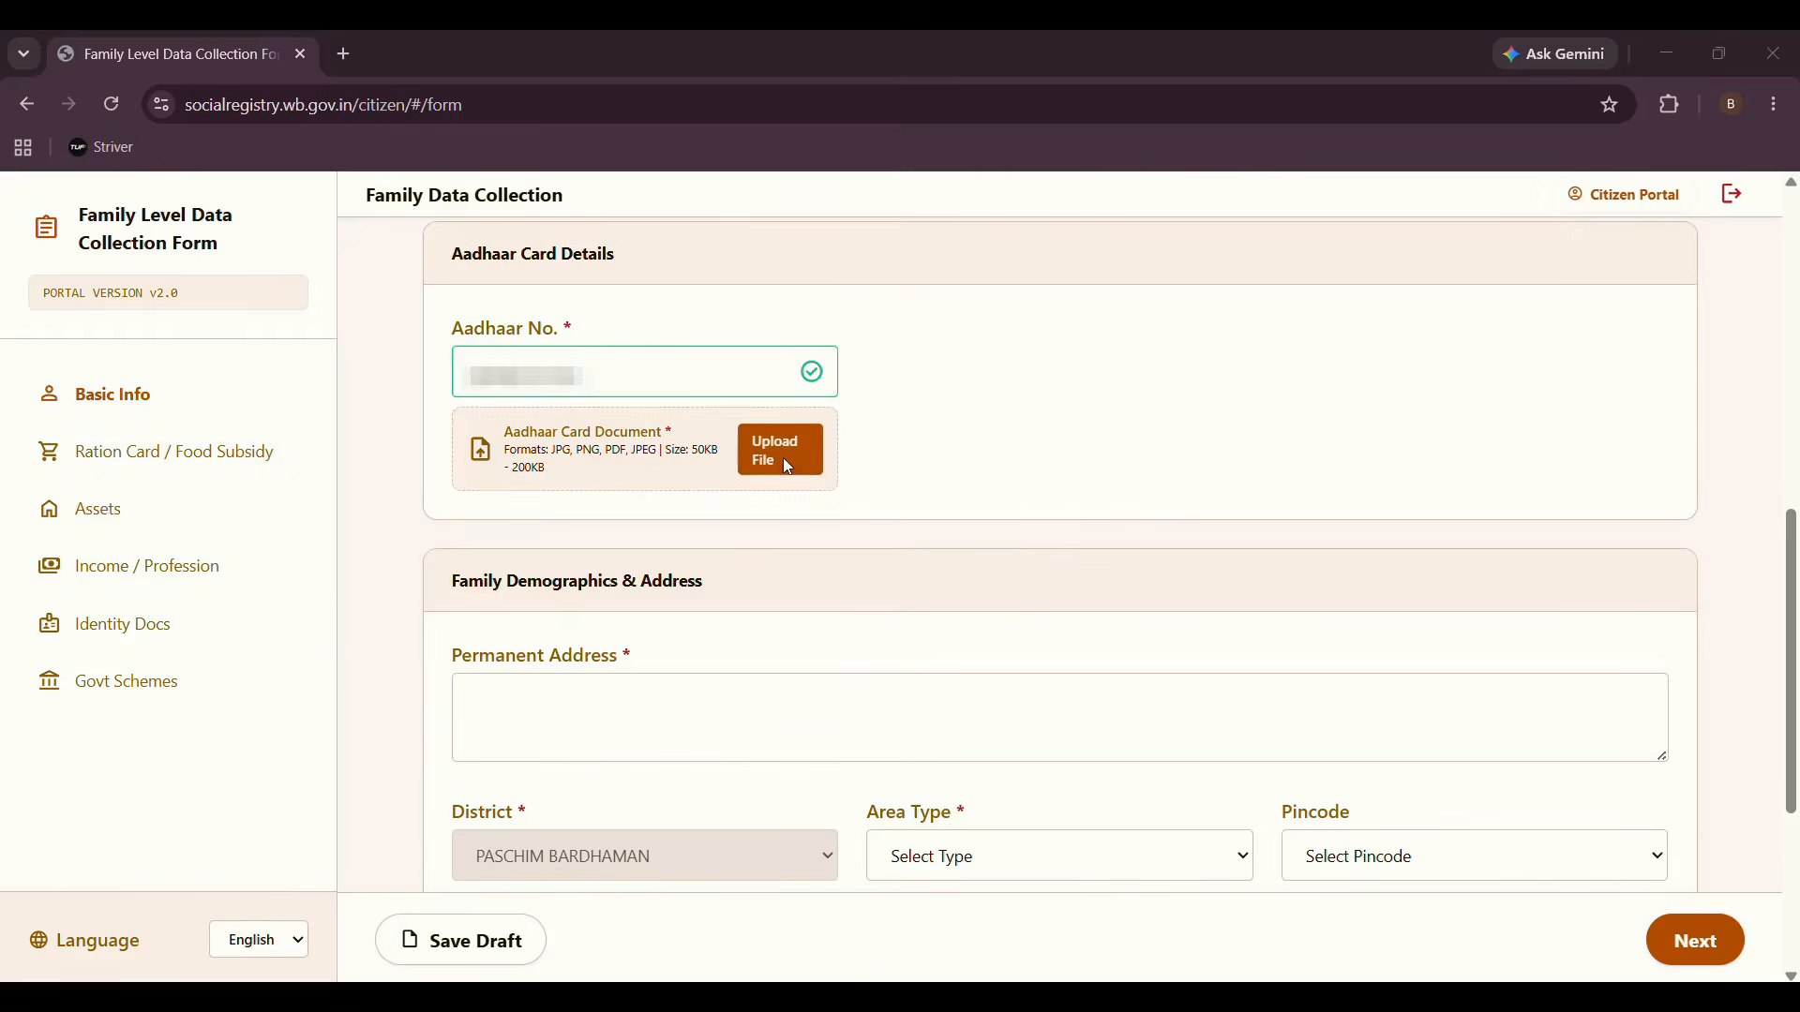
click(293, 399)
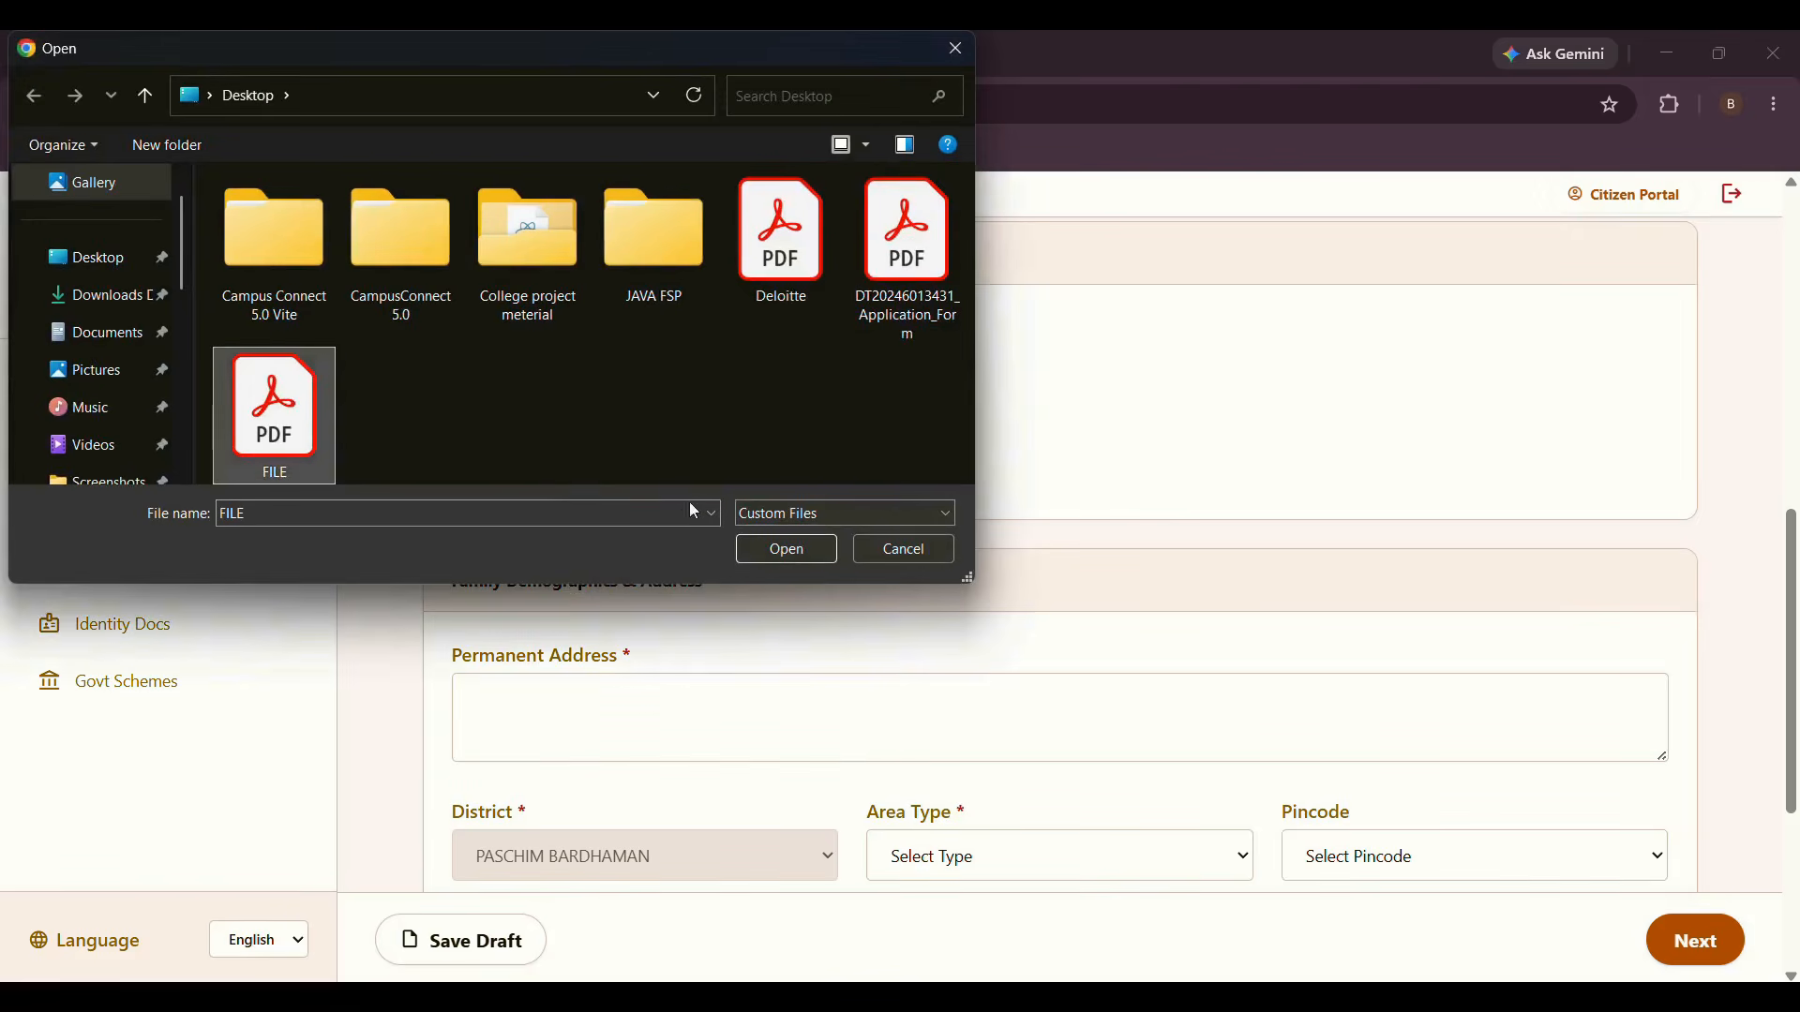
click(756, 548)
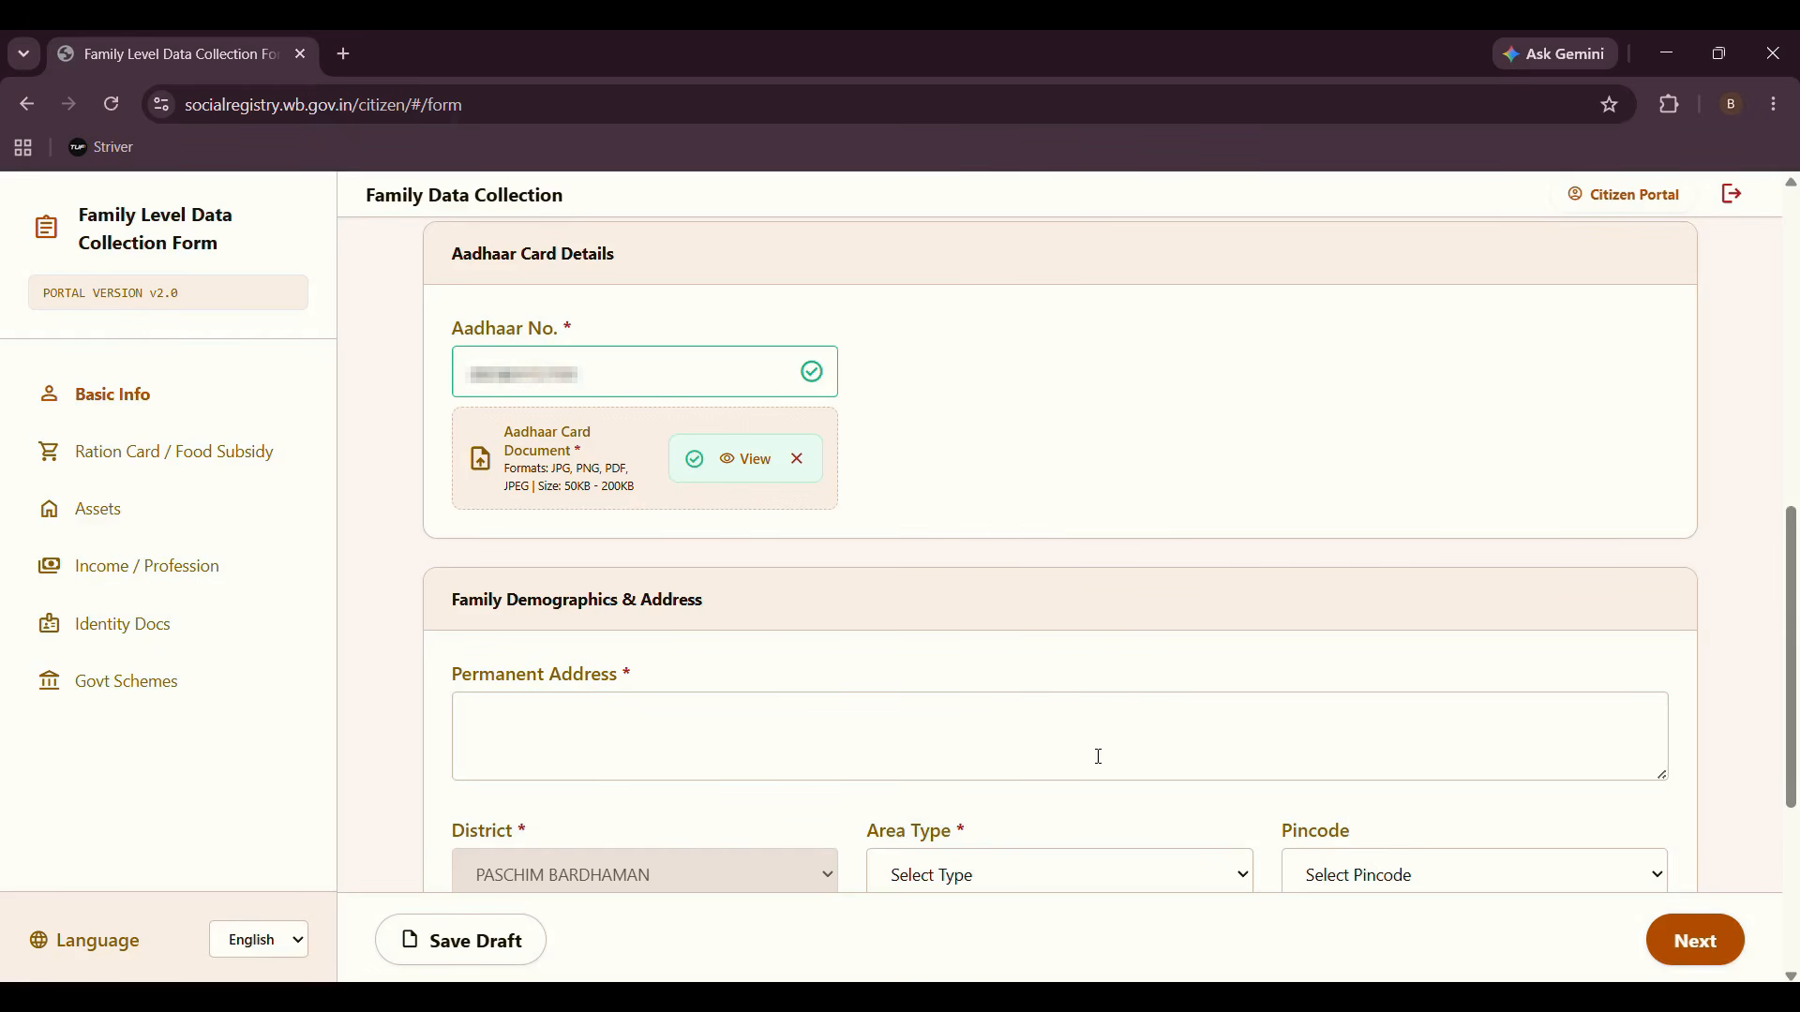
scroll(1099, 756, down, 3)
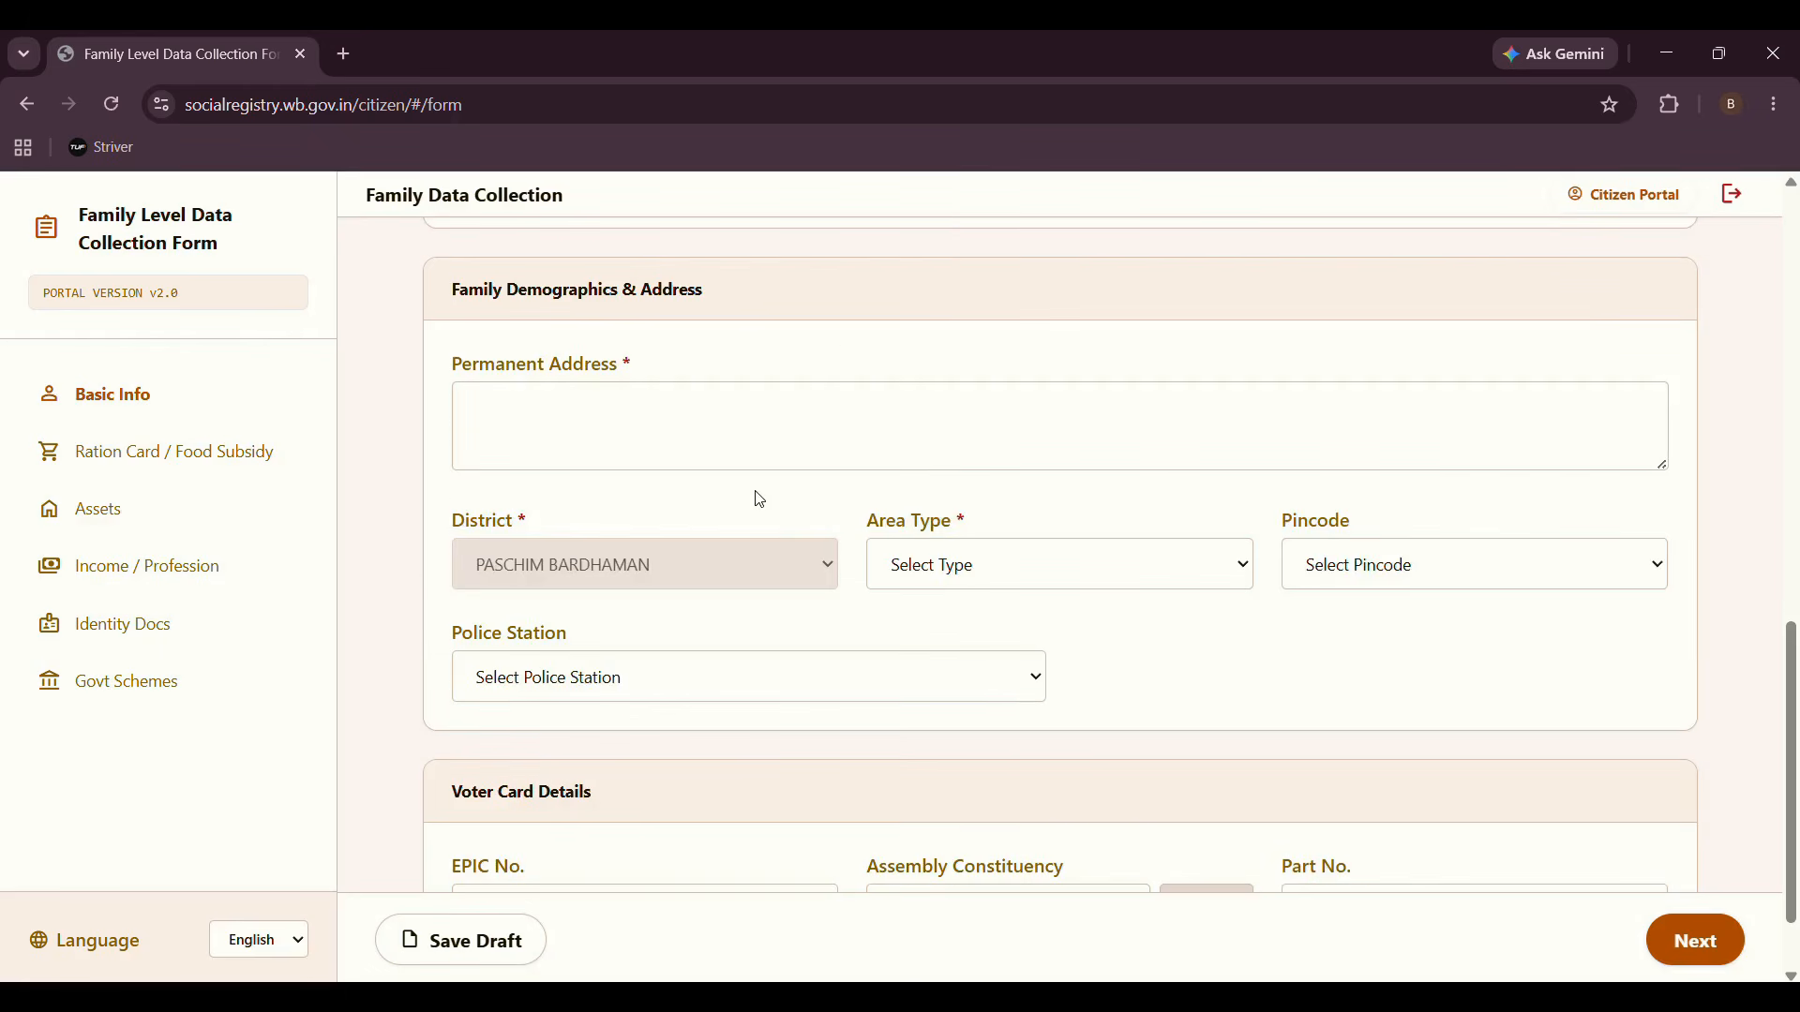
Set the address Area Type to Rural and Pincode to 713337.
click(702, 408)
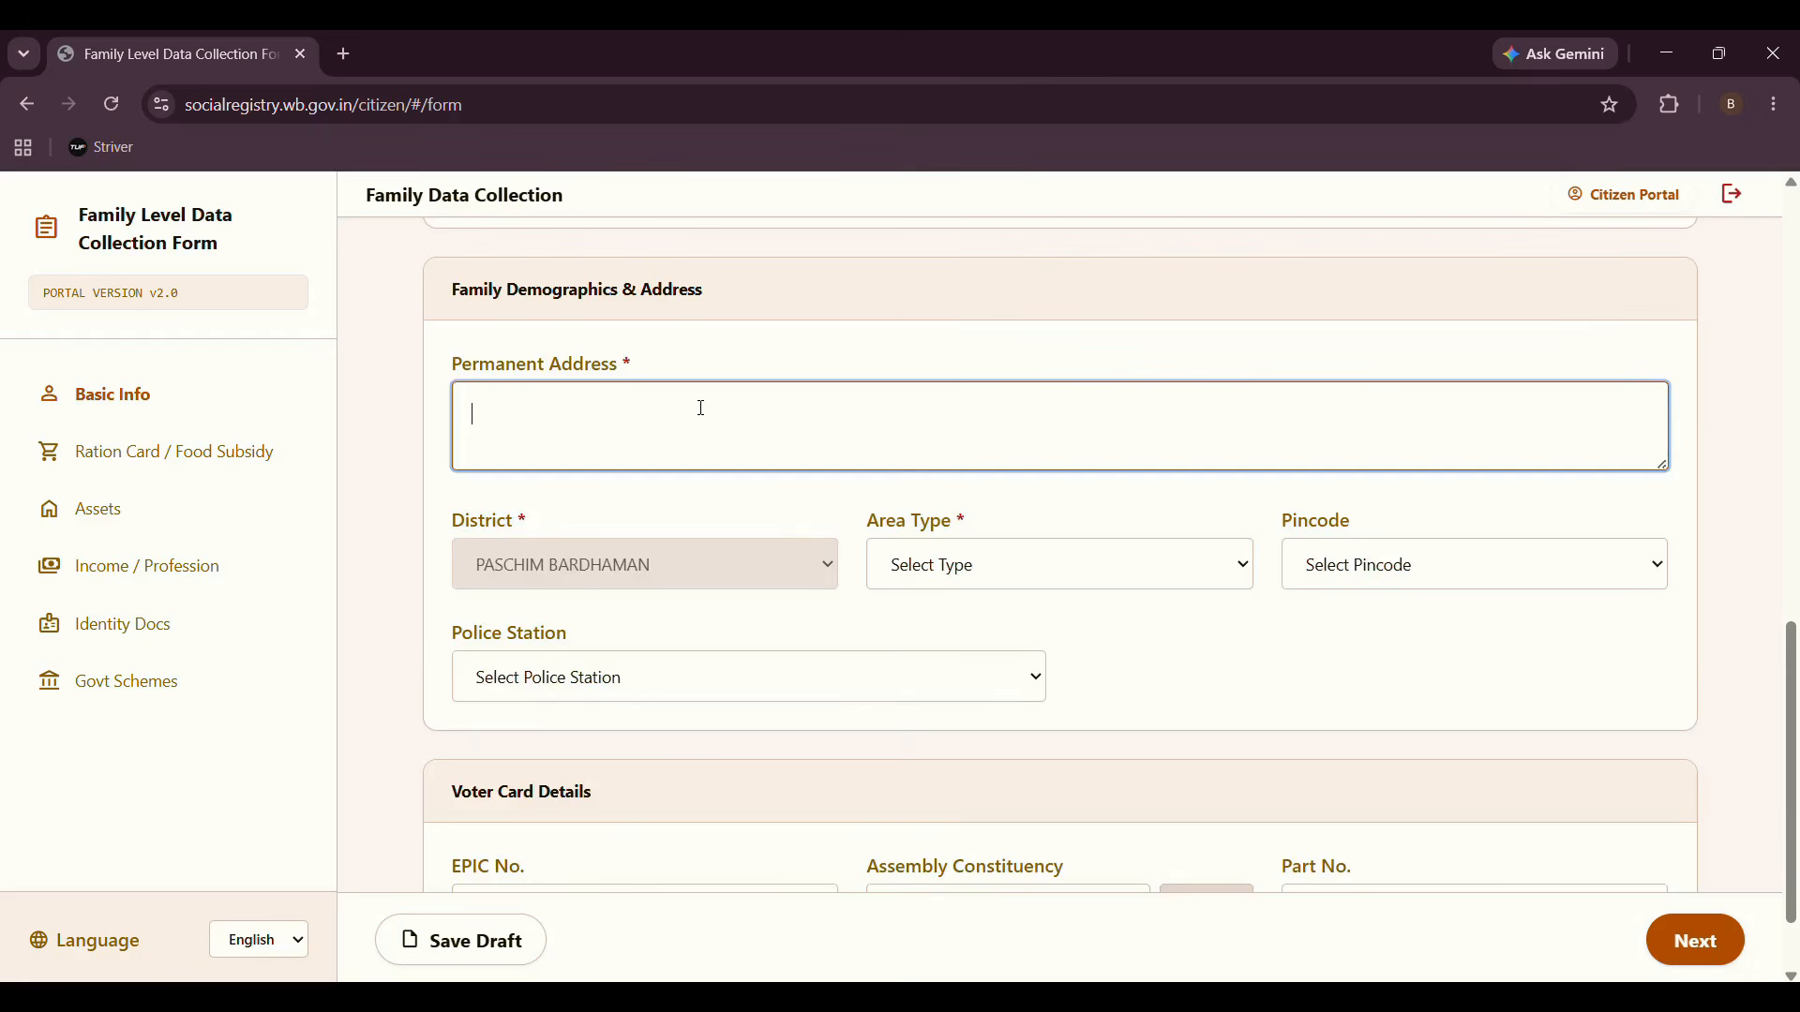
click(996, 578)
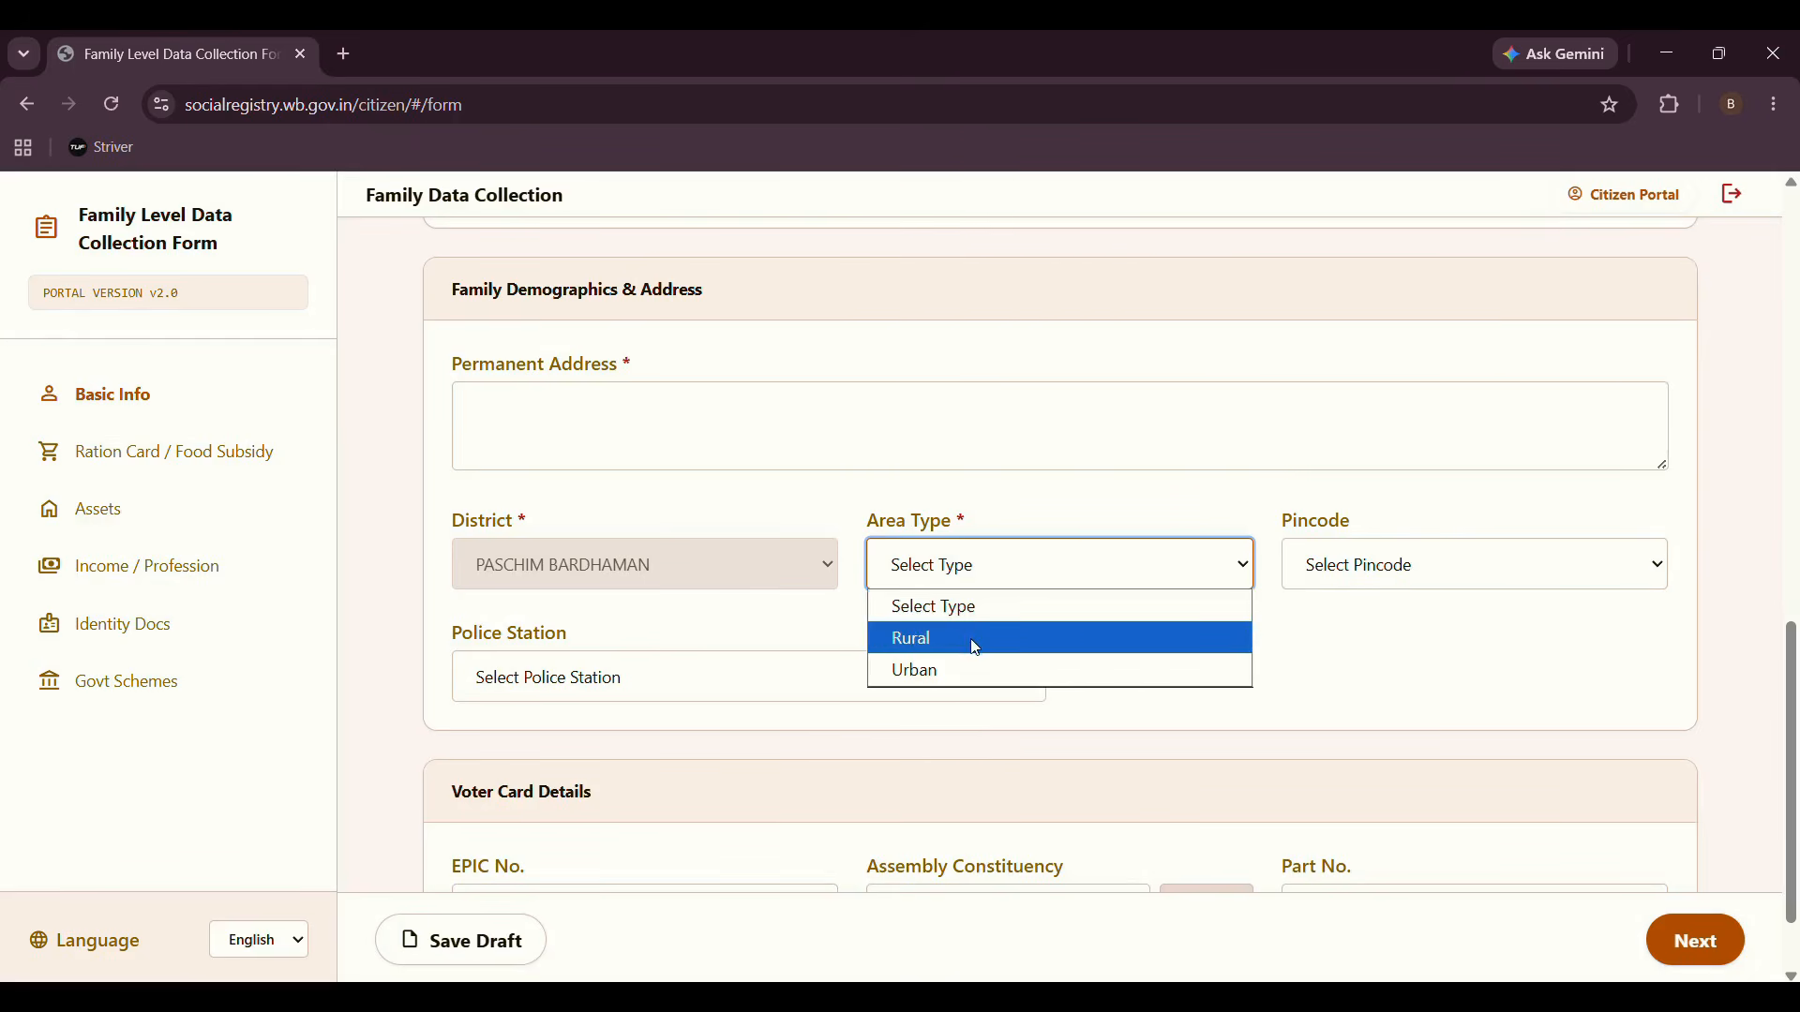
click(975, 647)
click(984, 562)
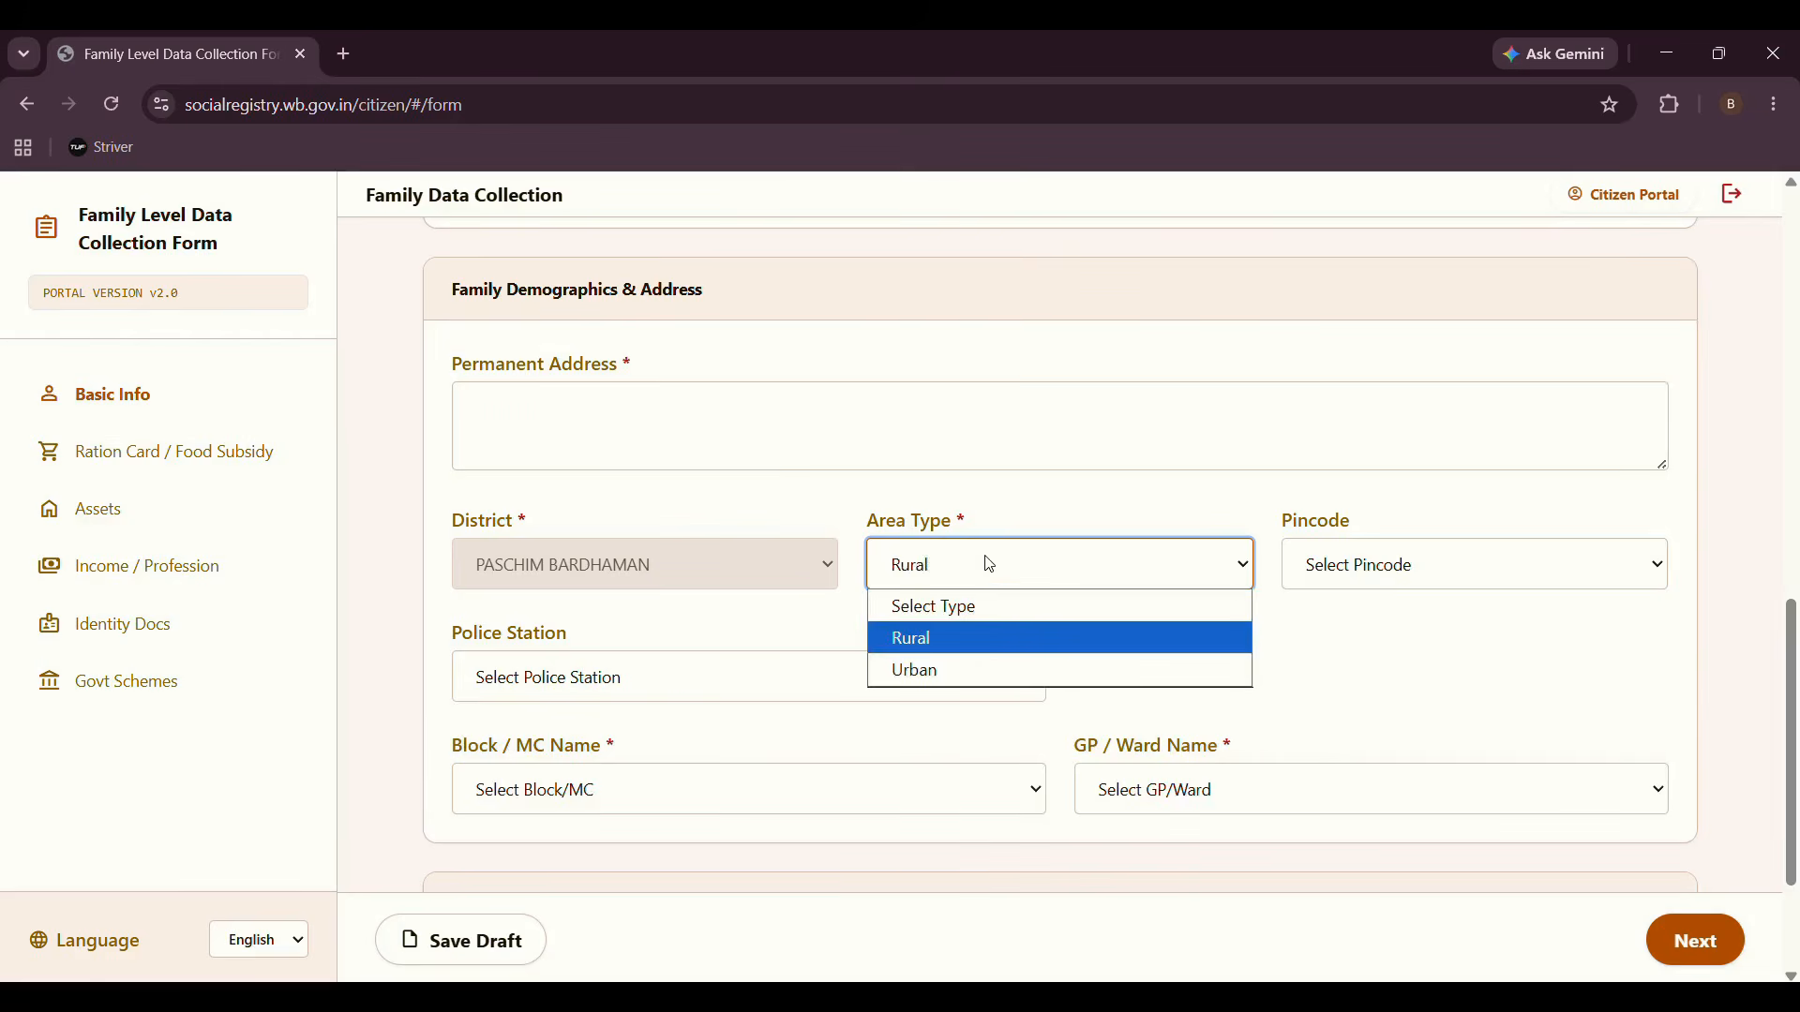
click(951, 669)
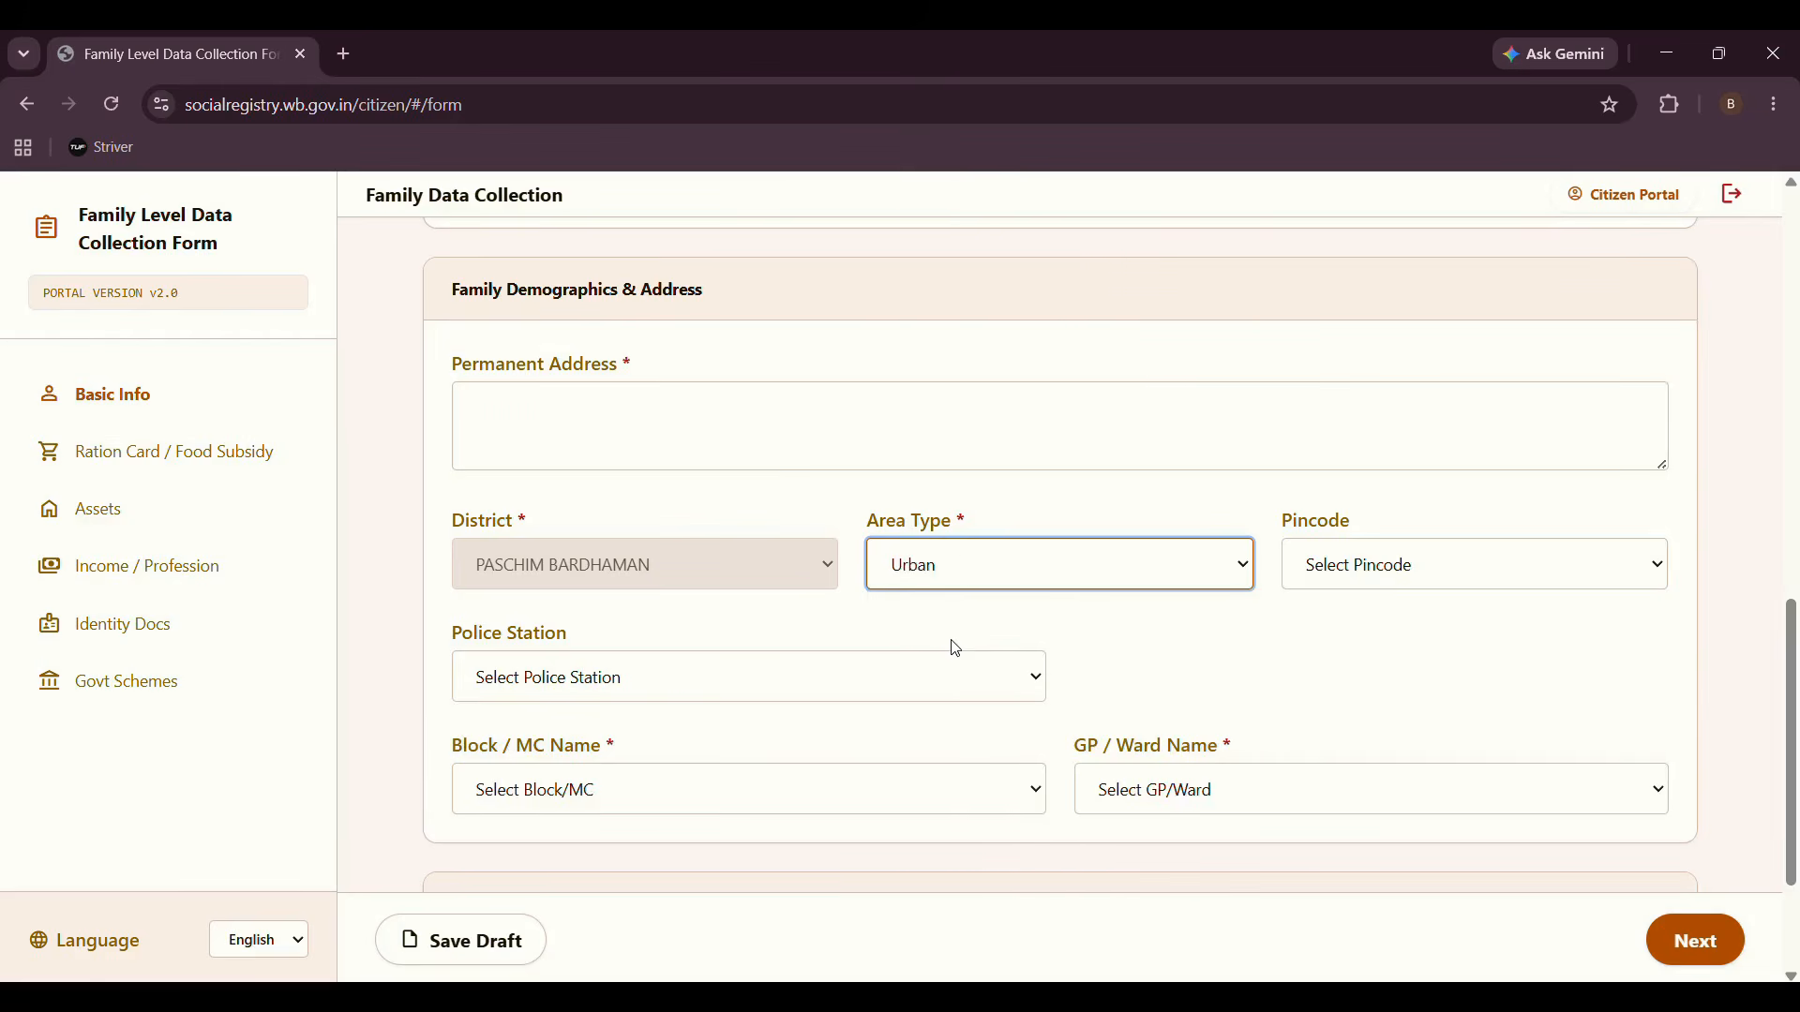
click(965, 563)
click(942, 640)
click(1387, 569)
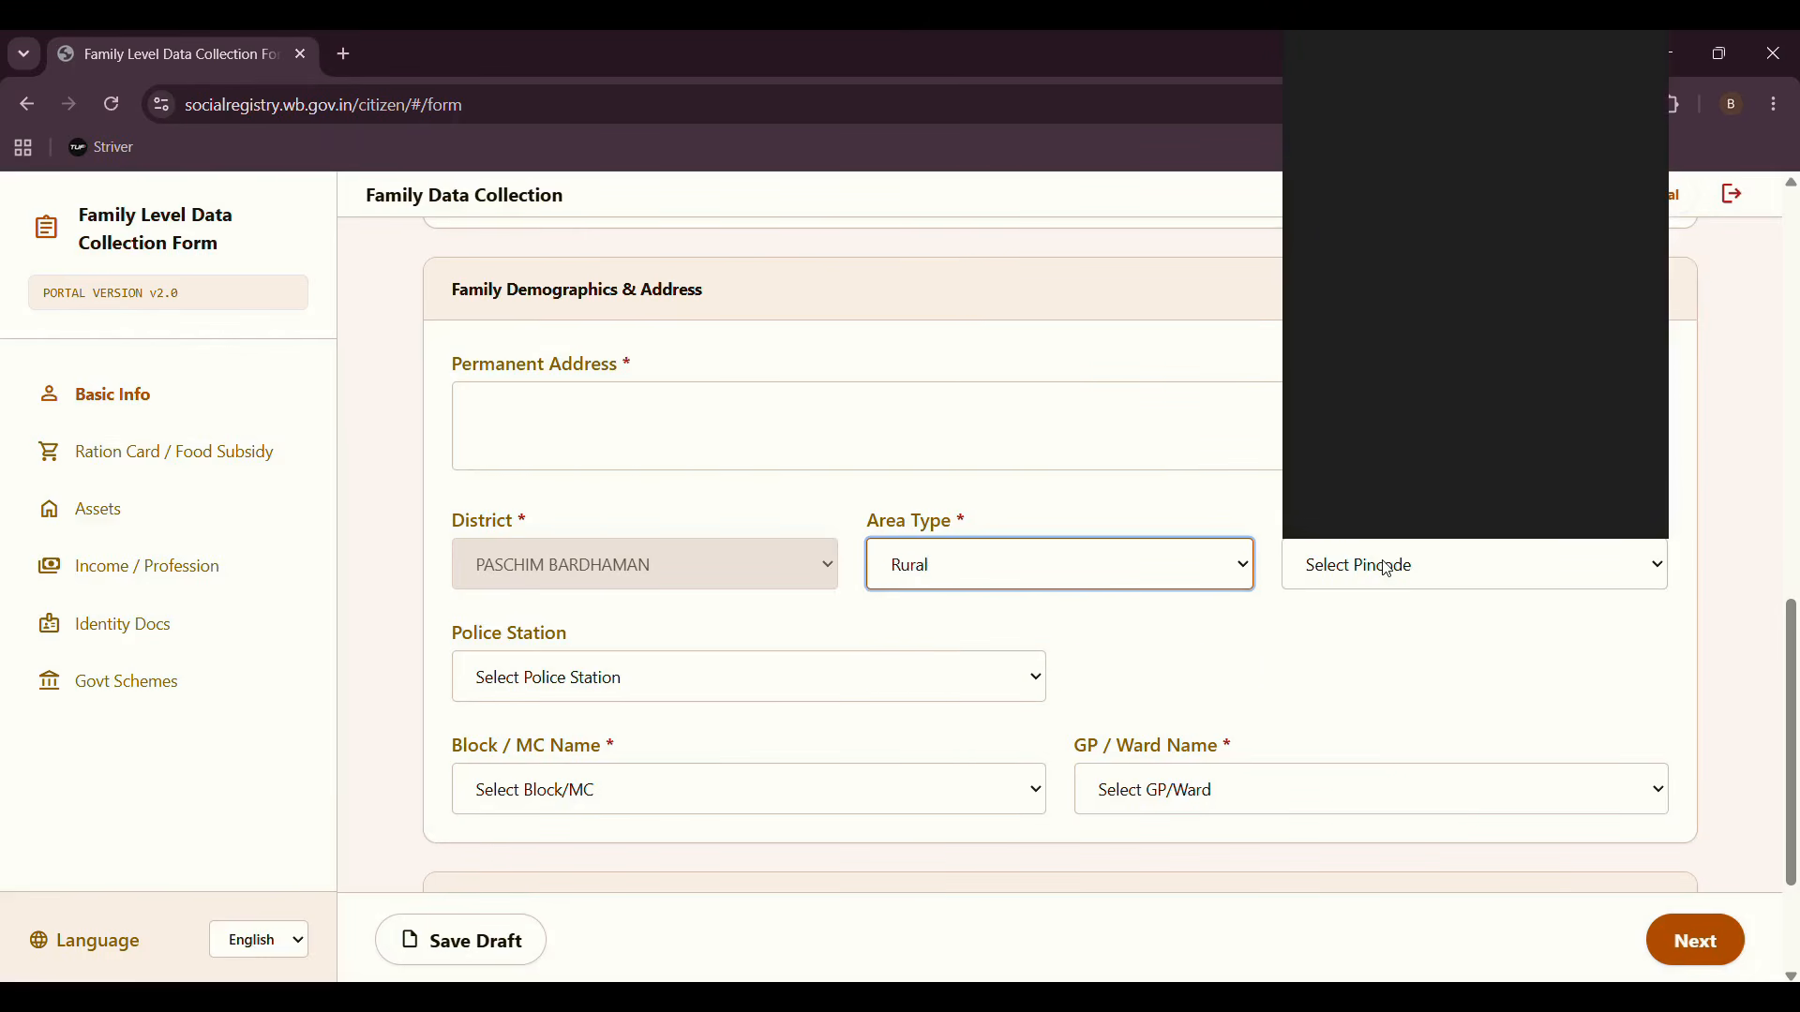
scroll(1389, 470, down, 15)
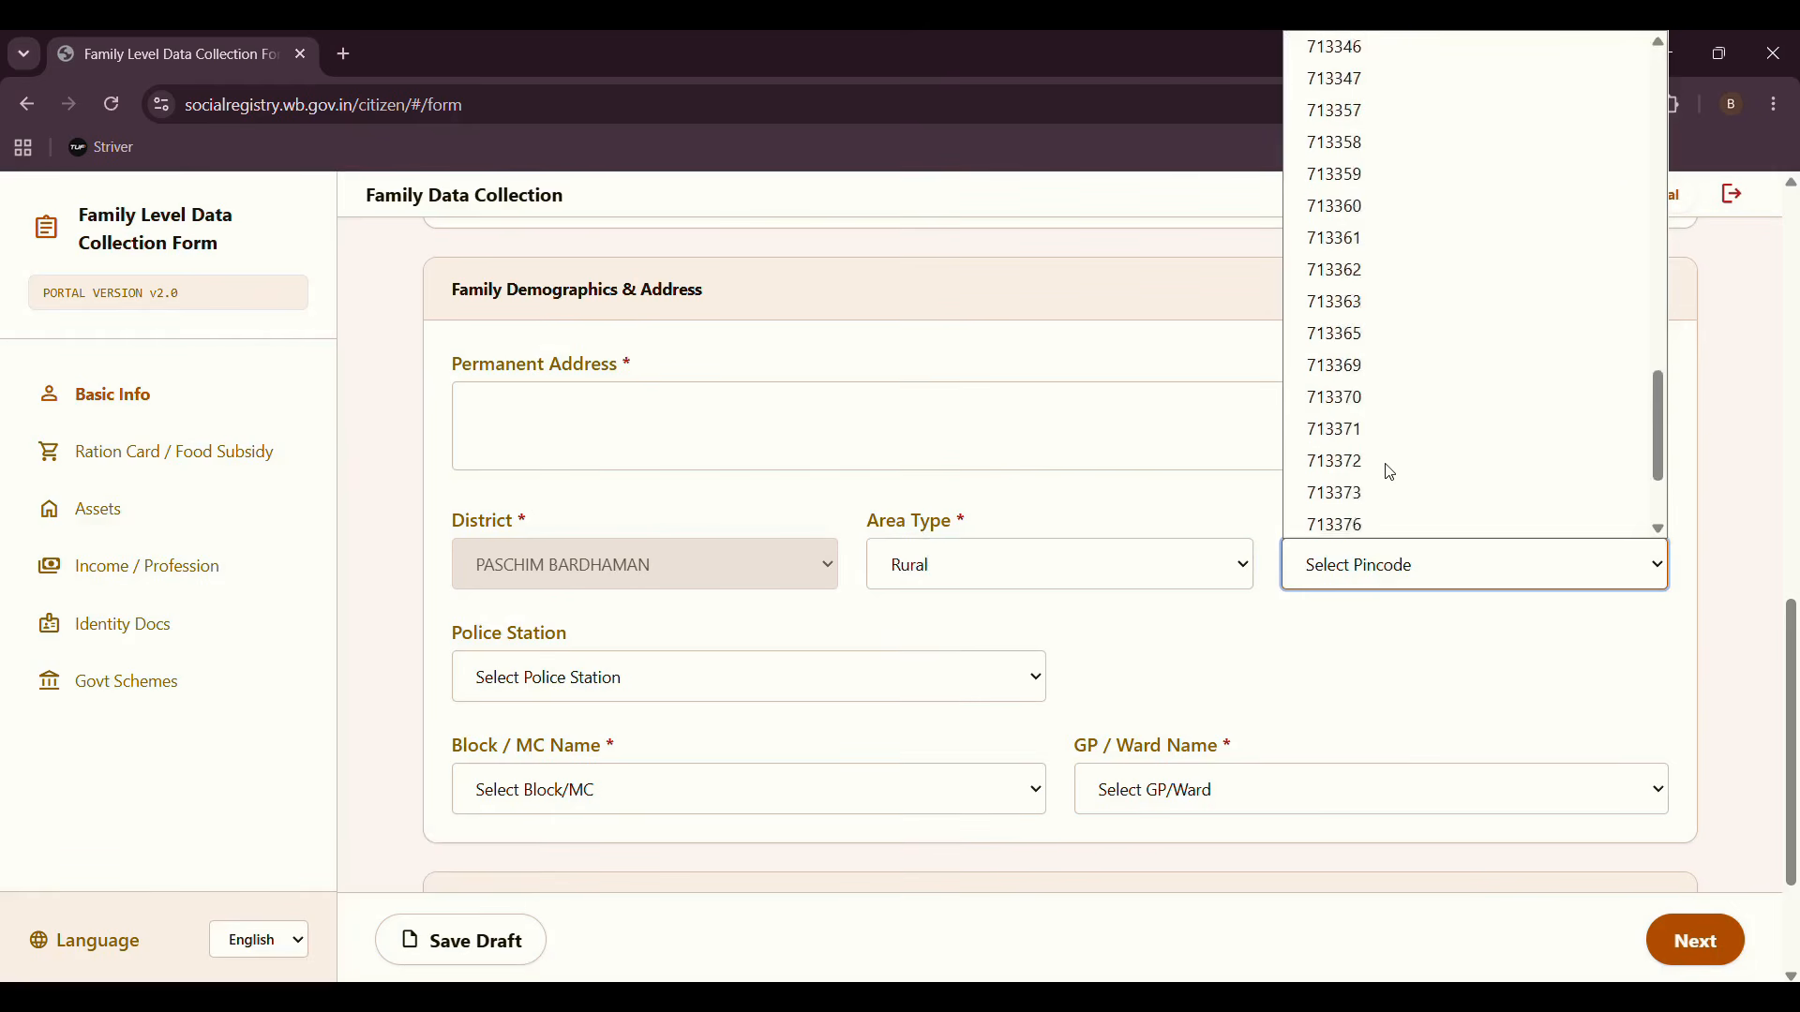
scroll(1390, 472, up, 2)
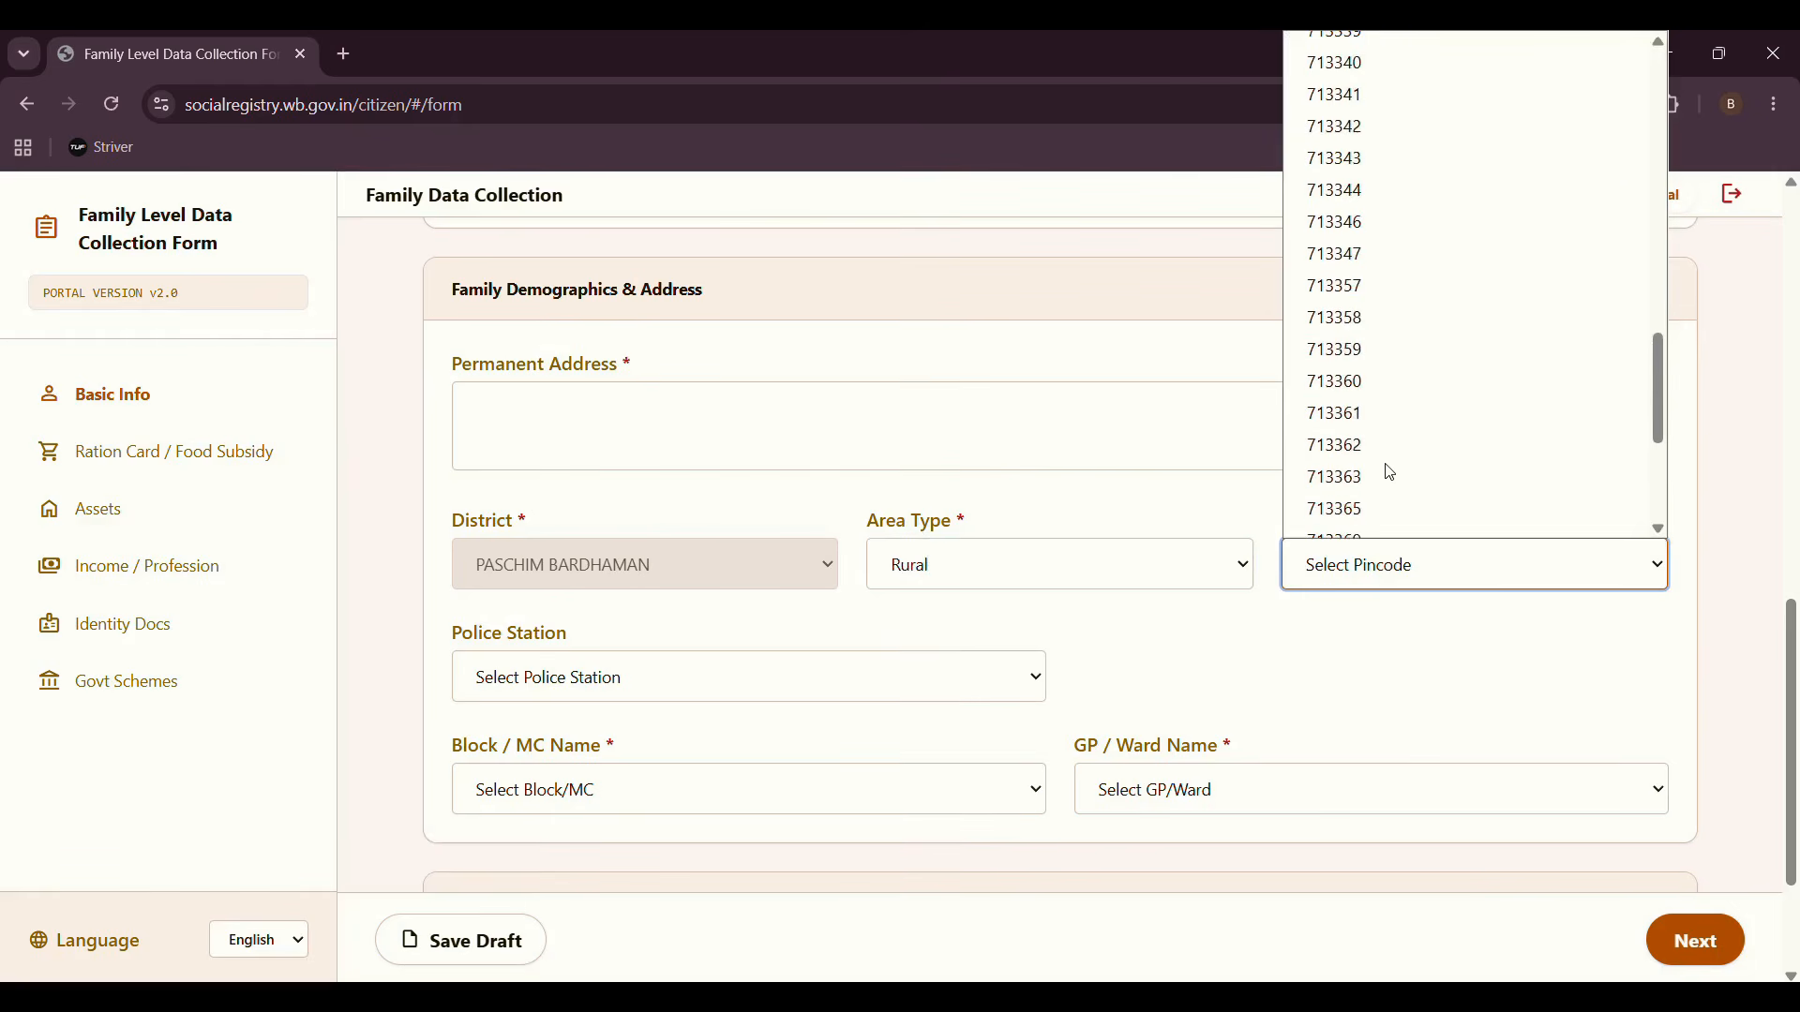
scroll(1412, 301, down, 3)
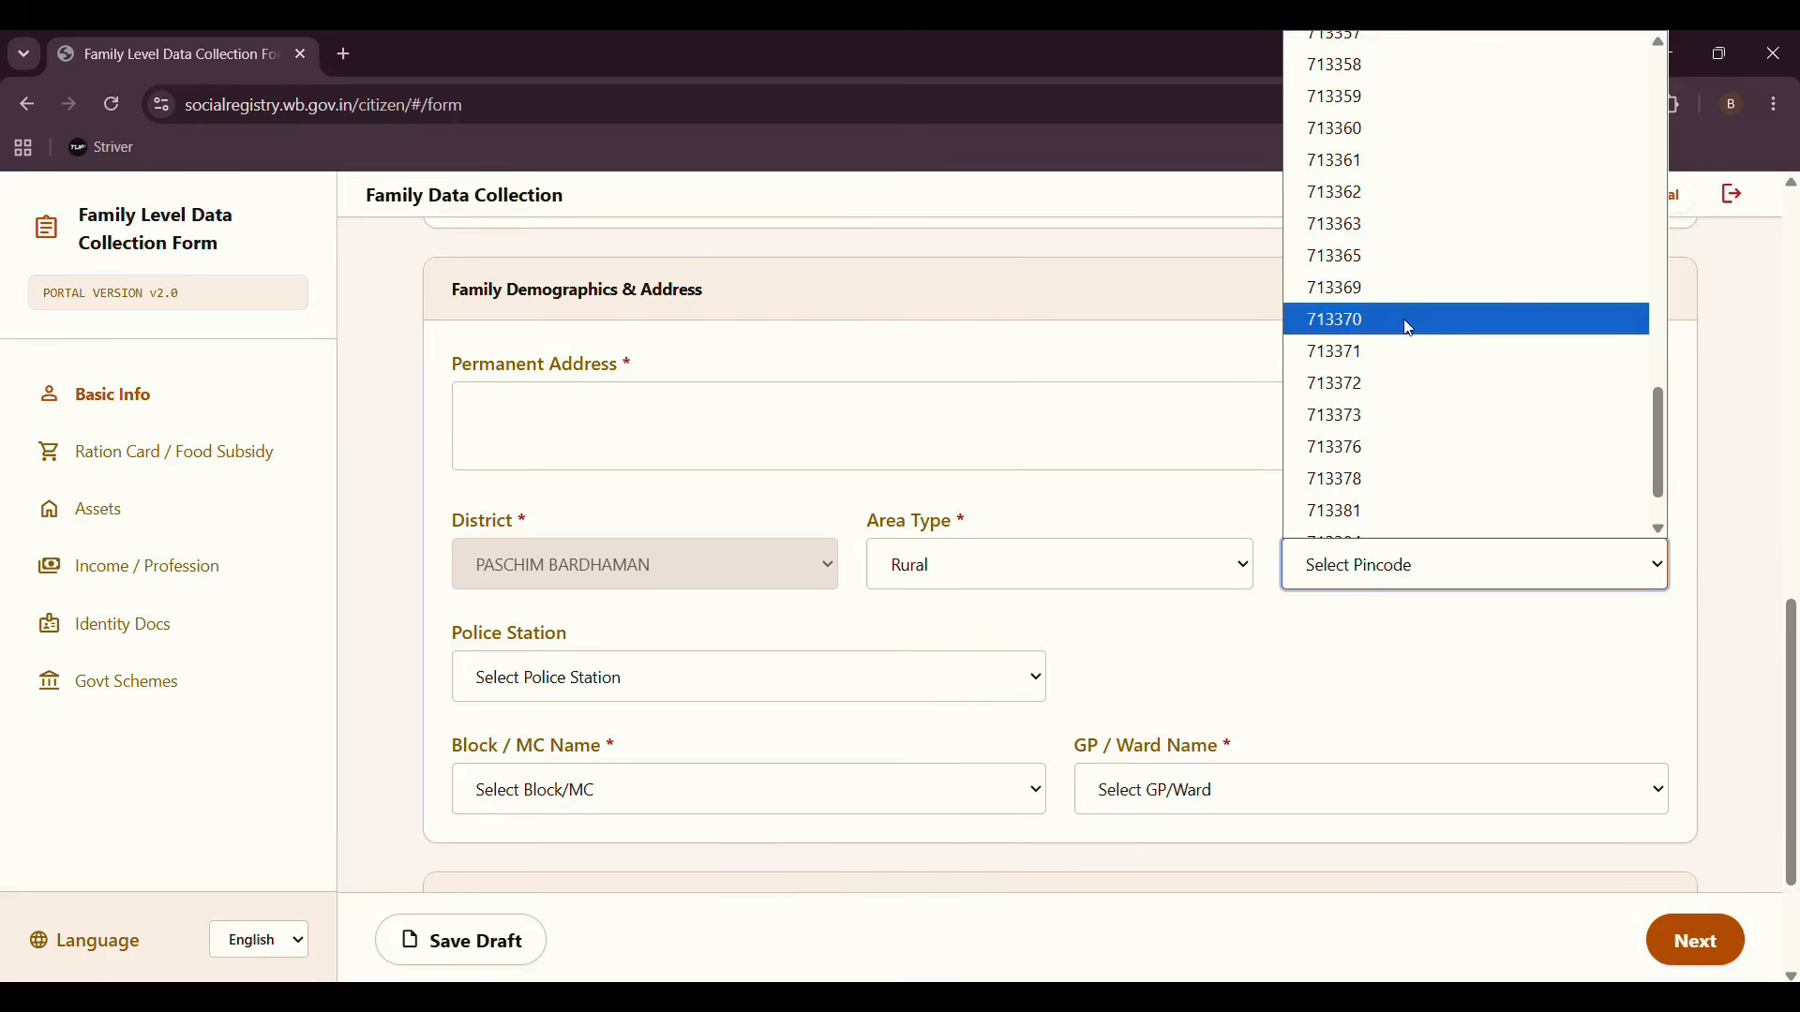
scroll(1402, 401, down, 1)
scroll(1402, 394, up, 6)
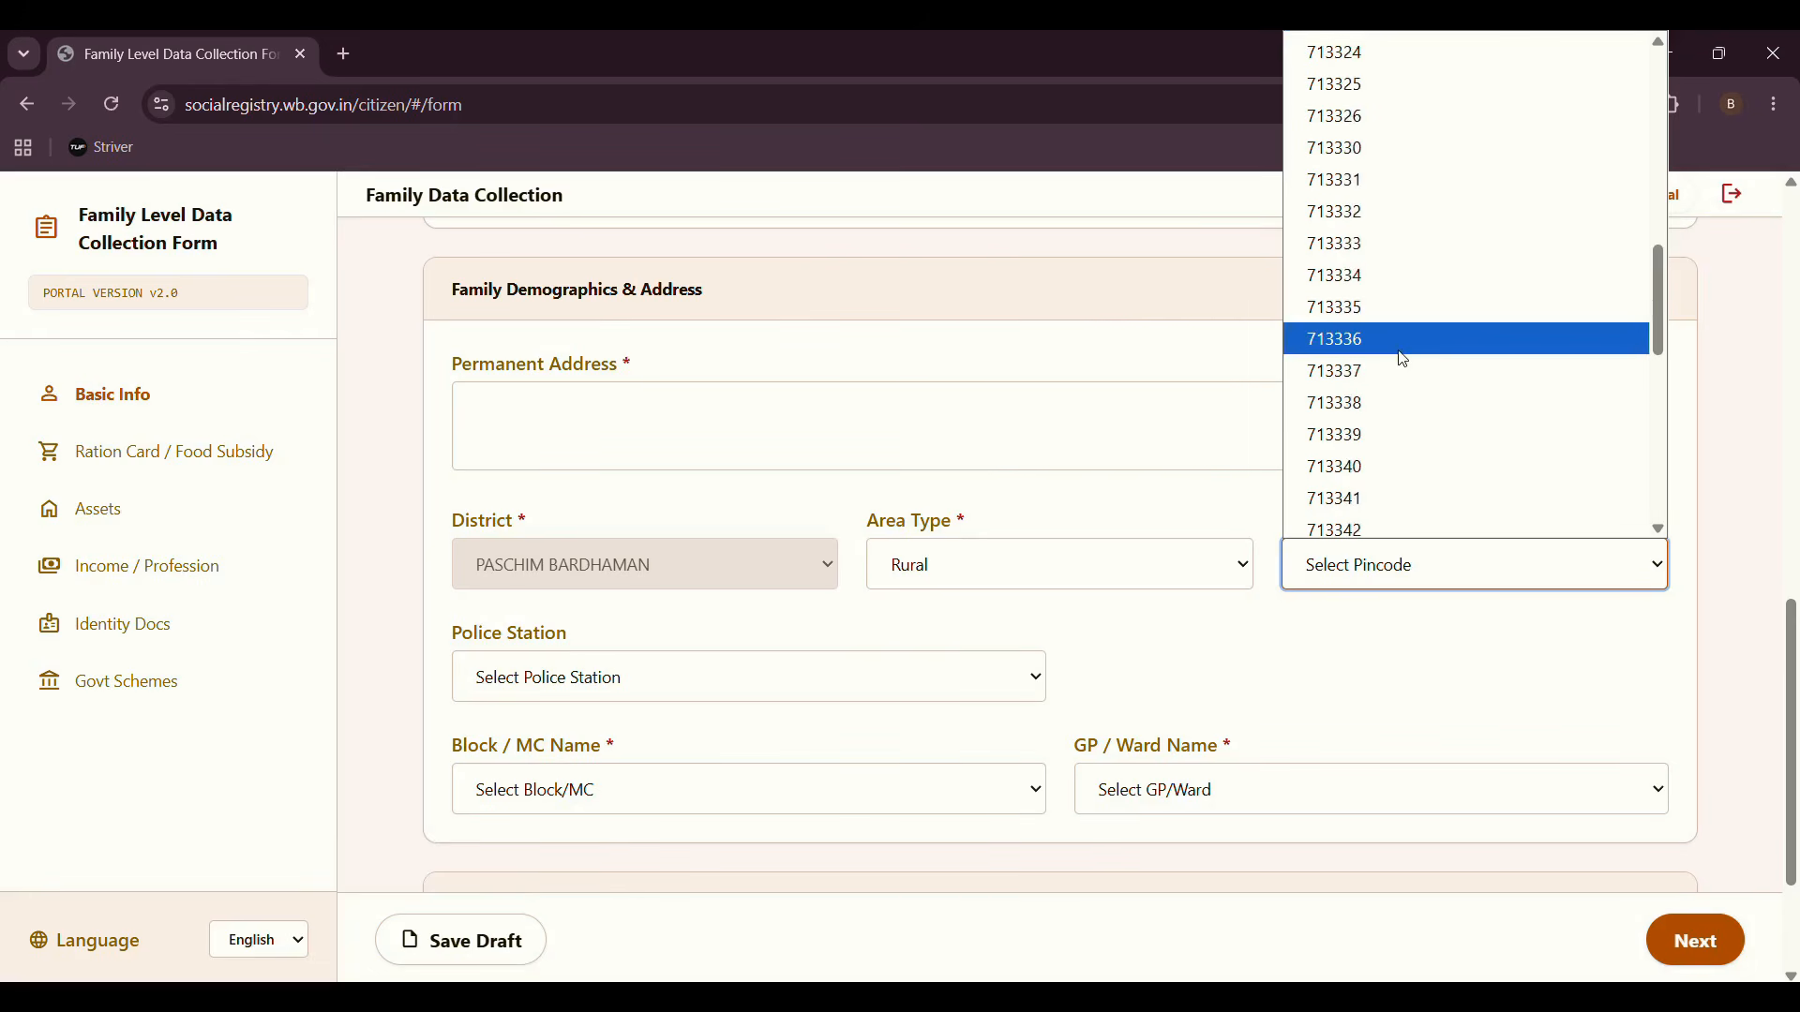
click(1396, 381)
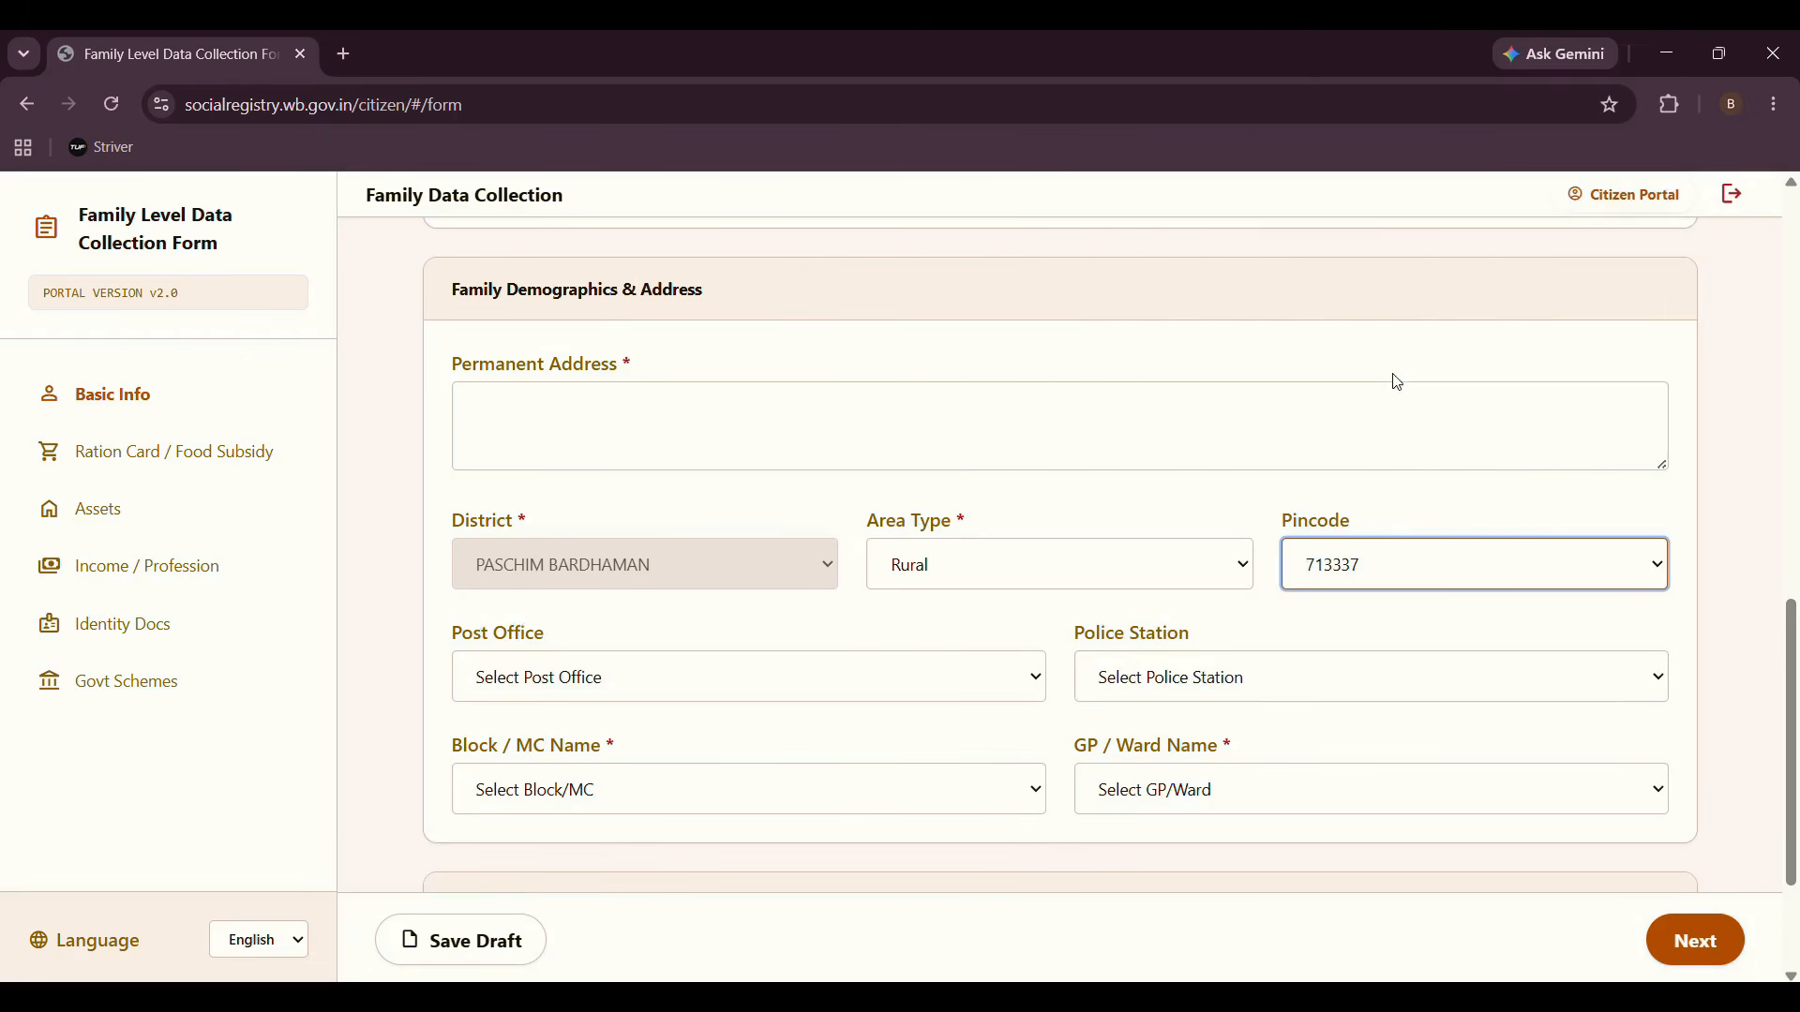
Choose post office Bidhanbag SO, police station Raniganj PS and block RANIGANJ, leaving GP/Ward empty.
click(844, 694)
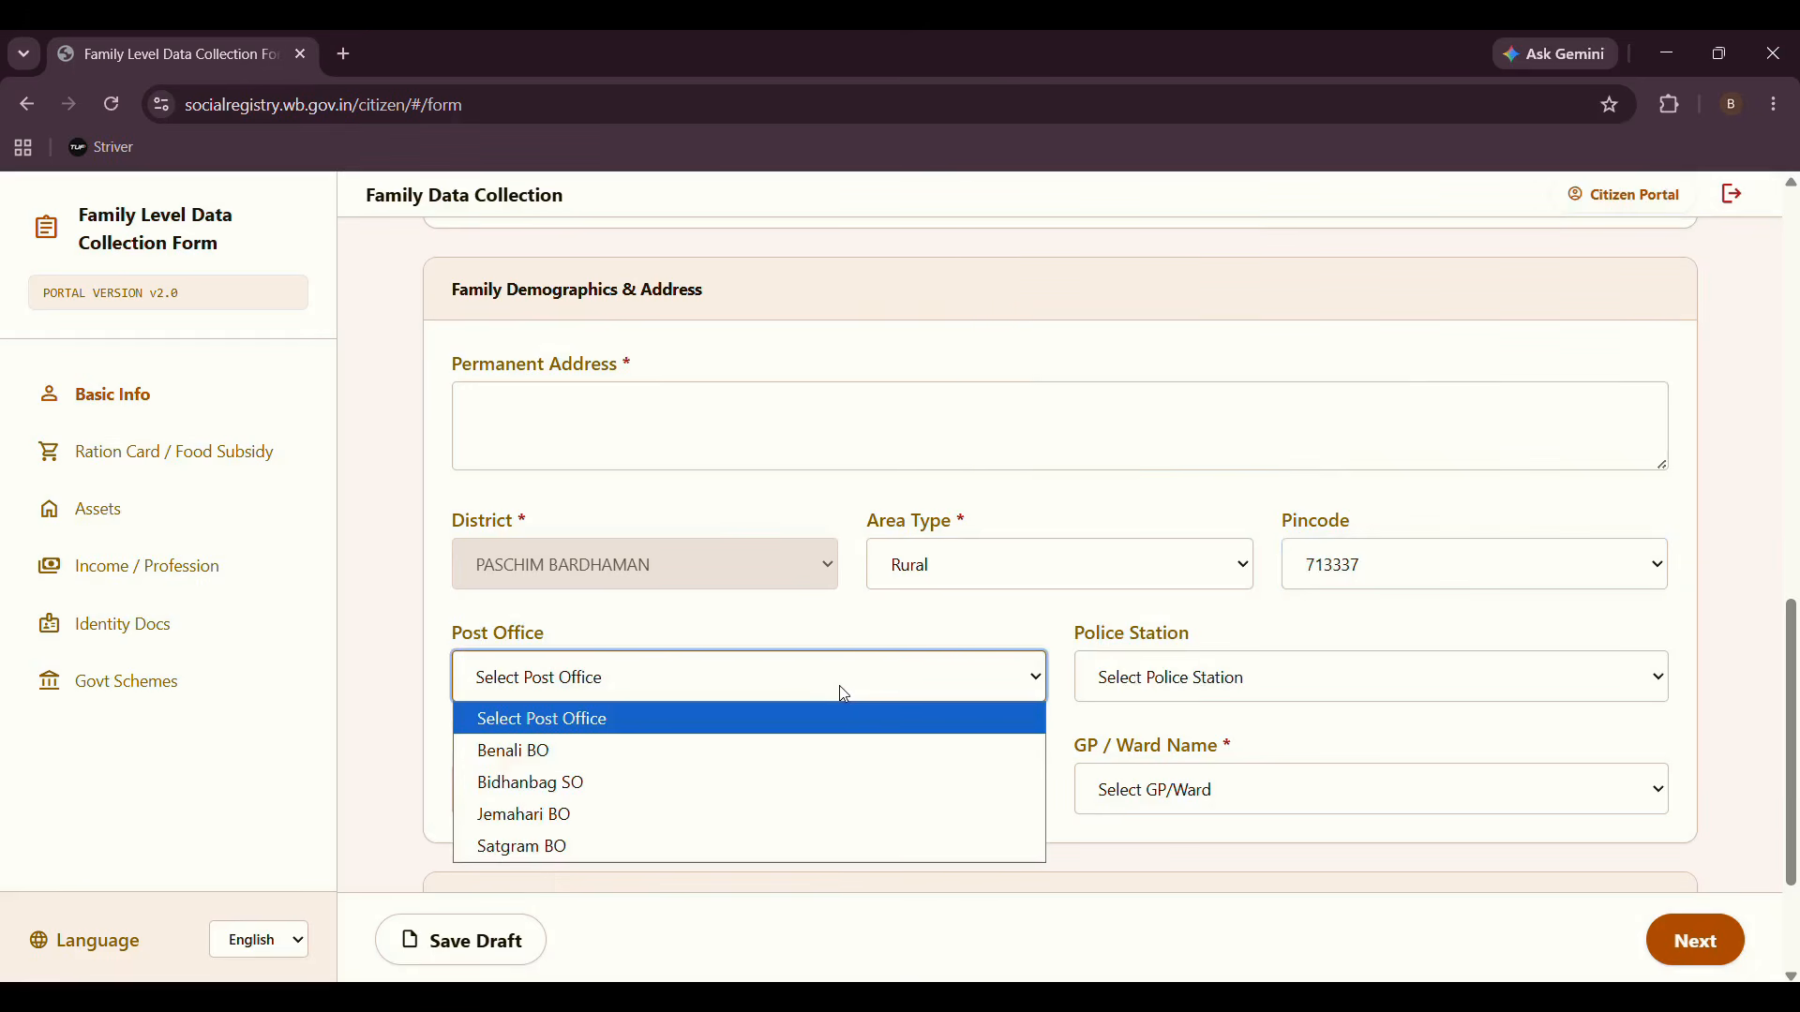
click(715, 788)
click(1141, 691)
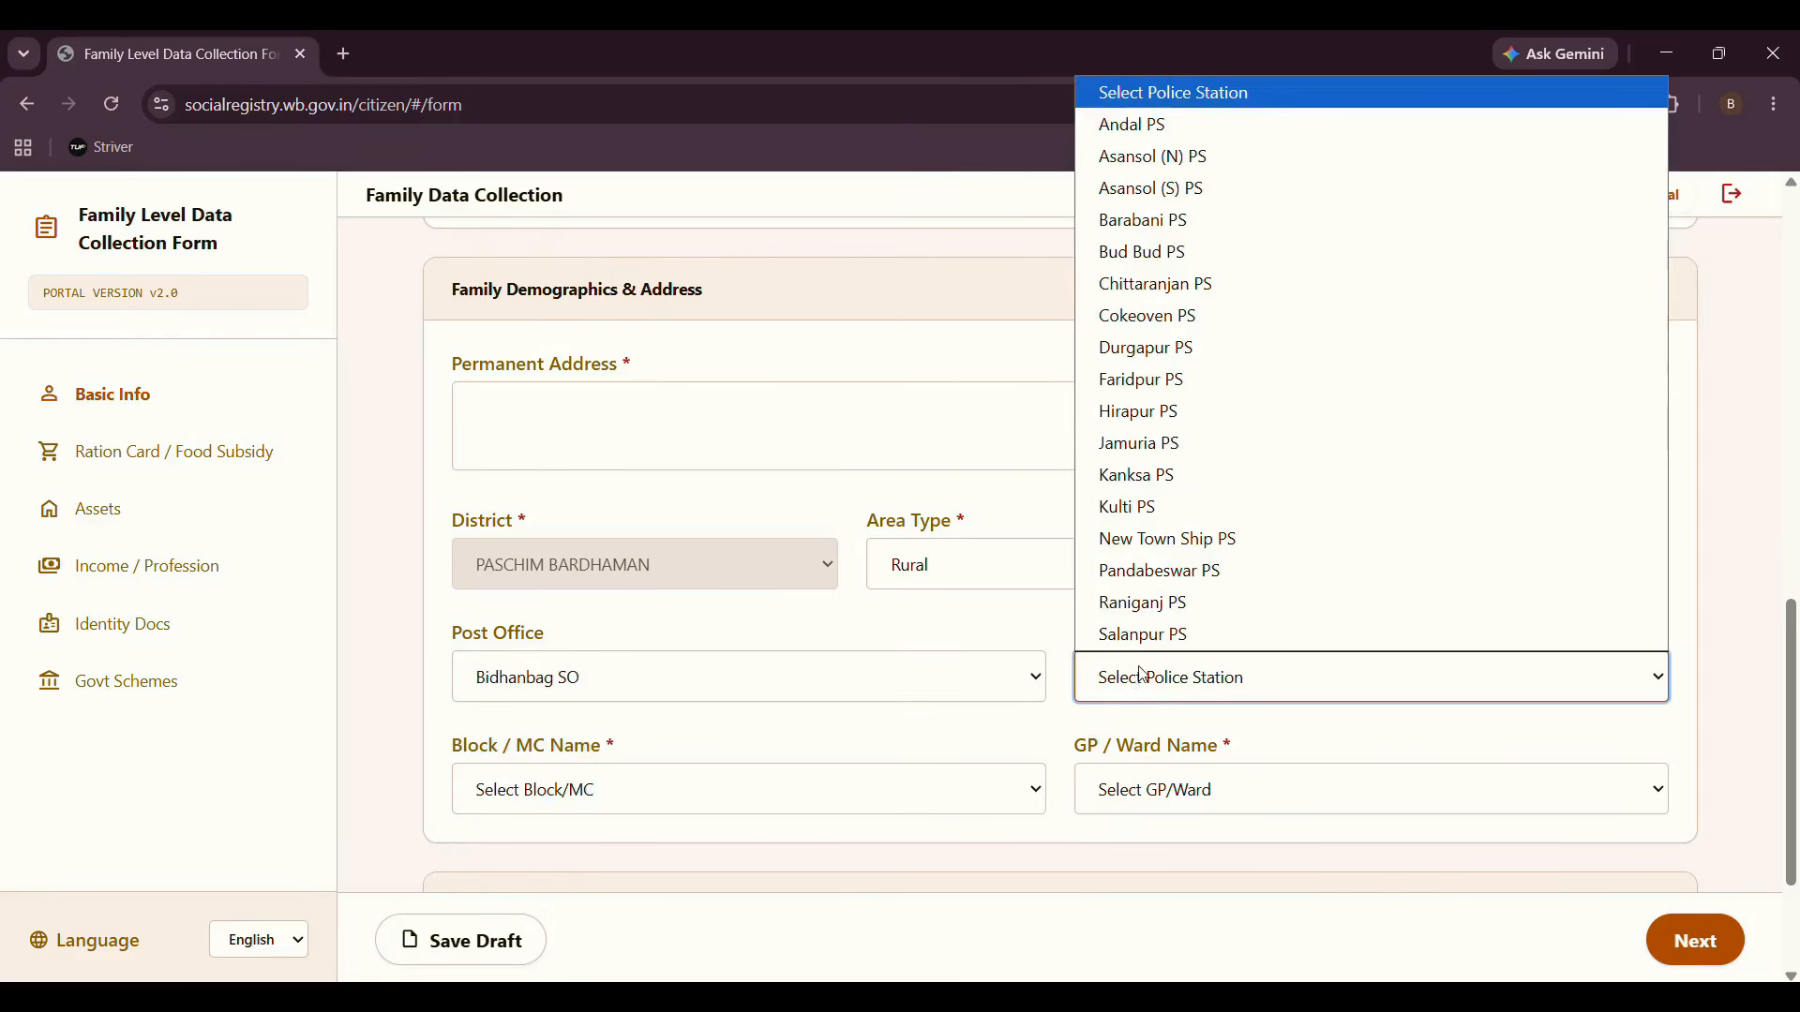
click(1148, 603)
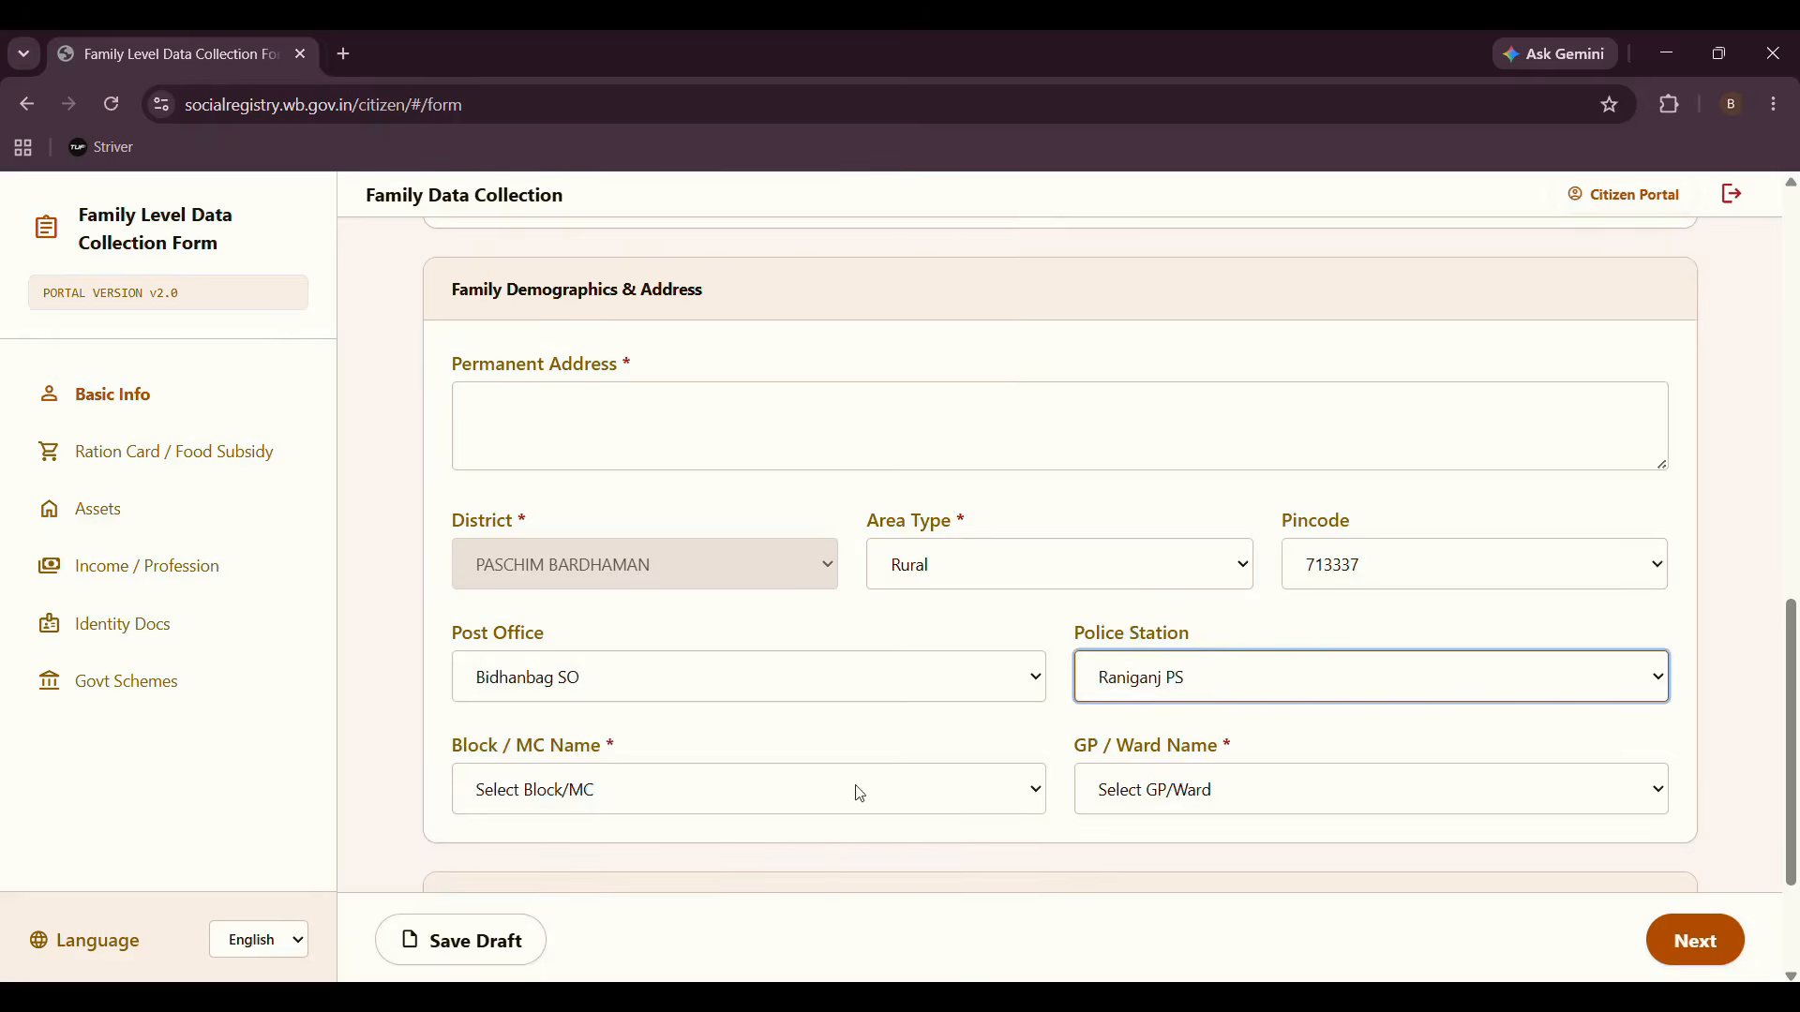
click(853, 792)
click(729, 714)
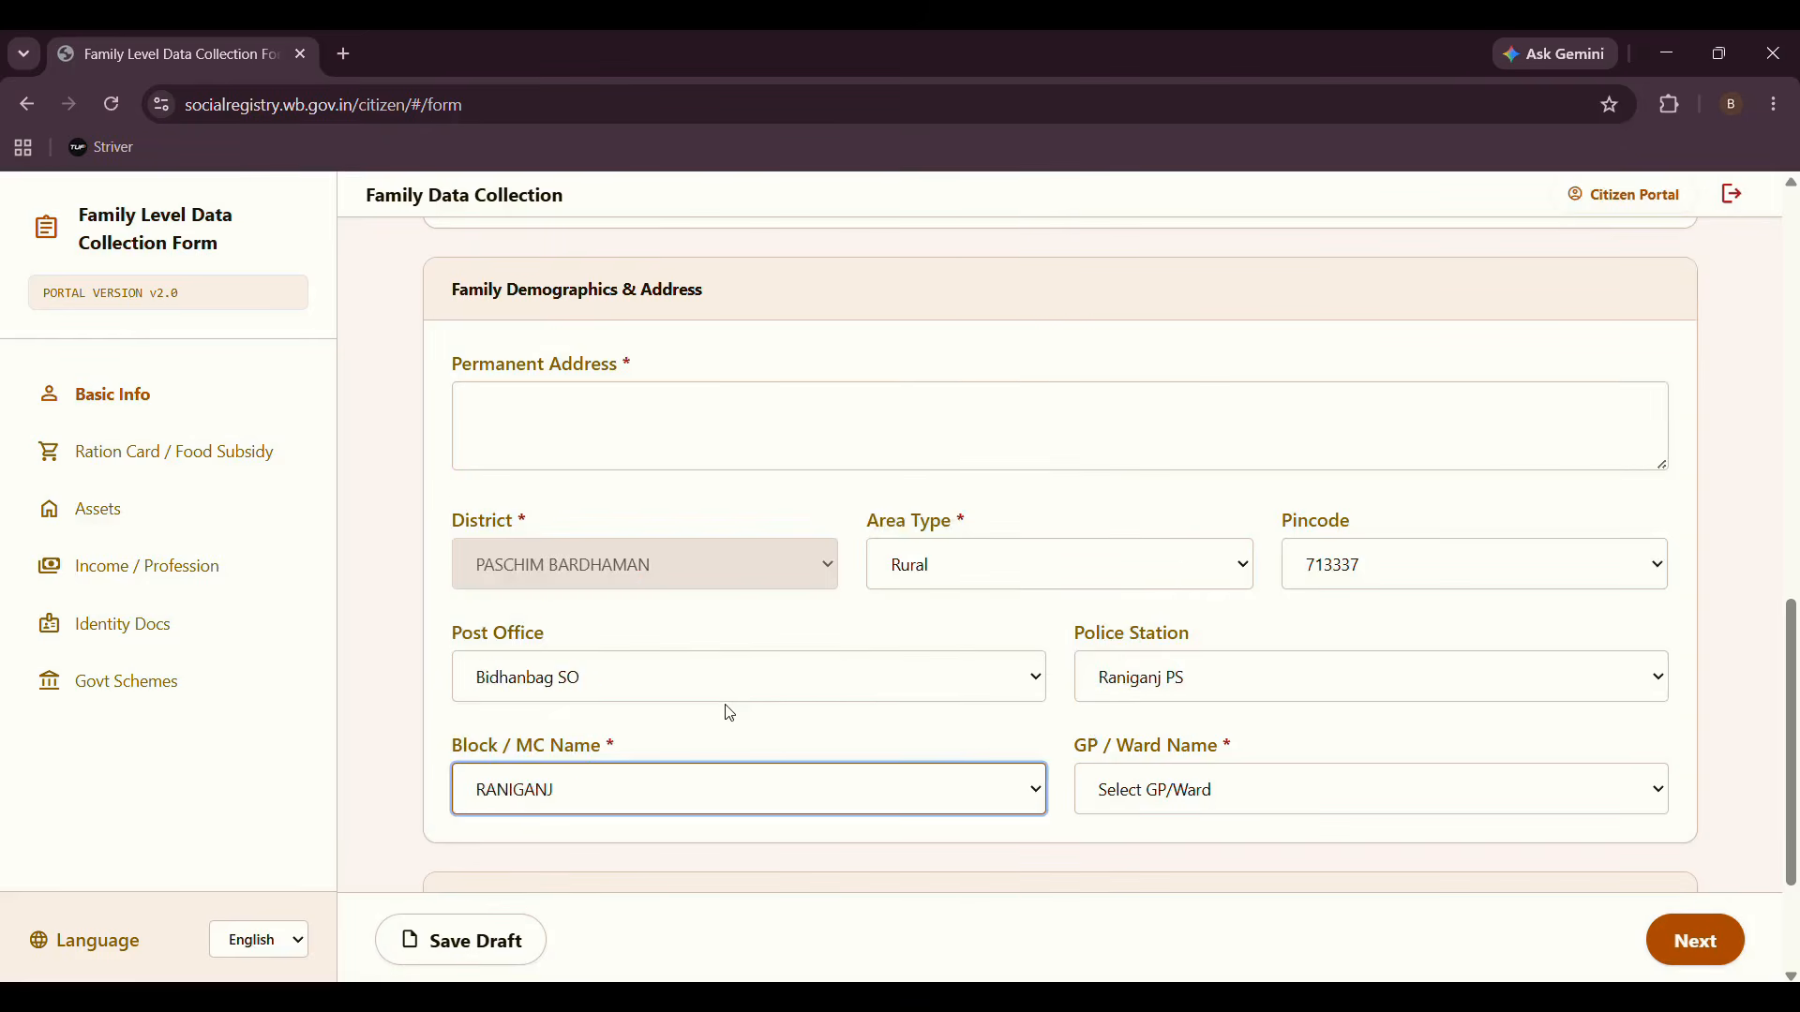
click(1187, 795)
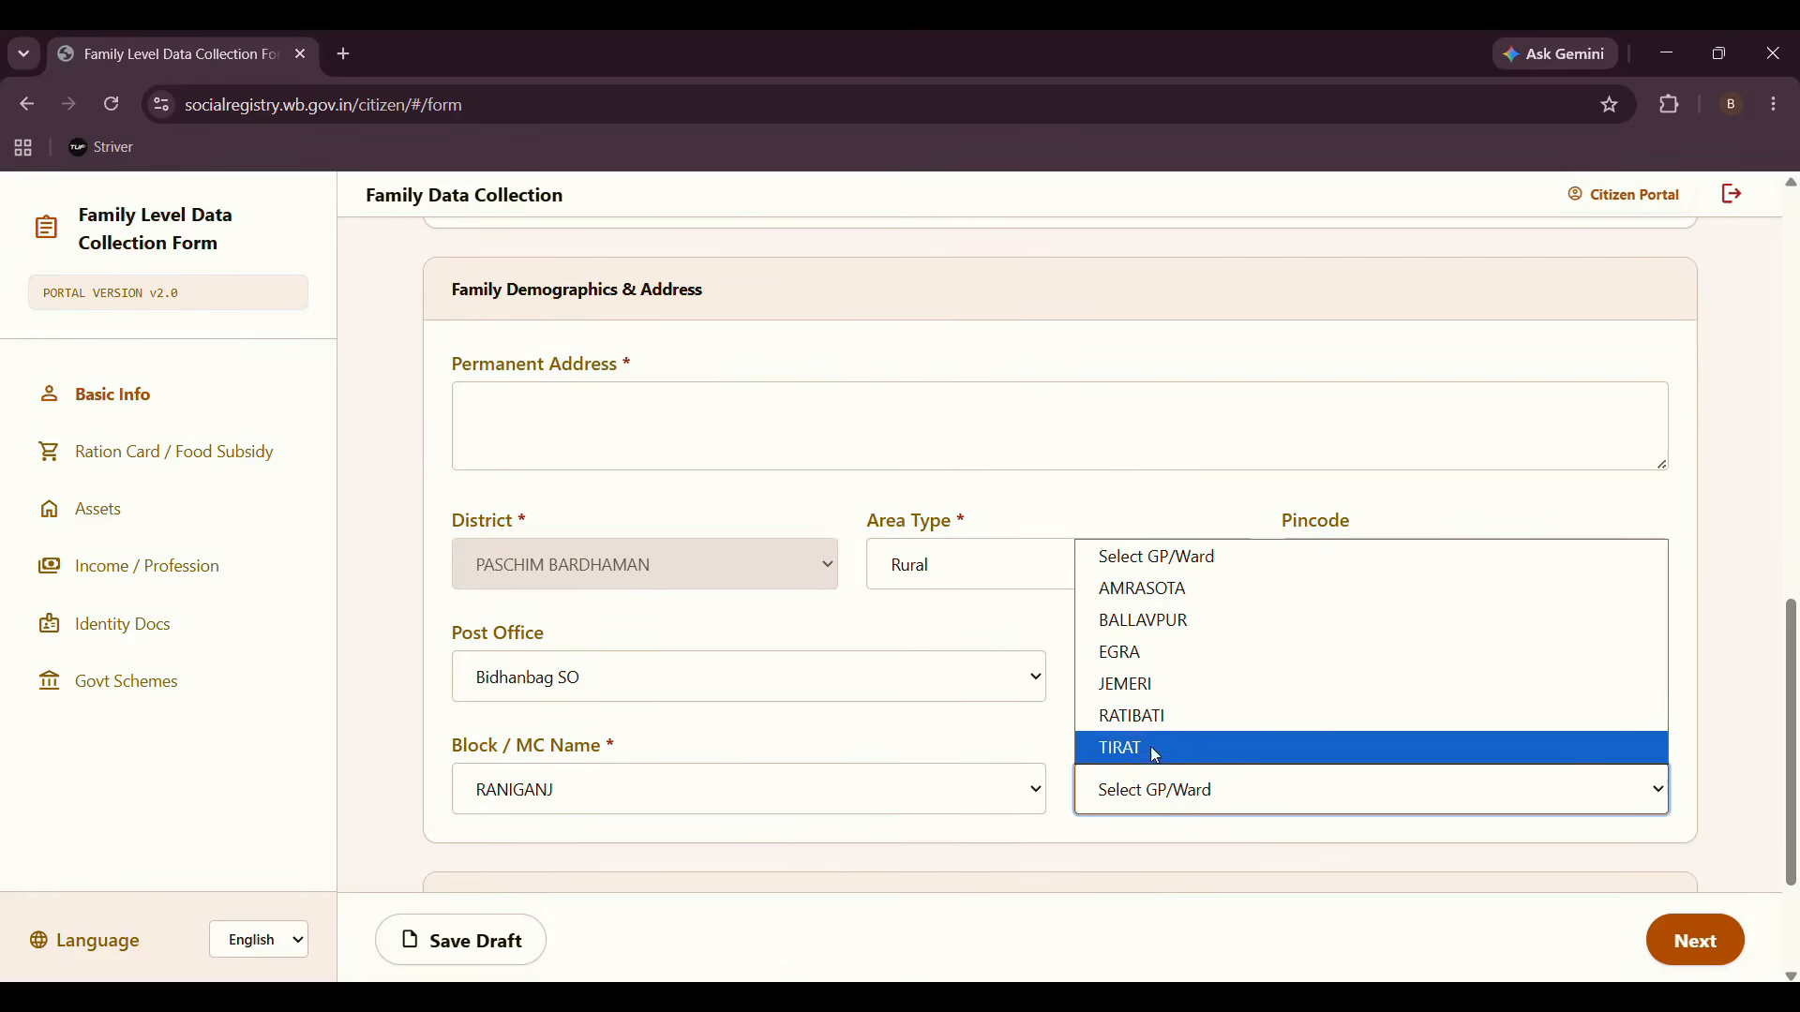
click(1058, 833)
scroll(1059, 833, down, 1)
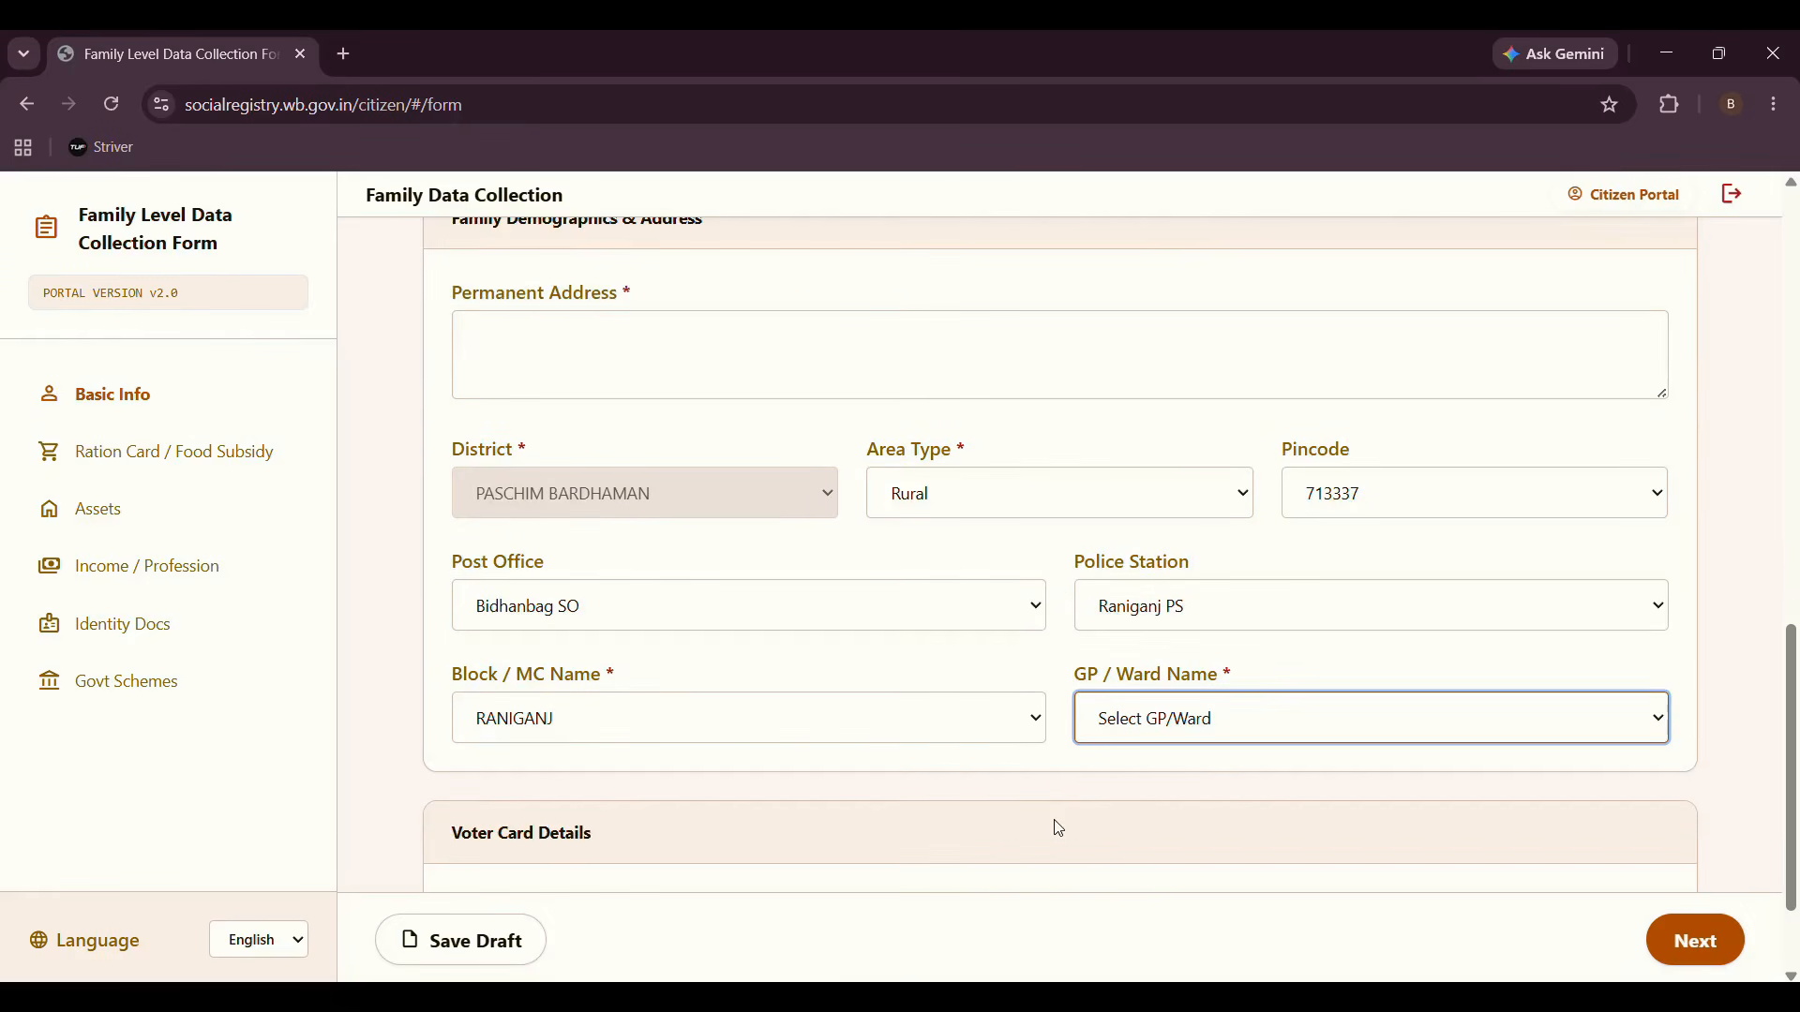
Leave EPIC No., Assembly Constituency and Part No. blank after browsing the constituency list.
scroll(1058, 829, down, 2)
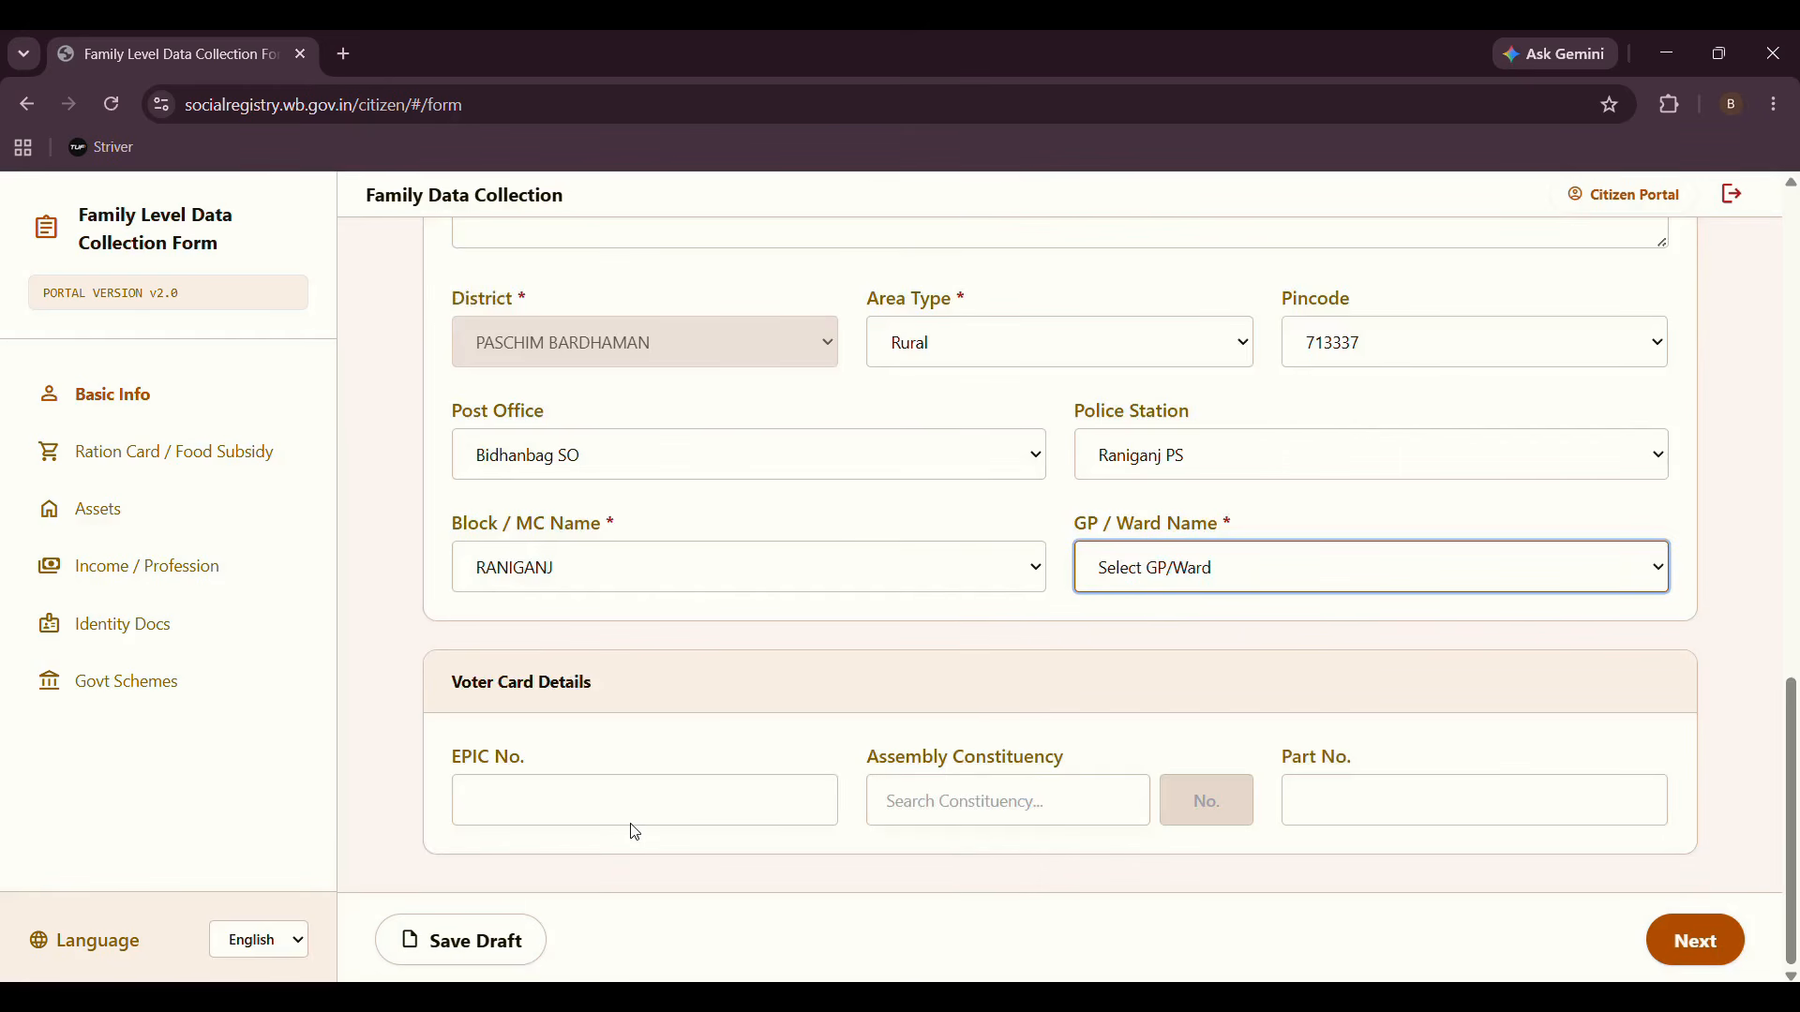
click(694, 802)
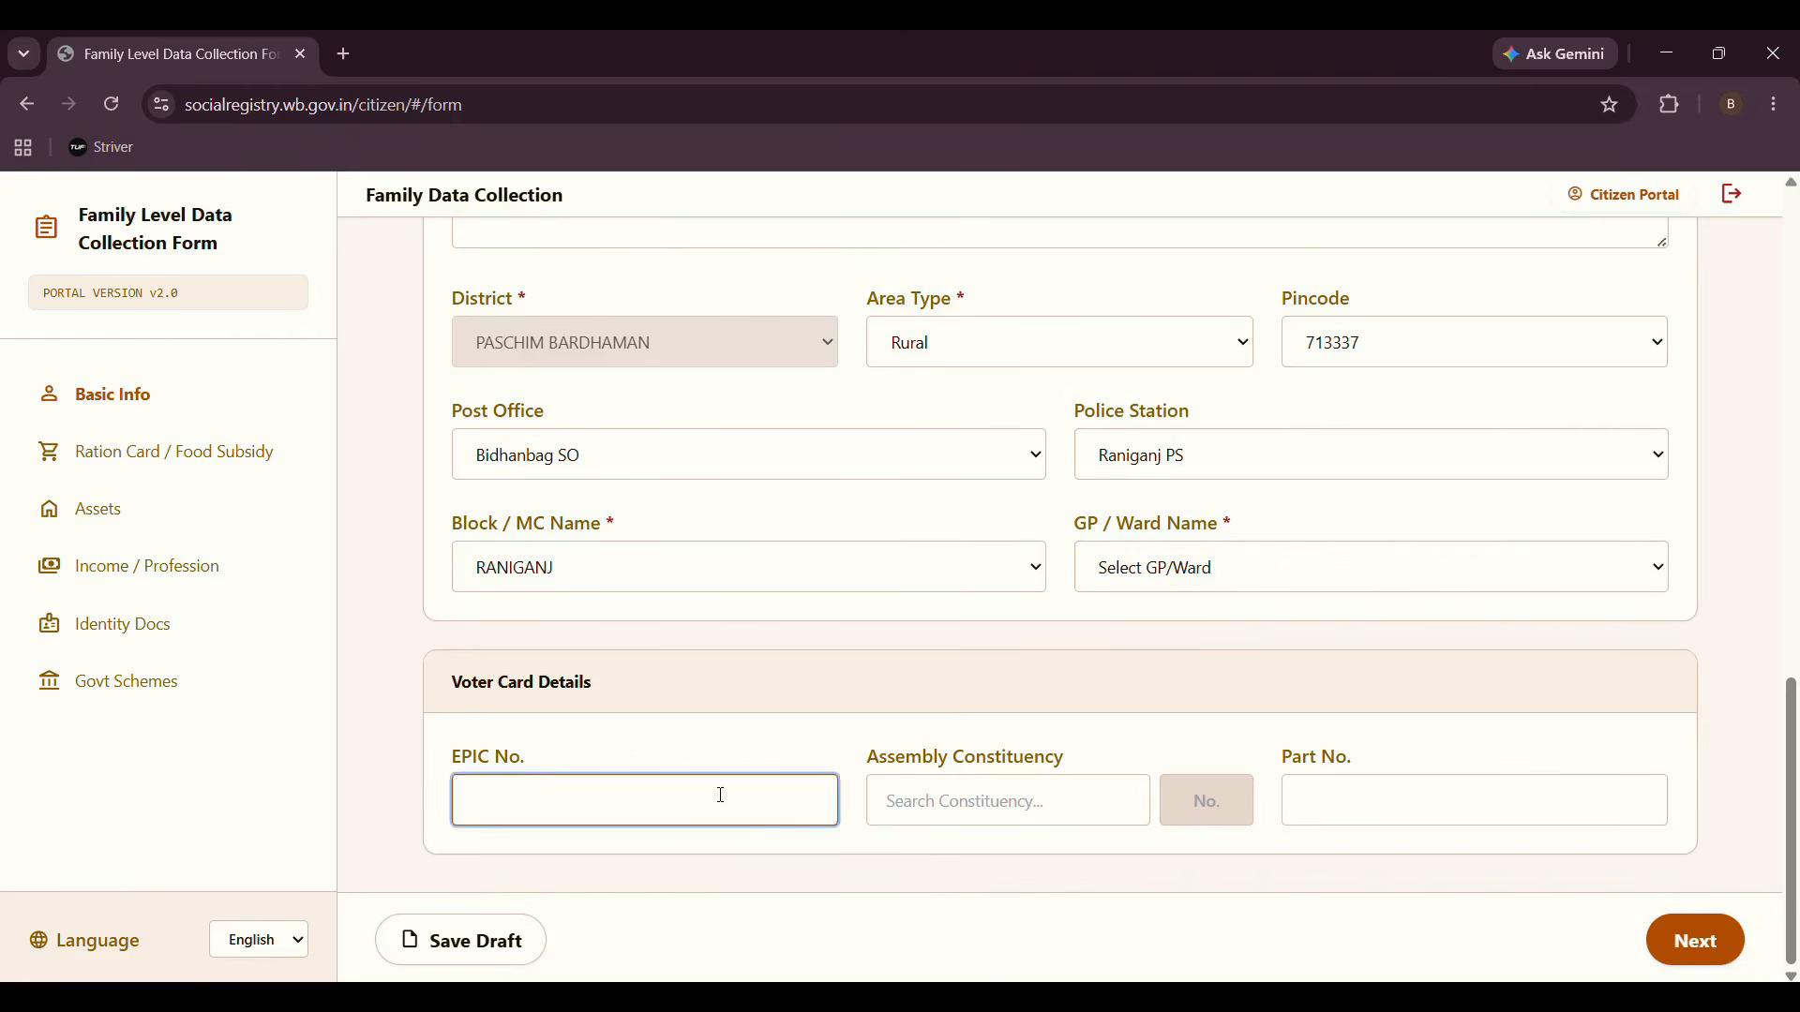
click(1044, 800)
scroll(1275, 774, down, 20)
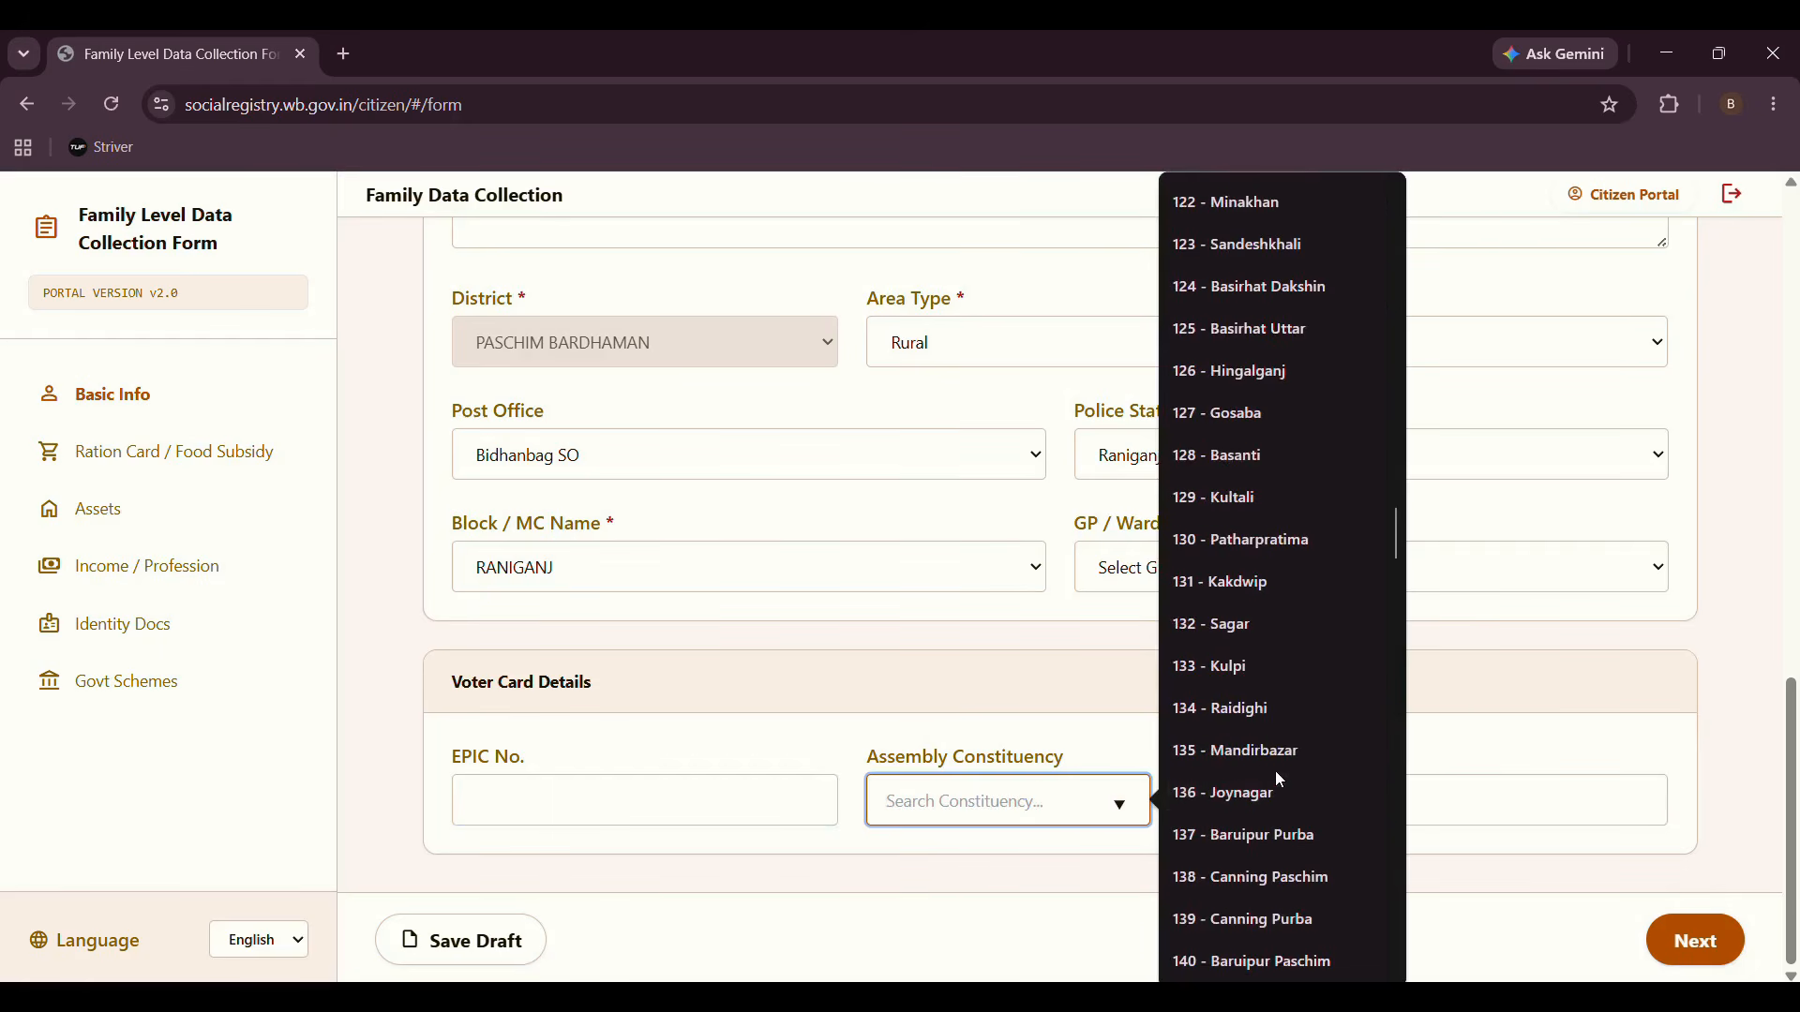
scroll(1249, 869, down, 15)
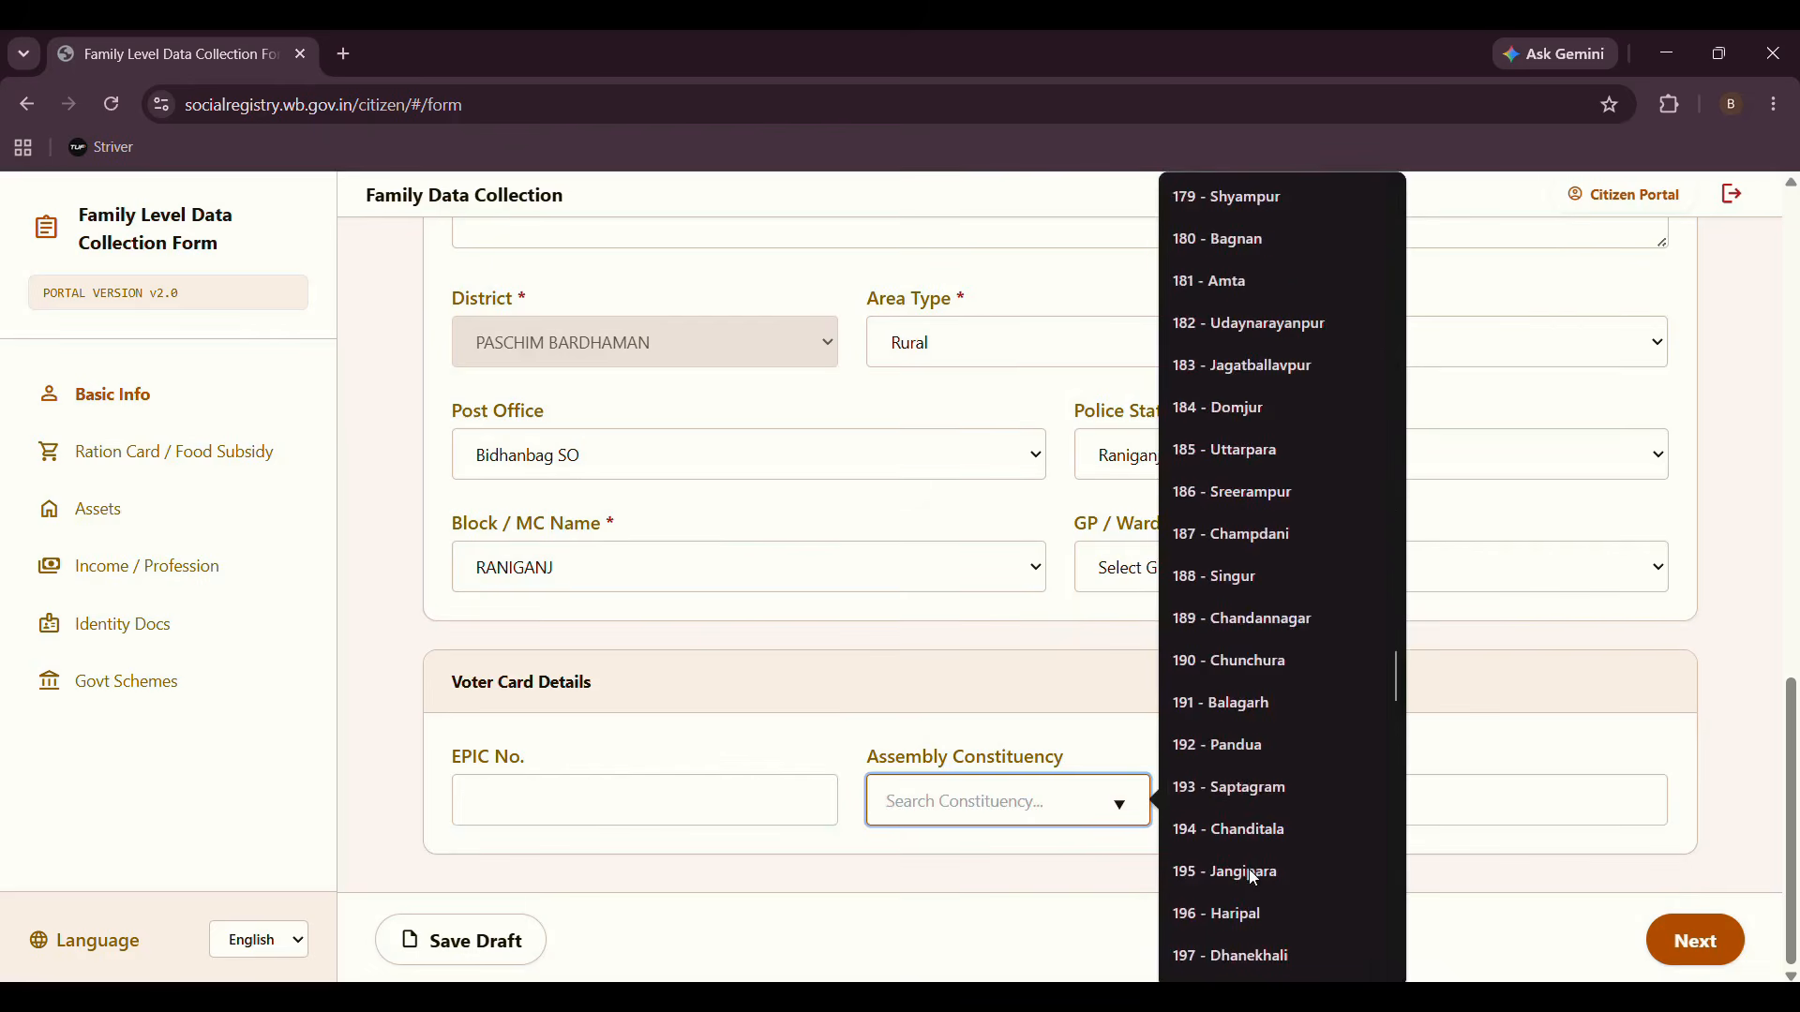
click(1090, 881)
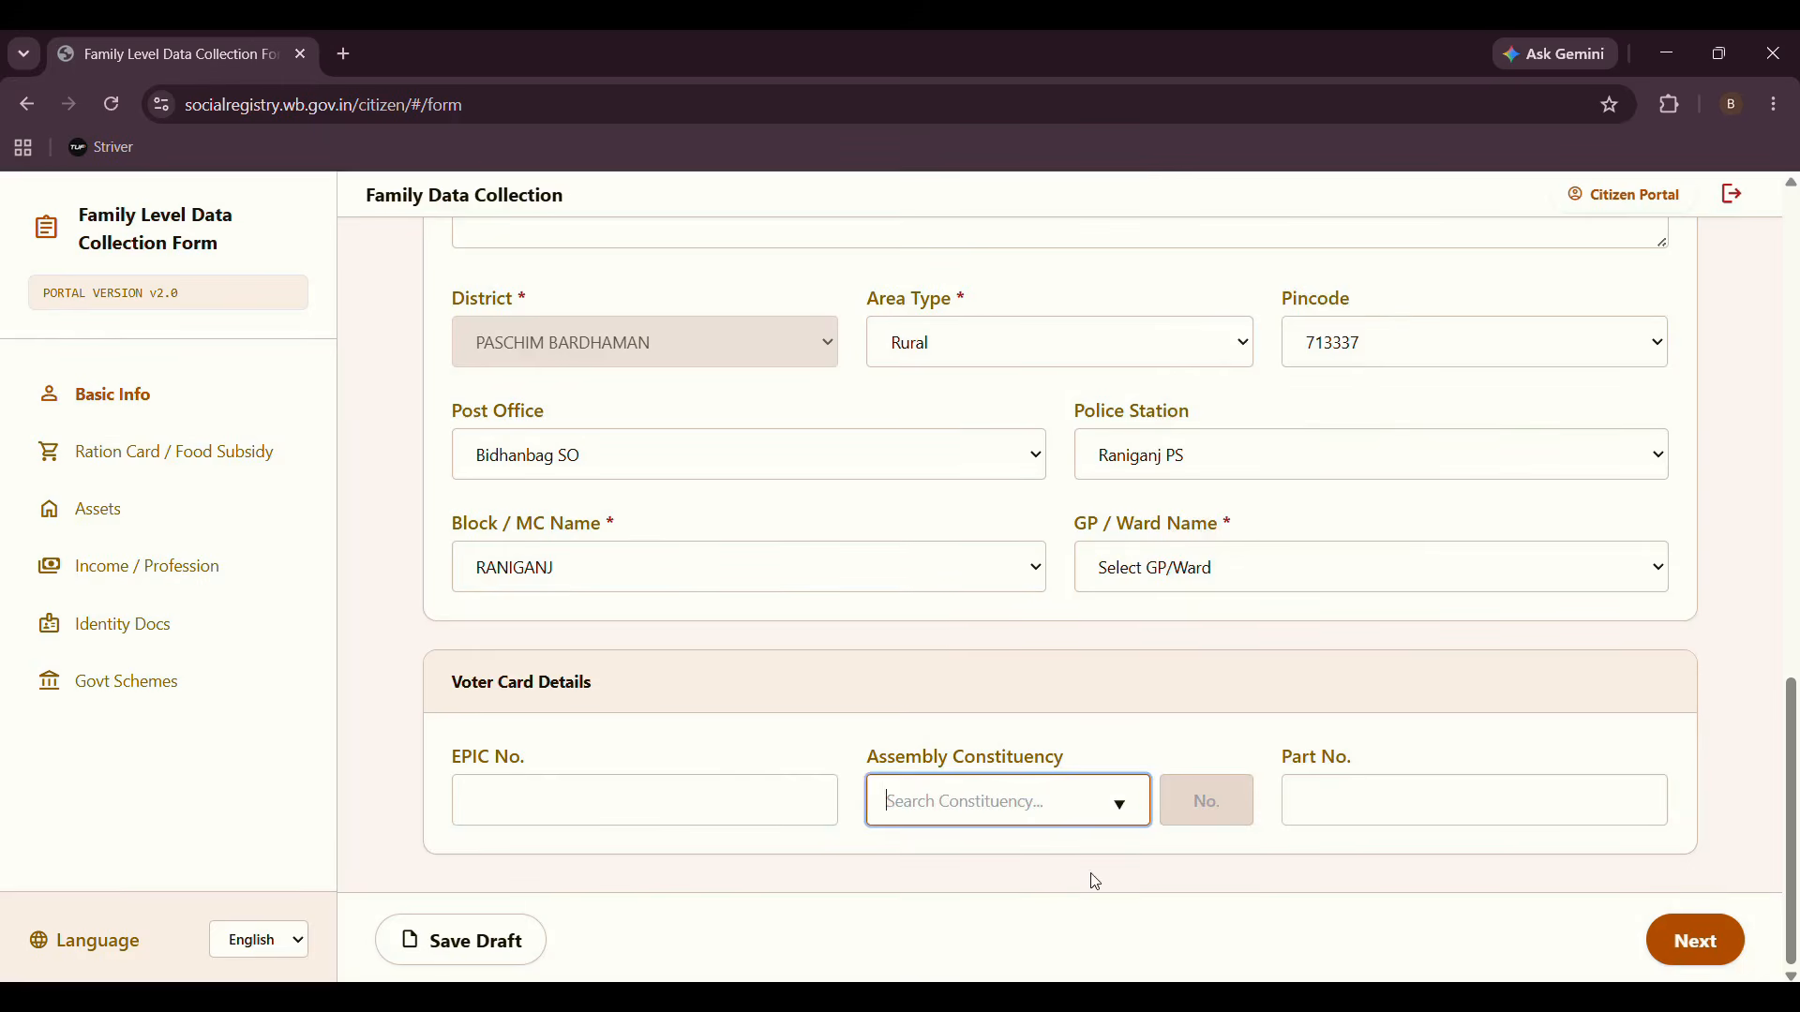
click(1372, 810)
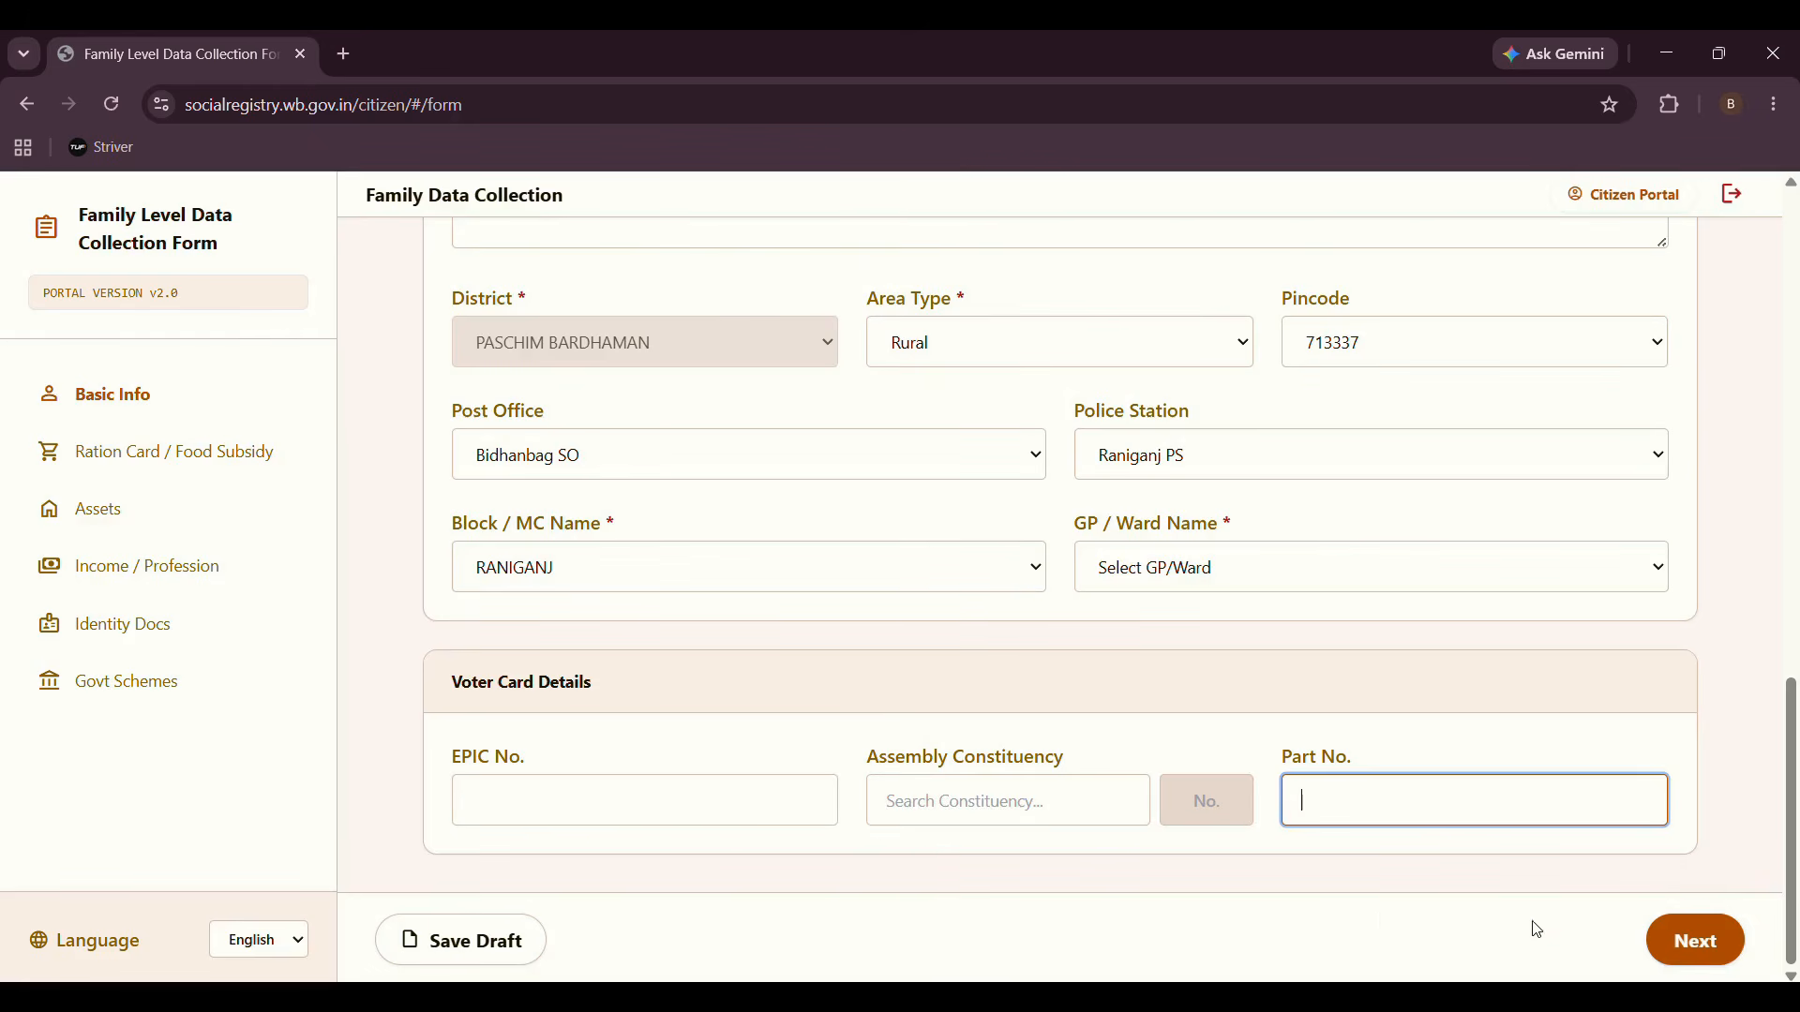
Record a digital ration card of type SPHH, leaving the card number blank.
key(Return)
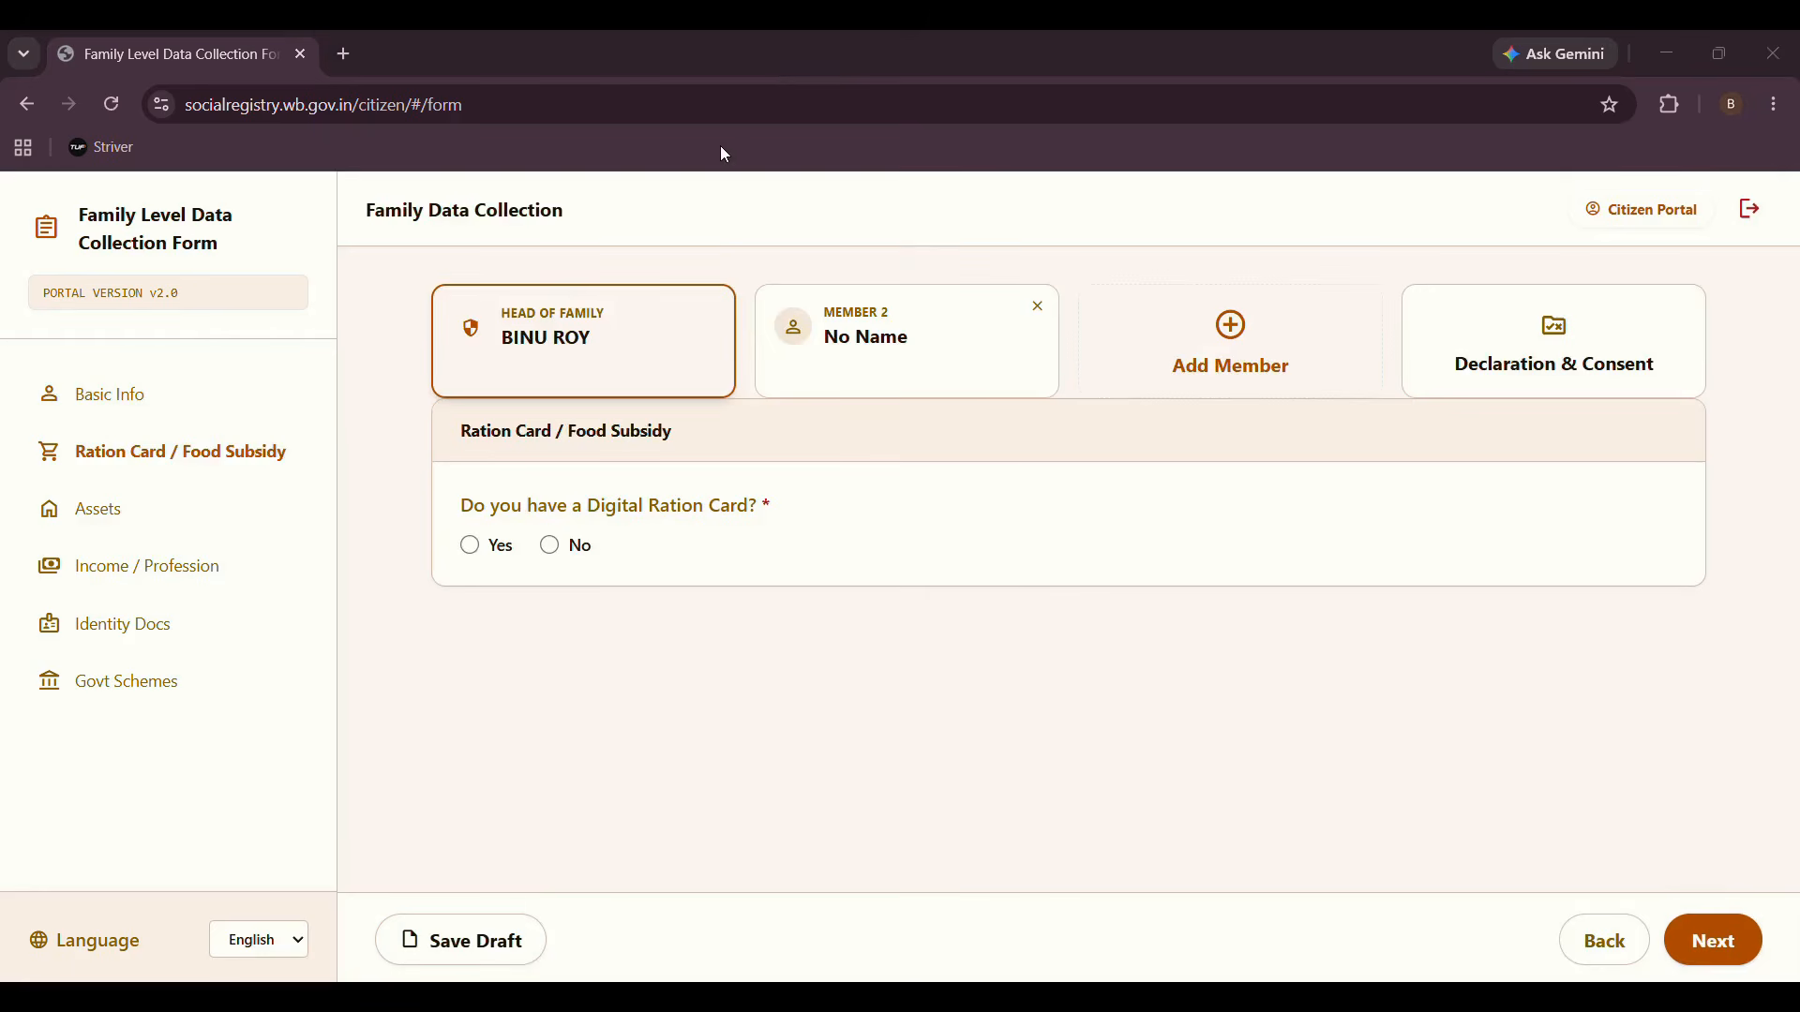
click(553, 545)
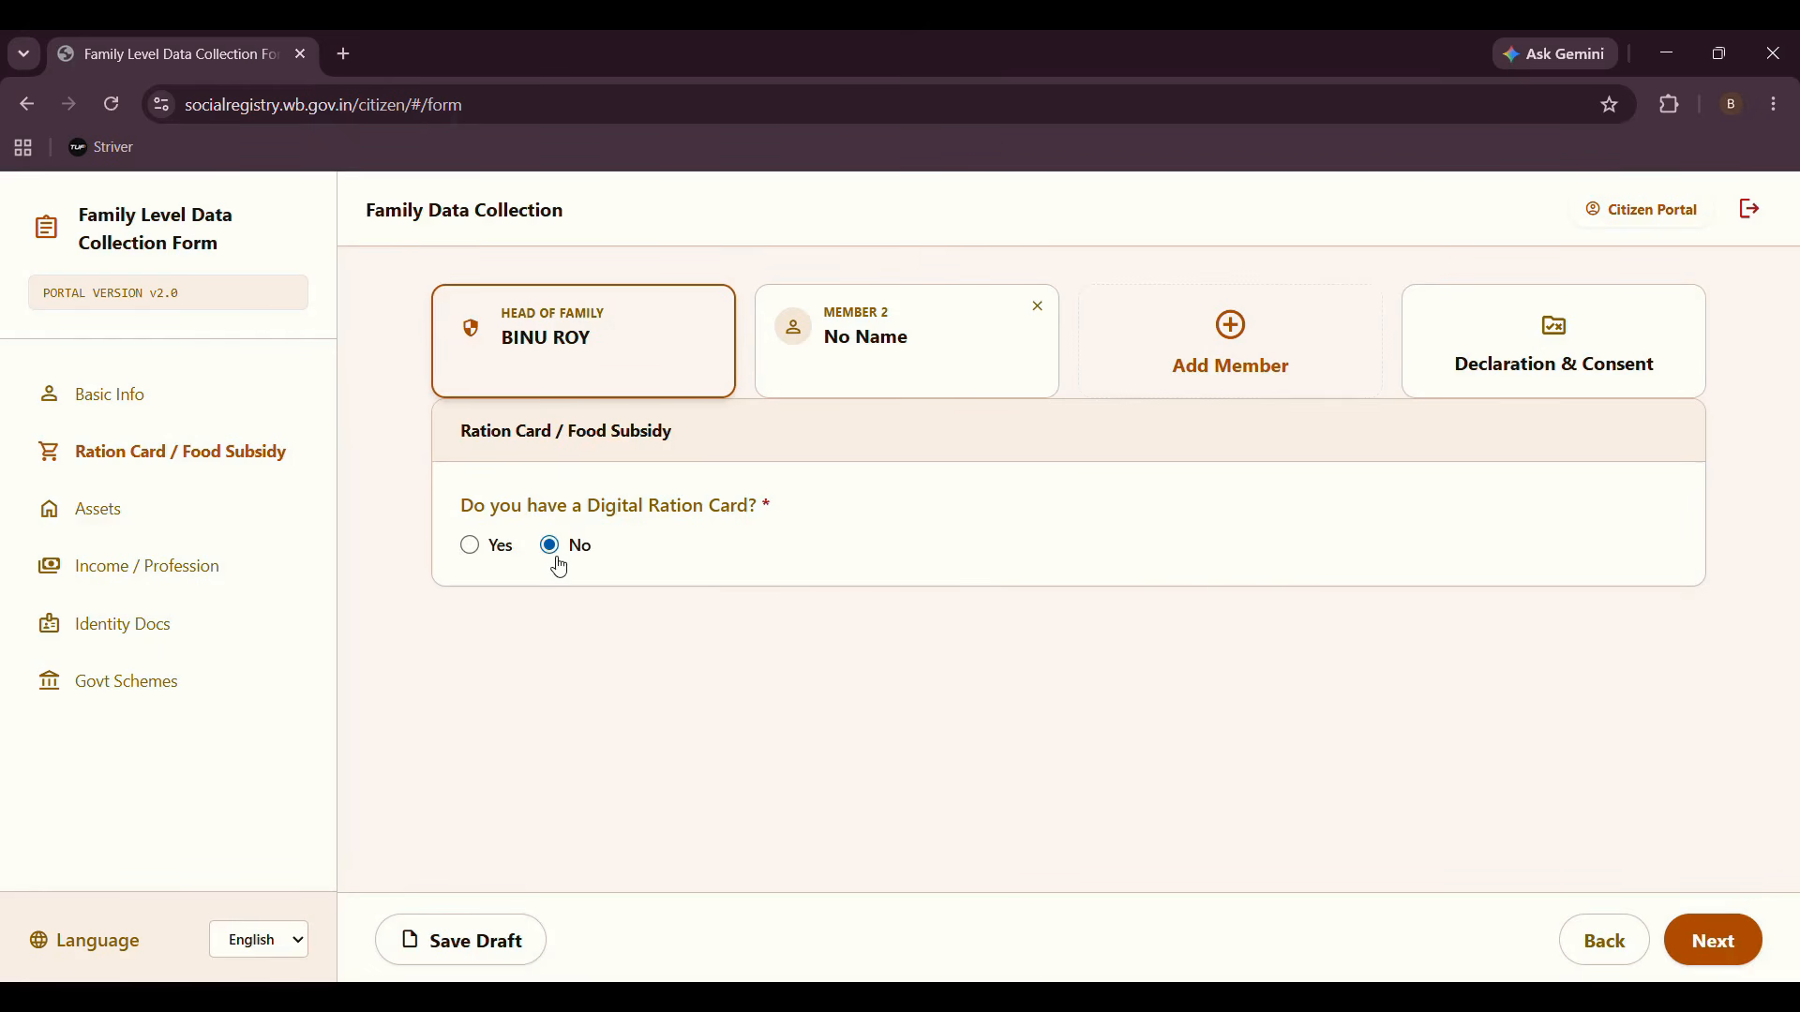
click(470, 545)
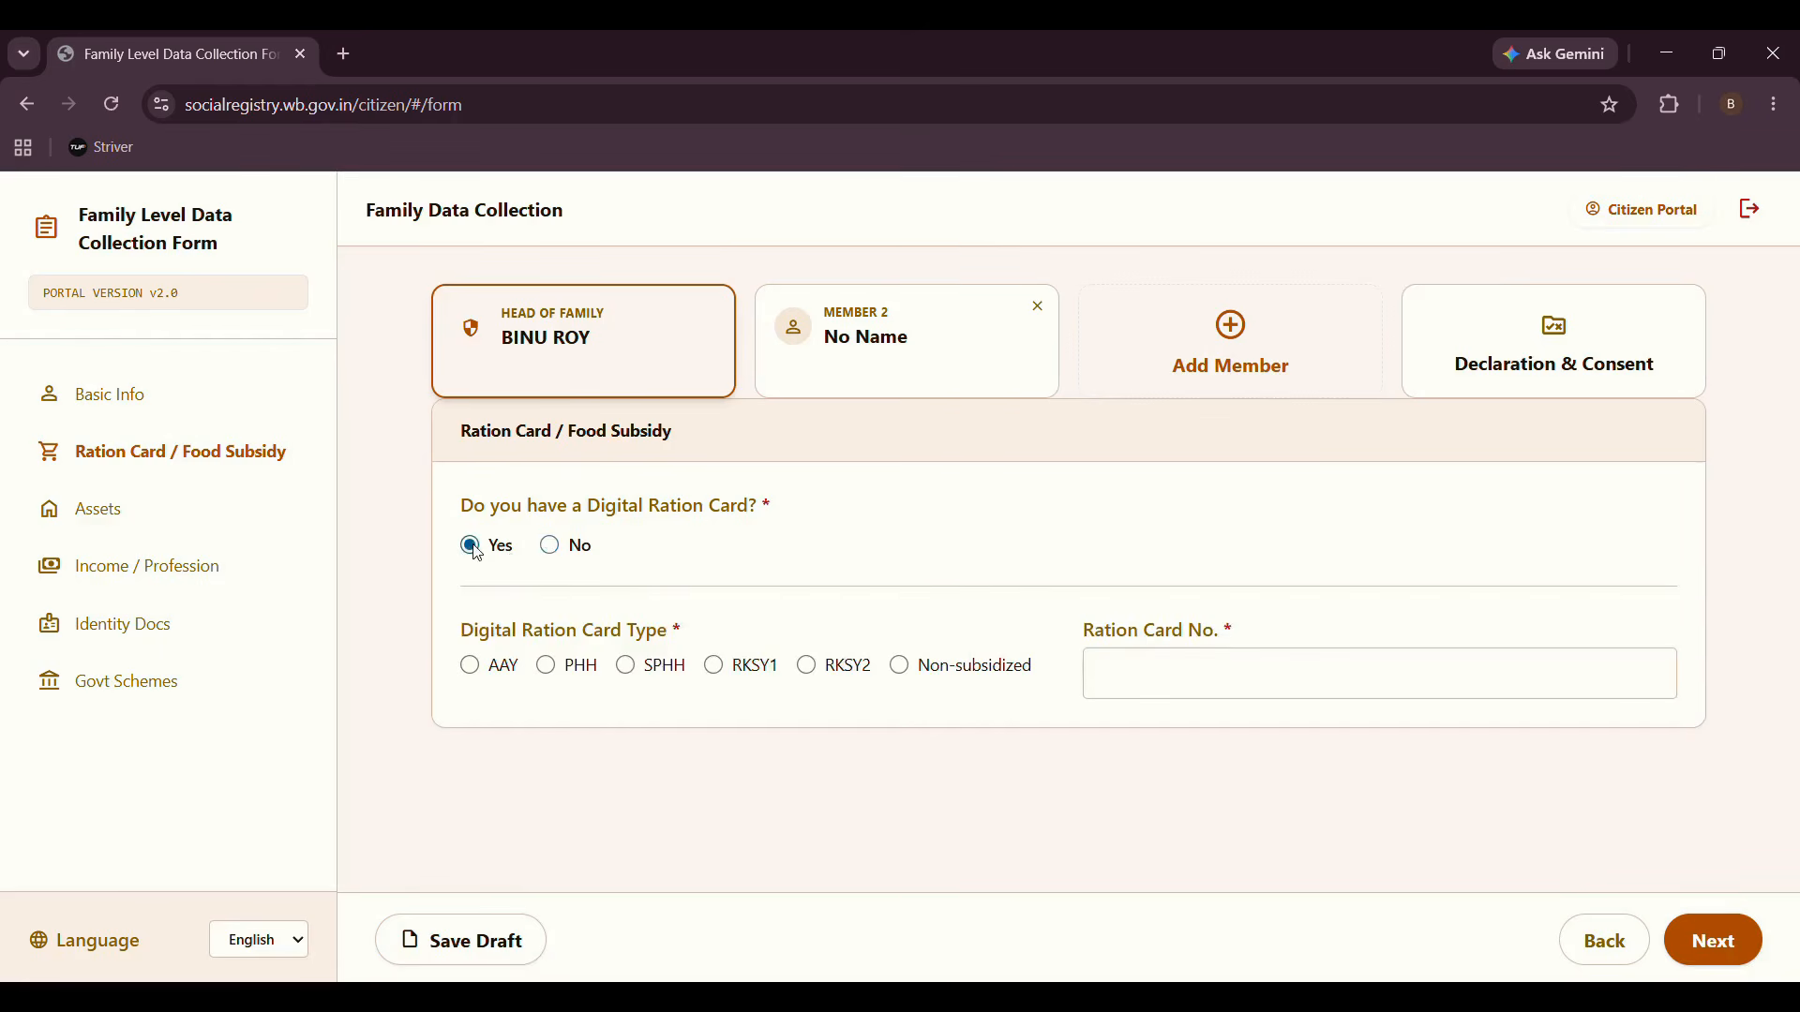
click(635, 673)
click(1184, 674)
key(Return)
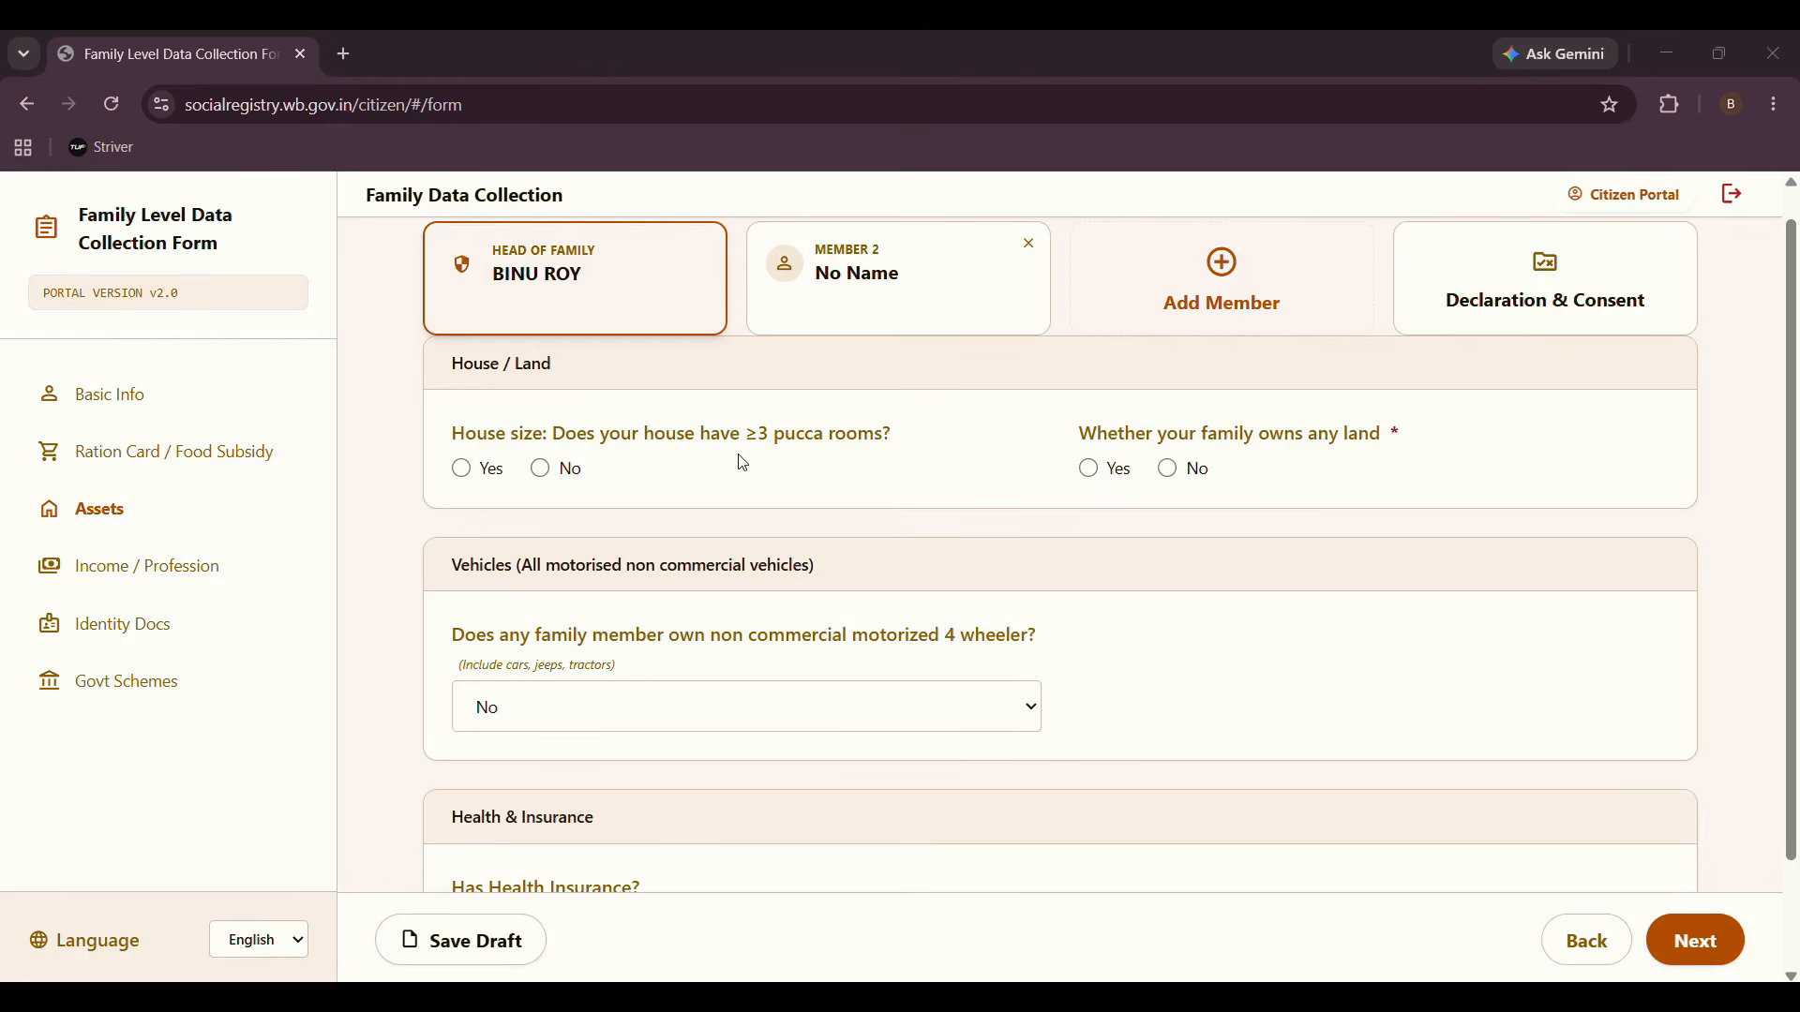
Answer Yes to three-plus pucca rooms and land ownership, with landholding of 4 decimals.
click(541, 469)
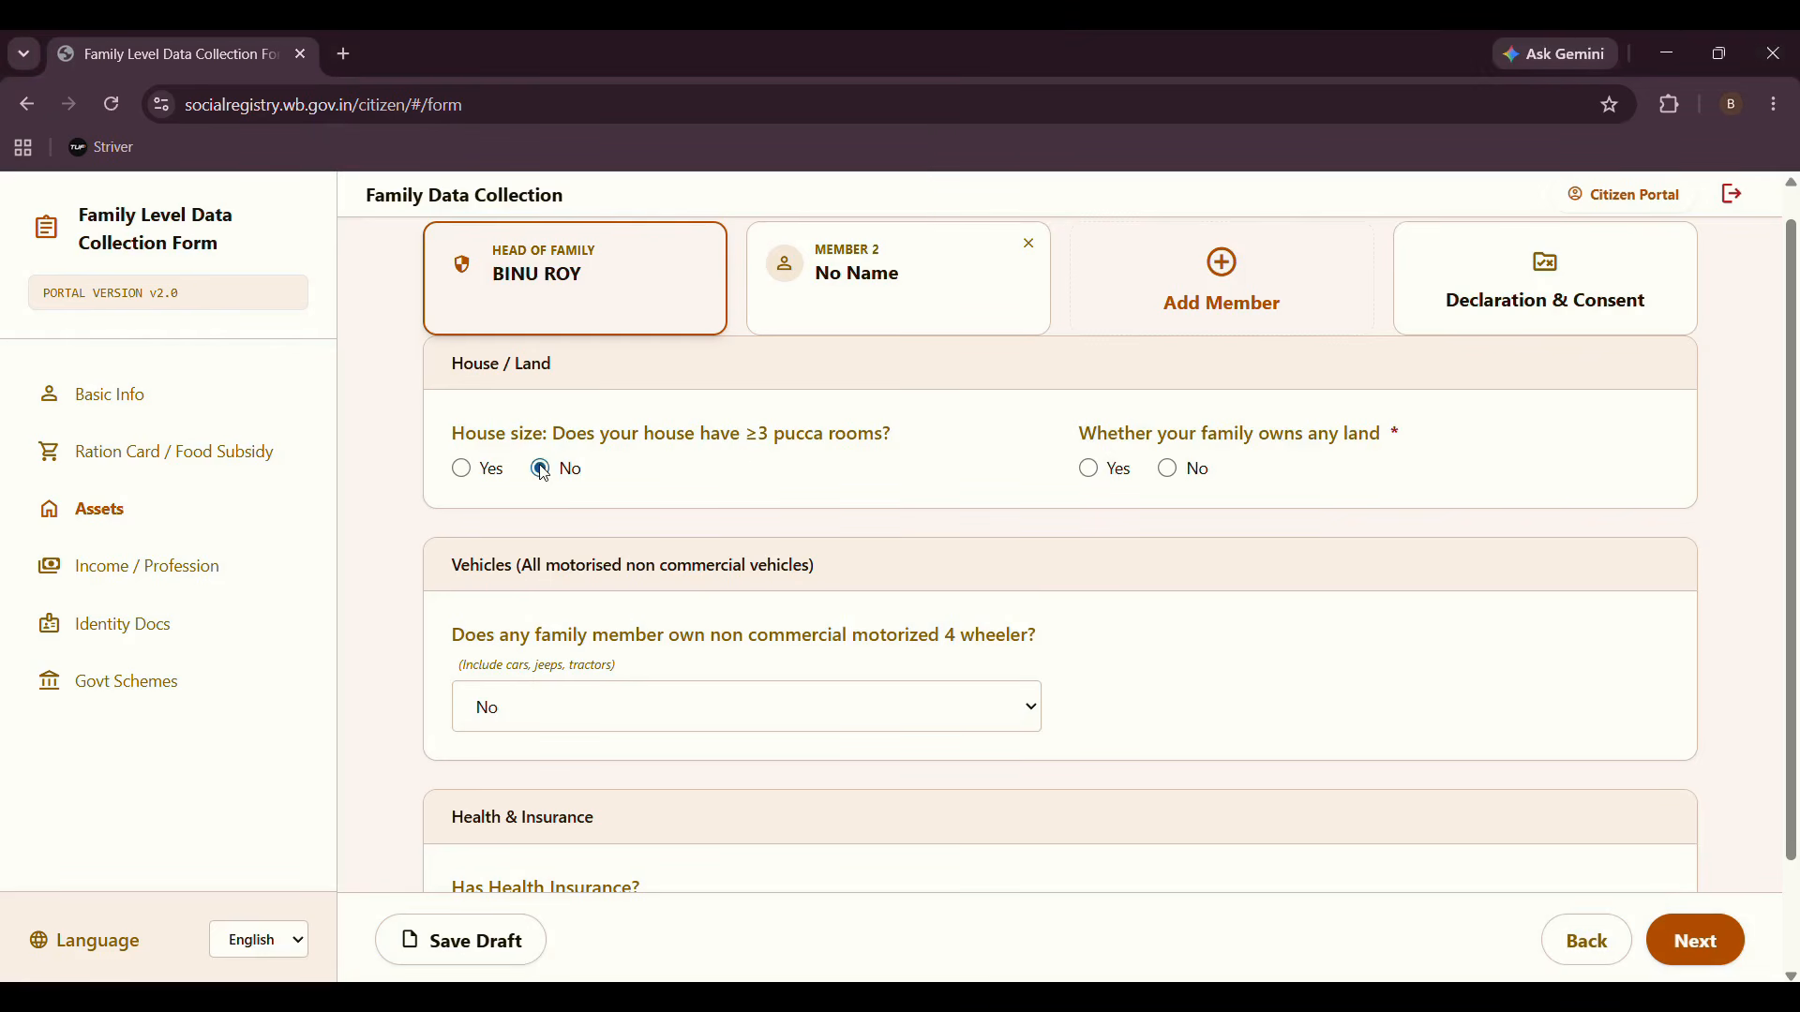
click(461, 469)
click(1167, 468)
click(1088, 468)
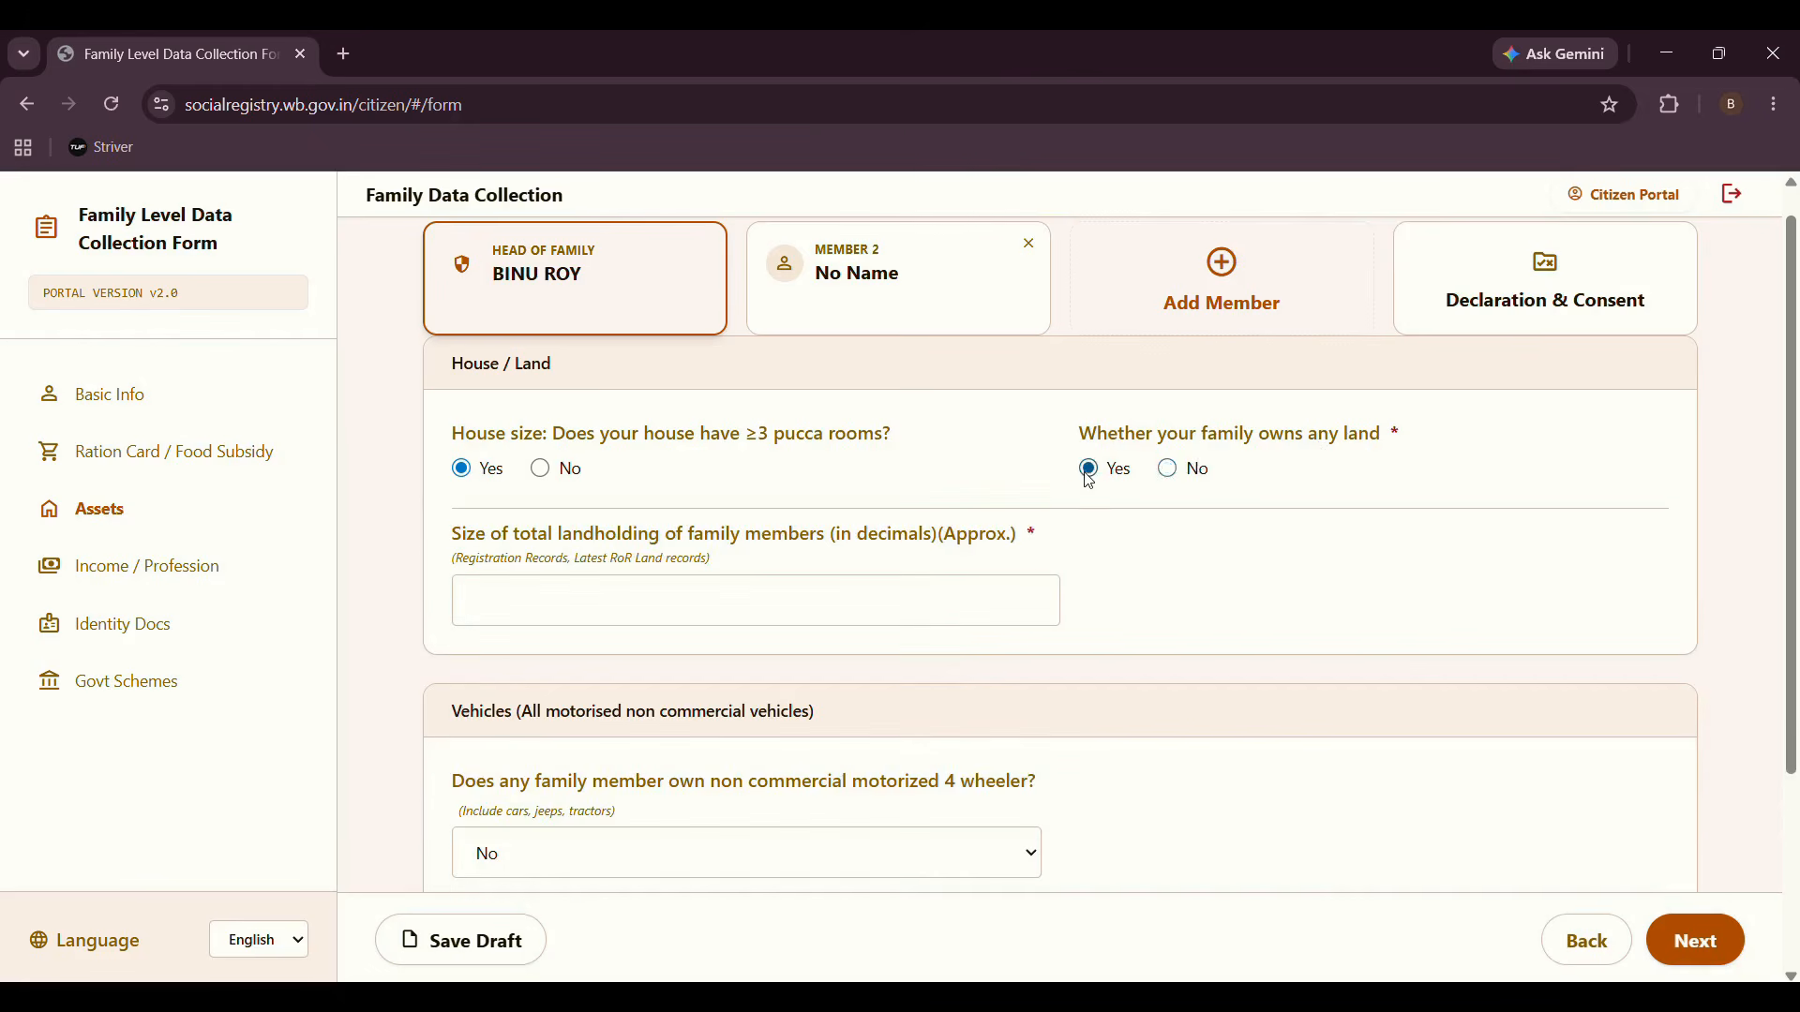
click(900, 603)
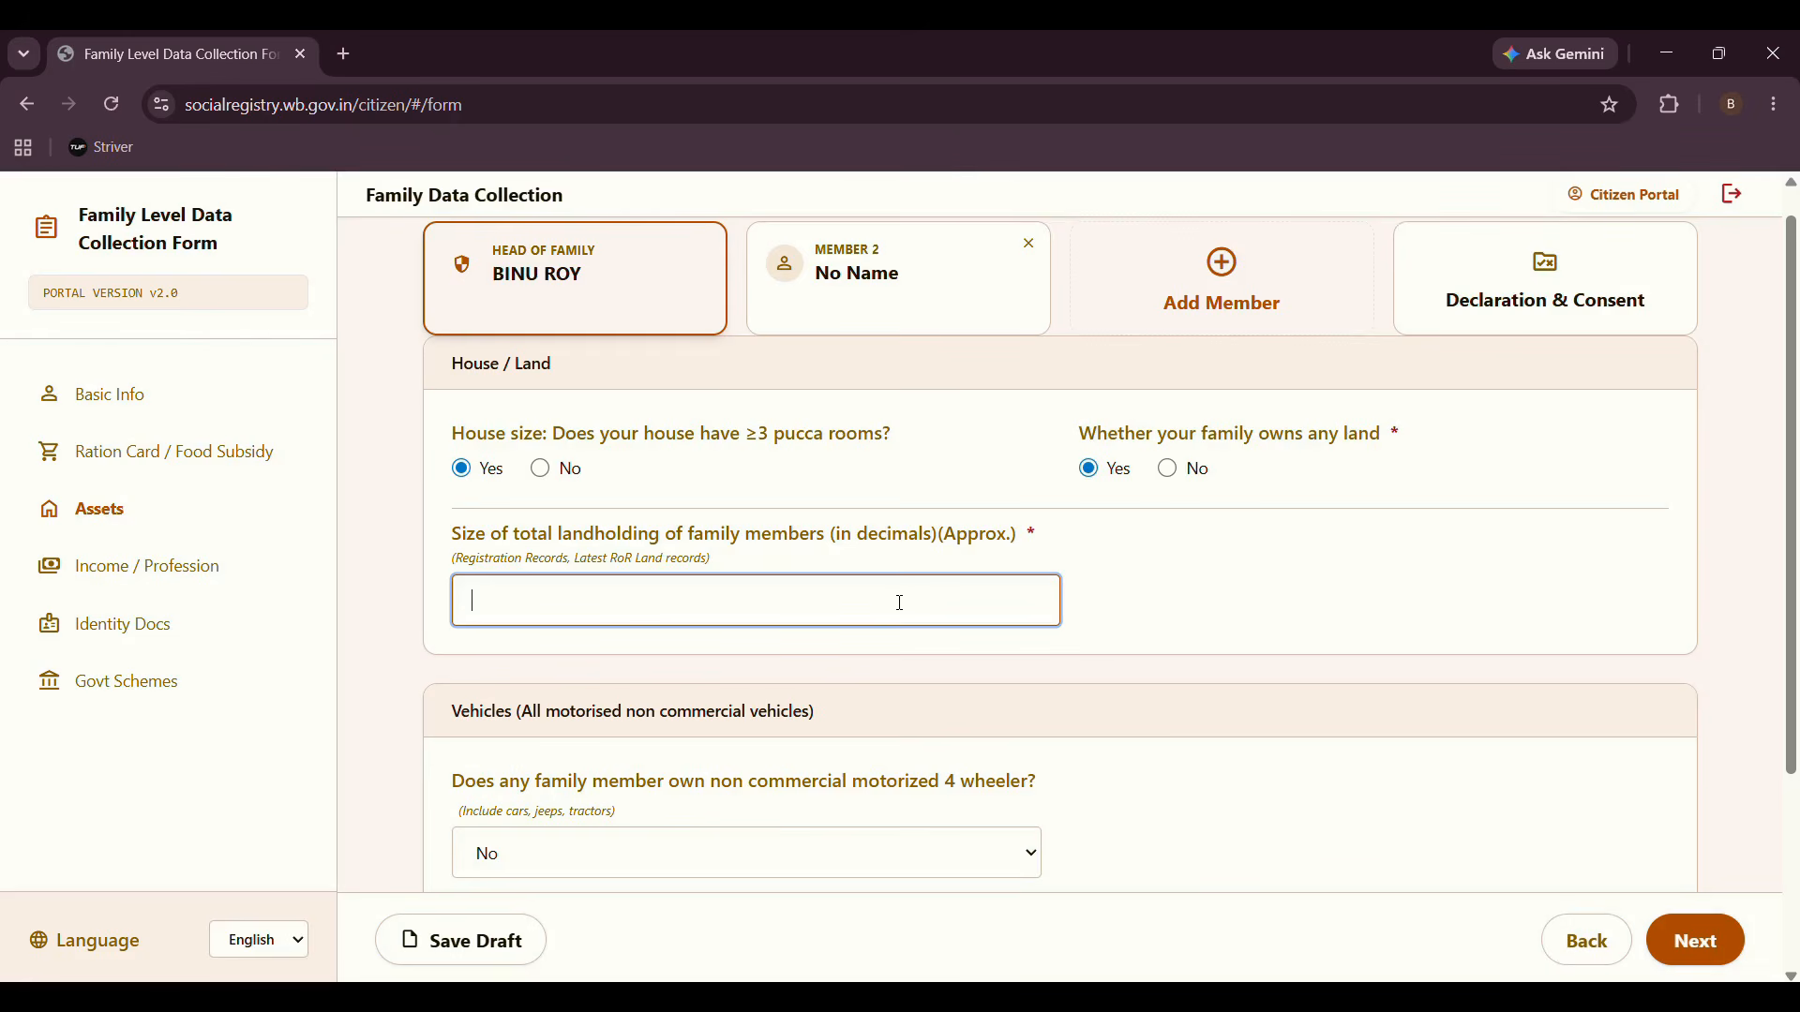
text(4)
scroll(1137, 623, down, 3)
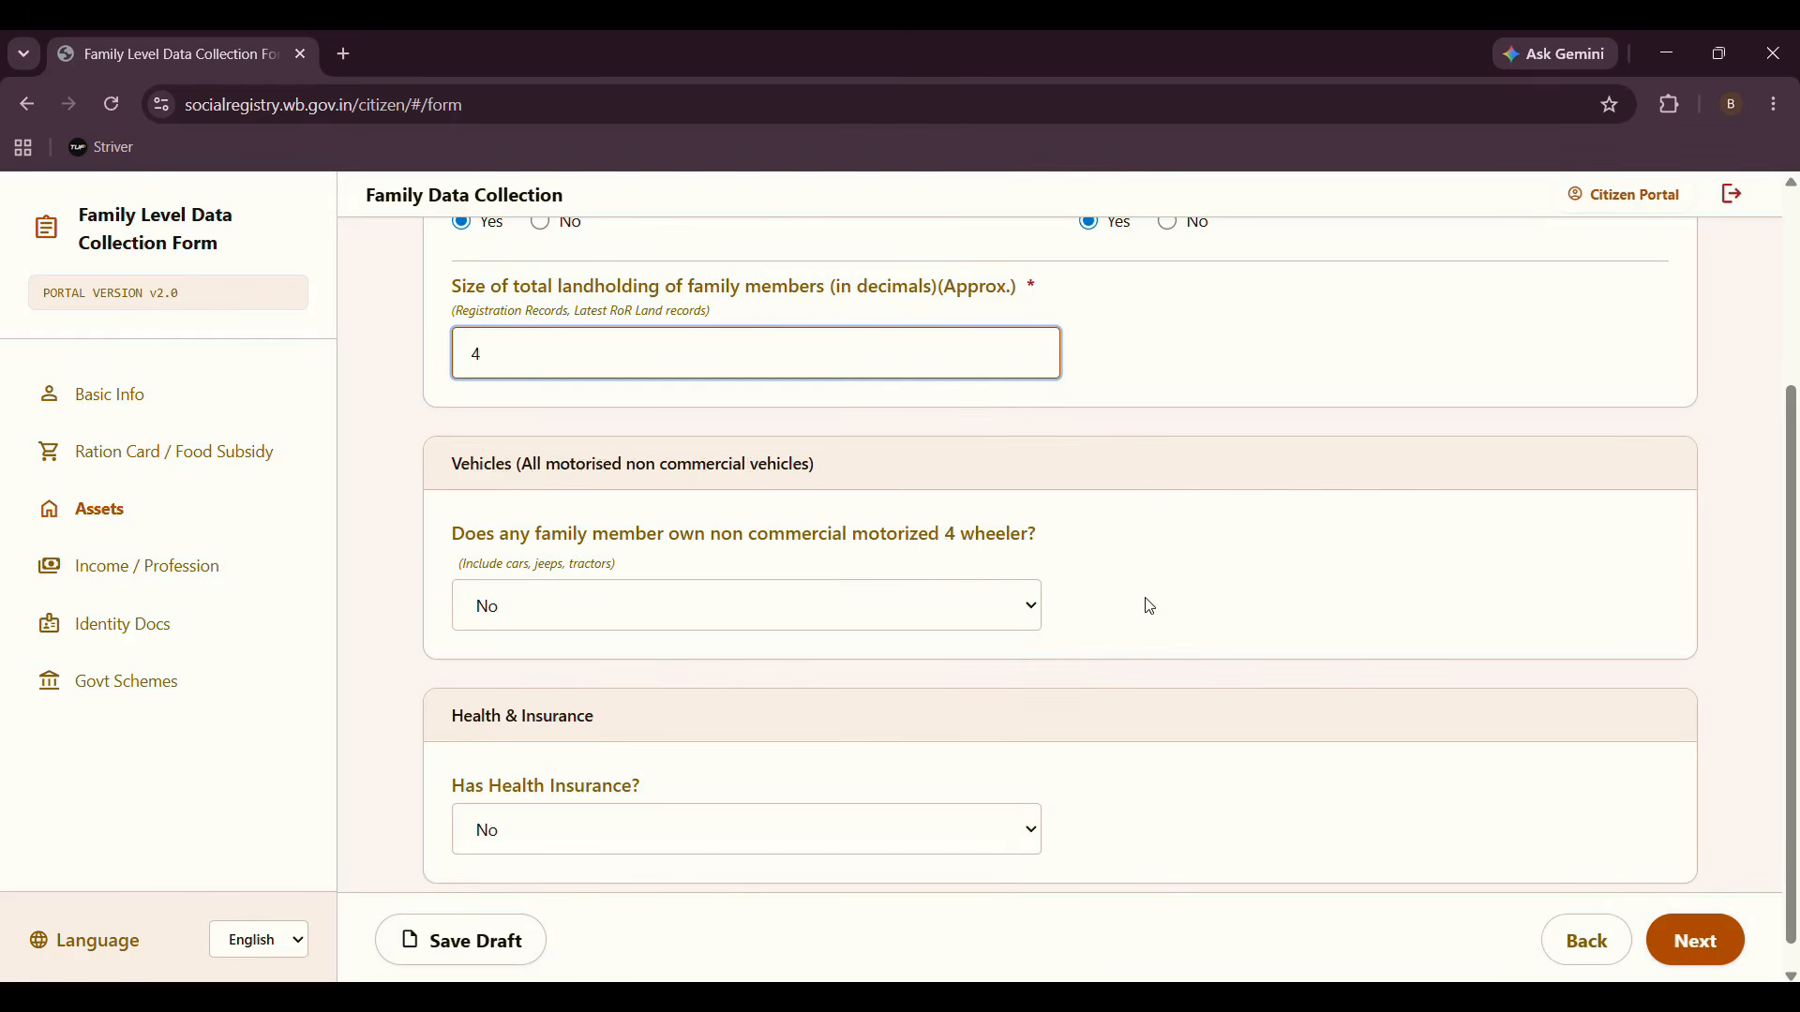
scroll(1145, 607, down, 1)
click(1003, 580)
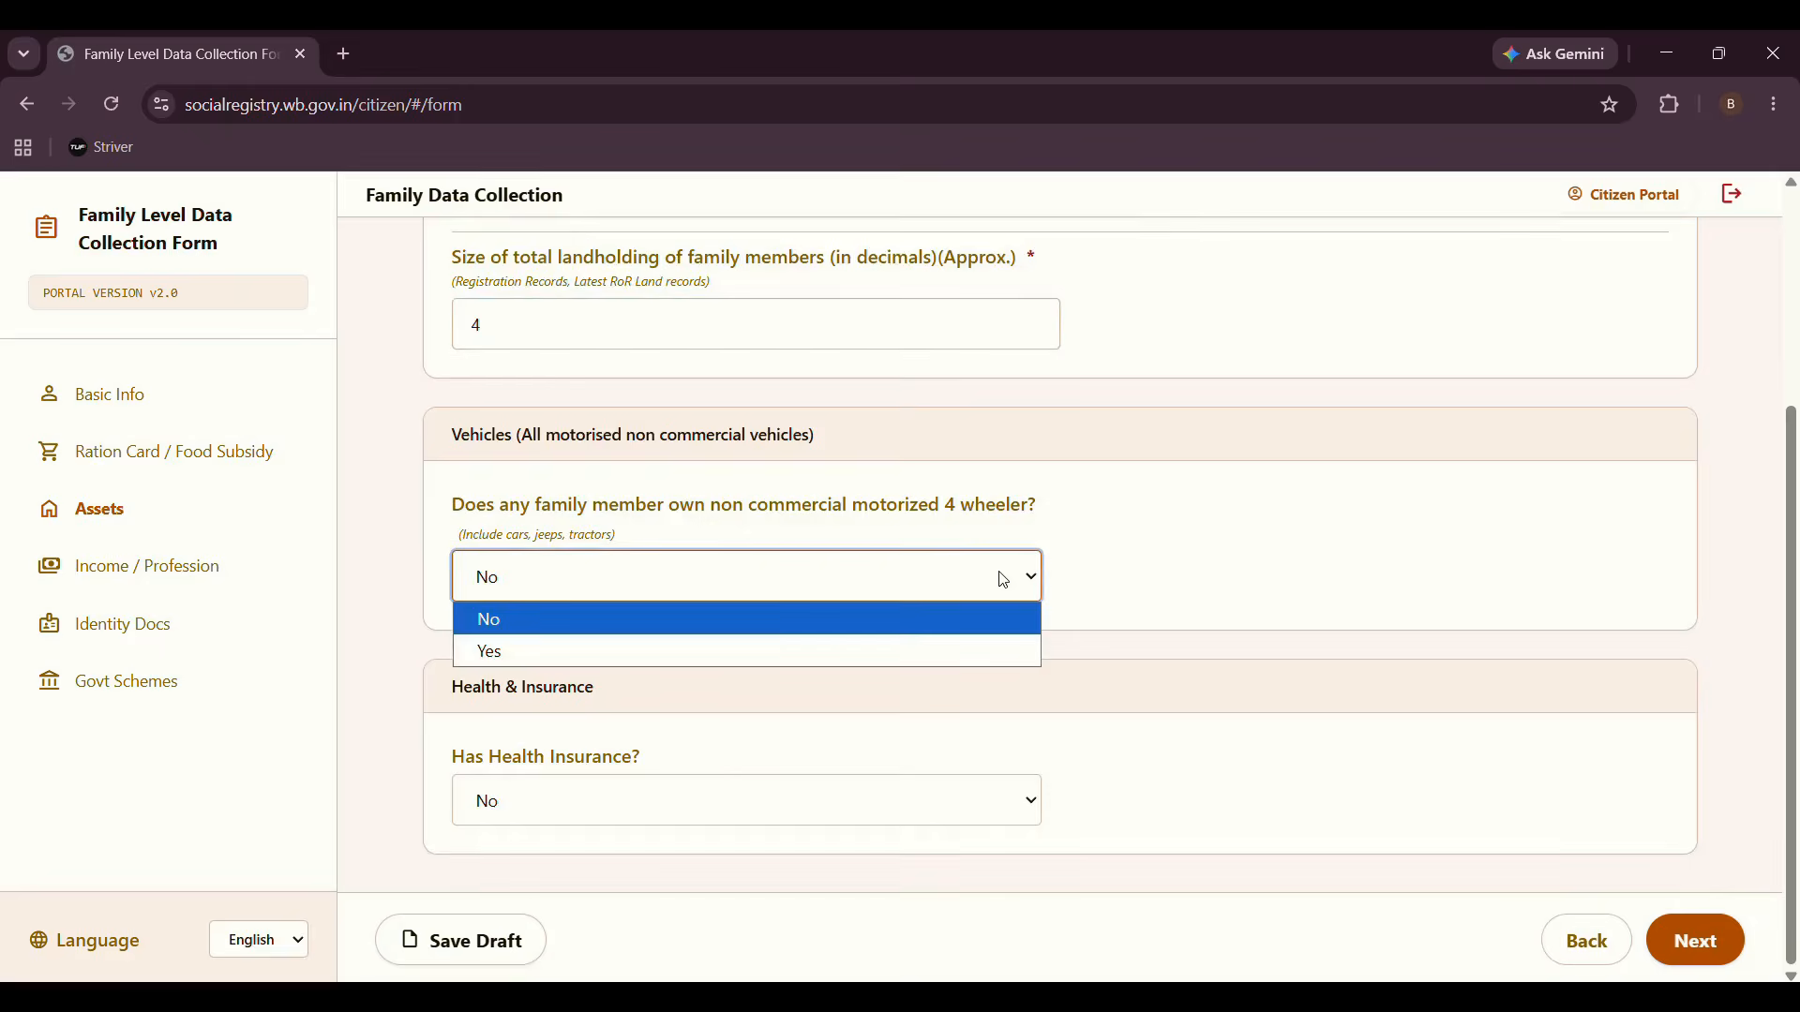
click(937, 644)
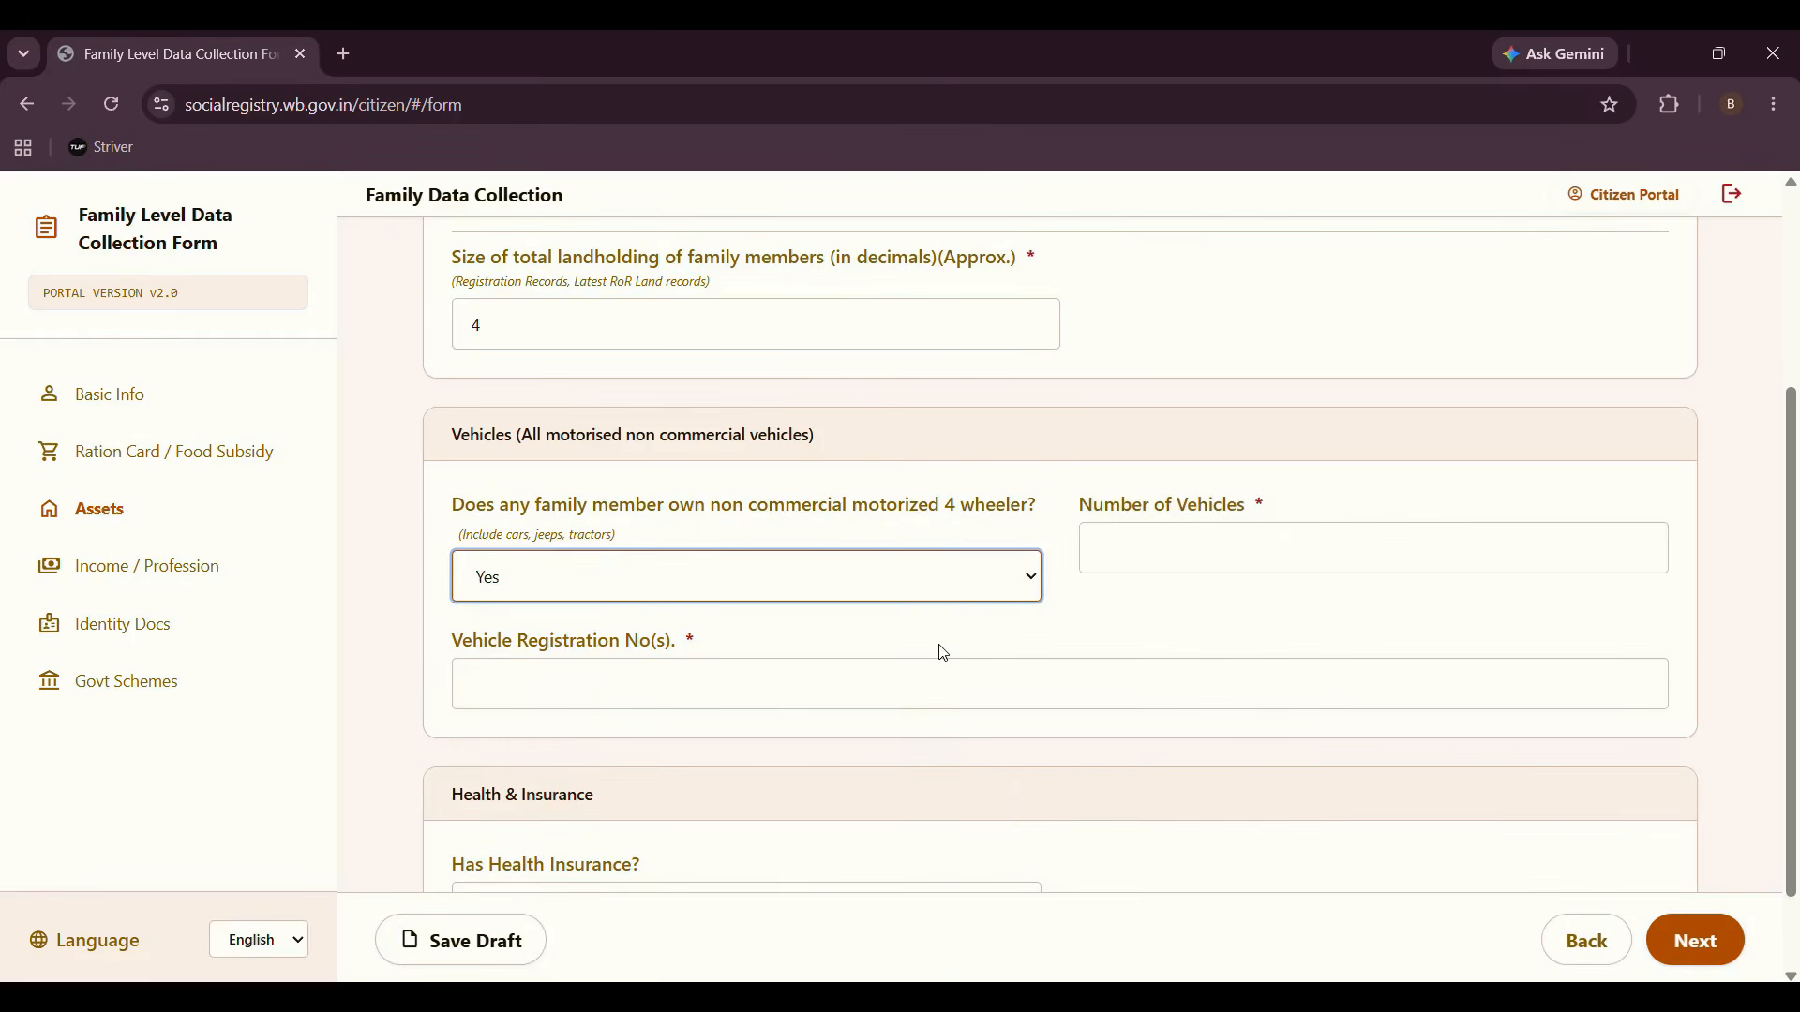
click(1172, 540)
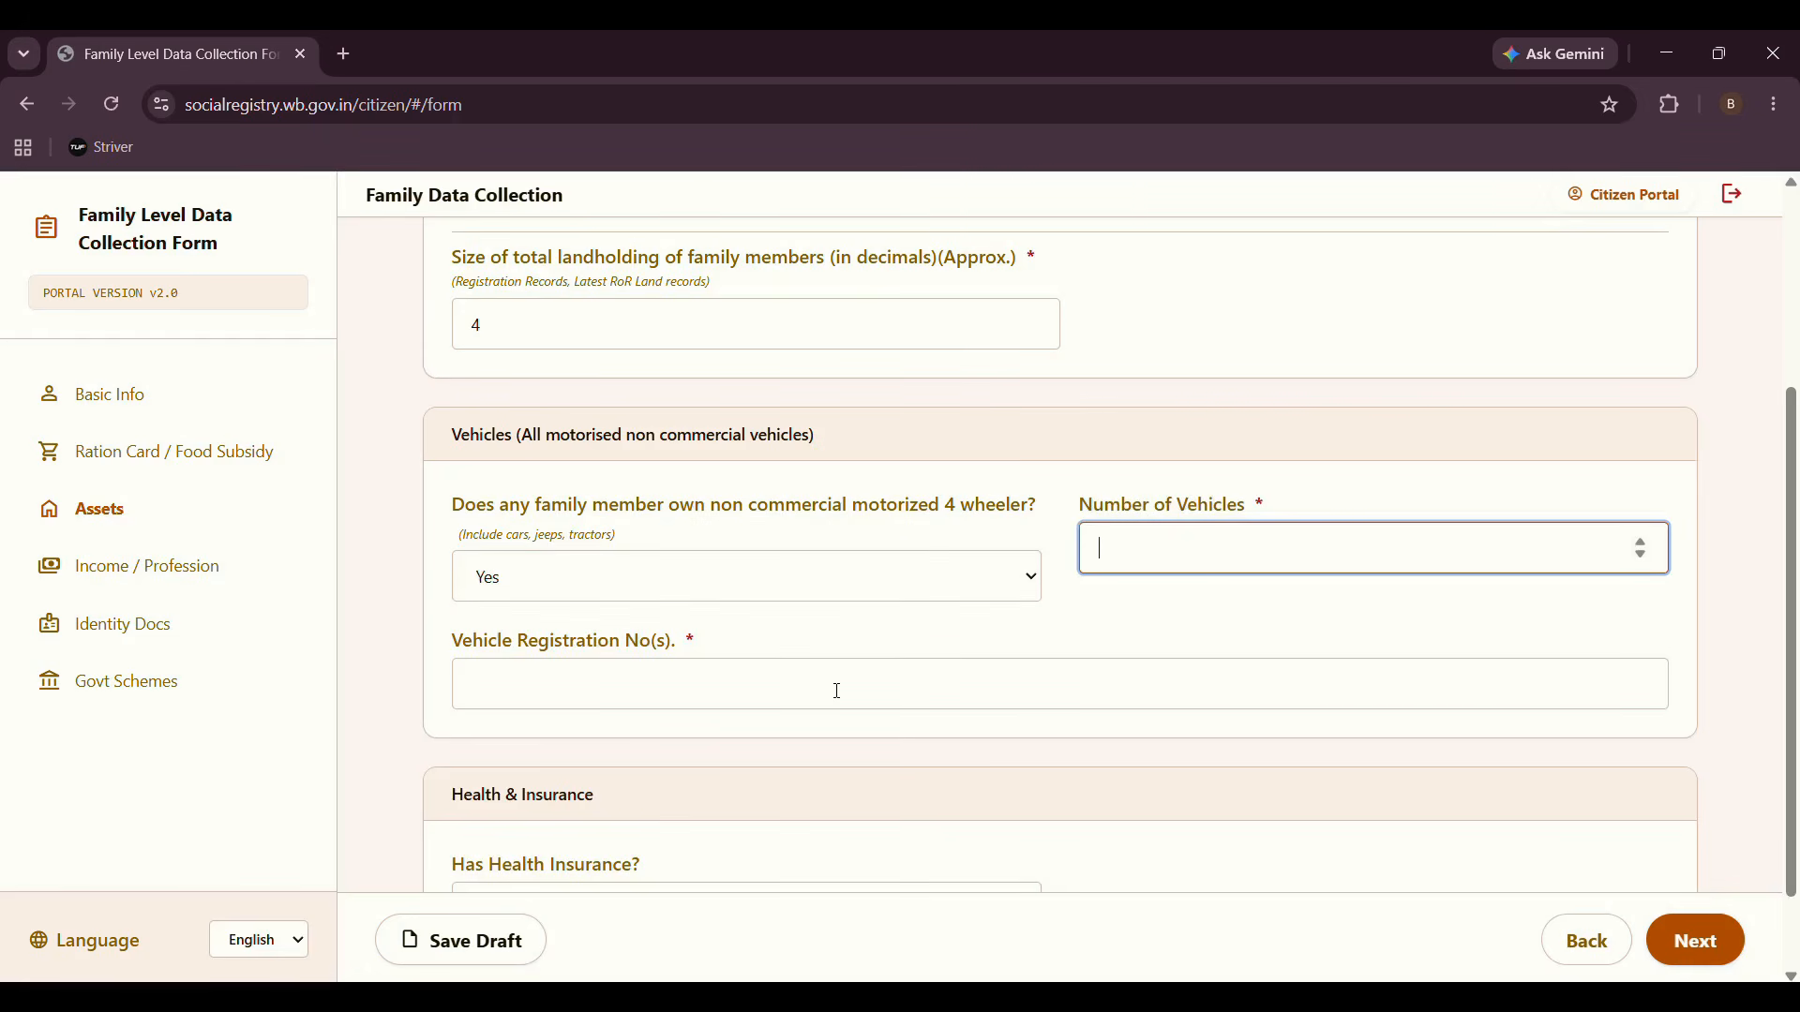
click(907, 713)
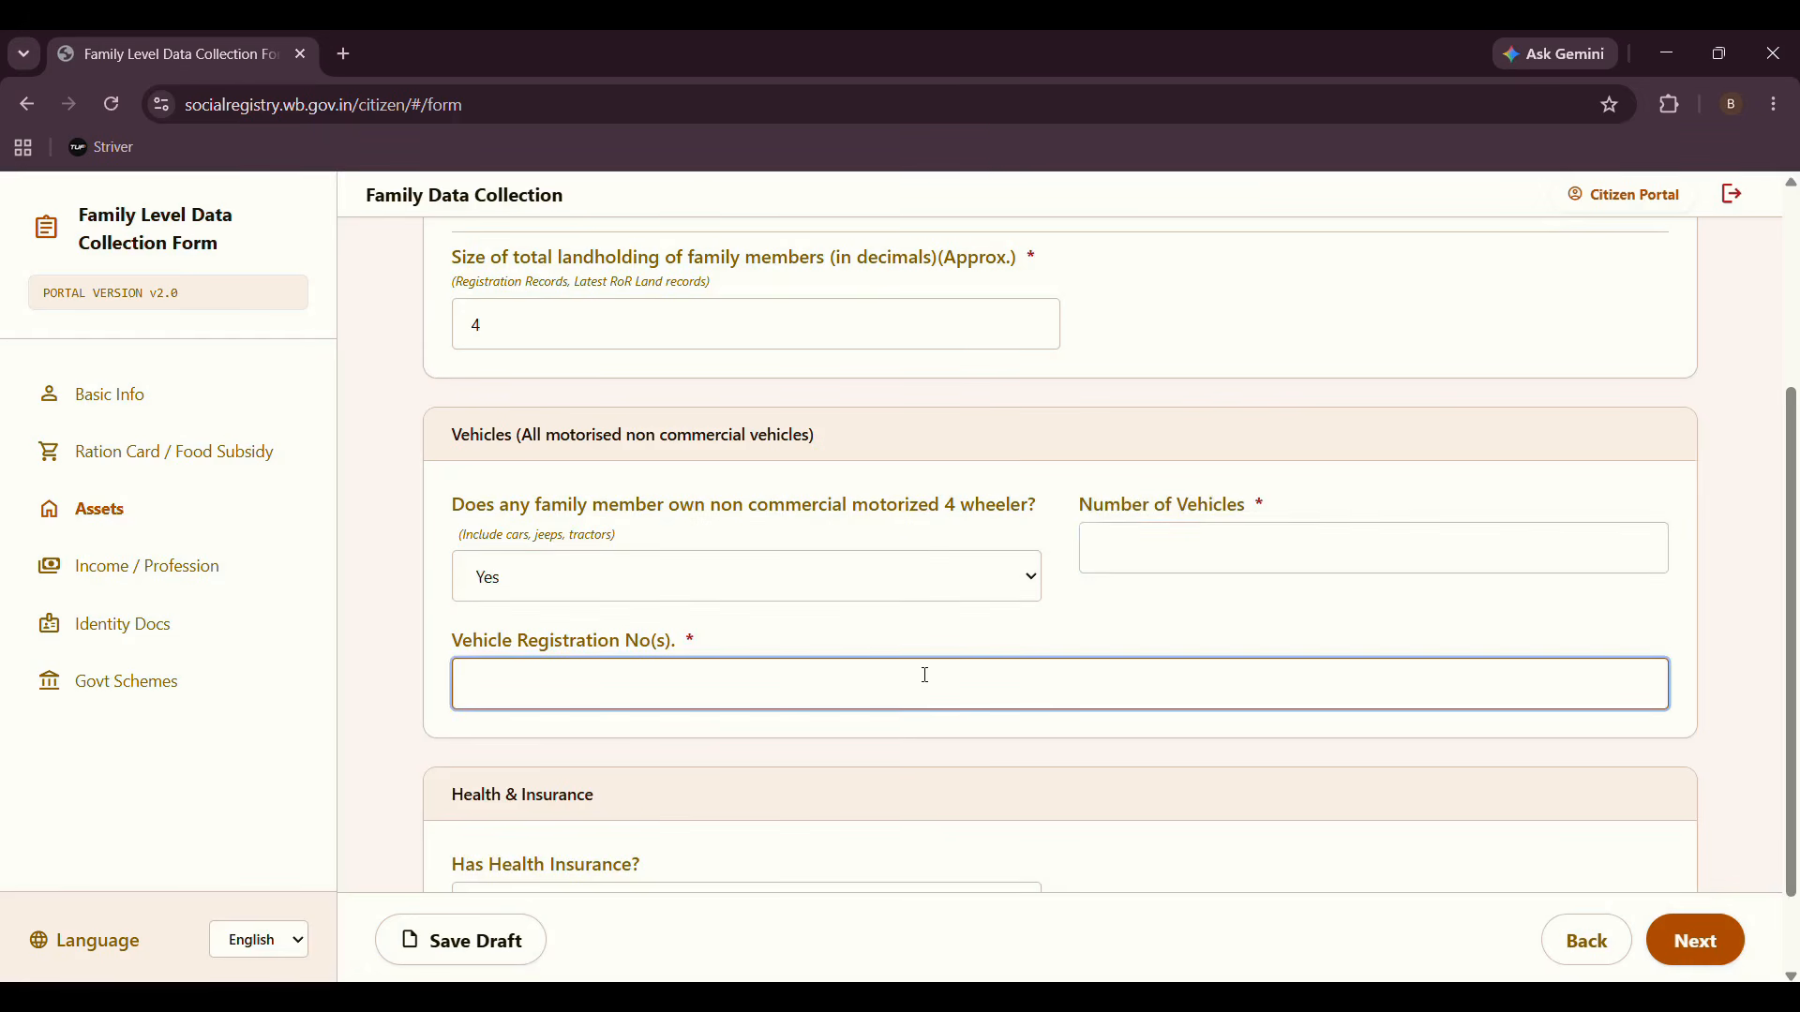
click(881, 576)
click(830, 623)
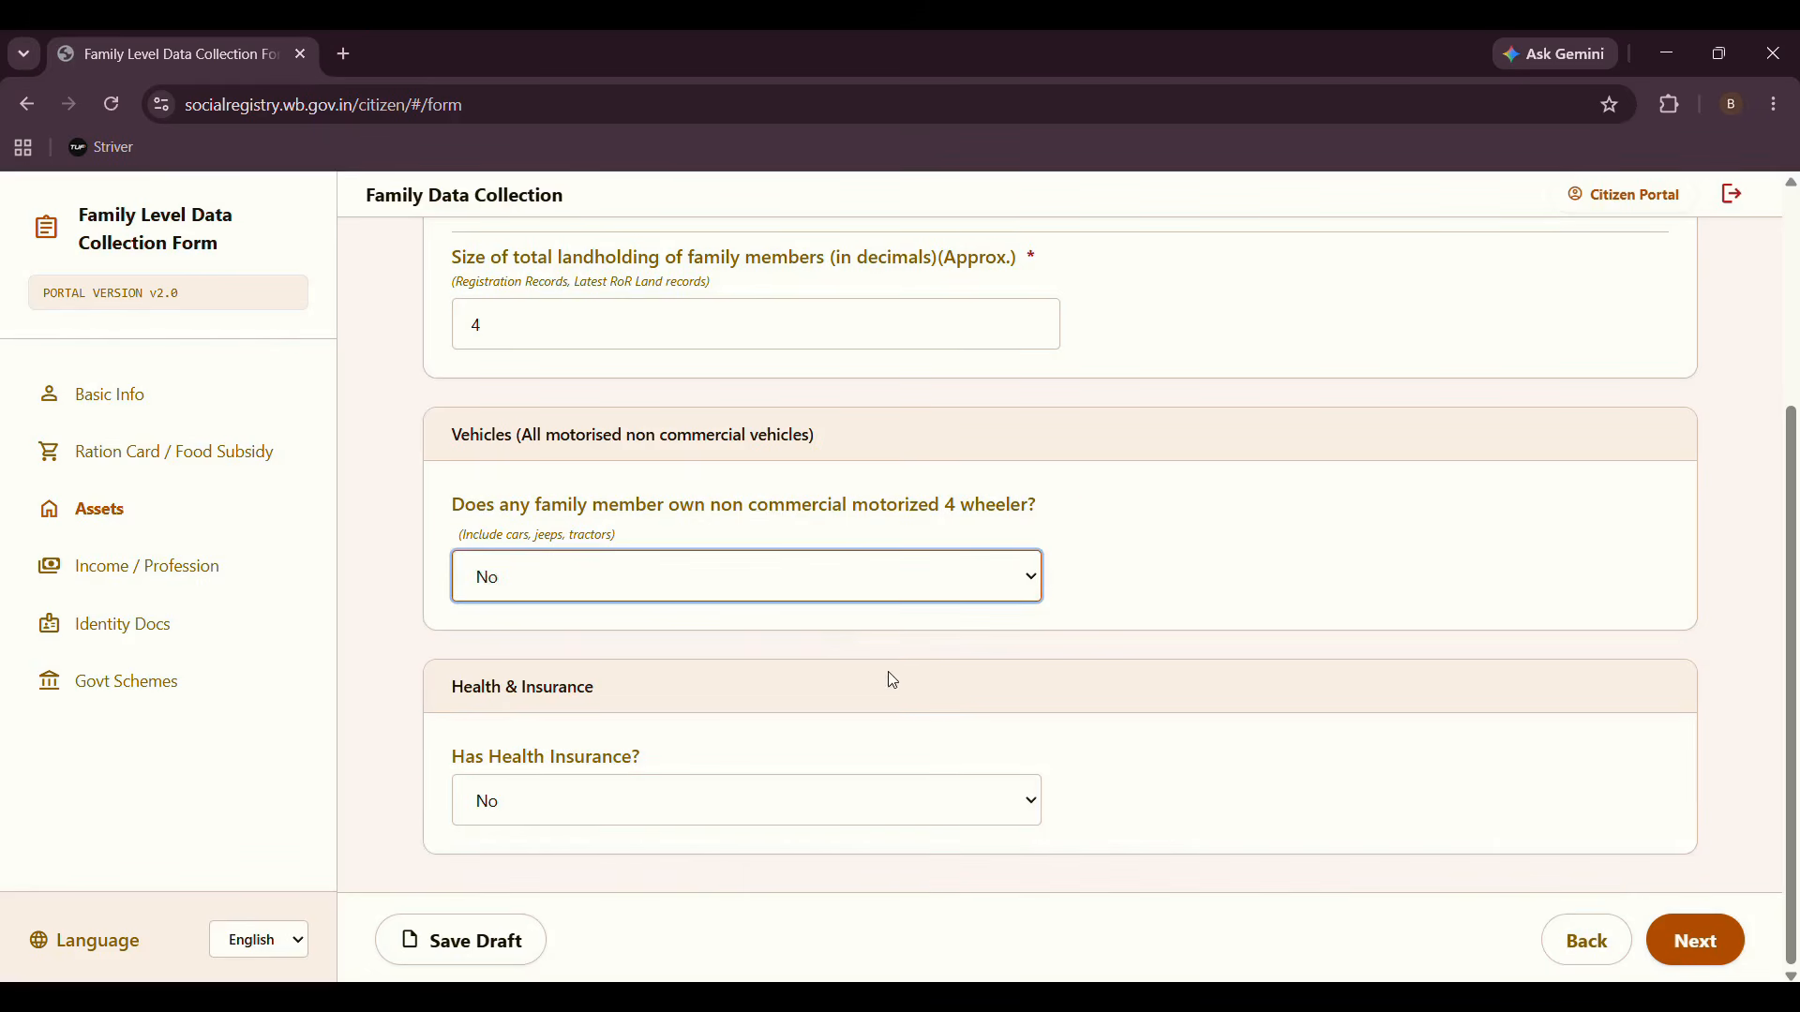
click(920, 815)
click(912, 812)
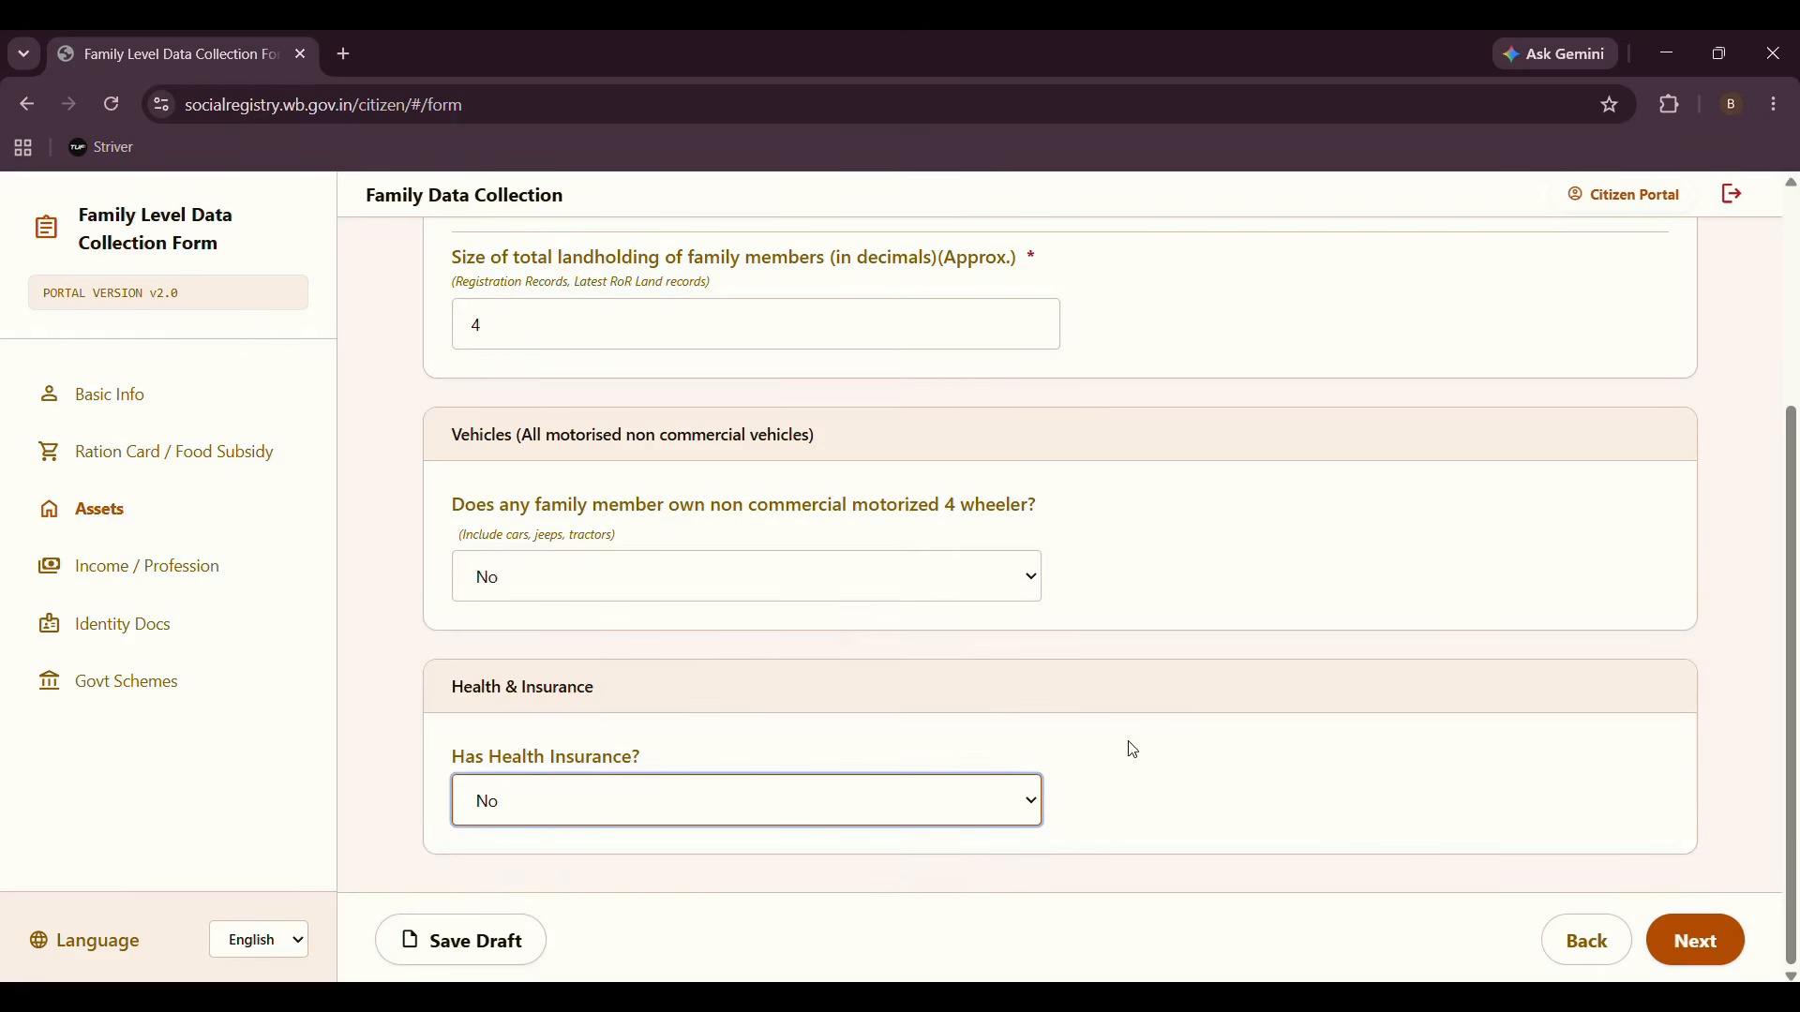
Set health insurance to Yes, type Government, under the Swasthya Sathi scheme.
click(931, 819)
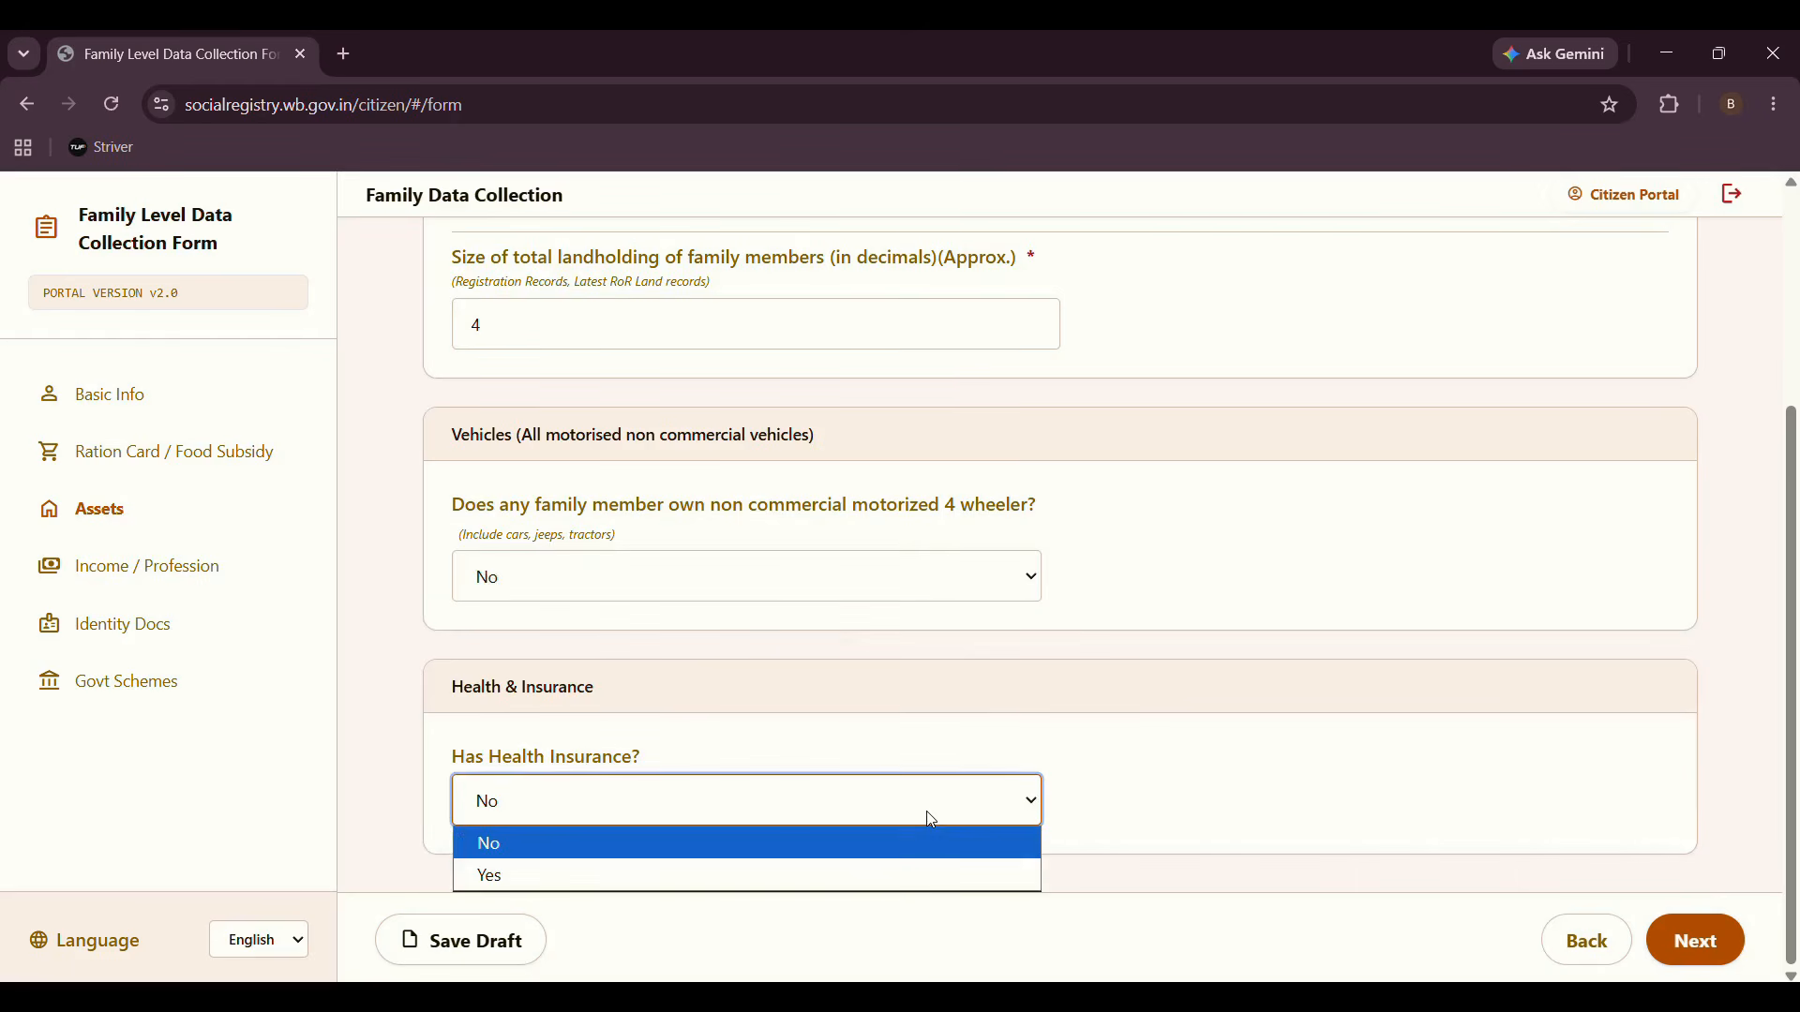
click(888, 882)
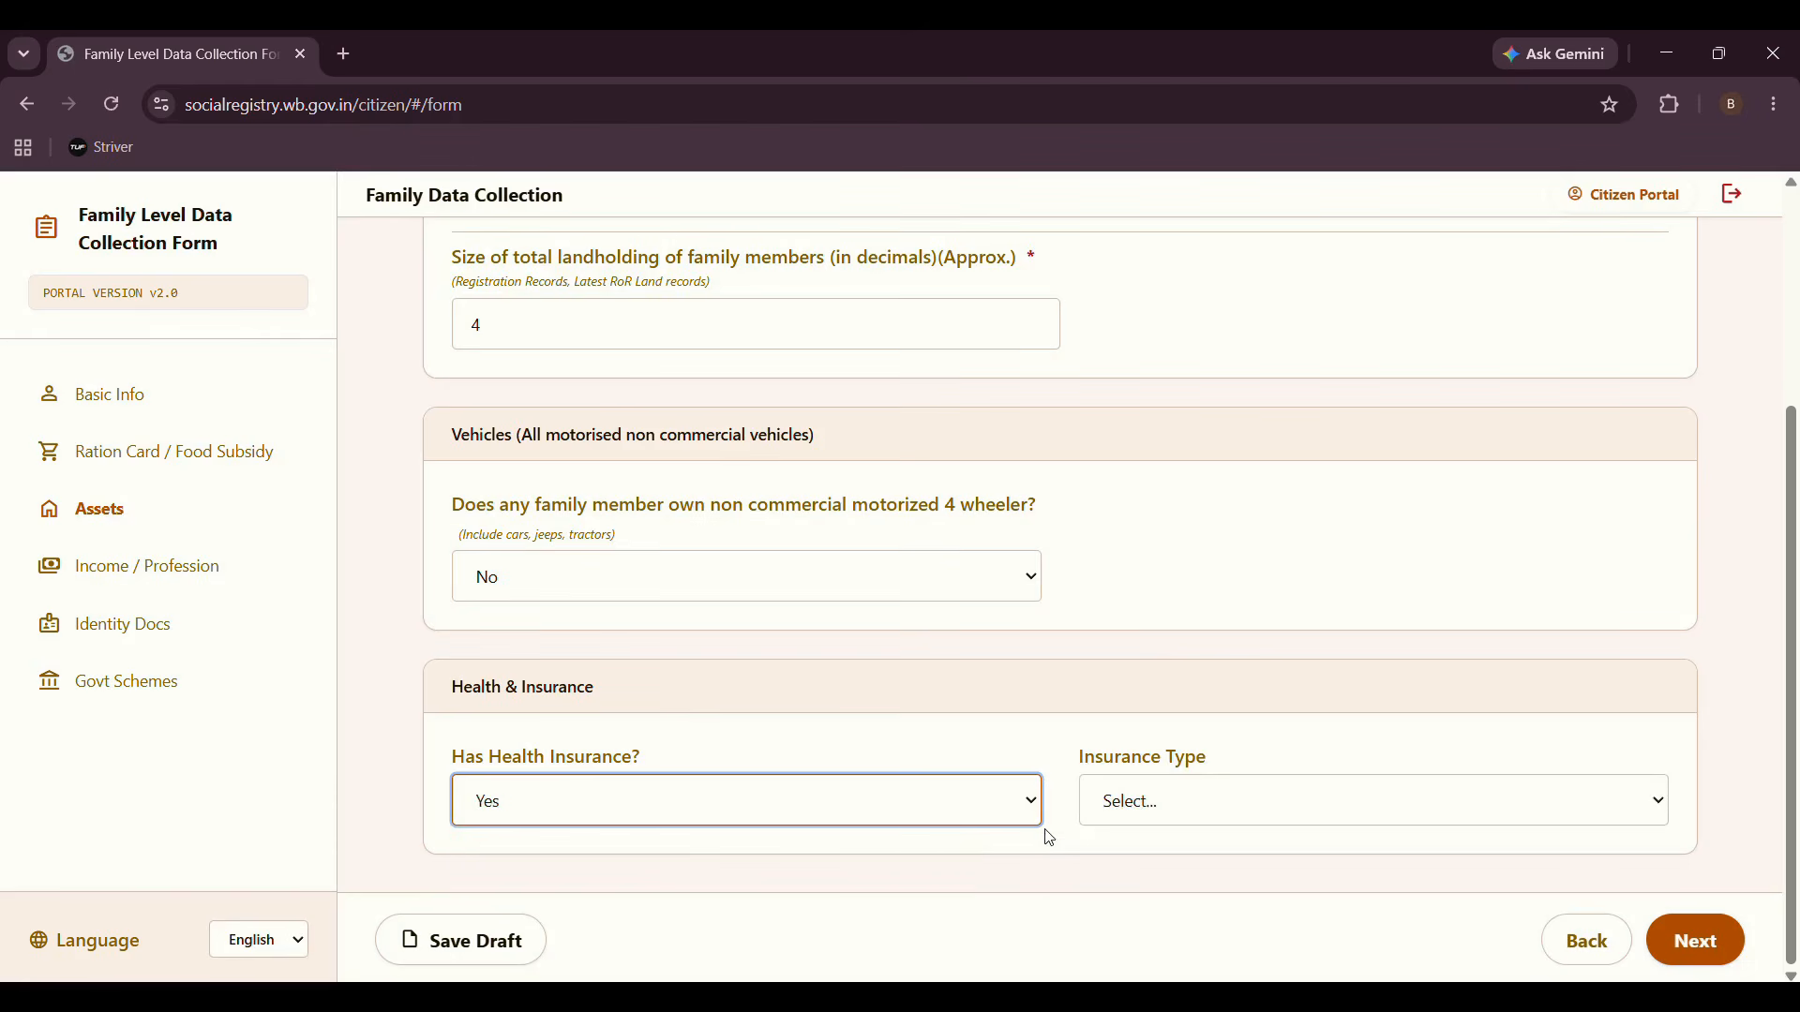
click(1168, 802)
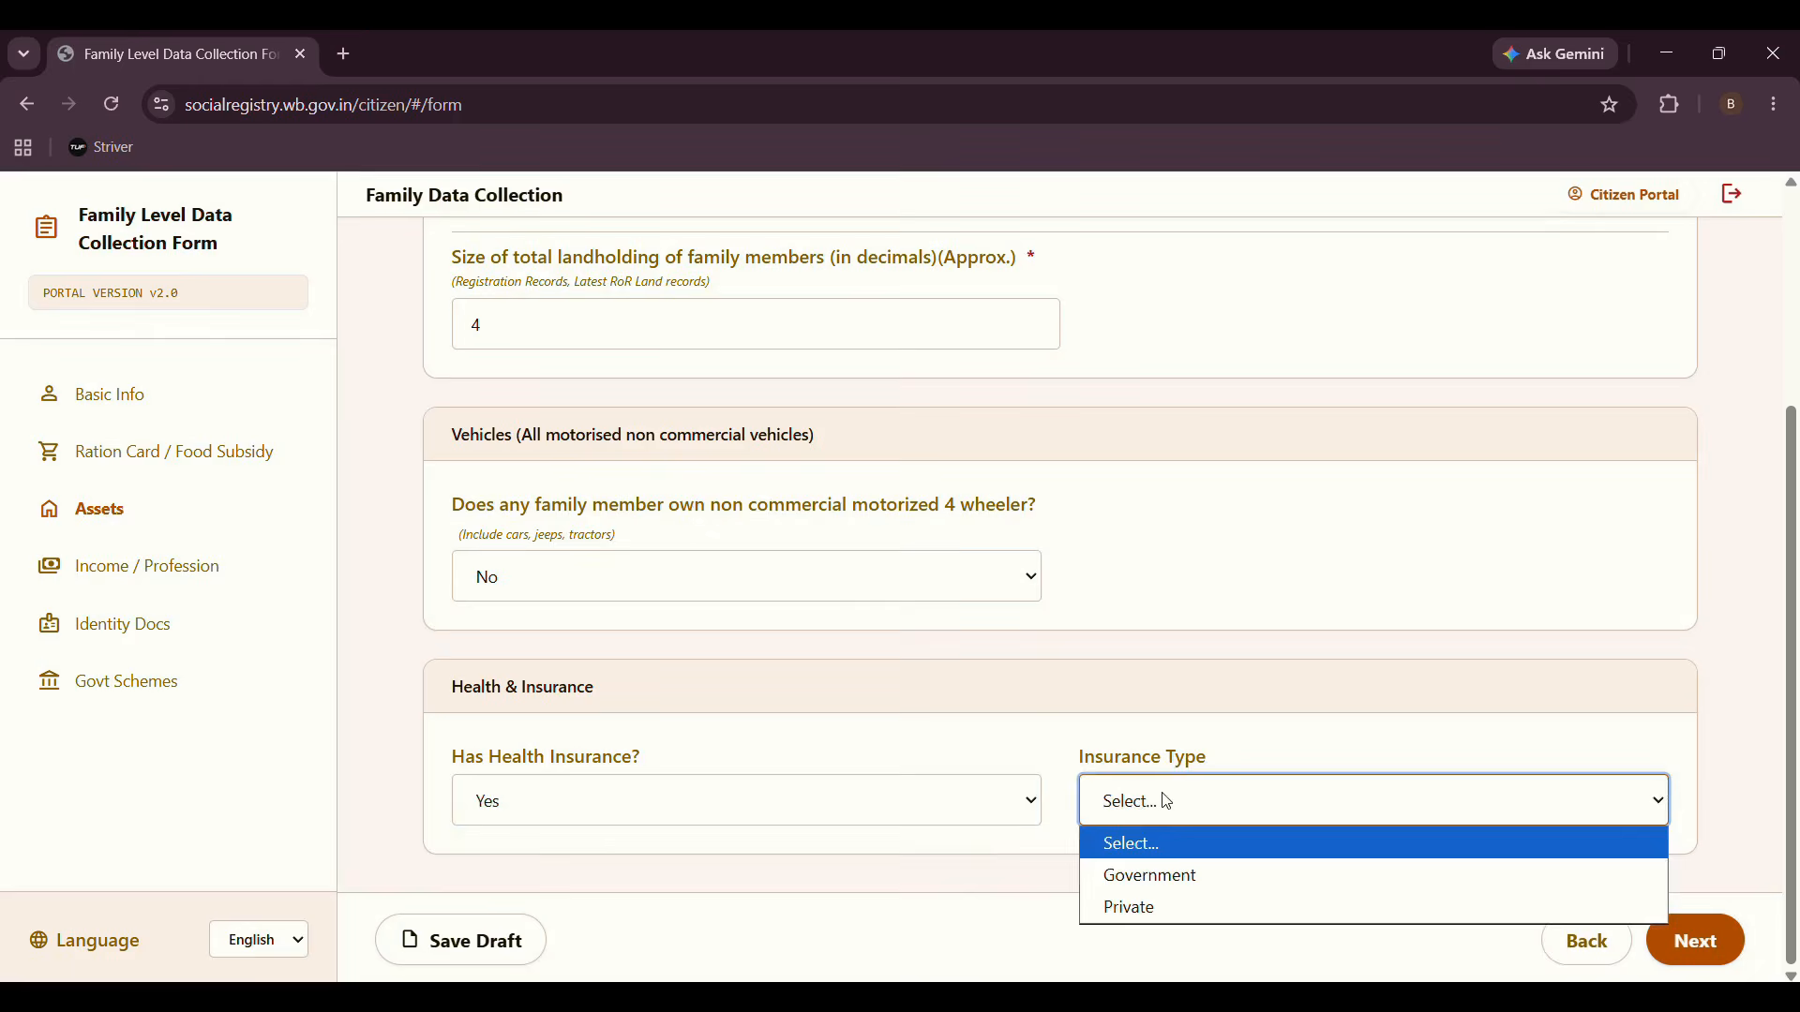
click(1167, 875)
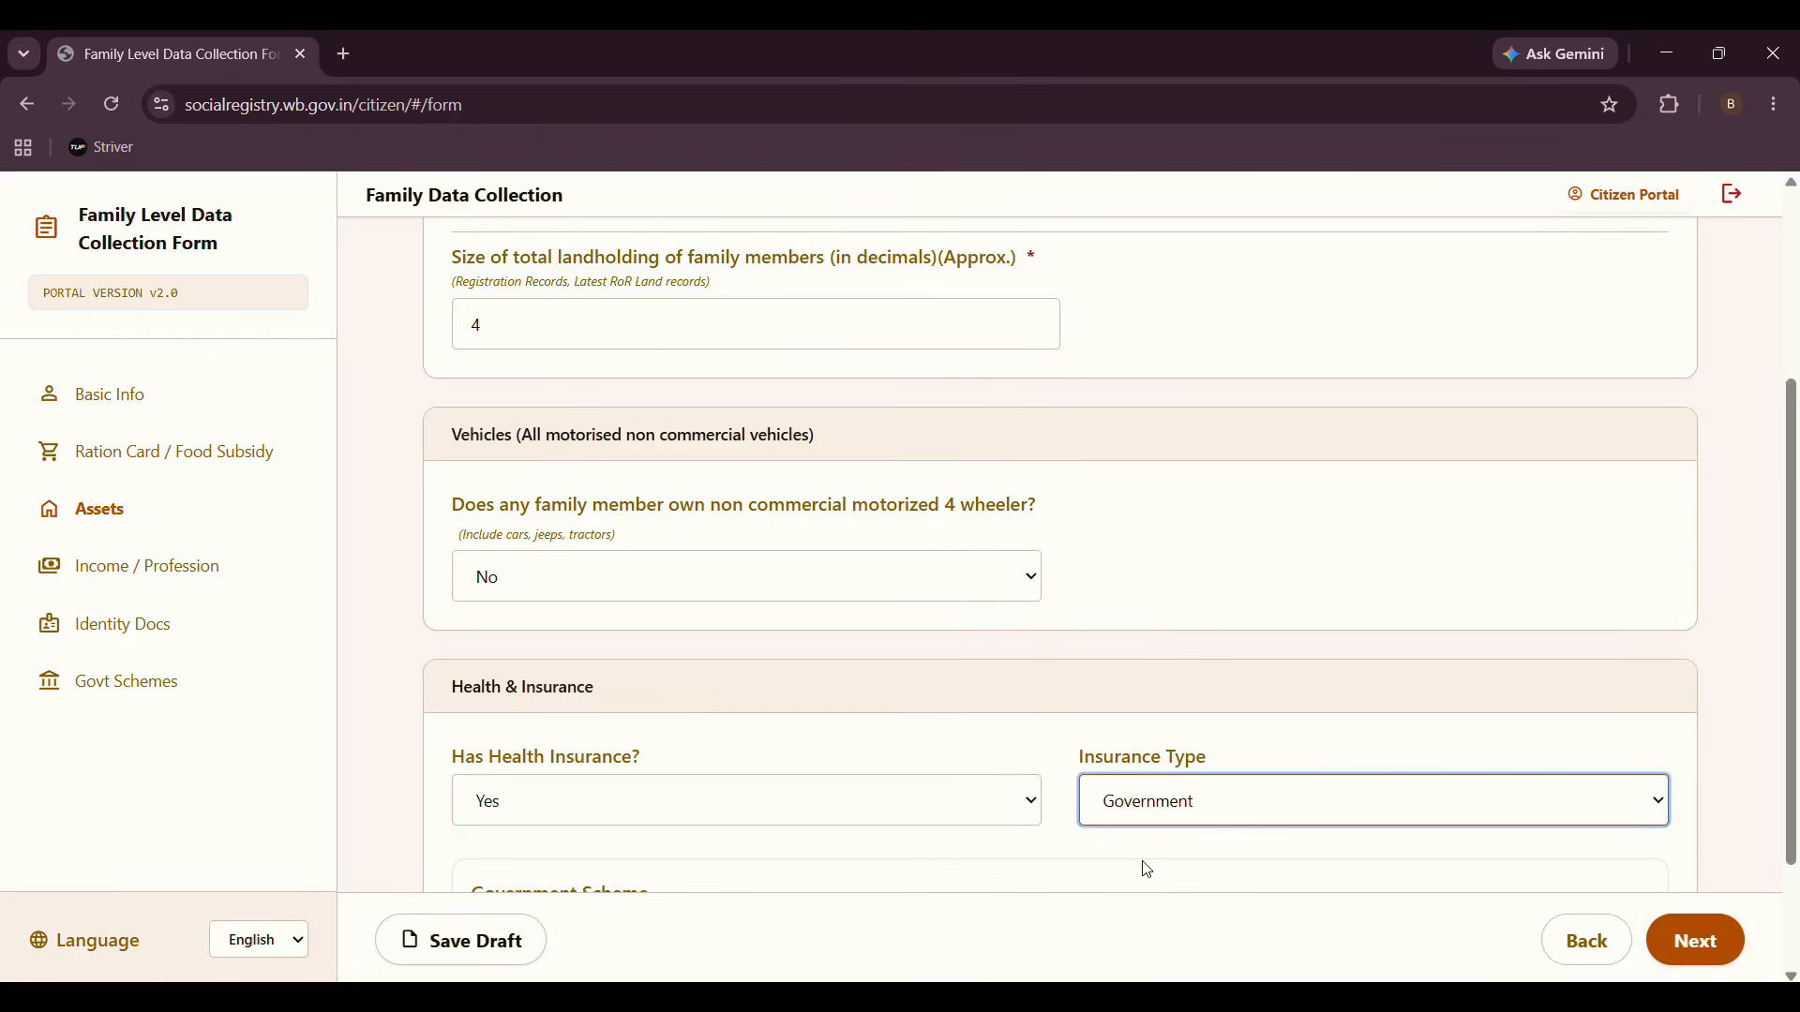
scroll(1125, 858, down, 2)
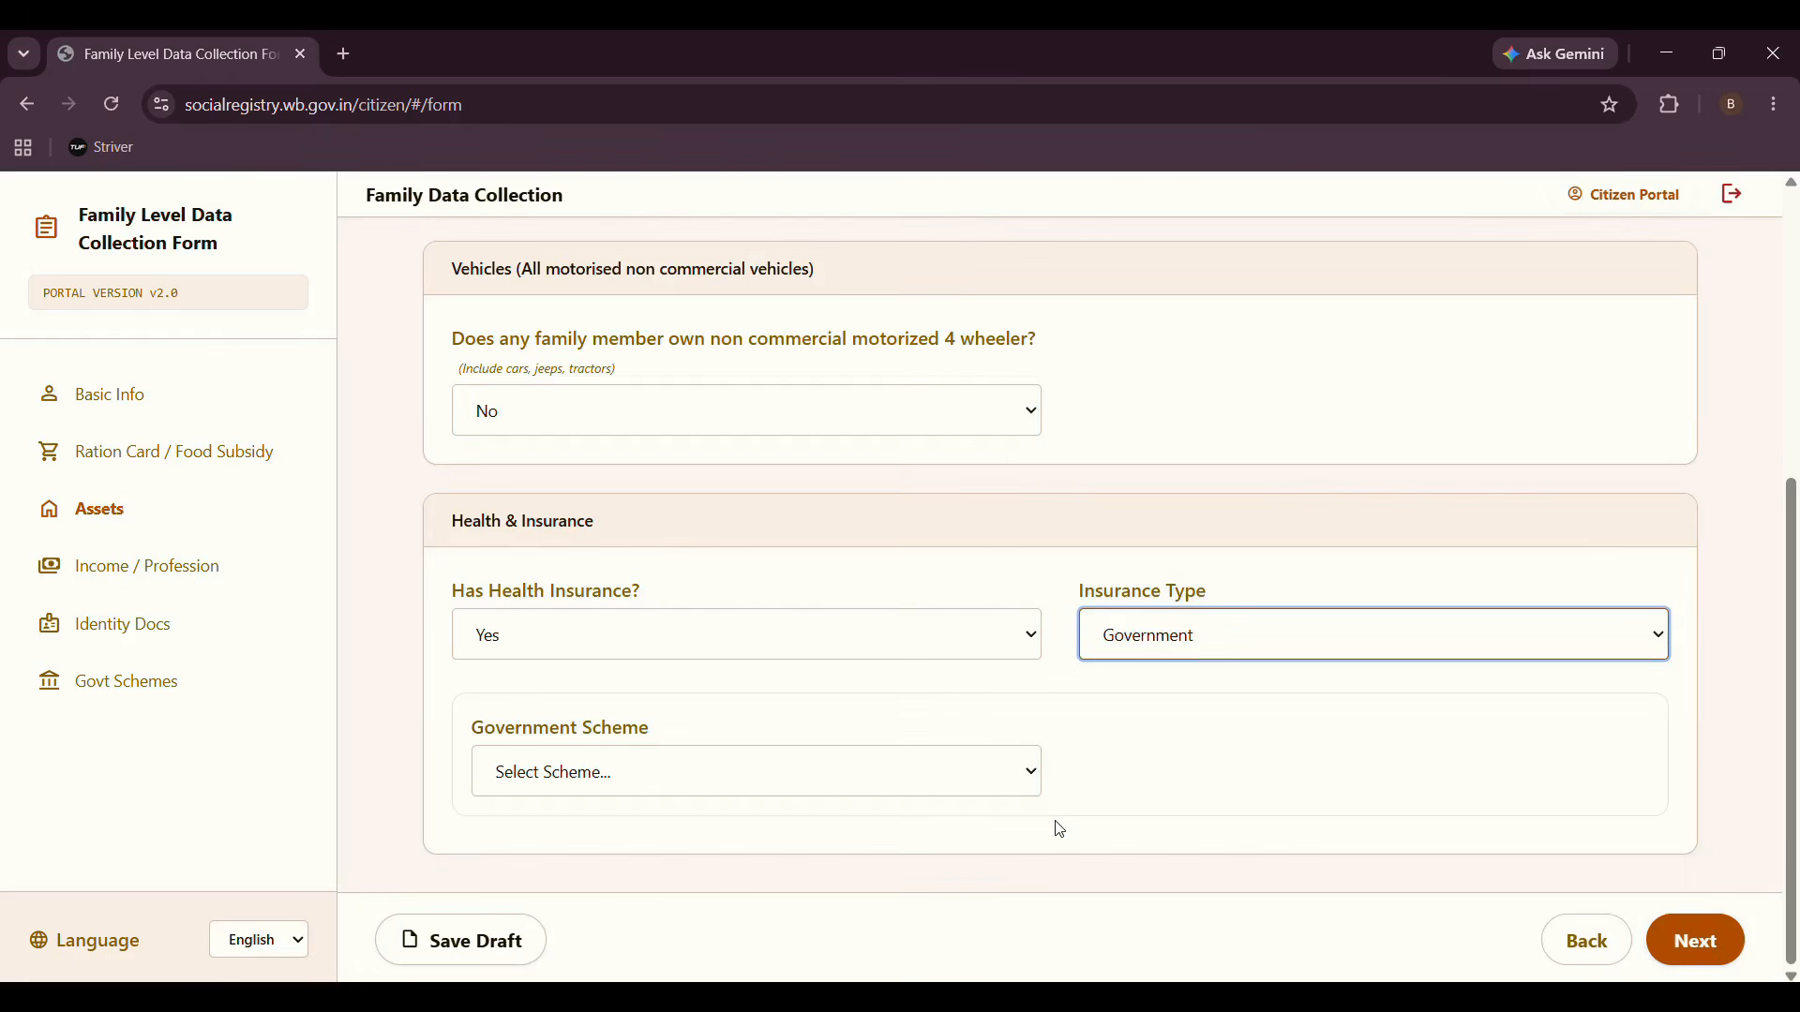
click(897, 776)
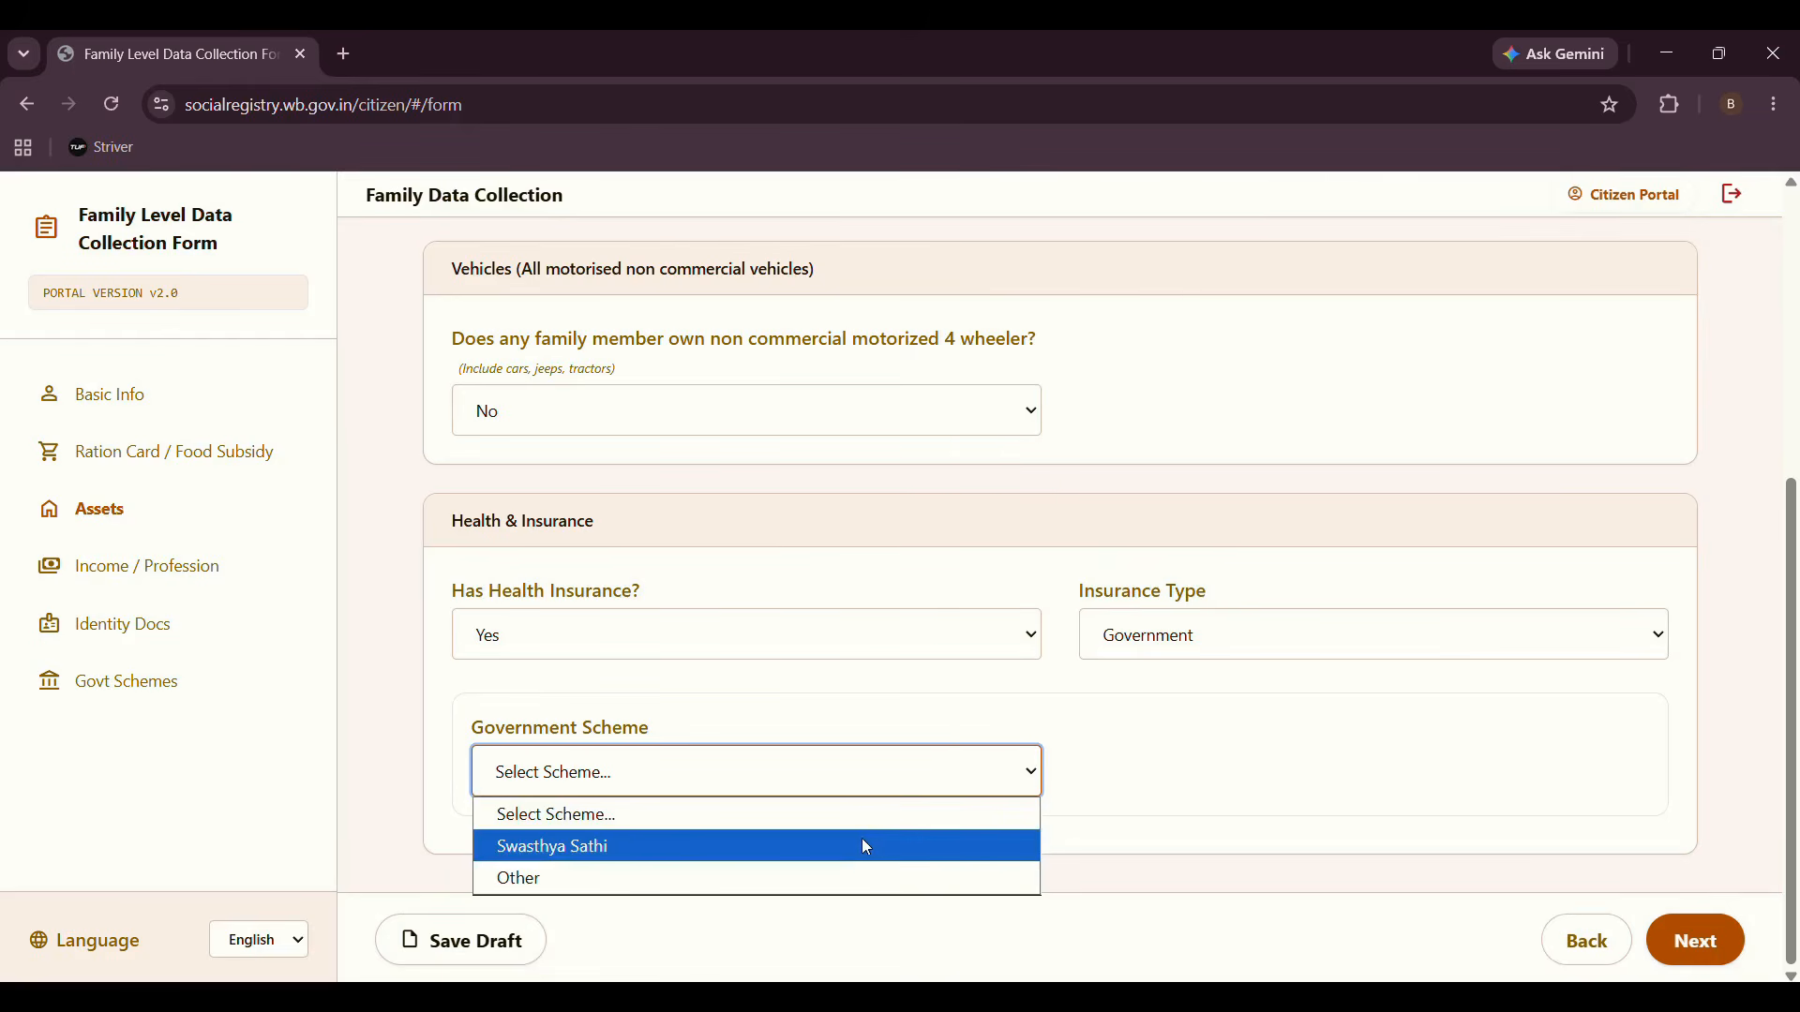
click(867, 846)
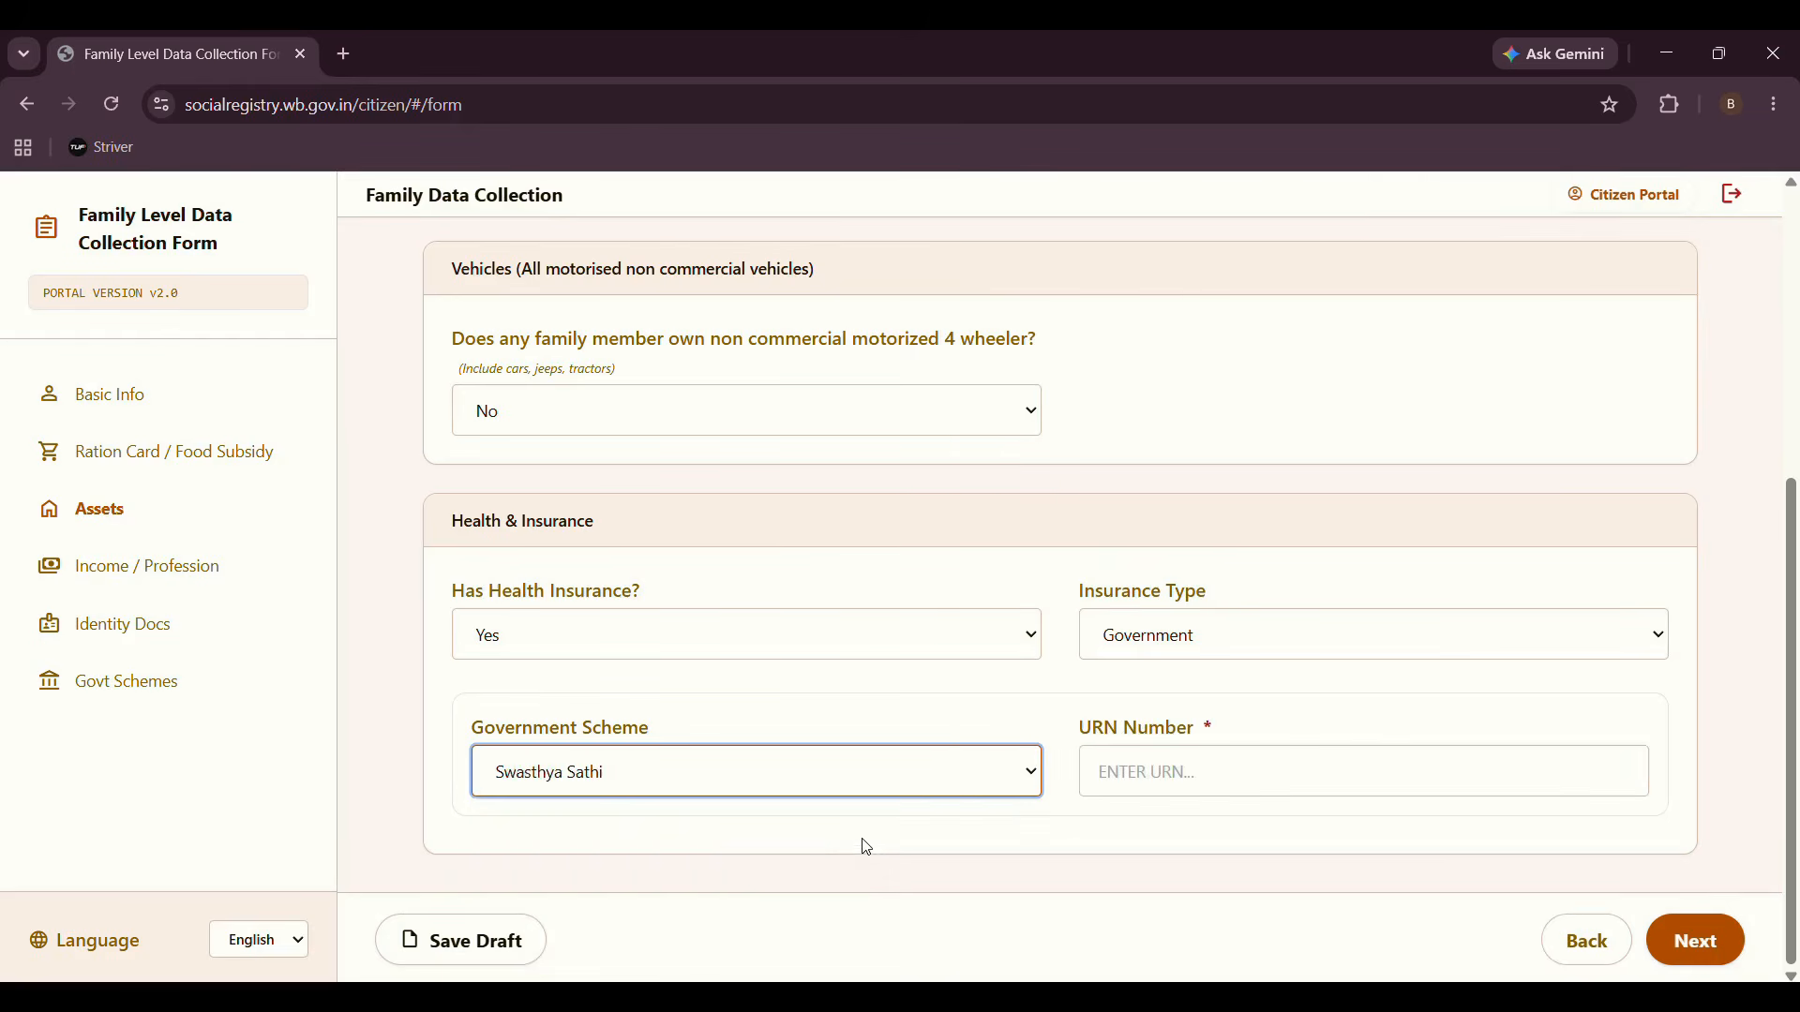
click(1191, 769)
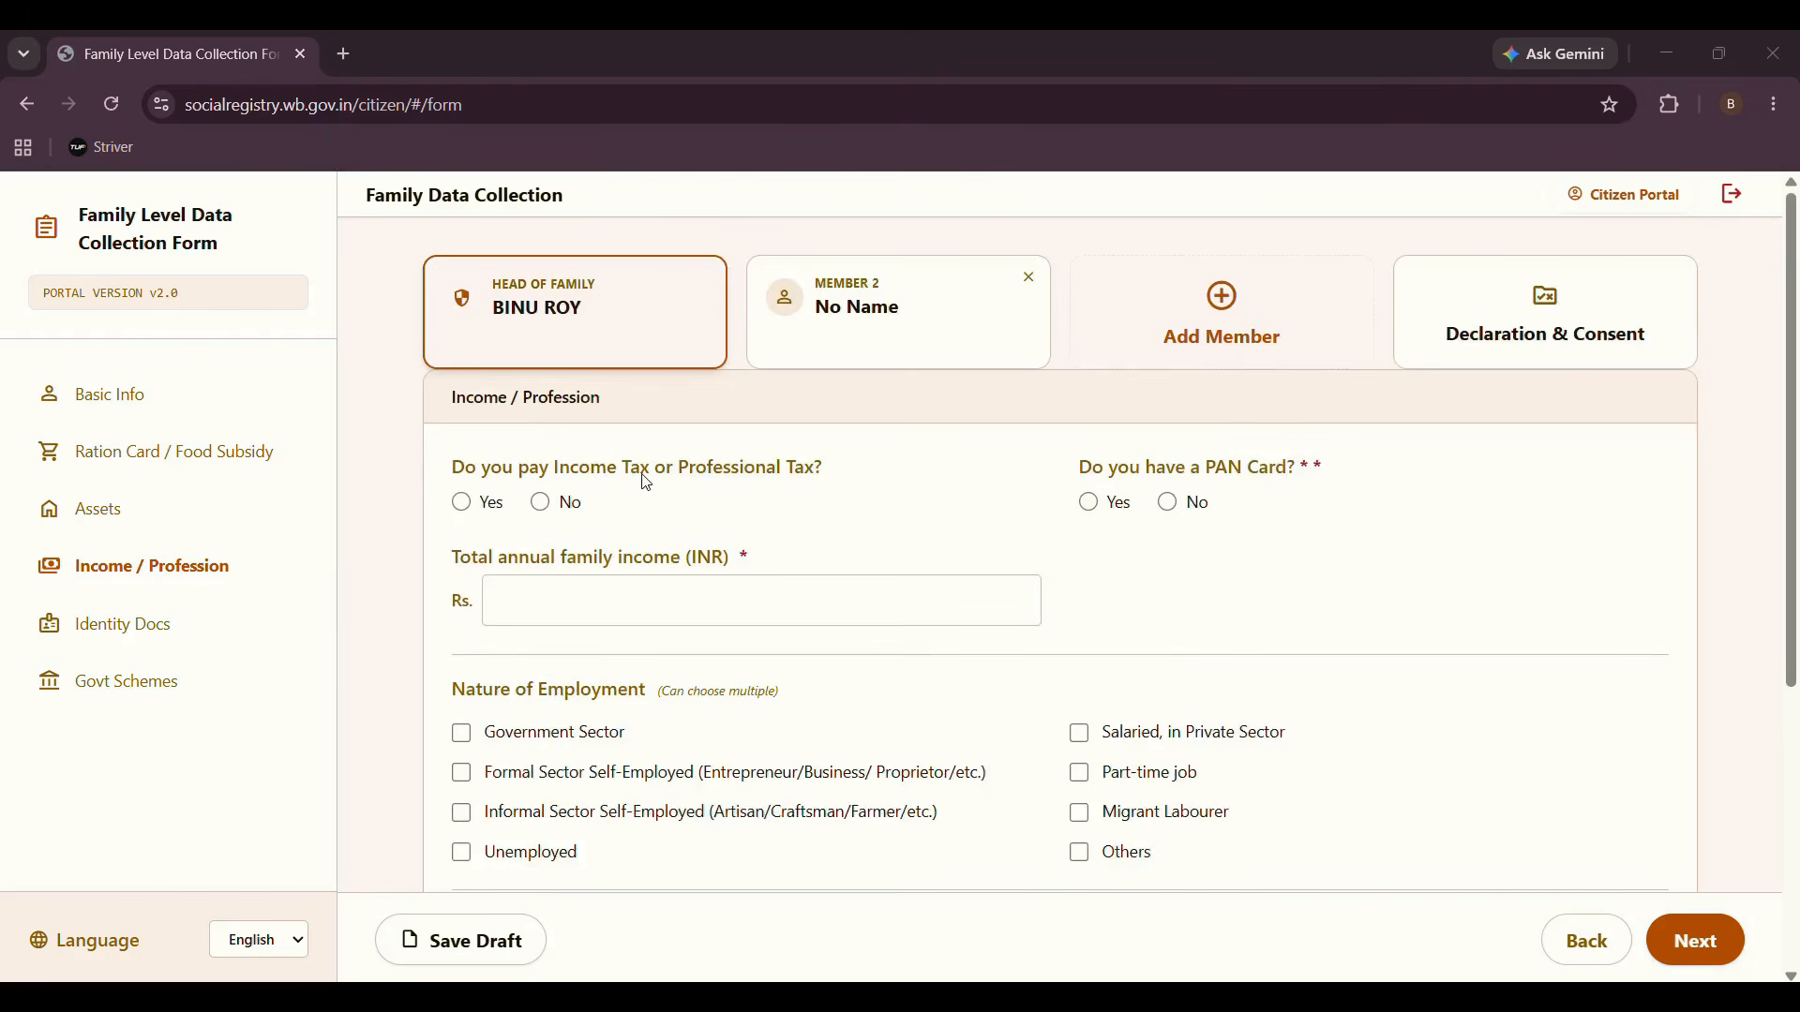
Answer No to income tax and Yes to PAN card, leaving PAN number and annual income blank.
click(463, 506)
click(541, 504)
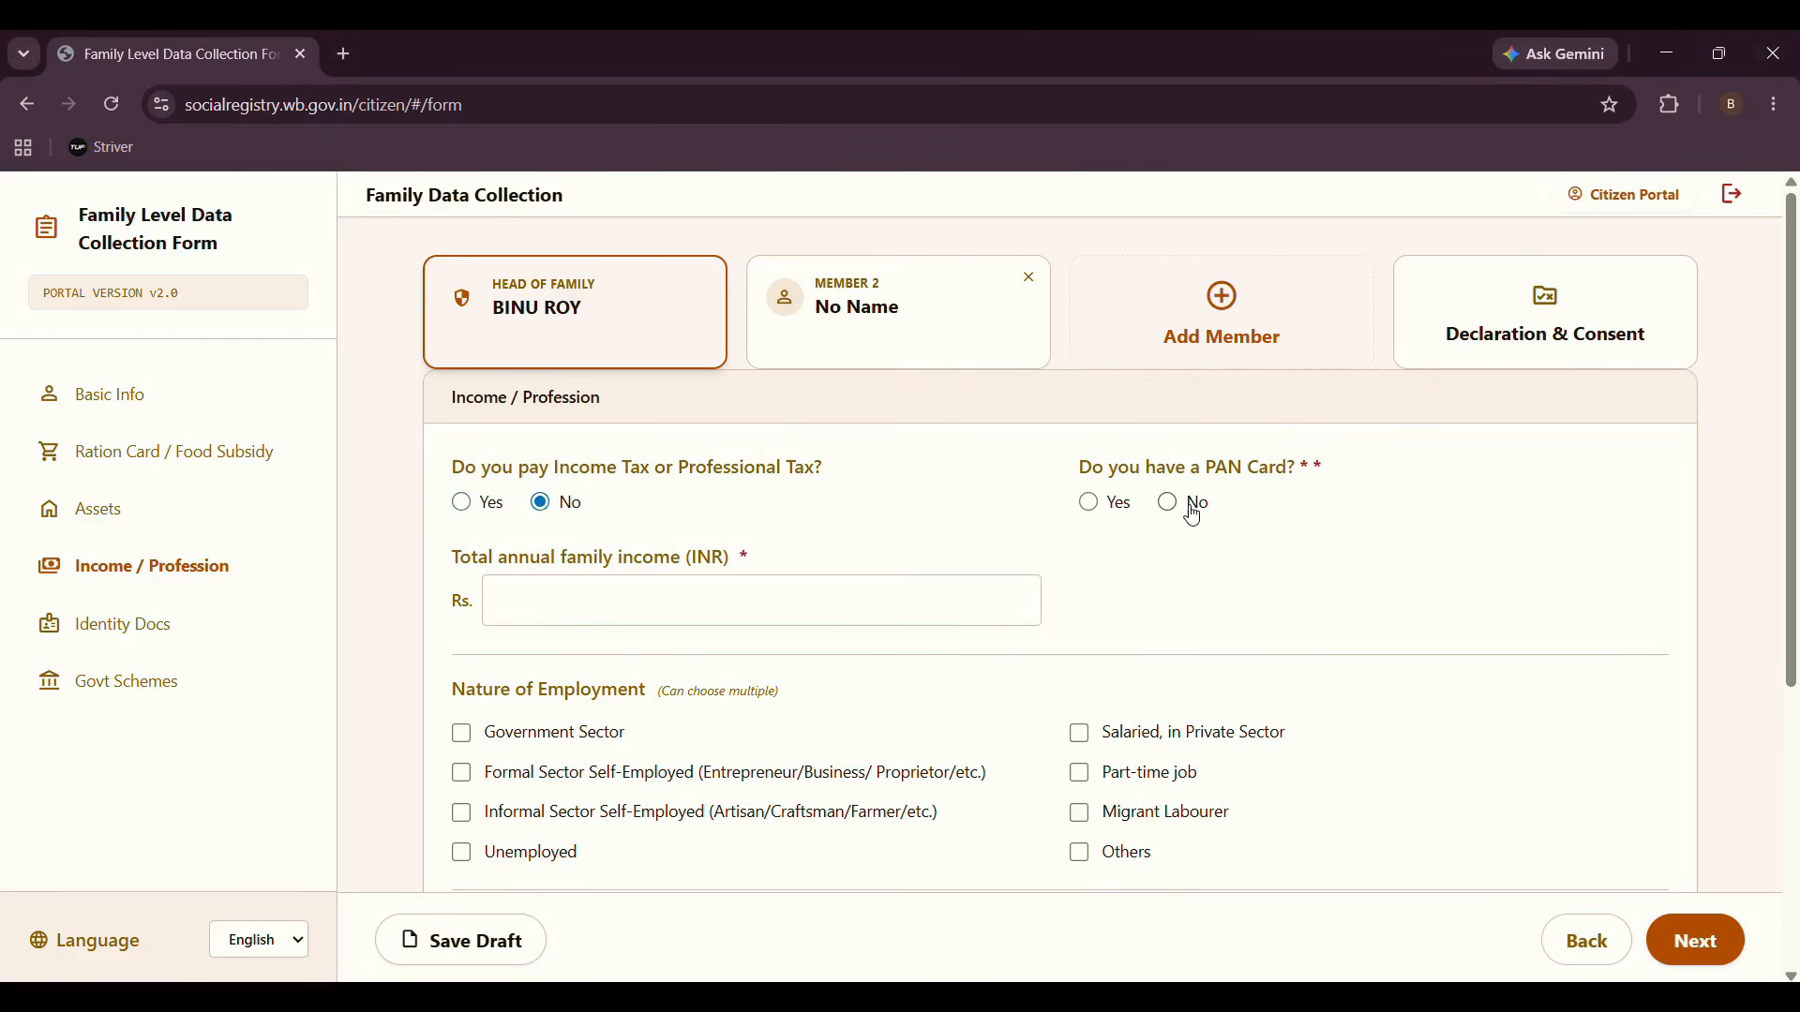
click(1090, 504)
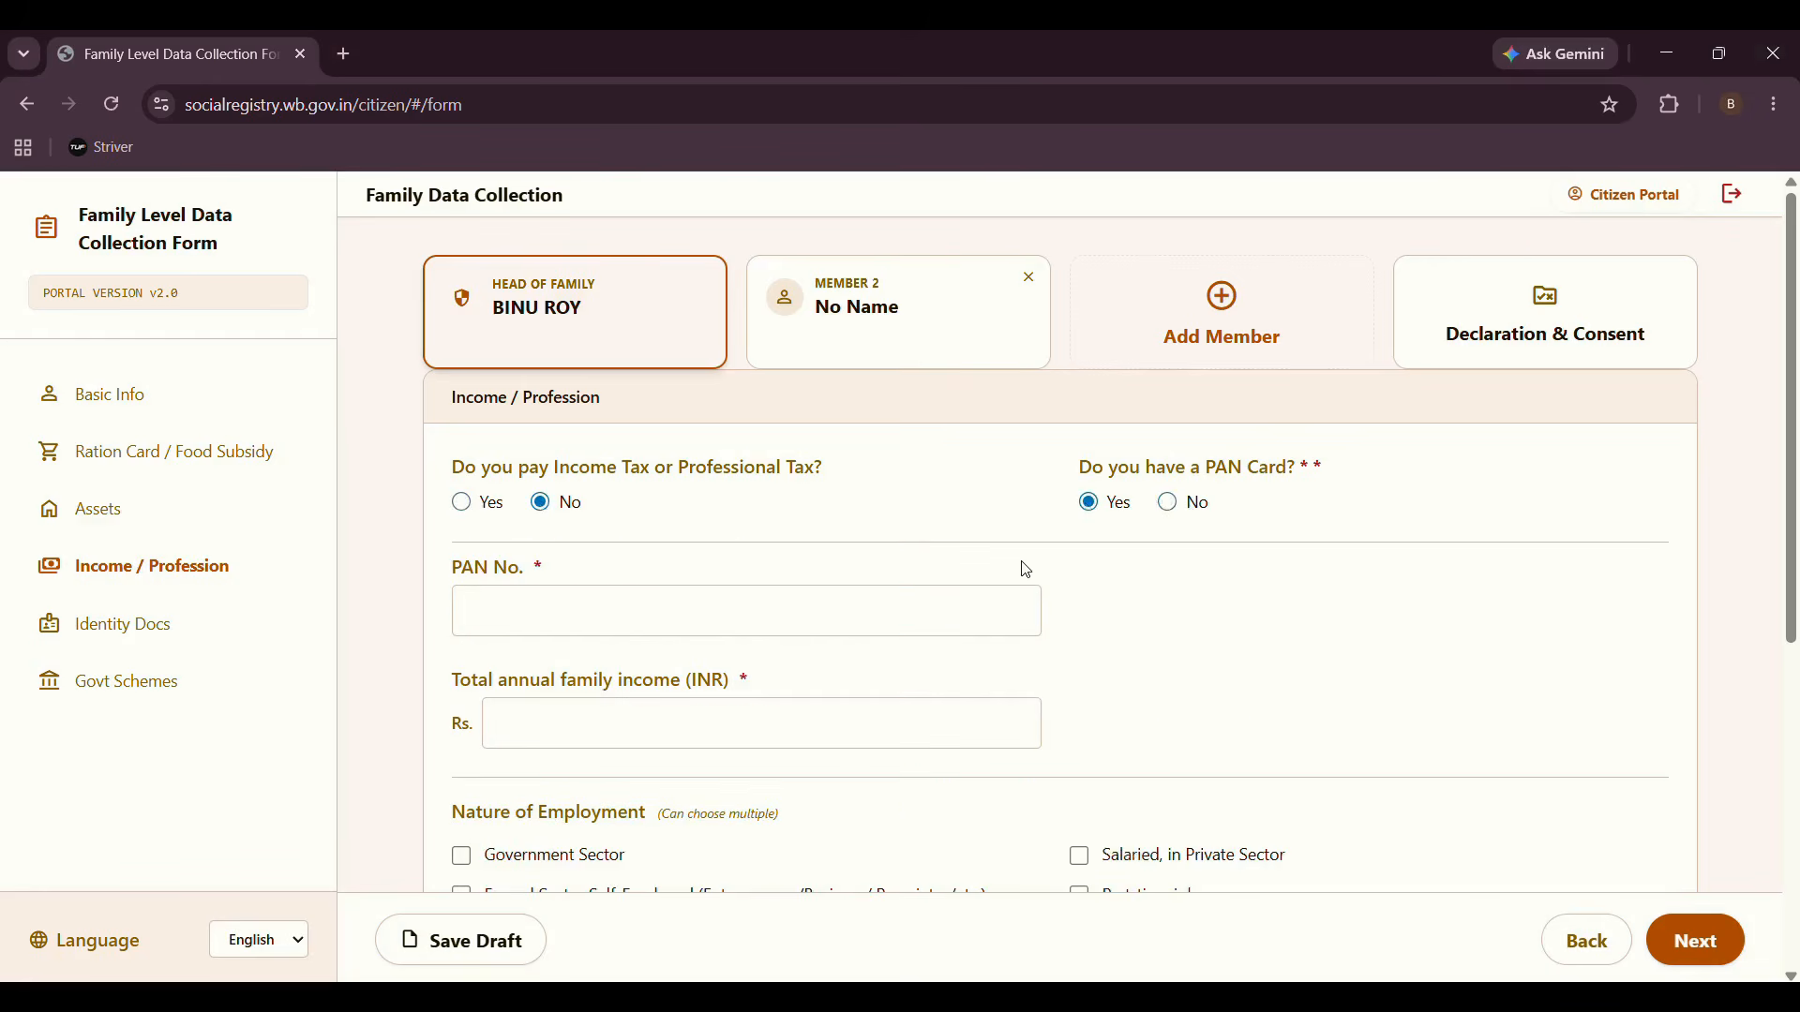
click(711, 629)
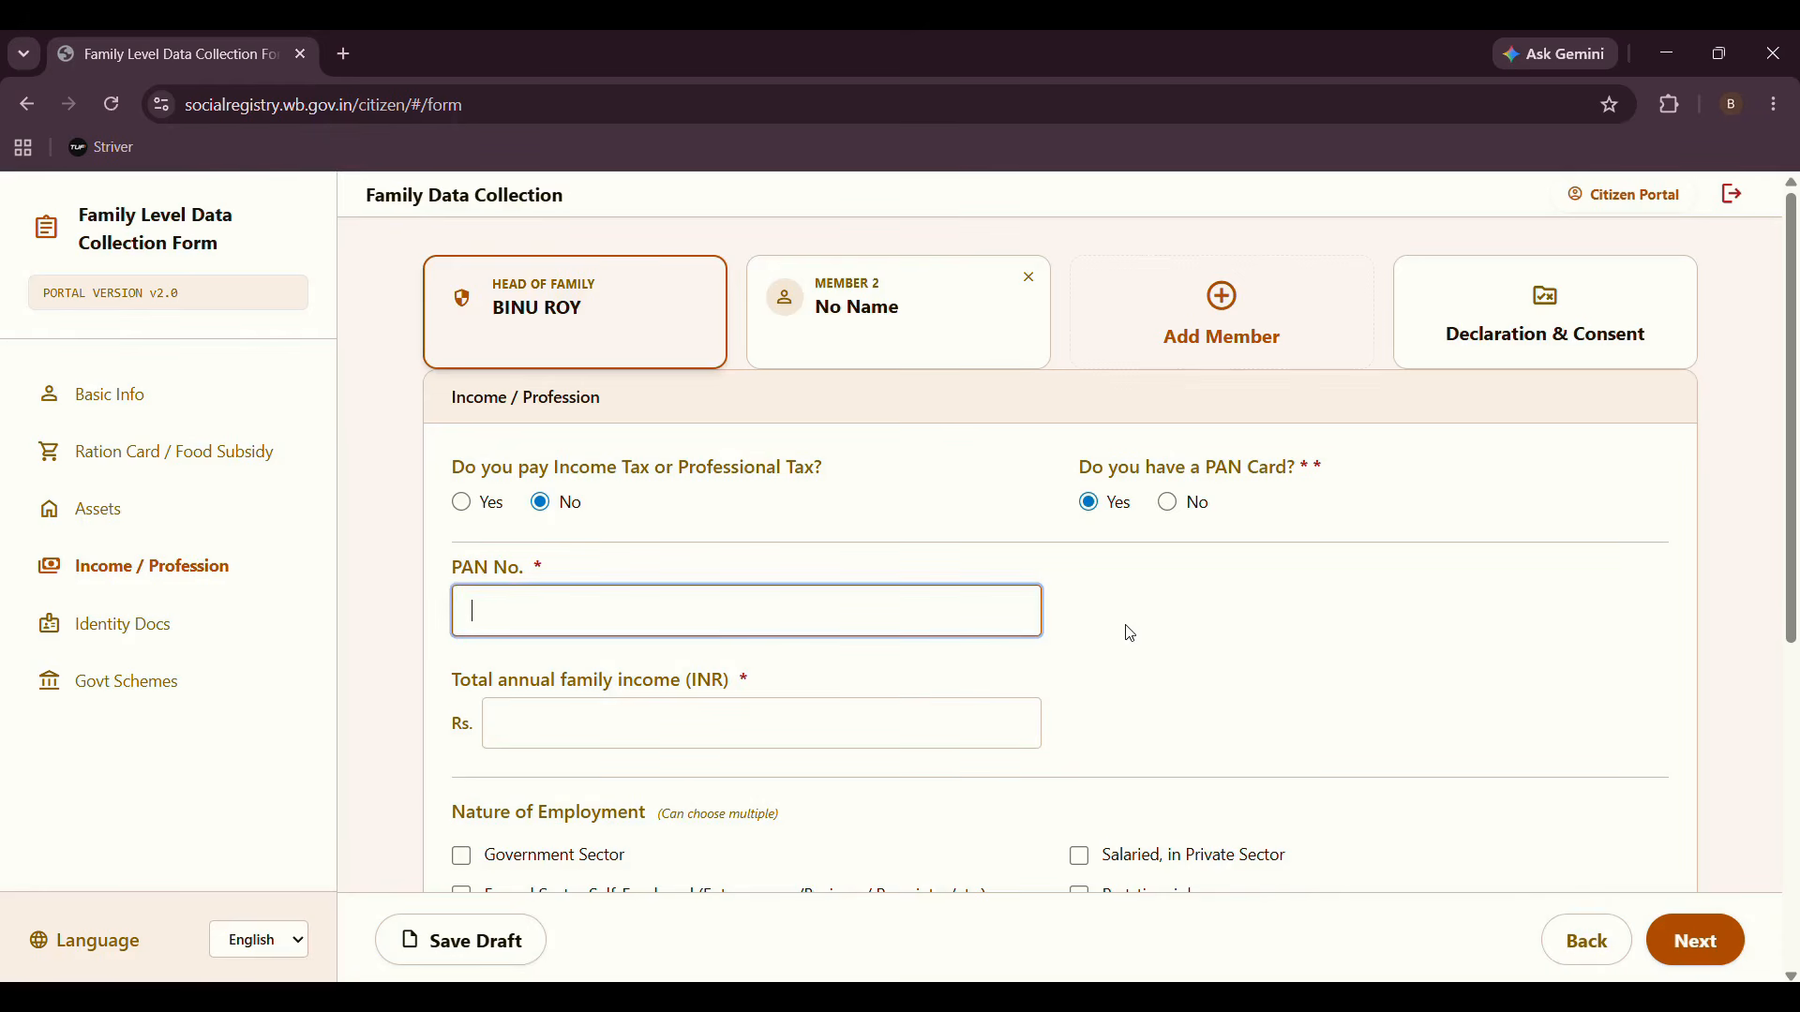
scroll(1131, 635, down, 1)
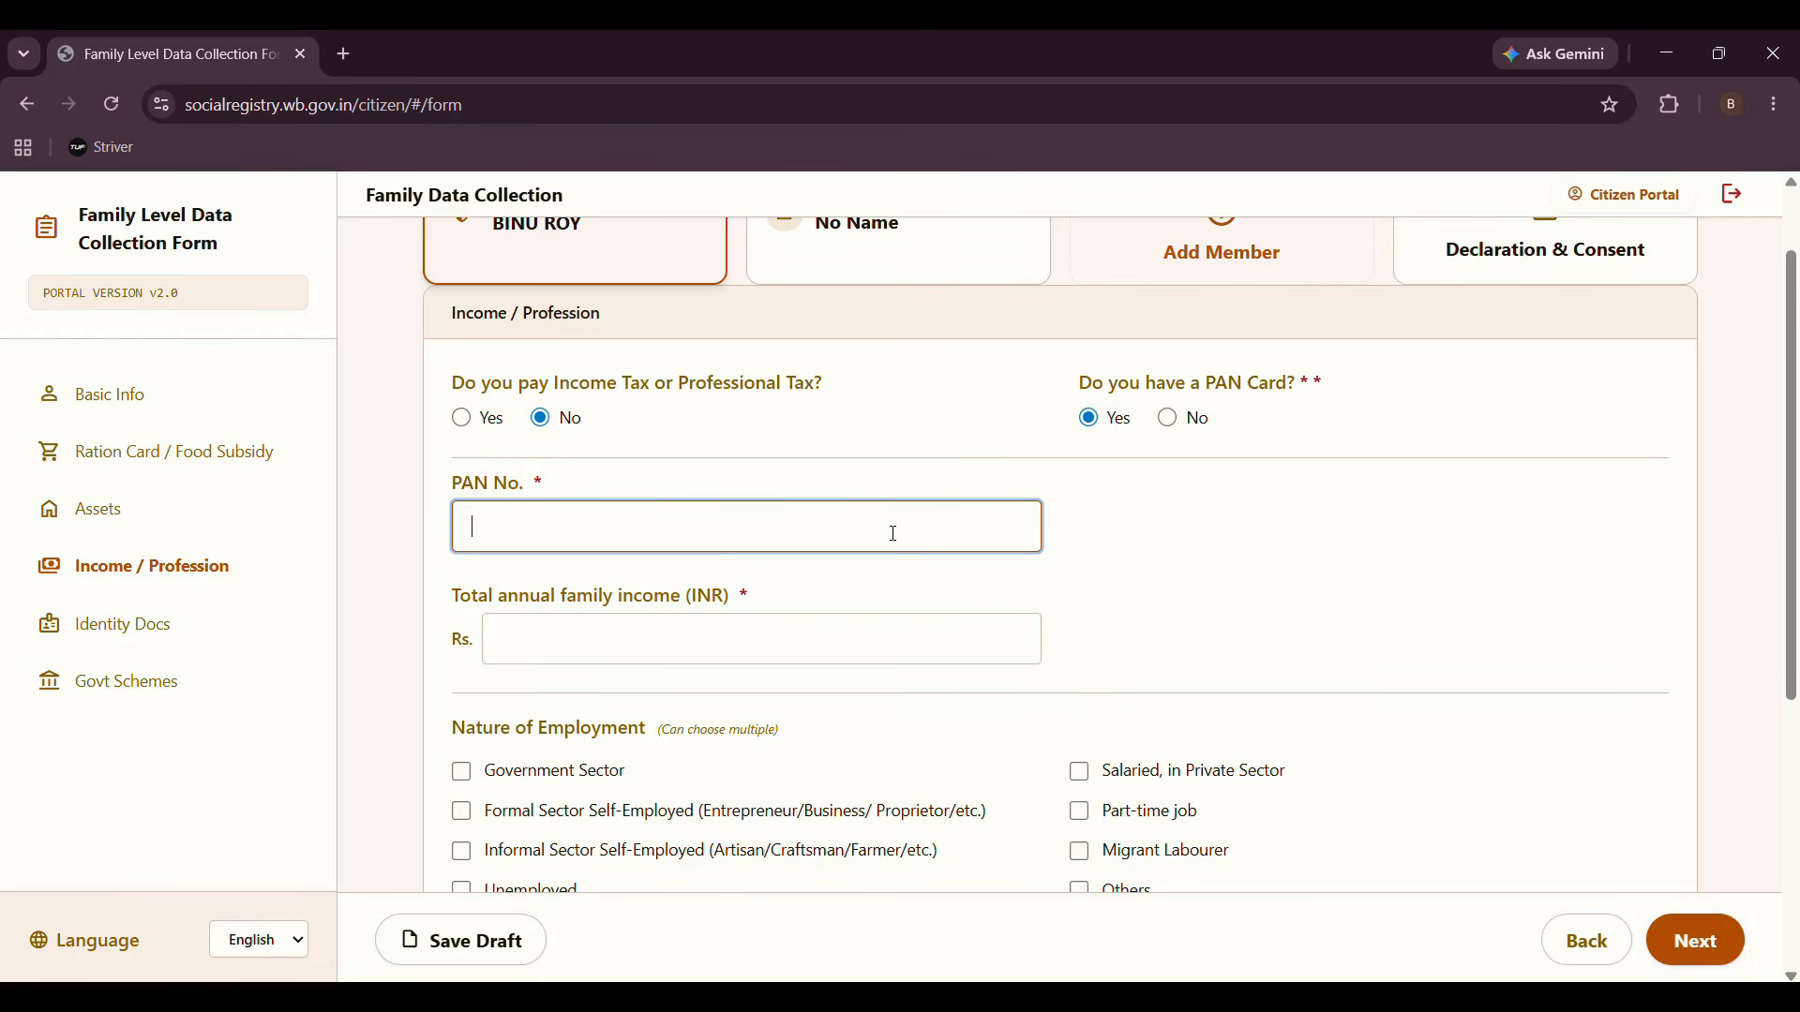
scroll(894, 534, down, 1)
click(862, 545)
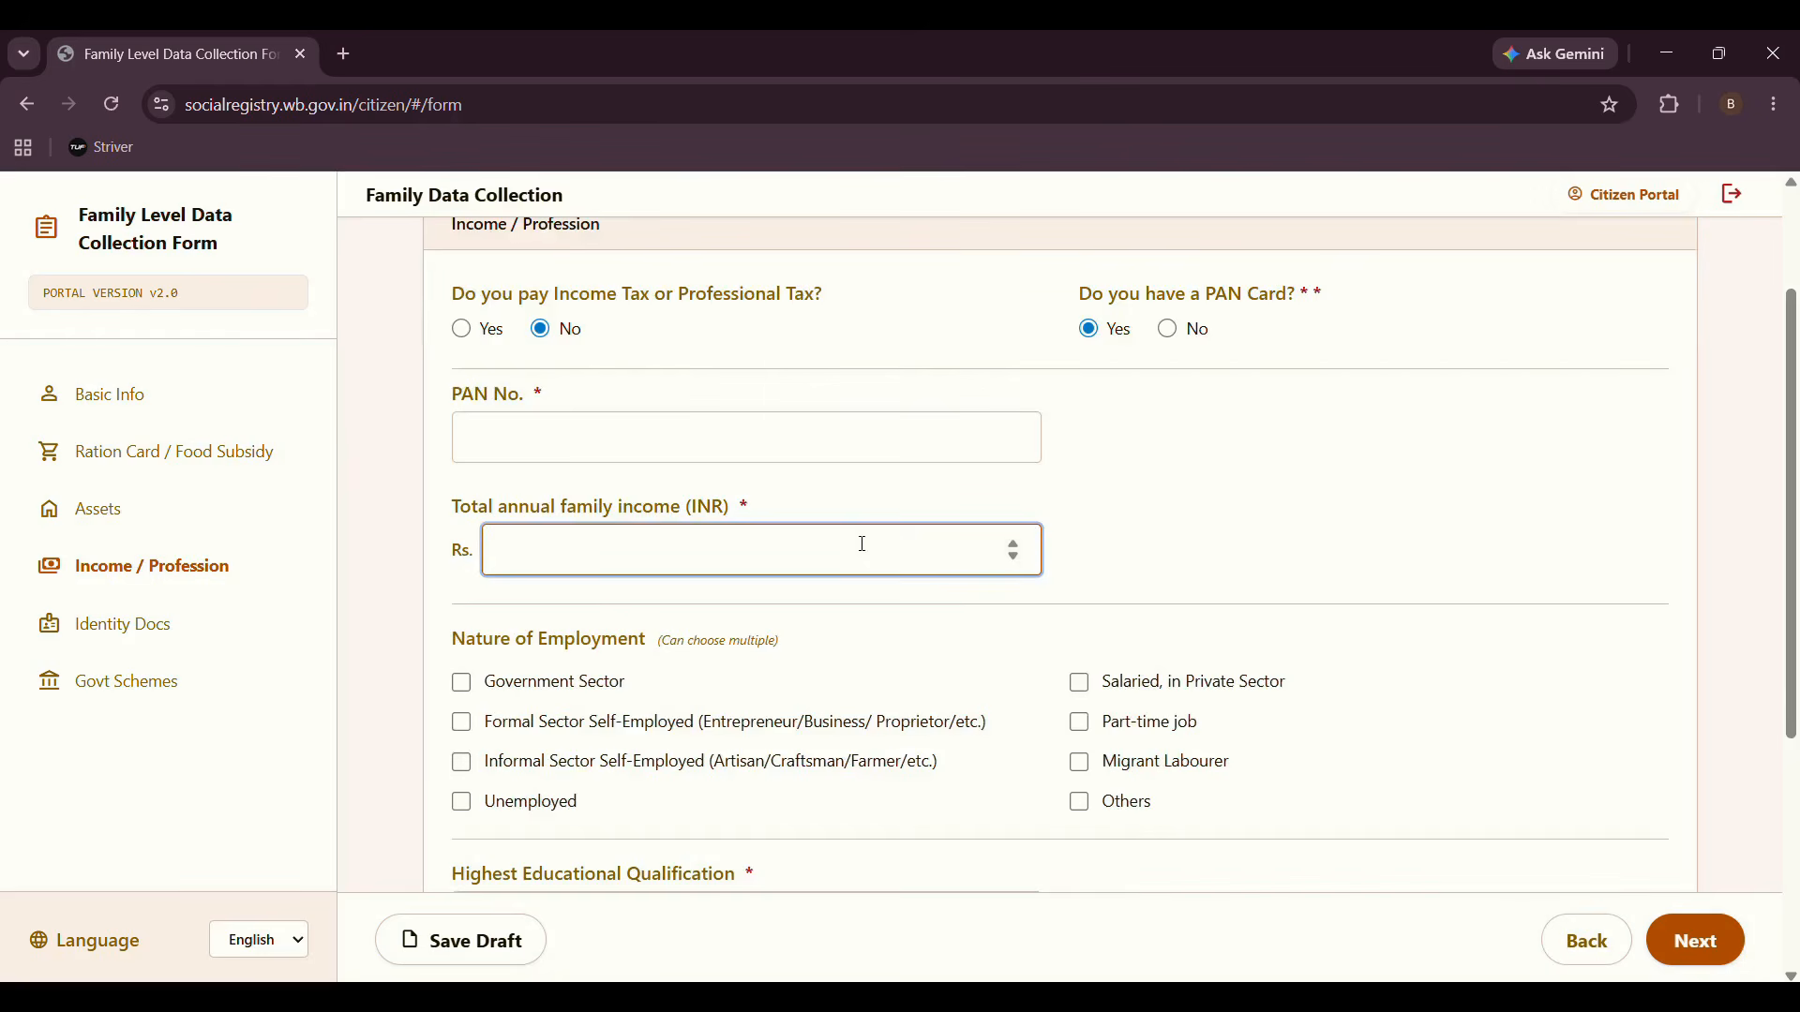
scroll(1161, 539, down, 1)
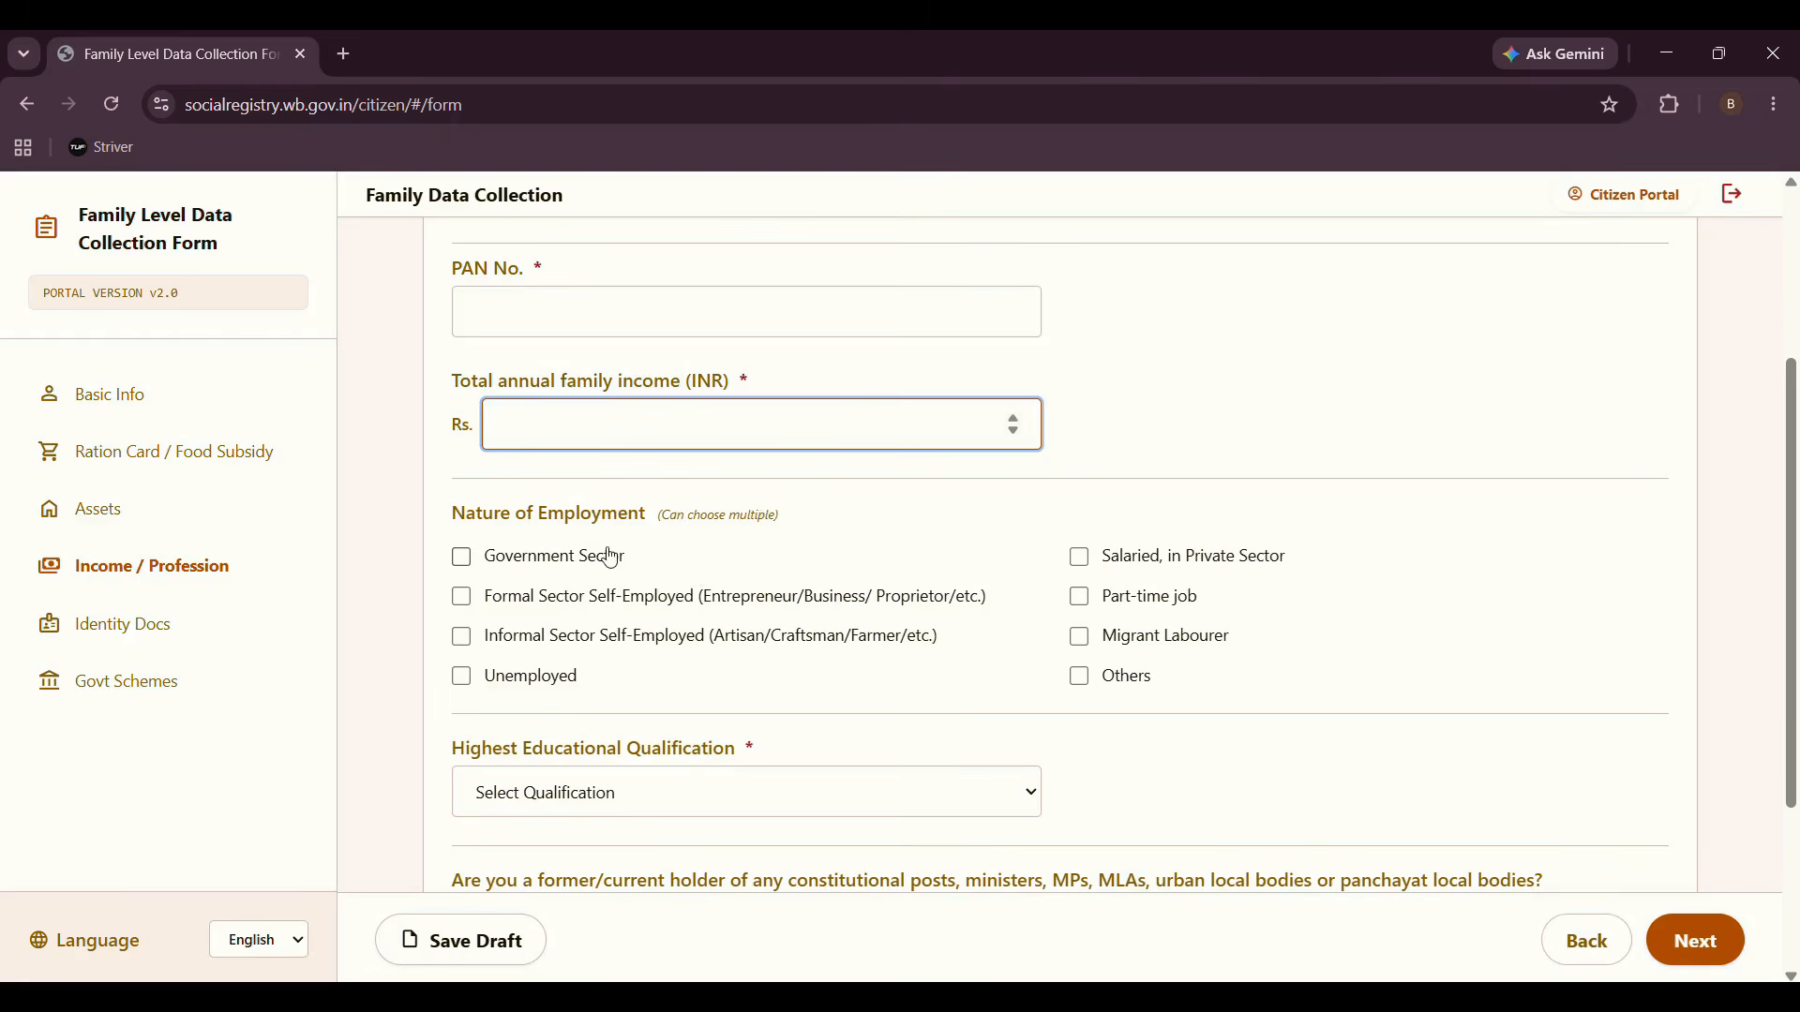
scroll(787, 559, down, 1)
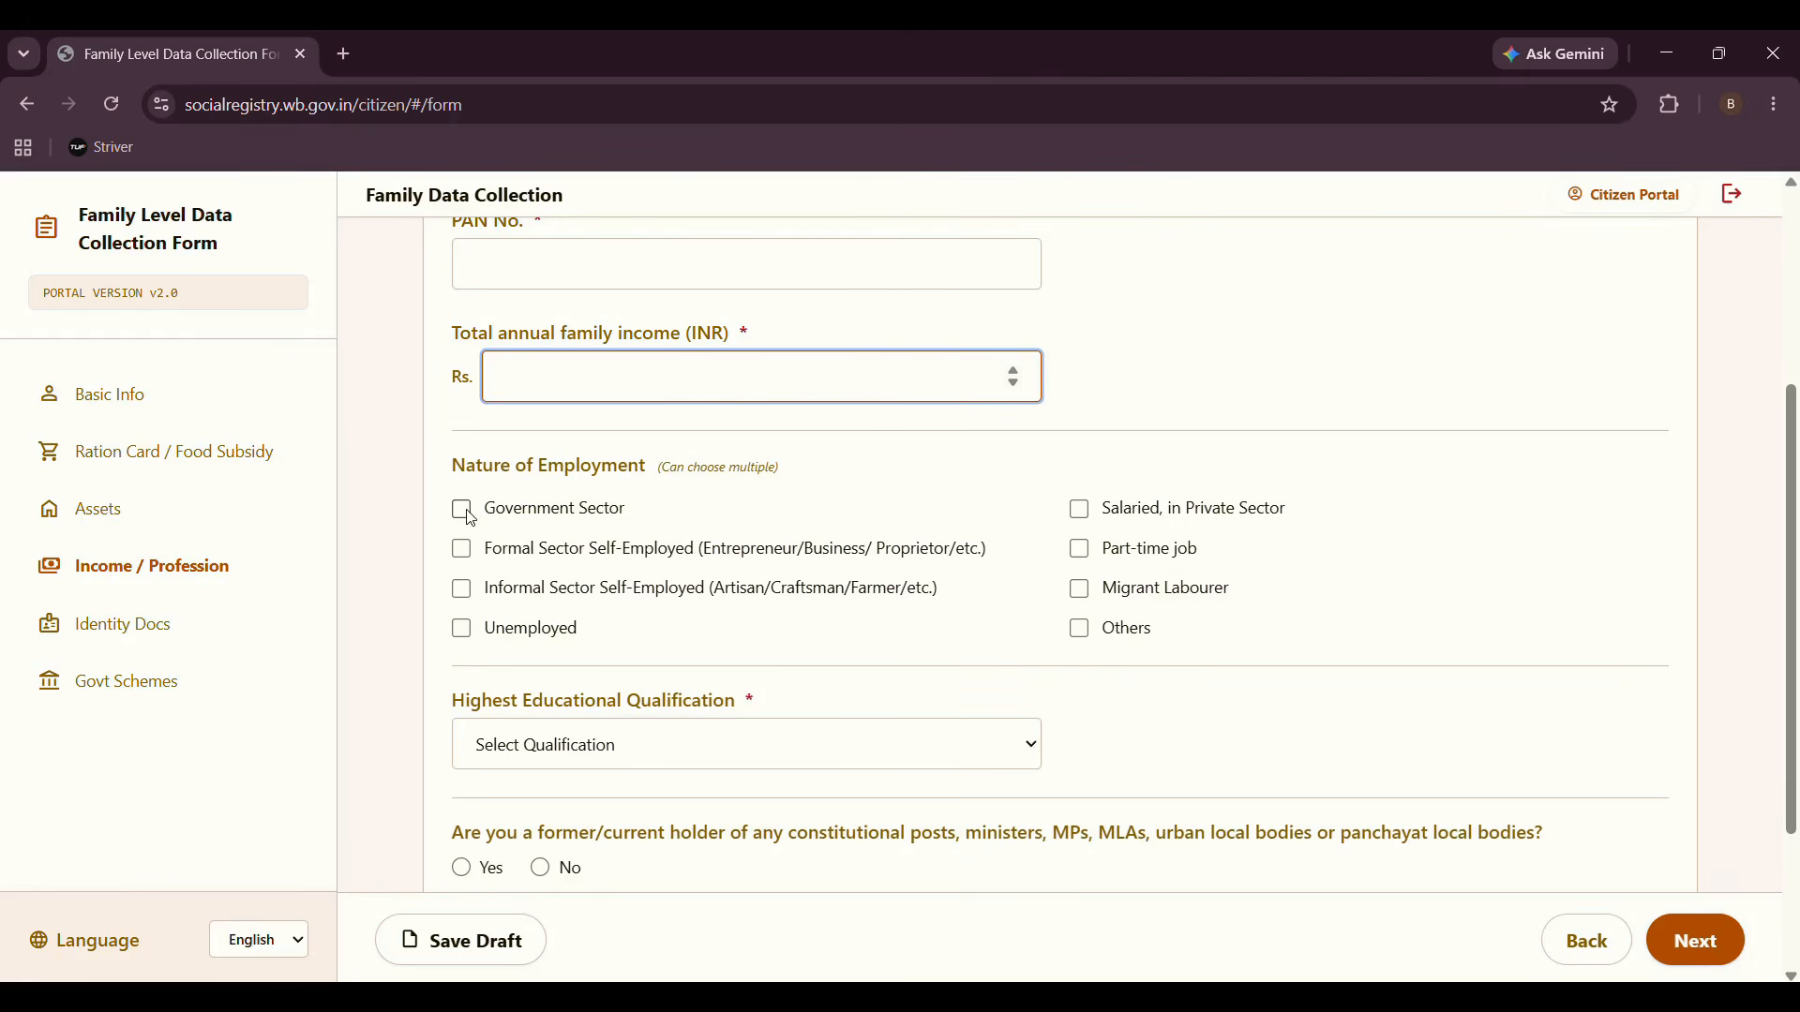
click(470, 513)
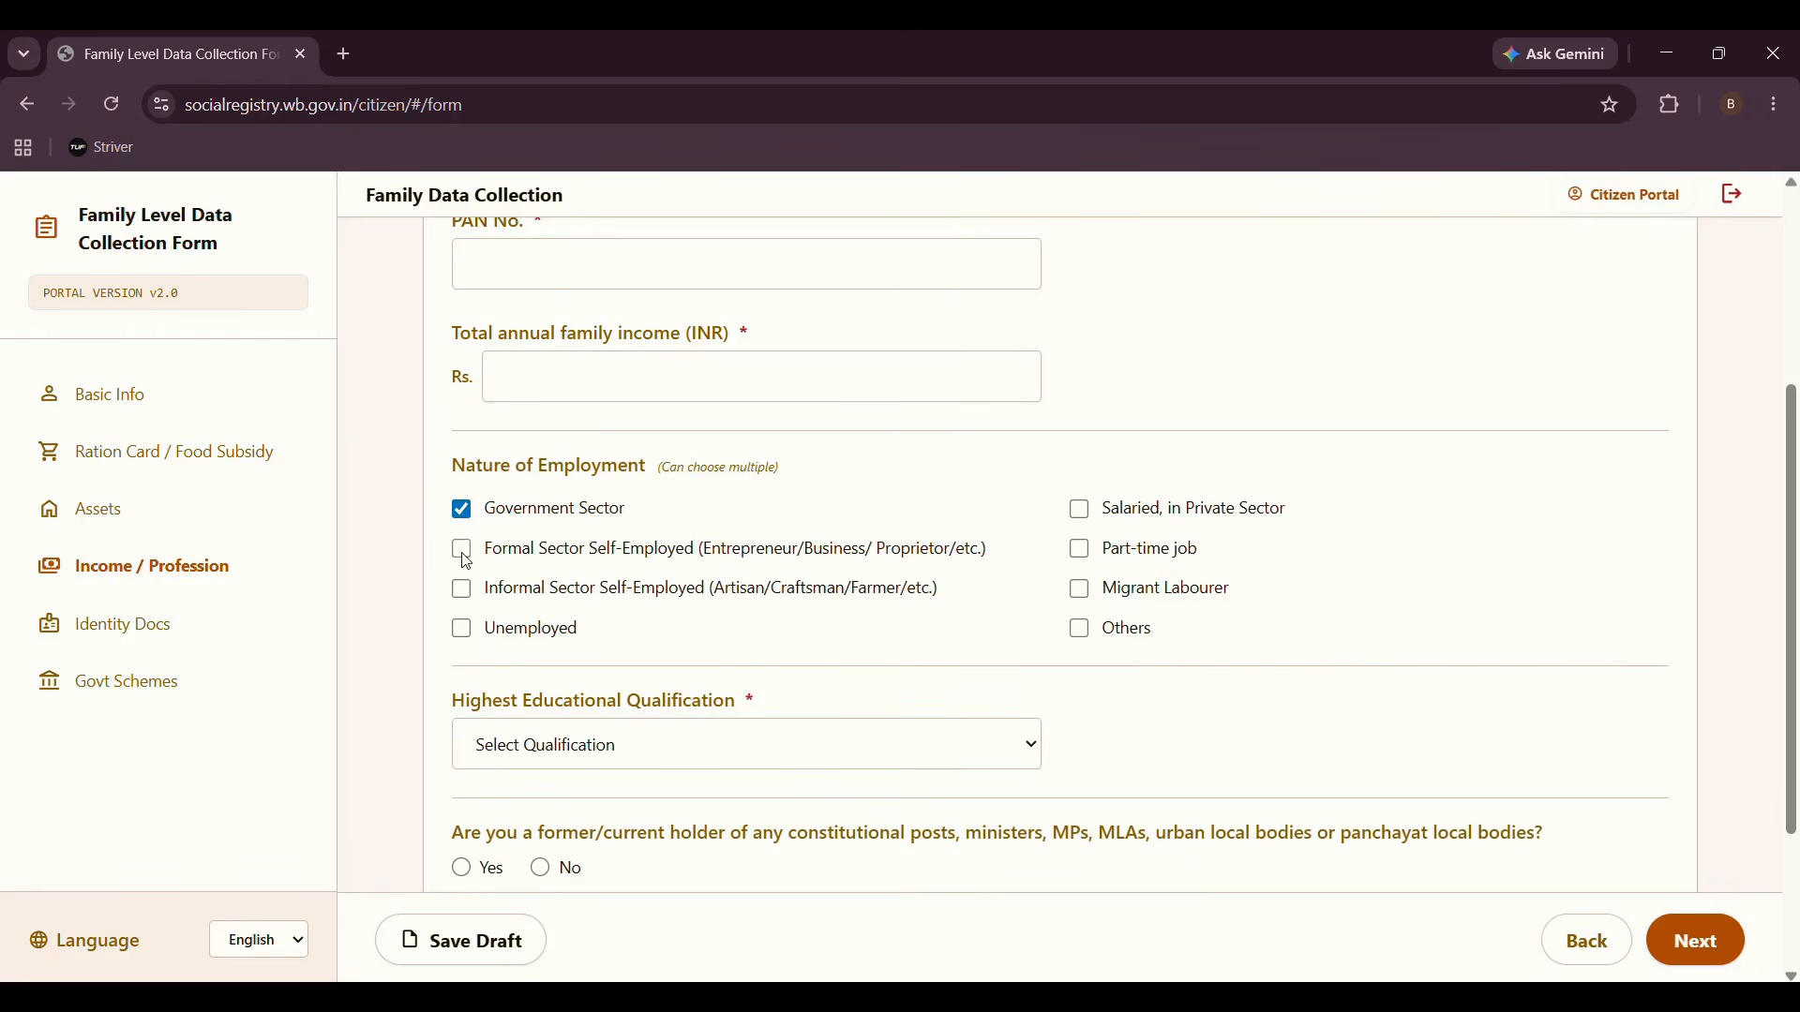
click(465, 555)
click(461, 551)
click(459, 634)
click(461, 636)
click(1078, 626)
click(1085, 592)
click(1081, 552)
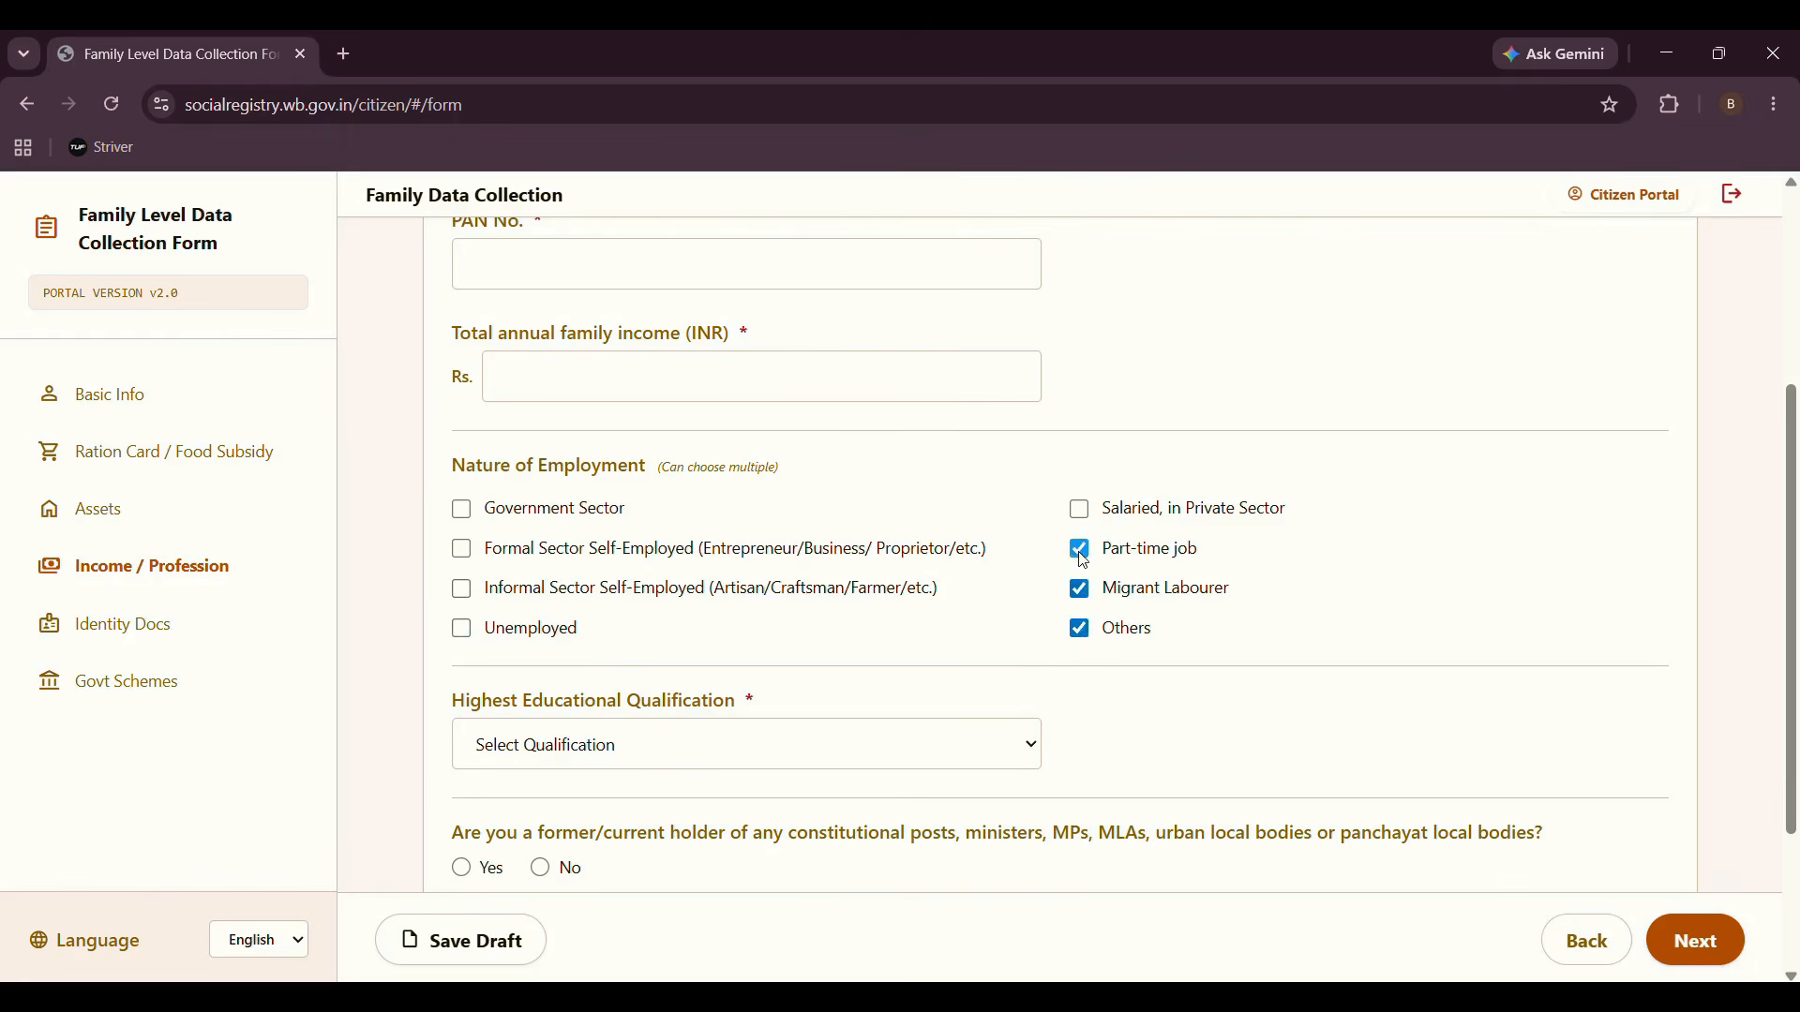
click(1081, 552)
click(1080, 589)
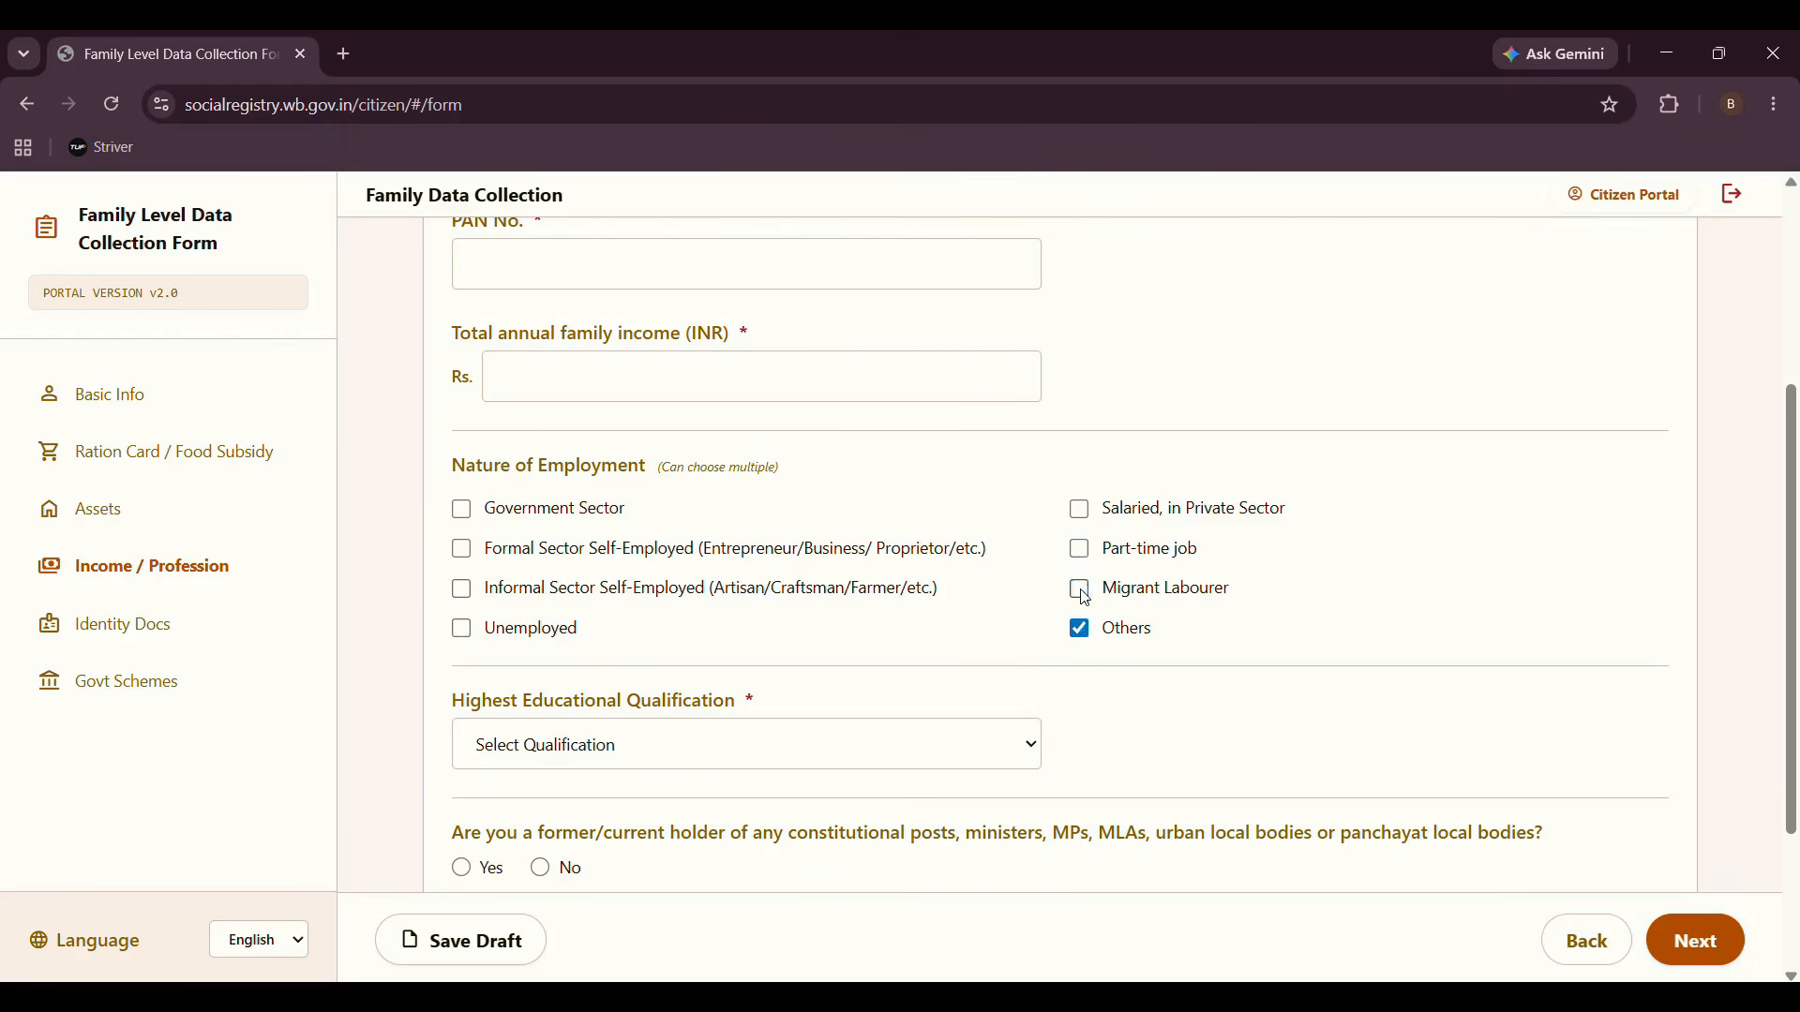
click(1085, 637)
scroll(1151, 733, down, 1)
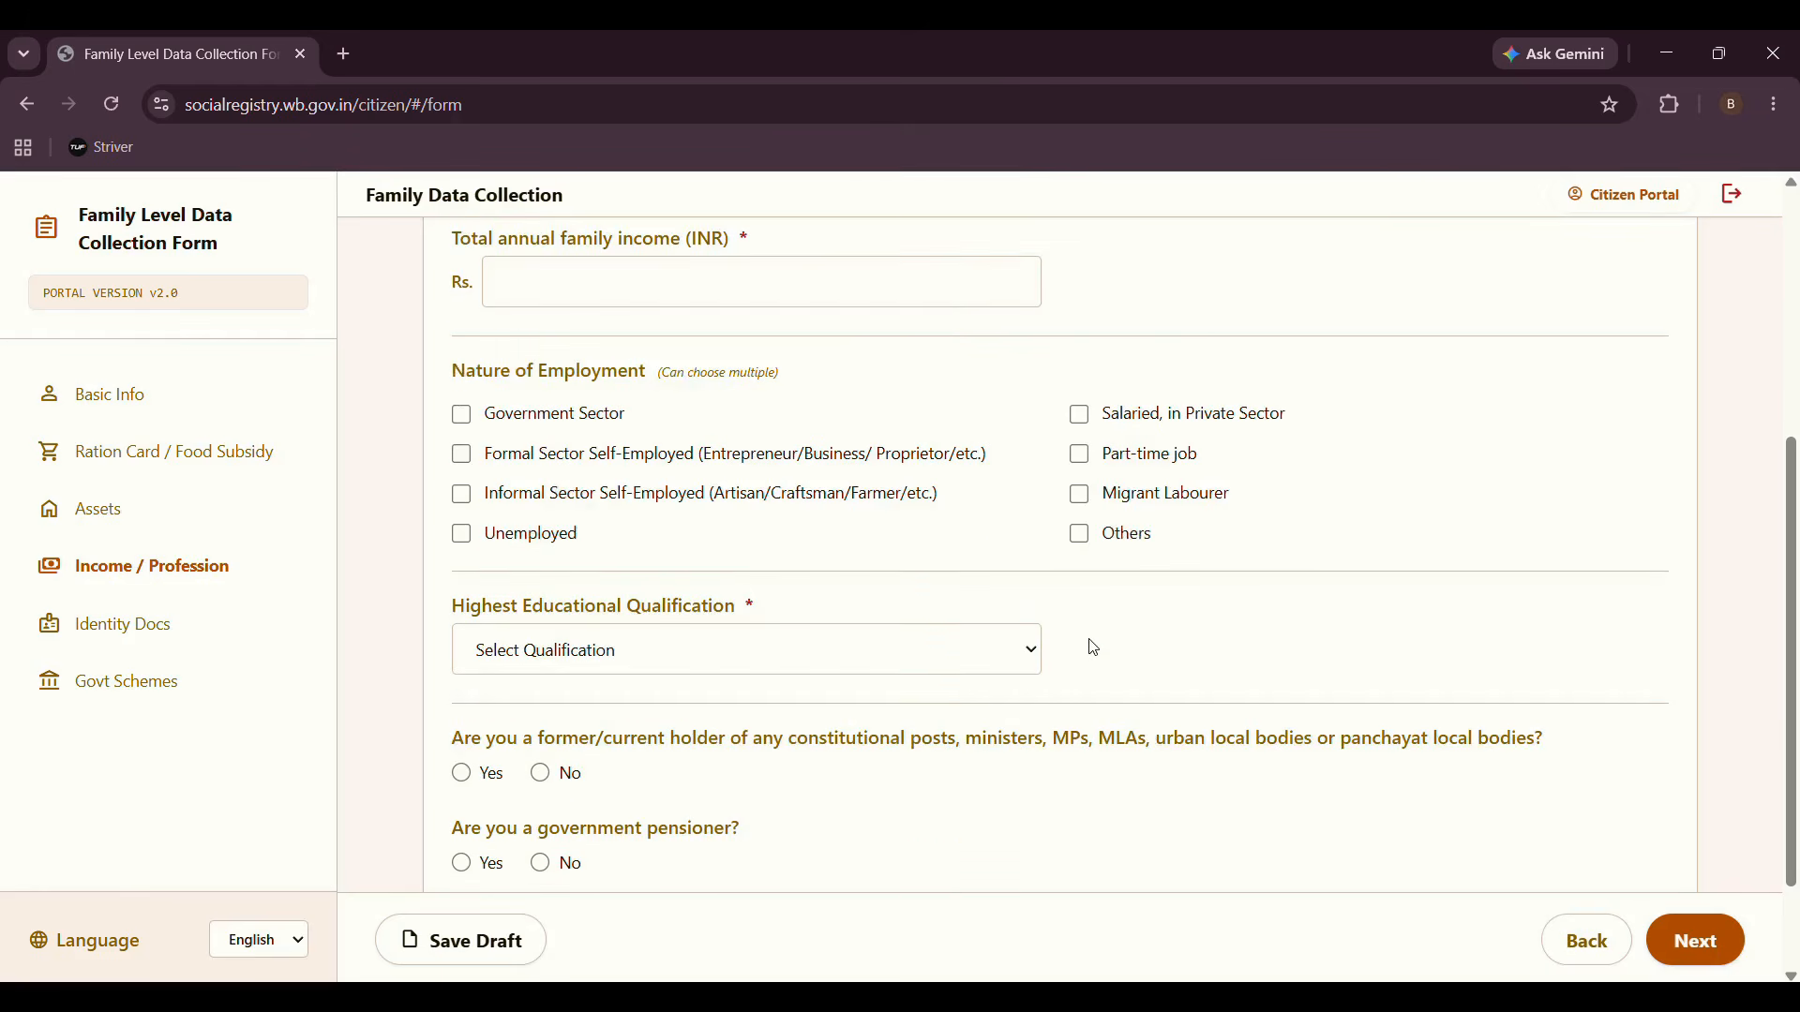
Choose Graduation as the head of family's highest educational qualification, after briefly trying 12th and 10th.
scroll(1178, 657, down, 1)
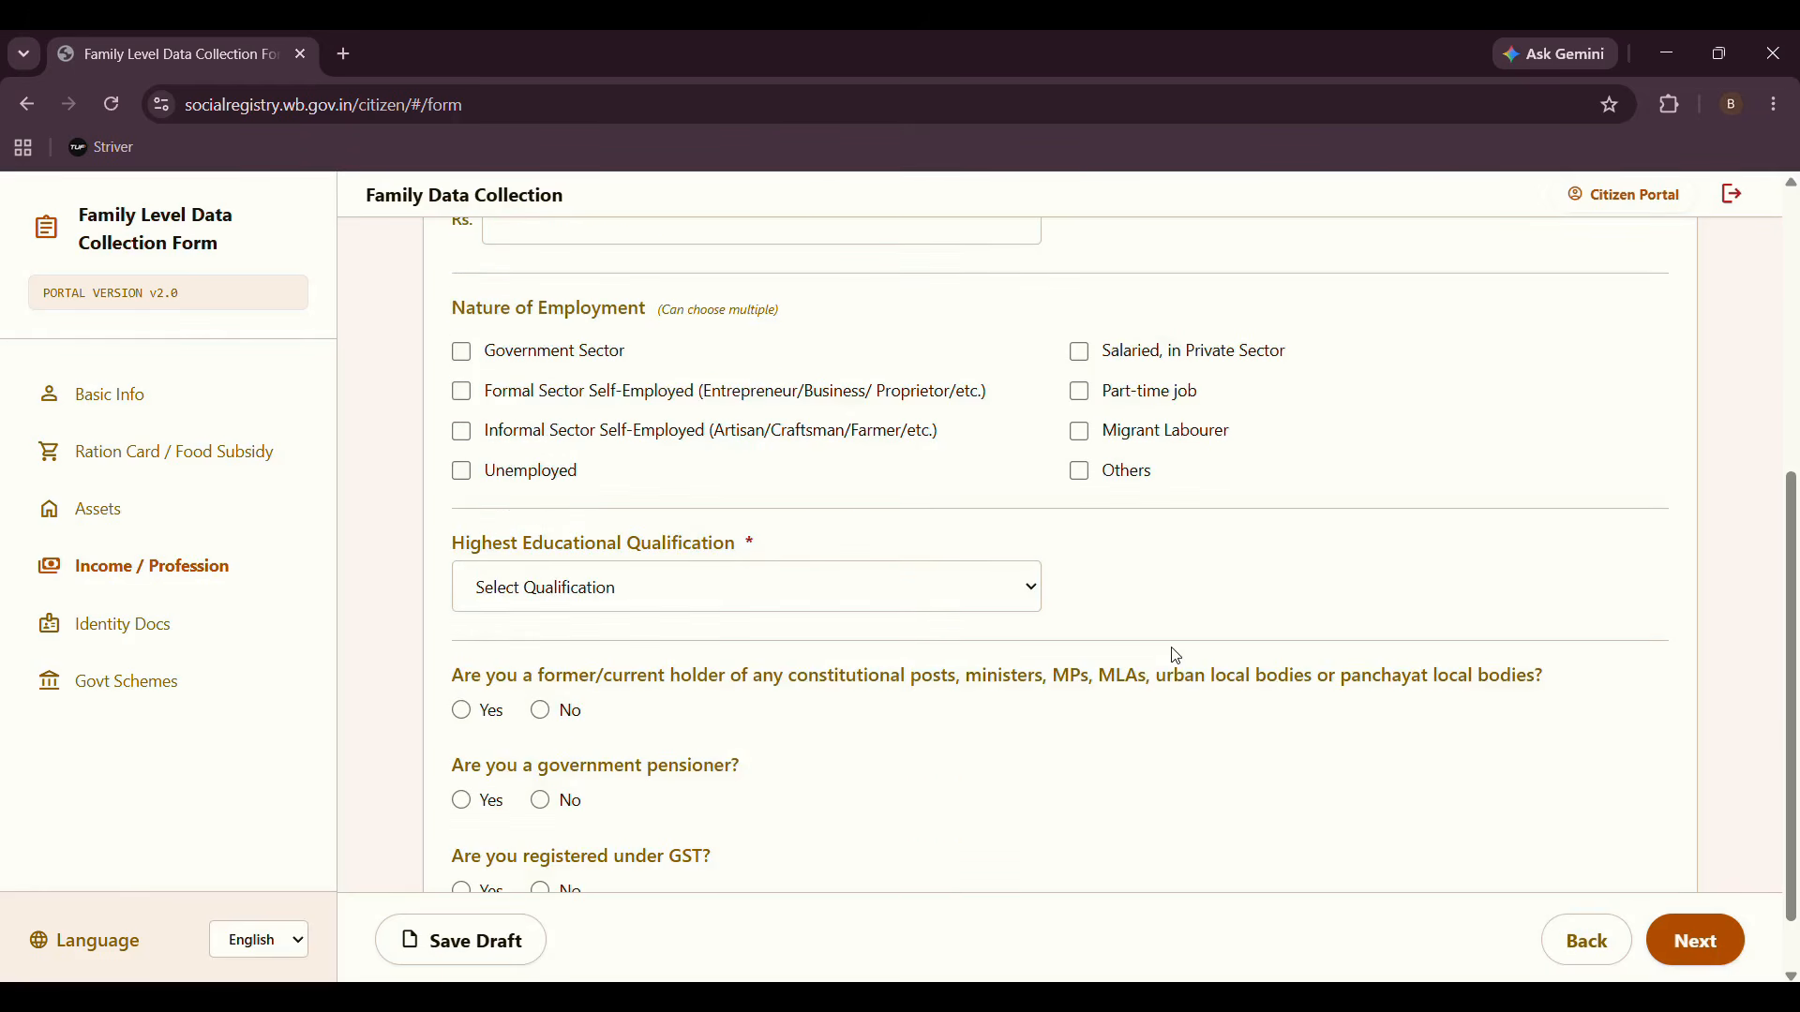
click(992, 594)
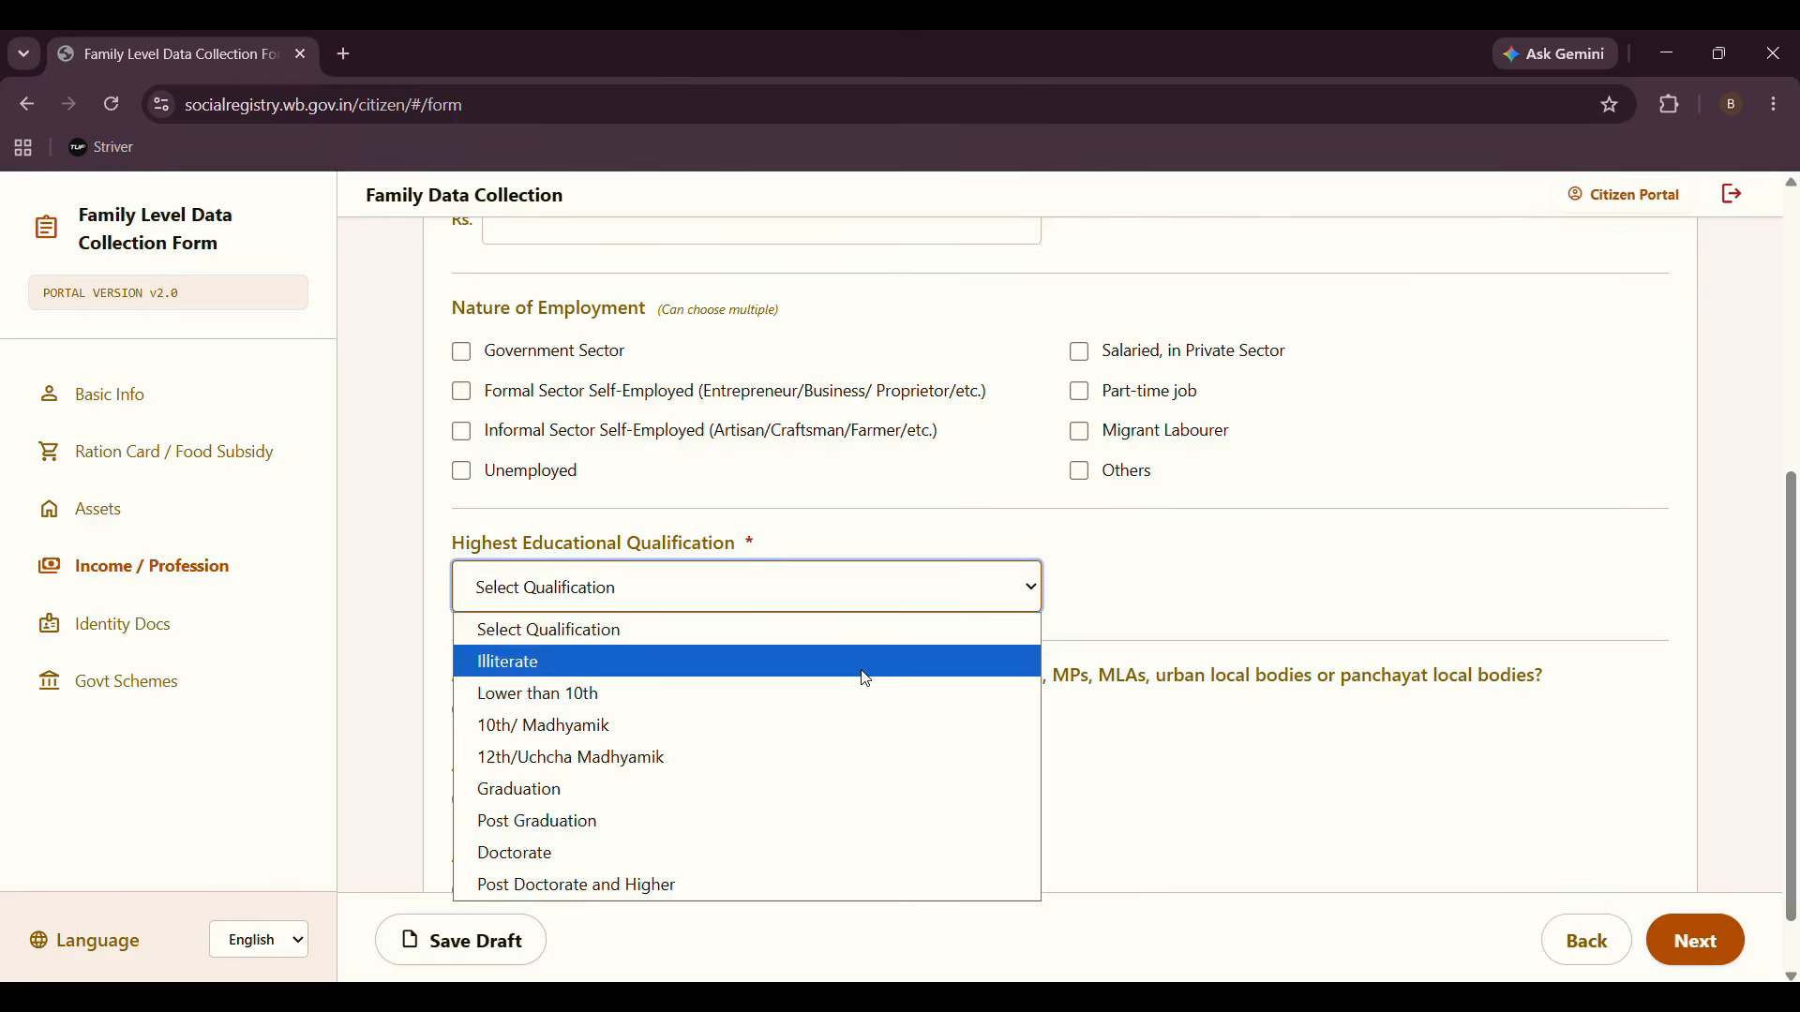
click(782, 768)
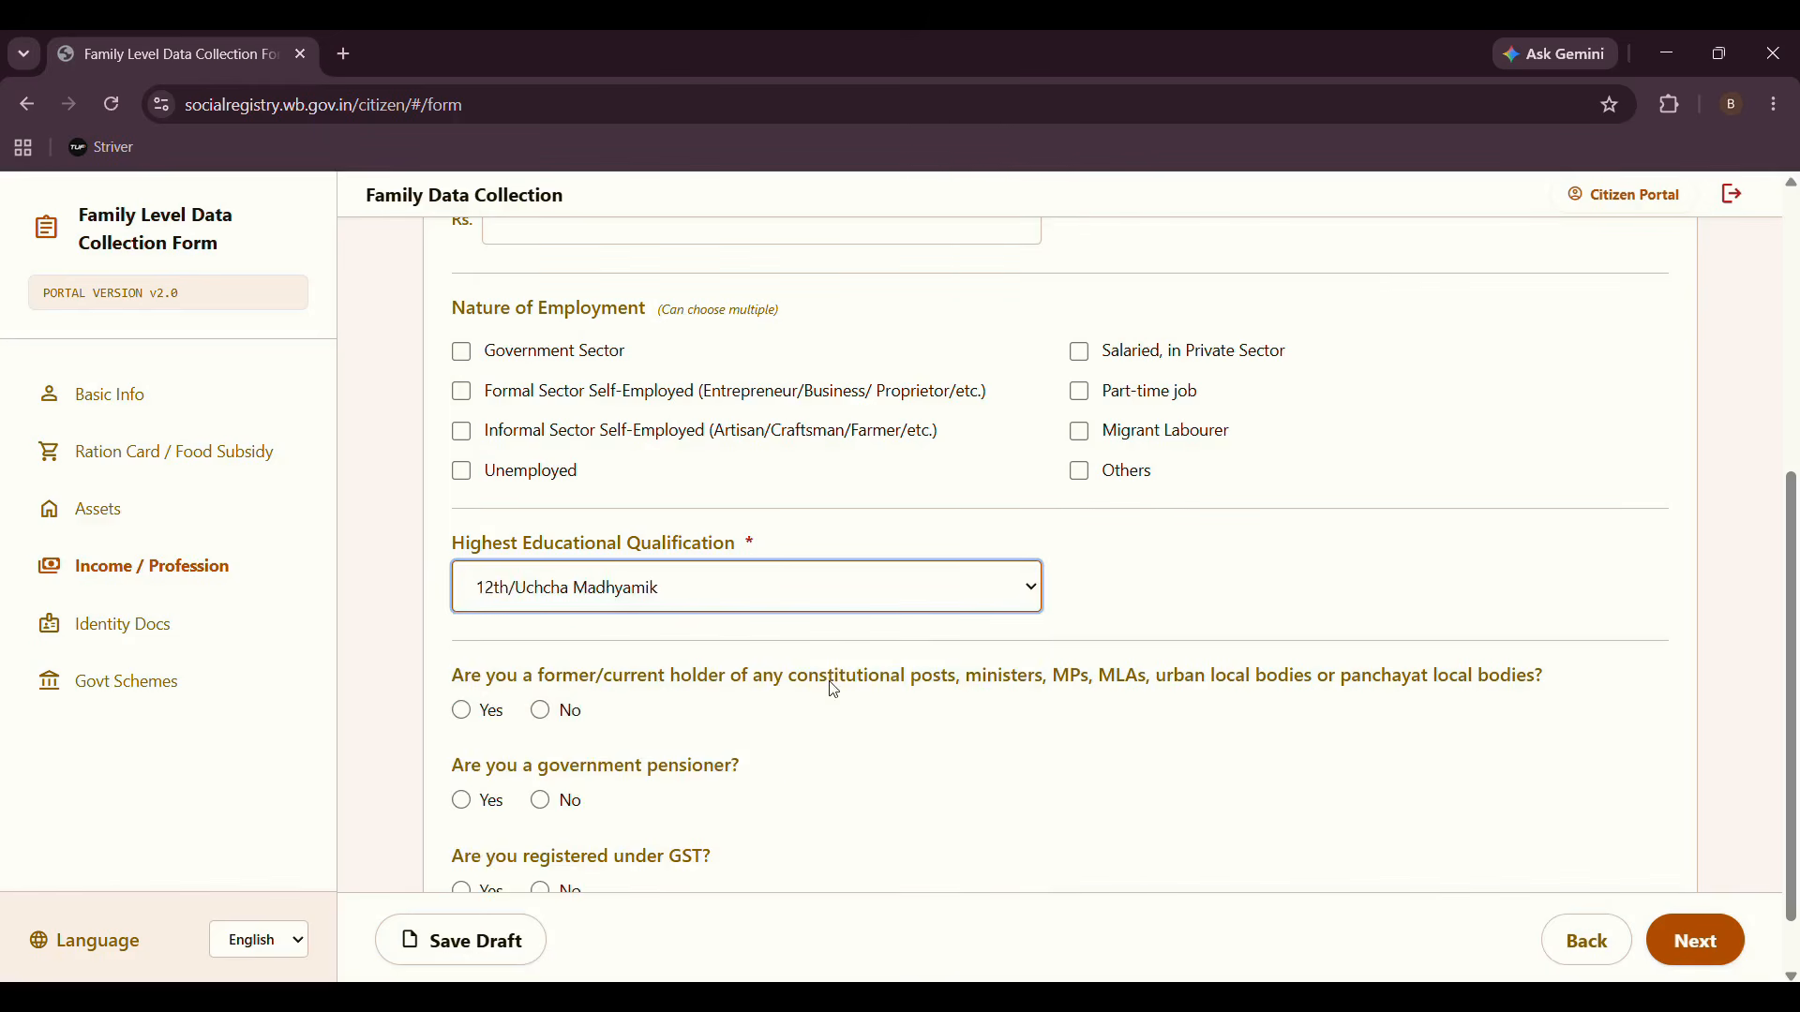
click(907, 587)
click(791, 724)
click(923, 585)
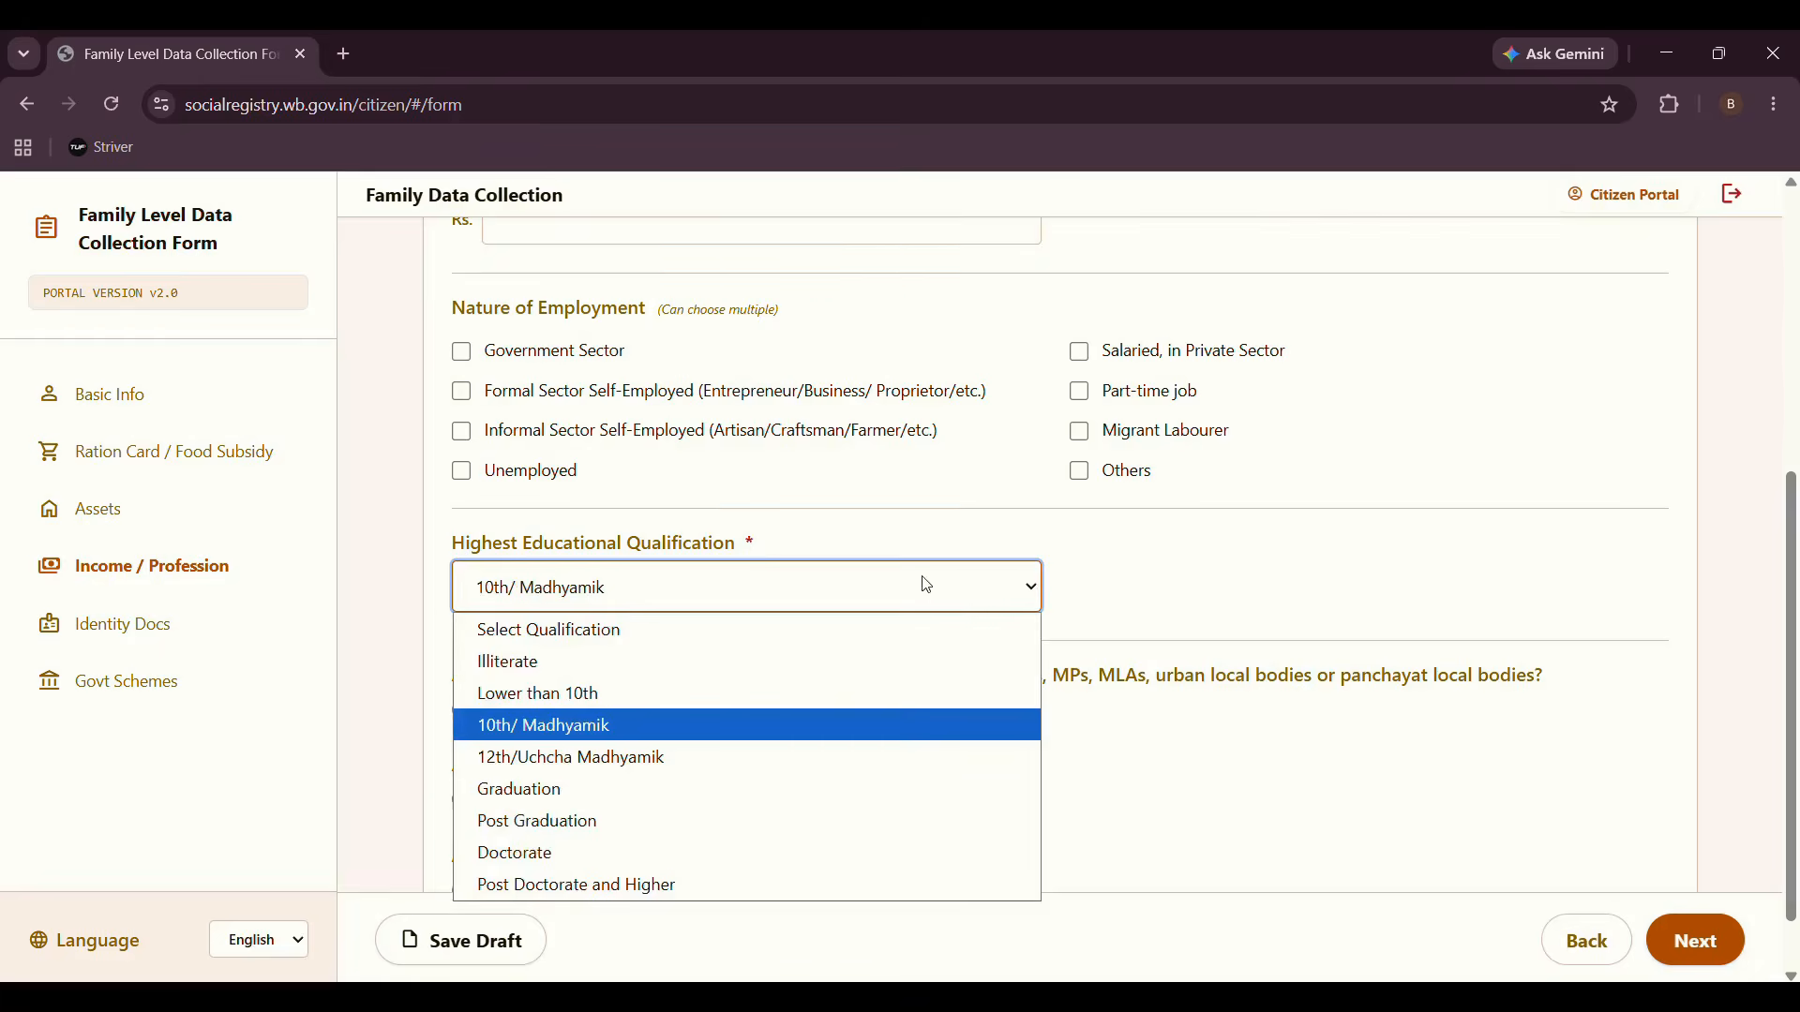
click(761, 787)
scroll(1003, 732, down, 1)
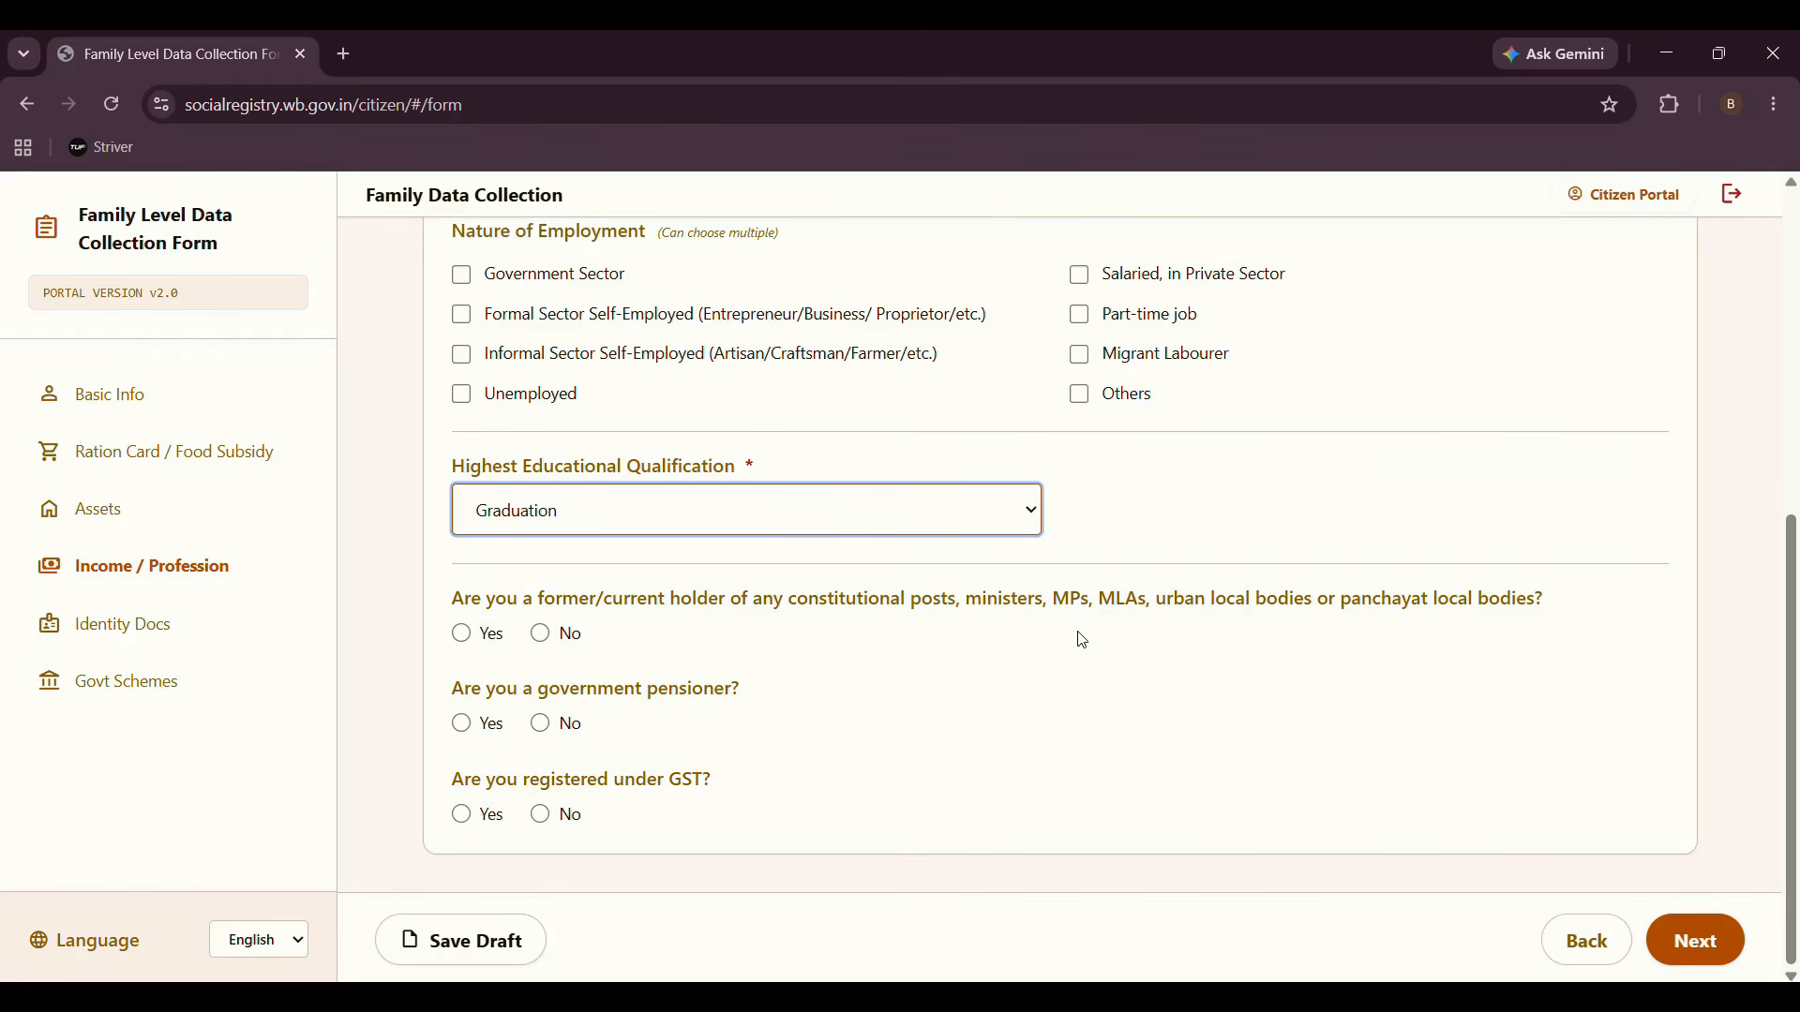
Answer No to constitutional posts and government pensioner, and Yes to GST registration.
click(543, 637)
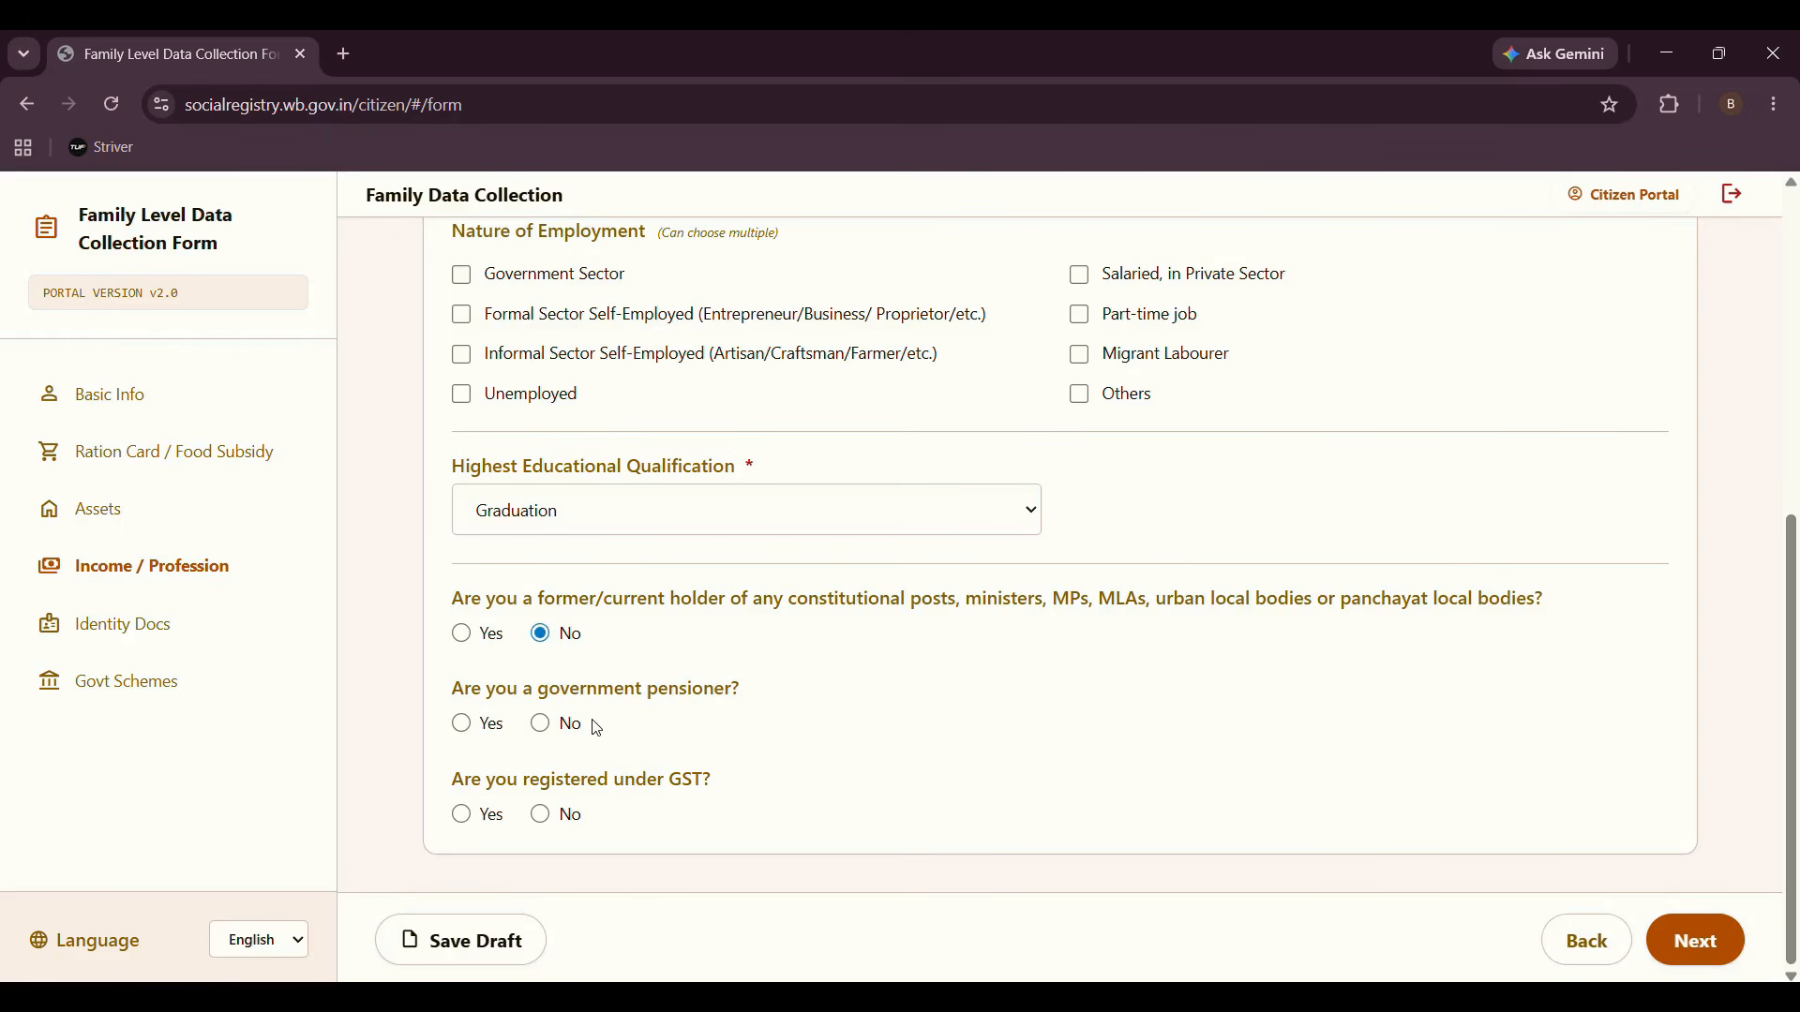
click(467, 730)
click(543, 726)
click(541, 815)
click(463, 819)
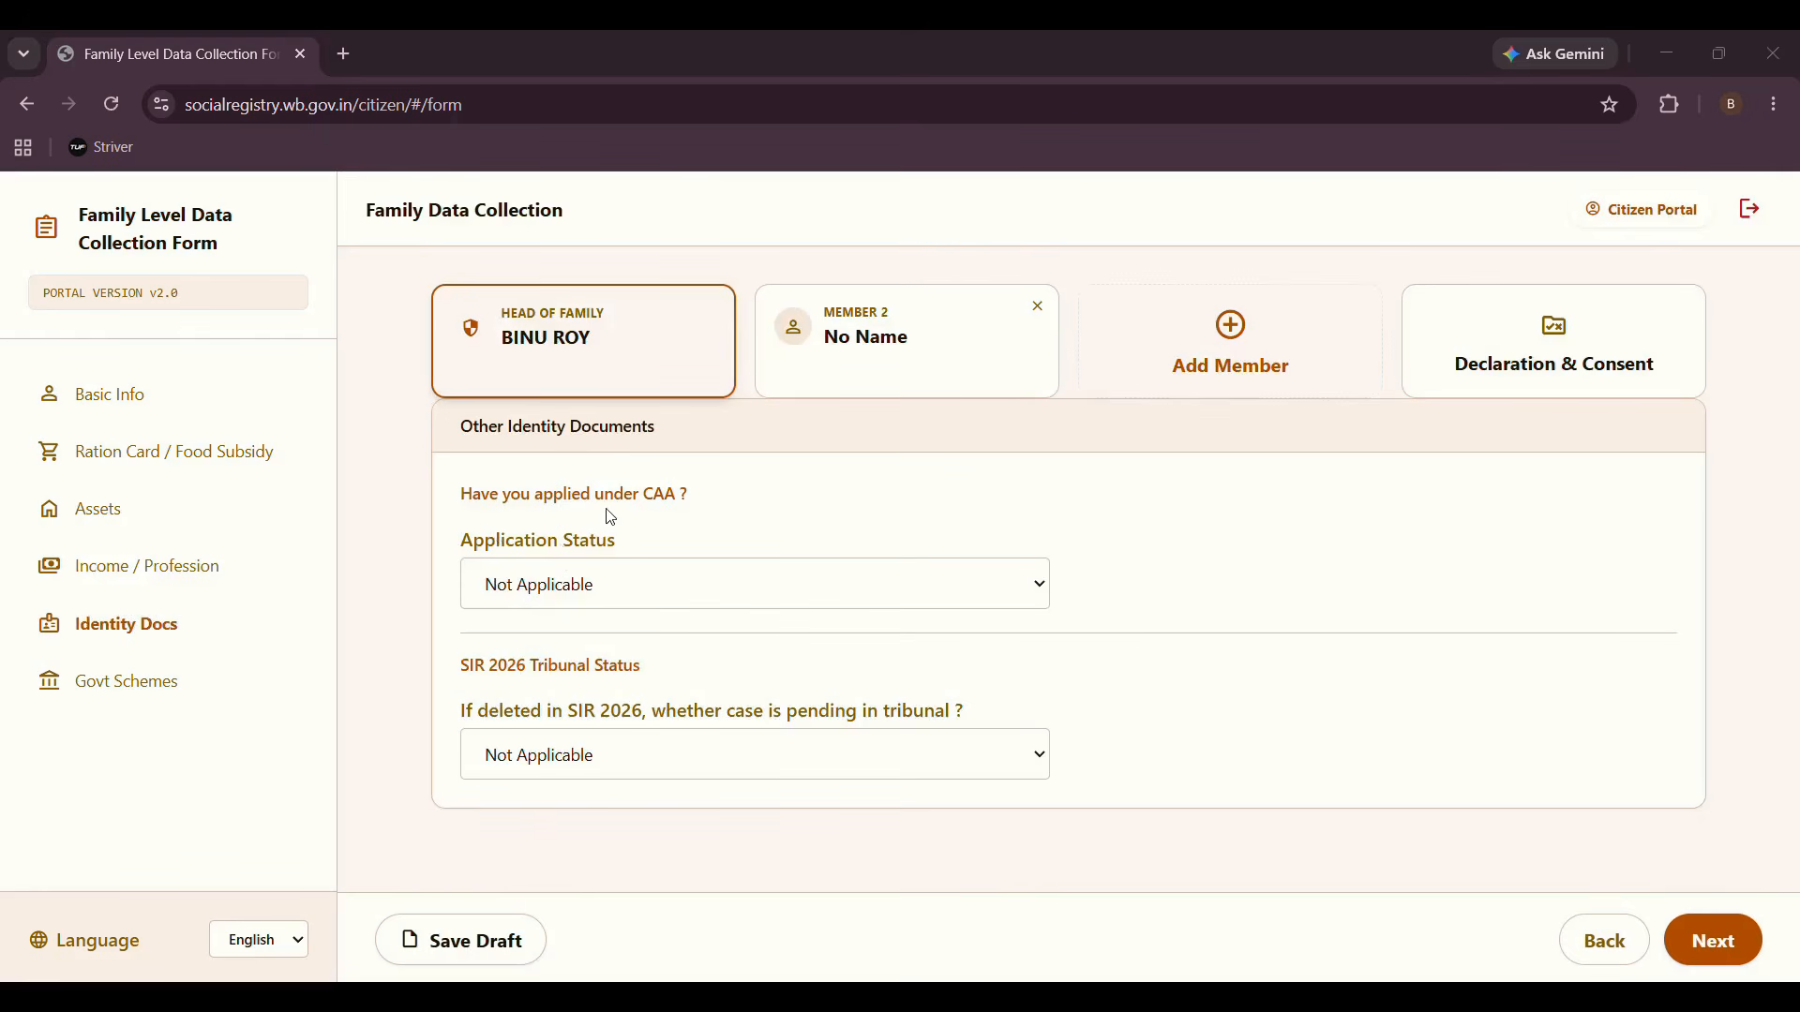
Return the CAA application status to Not Applicable after trying Applied and Issued.
click(796, 598)
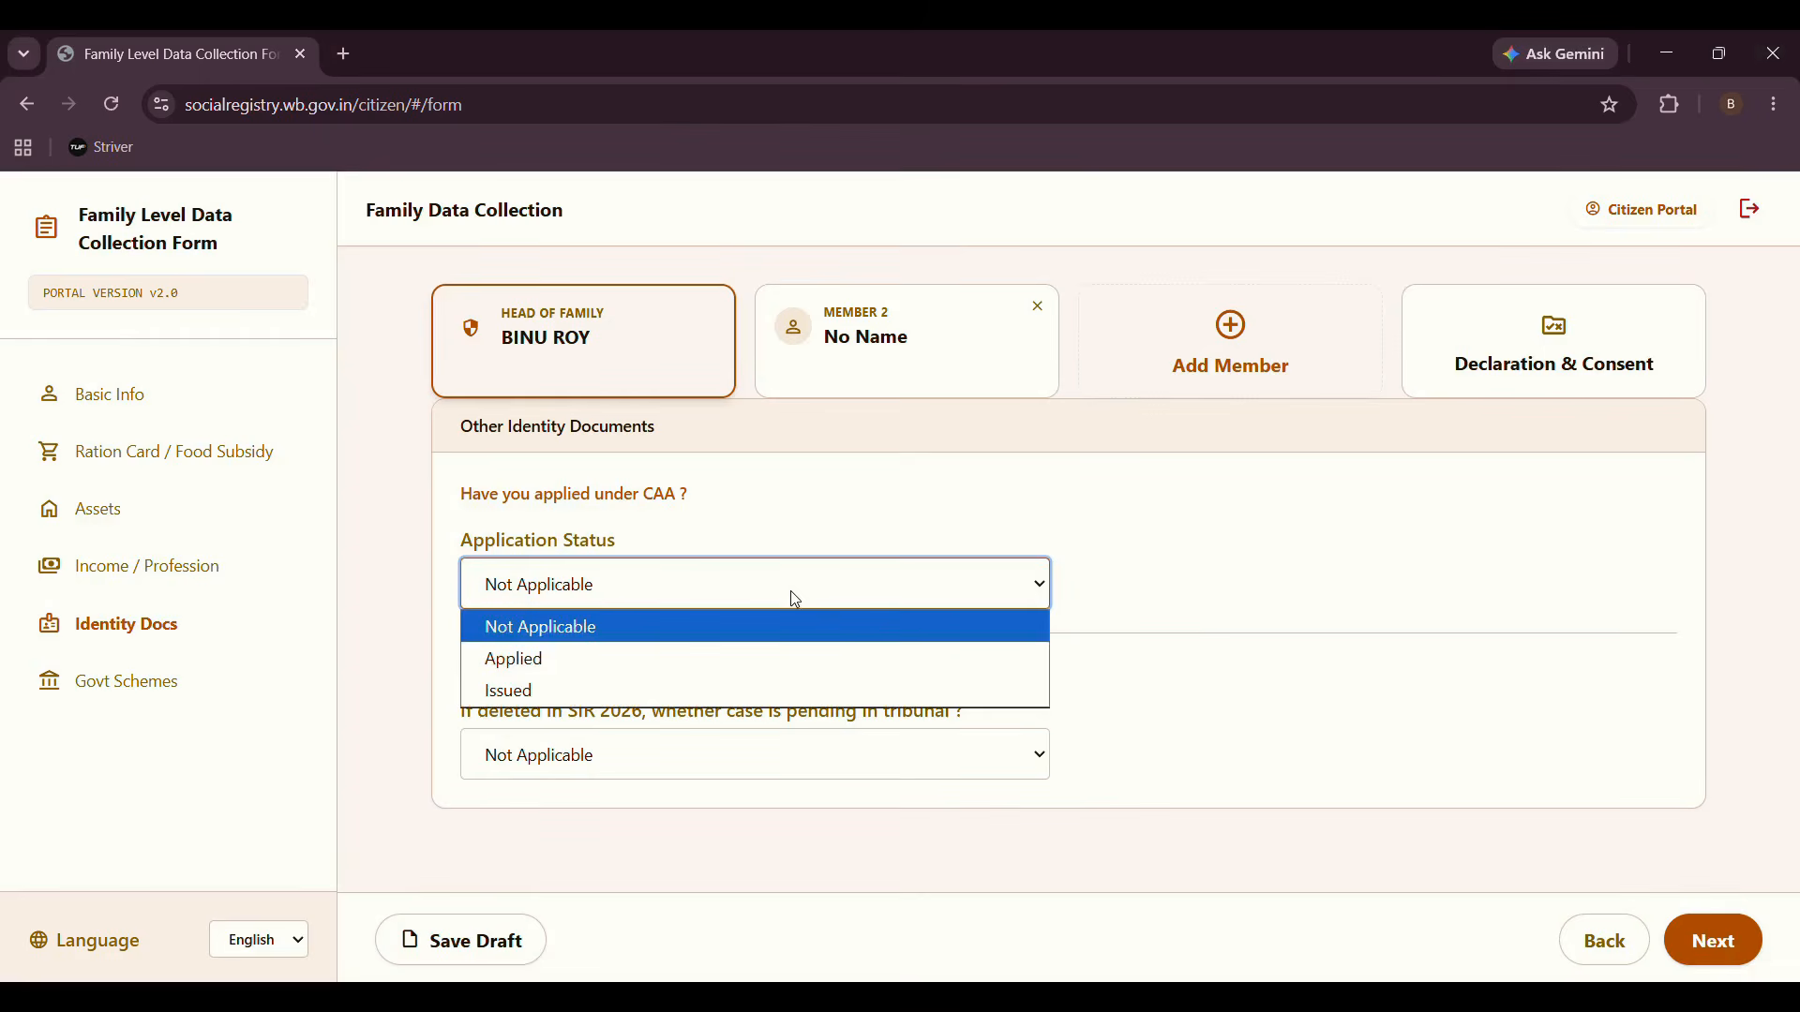
click(741, 658)
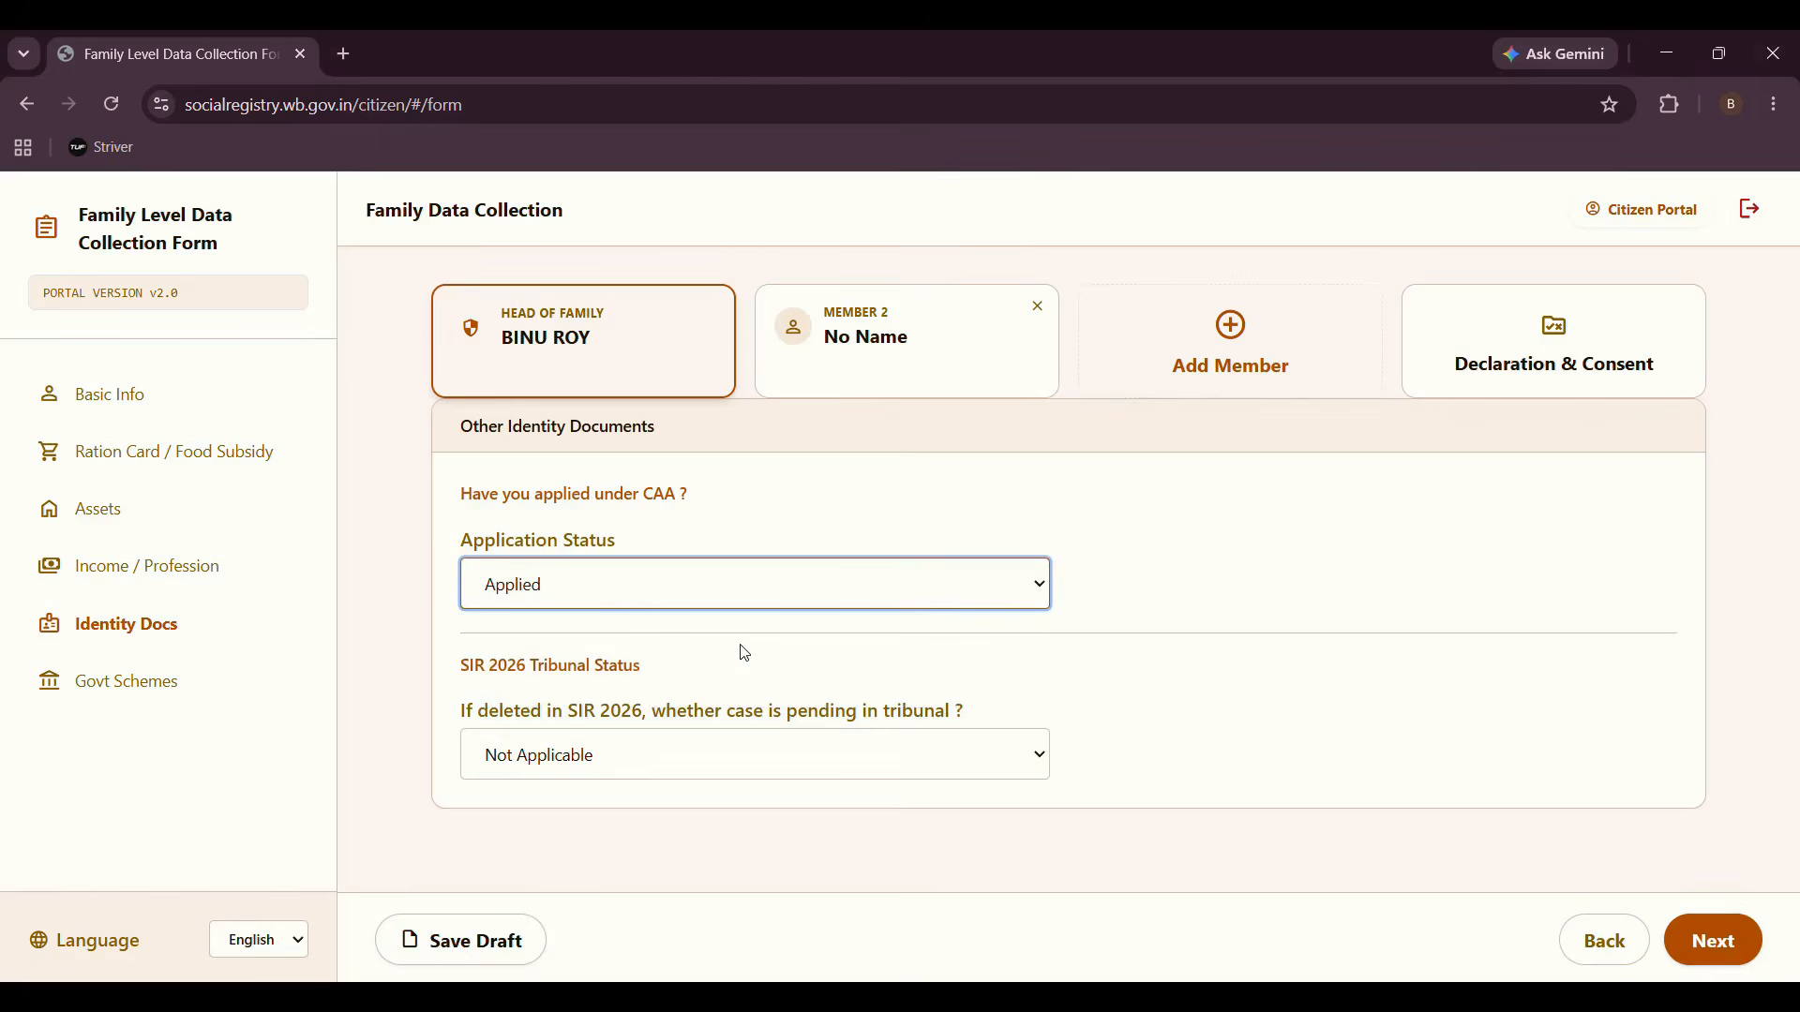
click(756, 602)
click(705, 692)
click(784, 570)
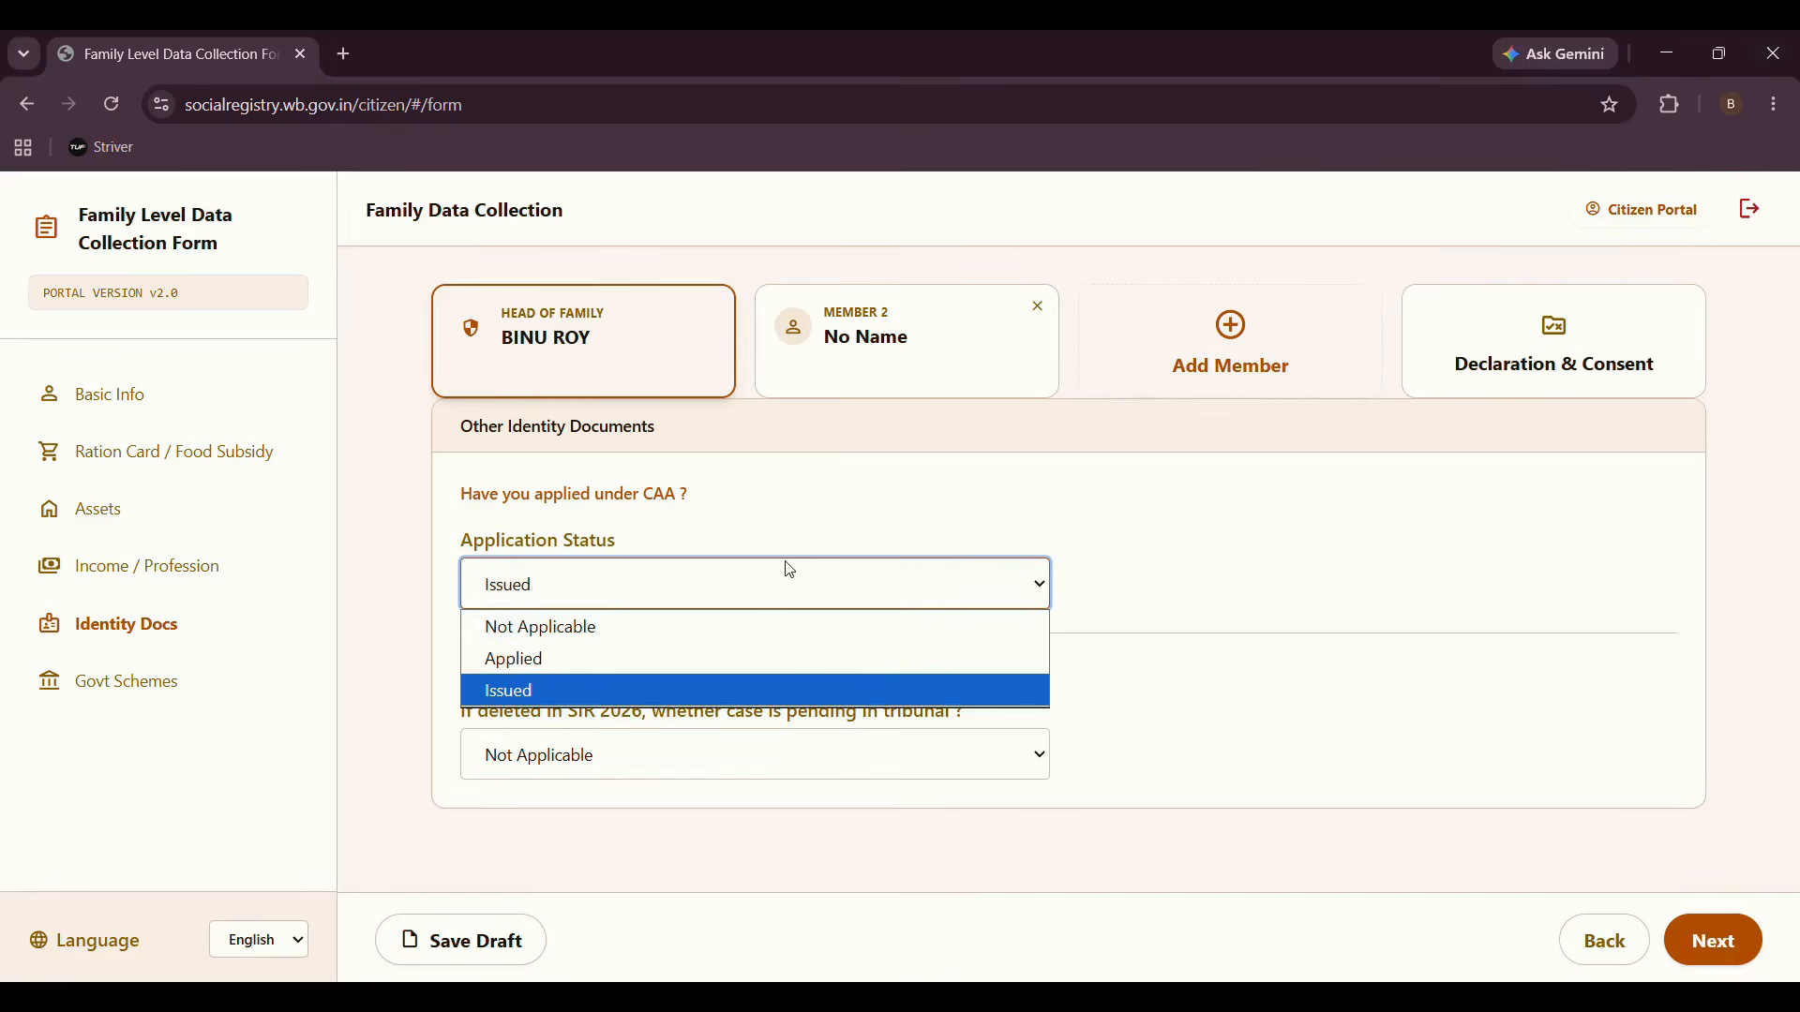
click(720, 644)
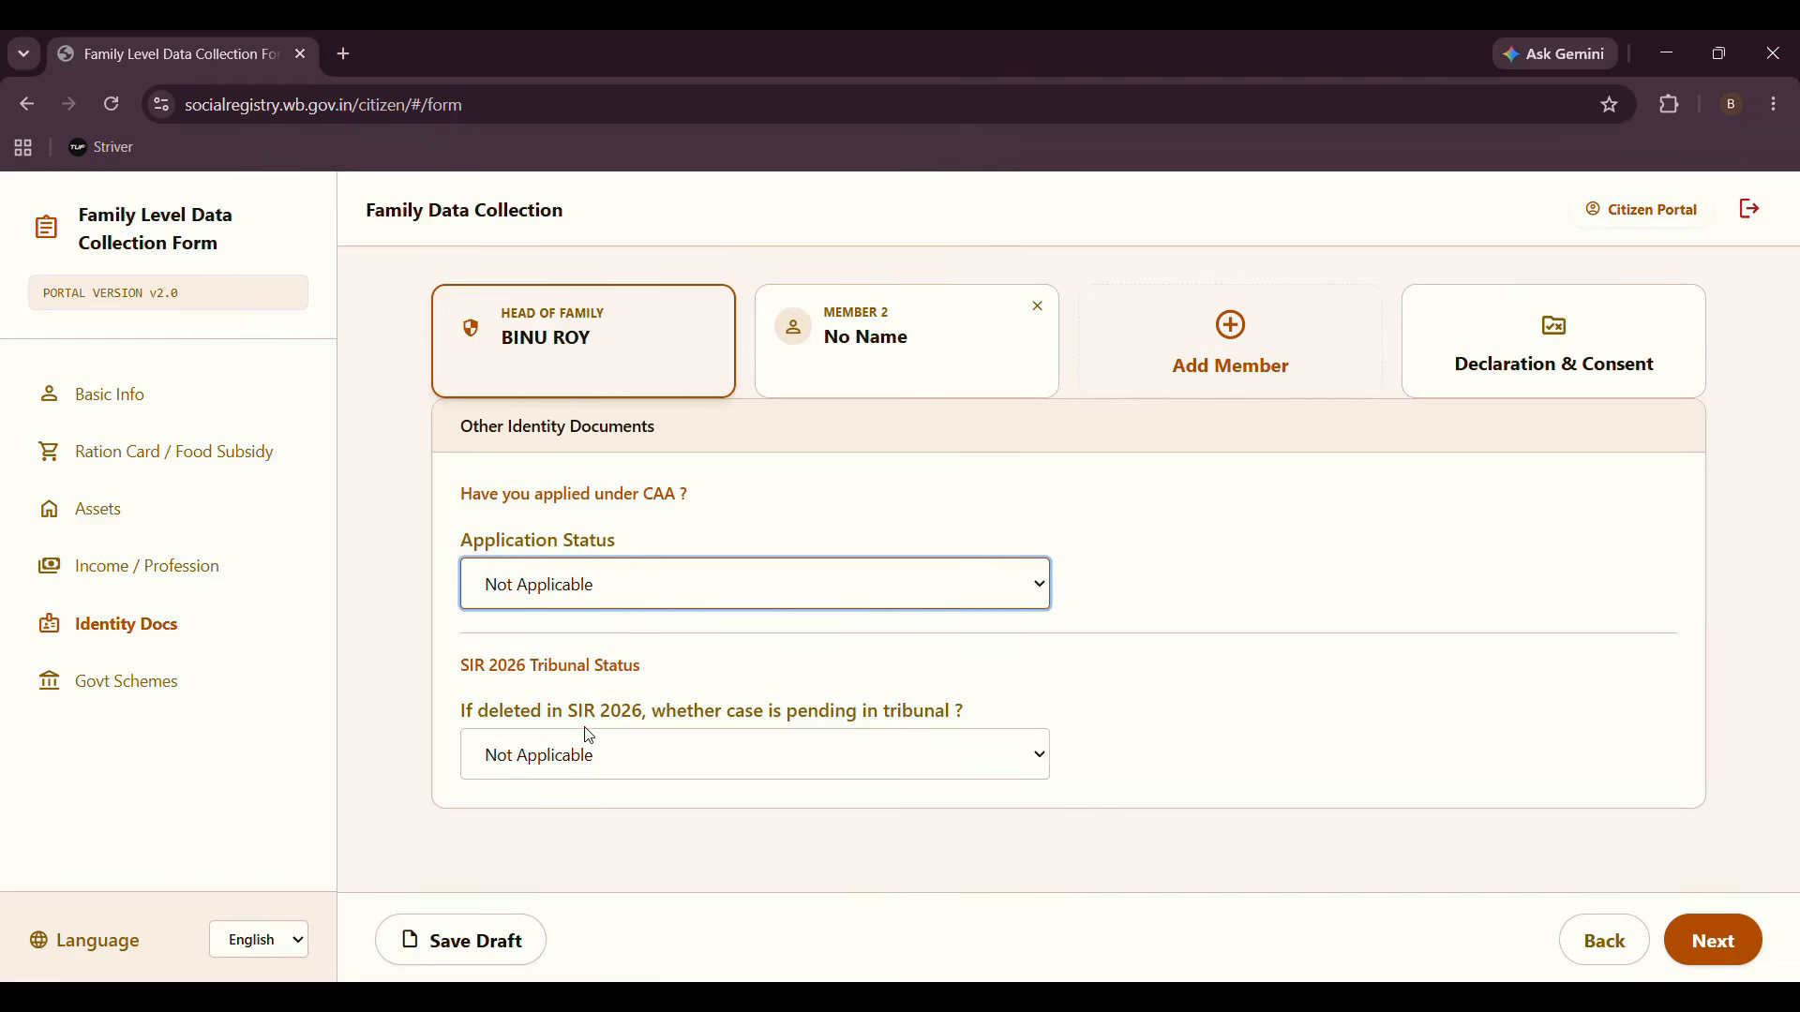
Return the SIR 2026 tribunal status to Not Applicable after trying Yes and No, then continue.
click(739, 767)
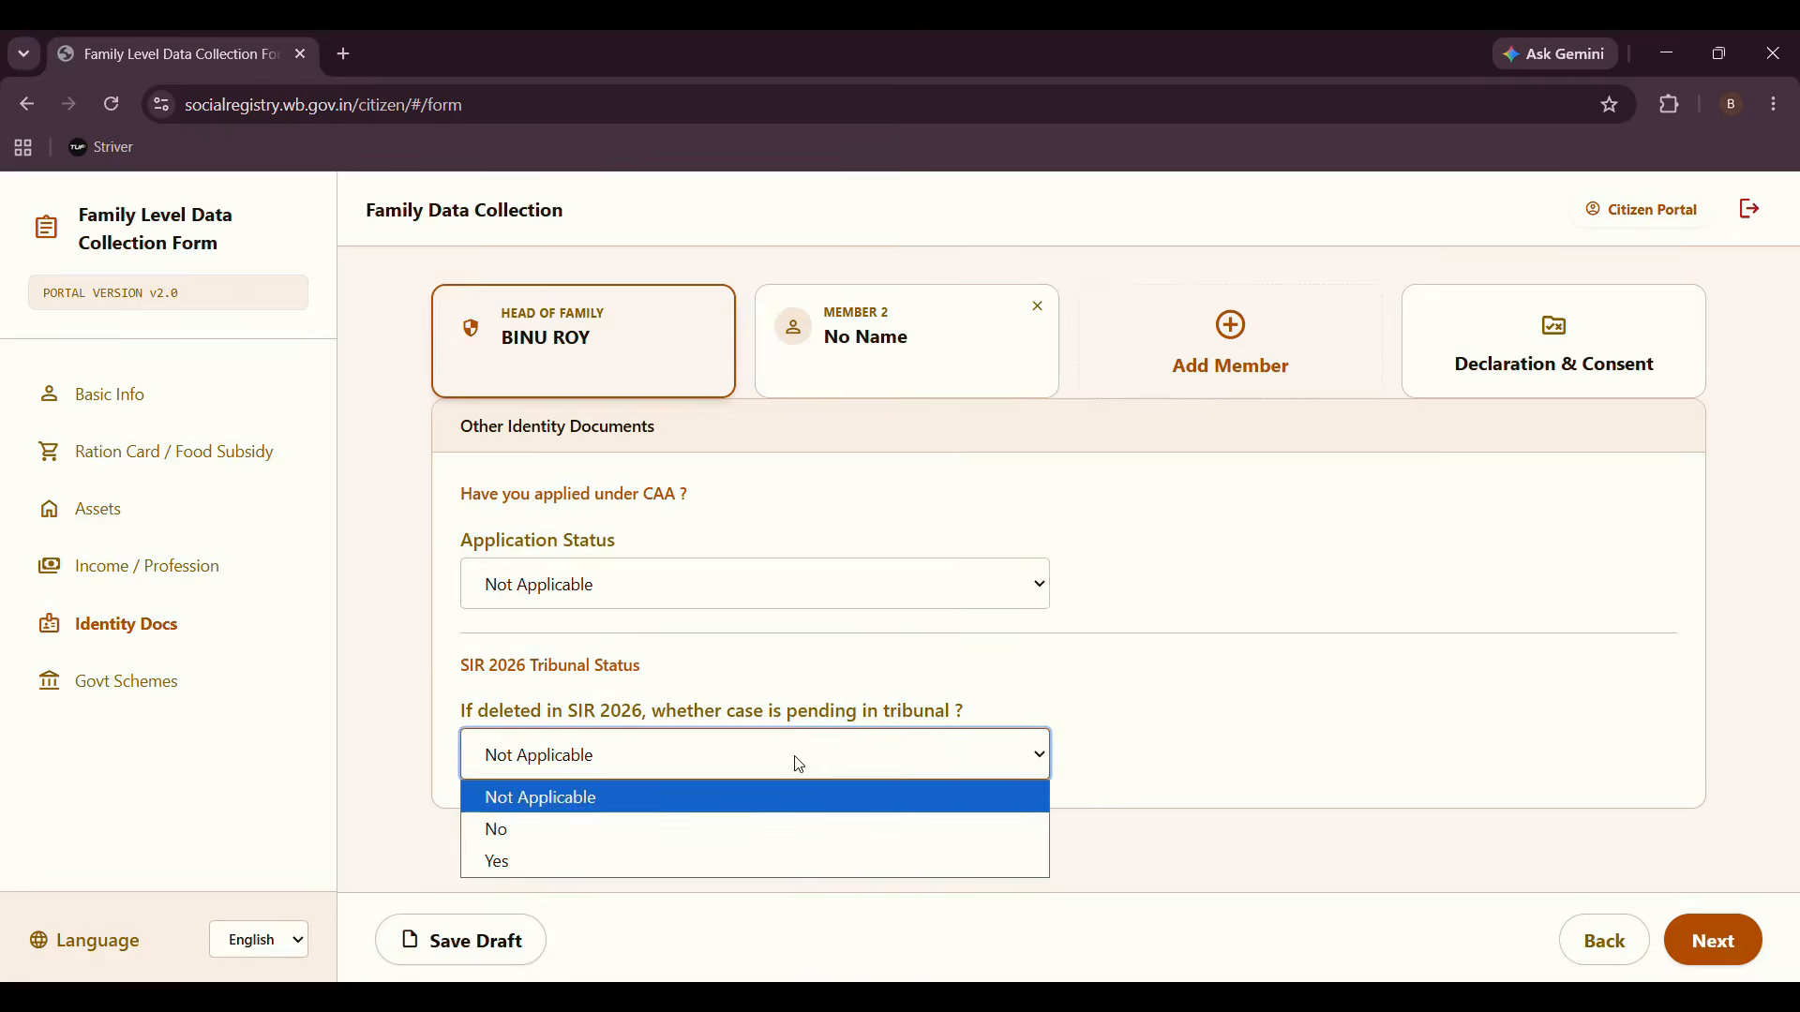
click(721, 861)
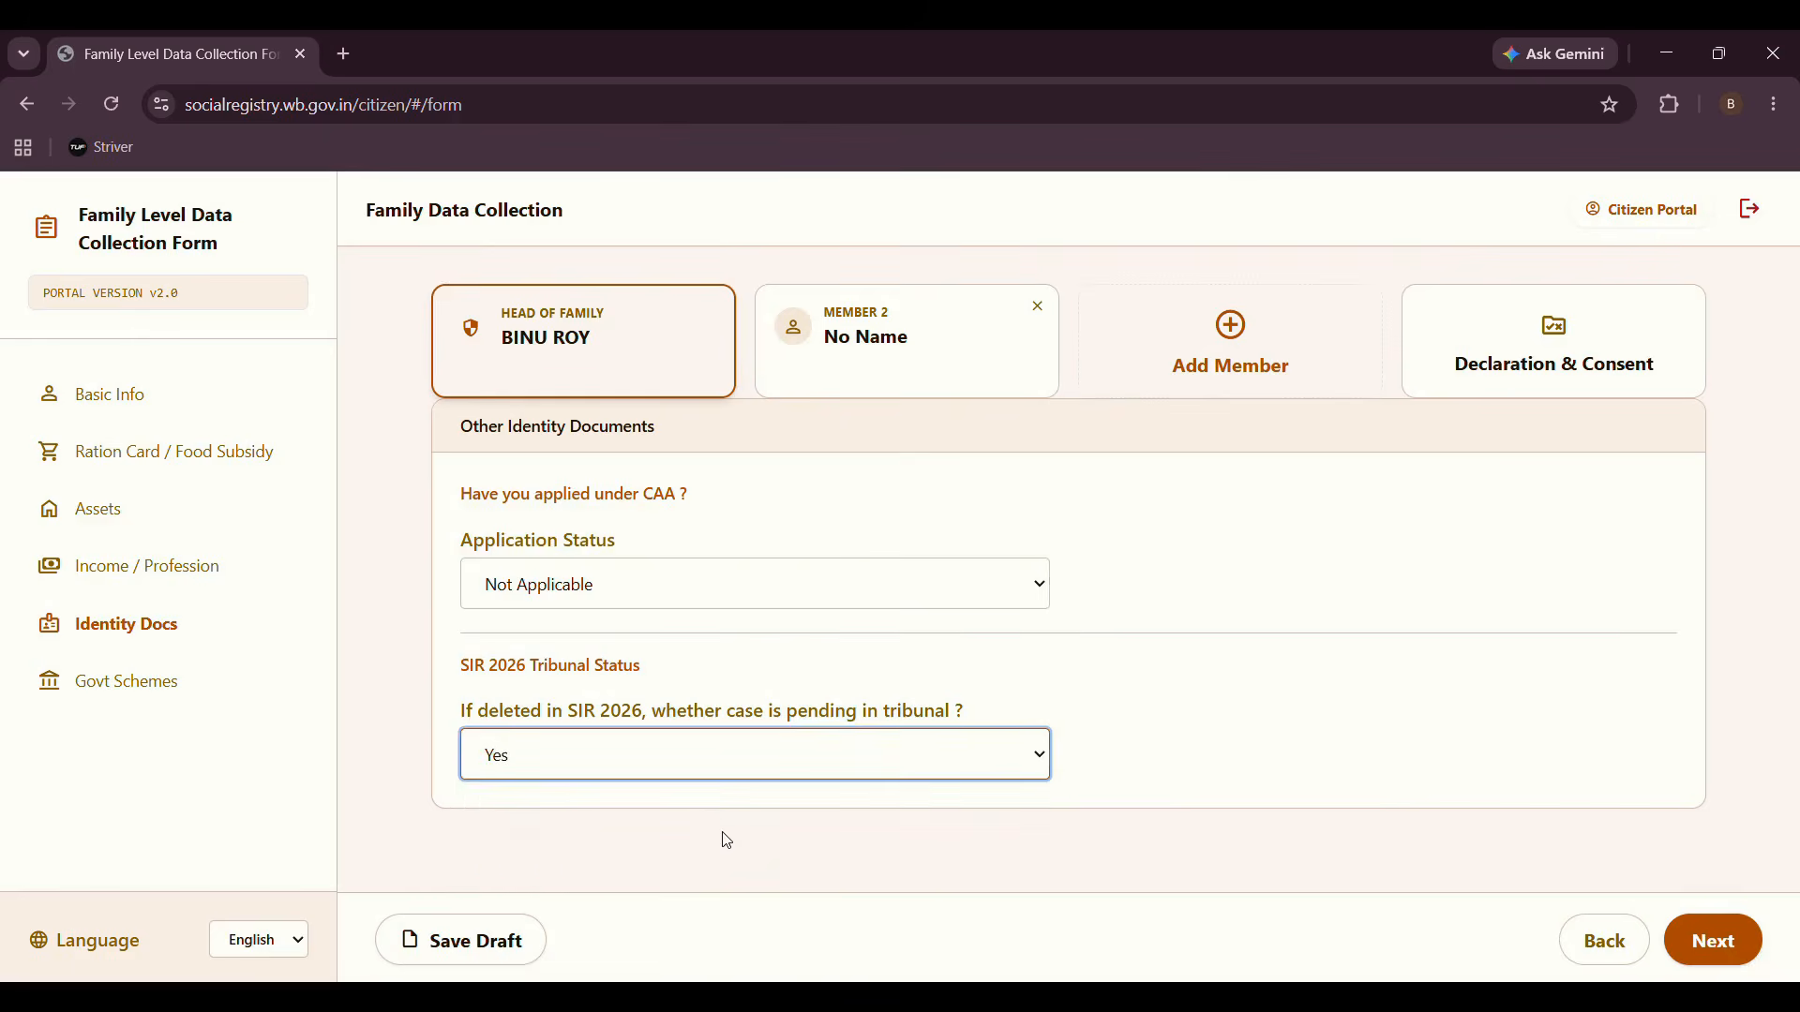
click(739, 767)
click(700, 838)
click(754, 755)
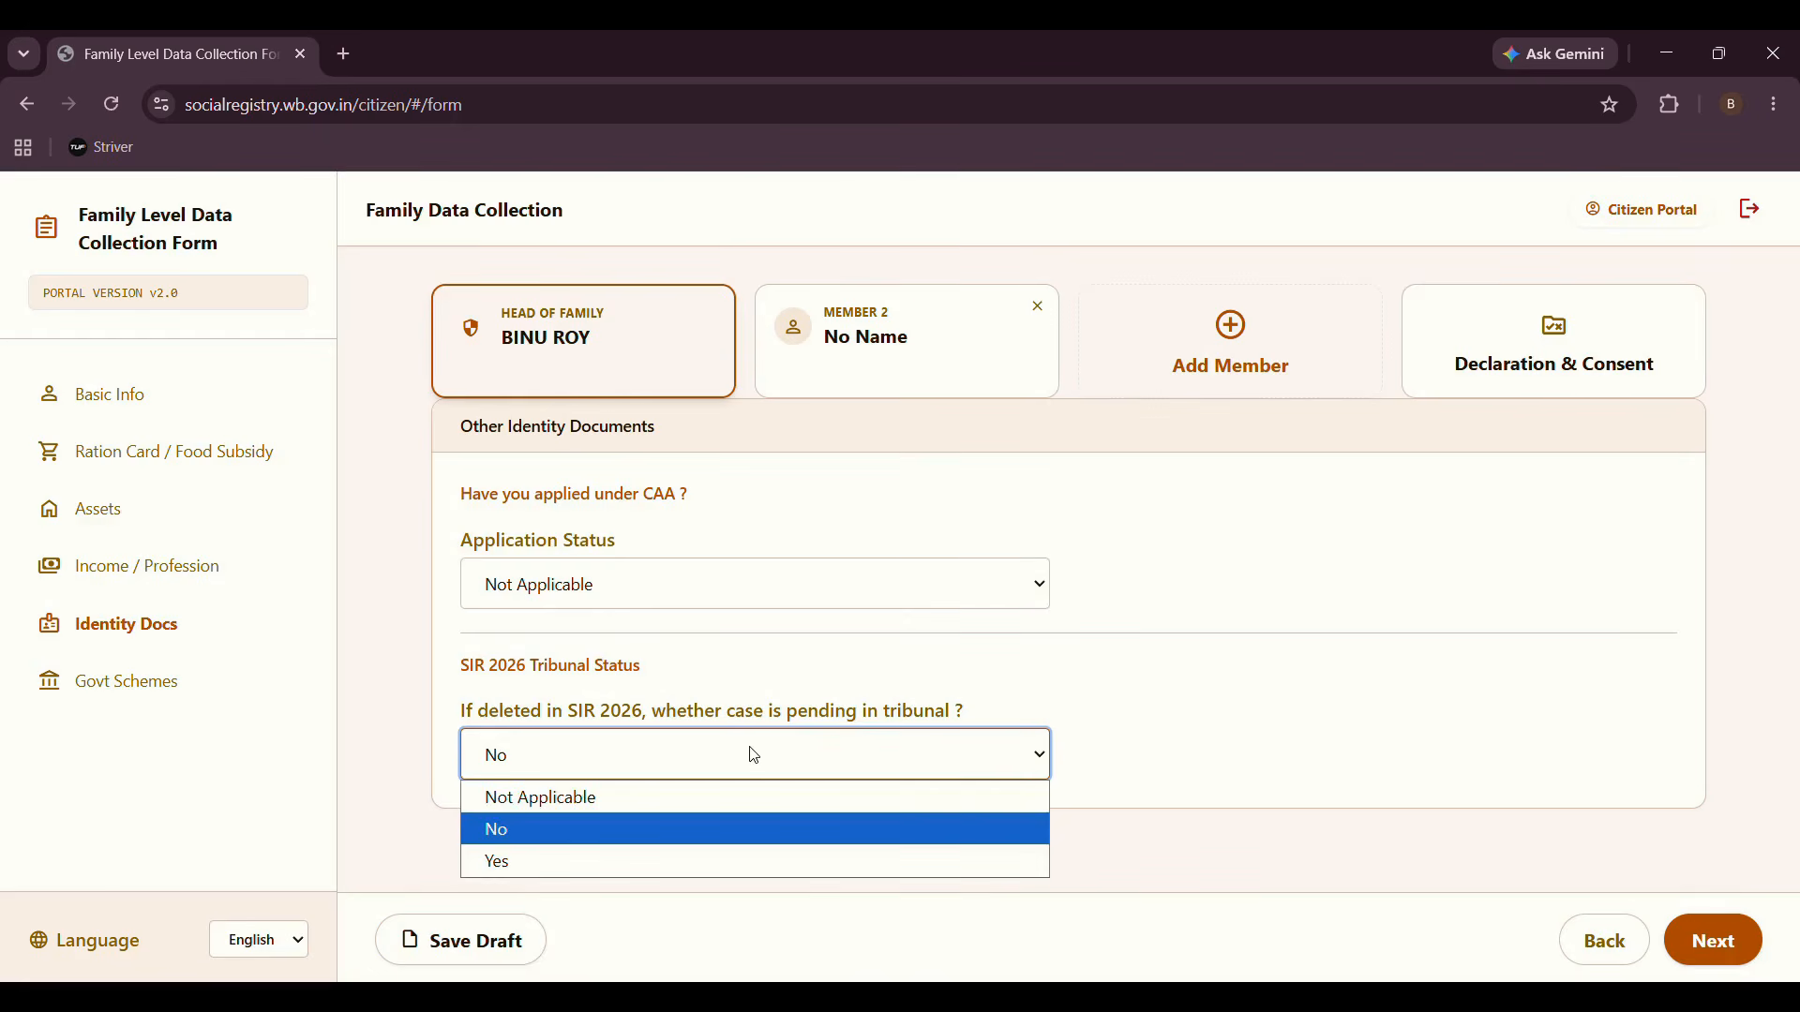
click(714, 793)
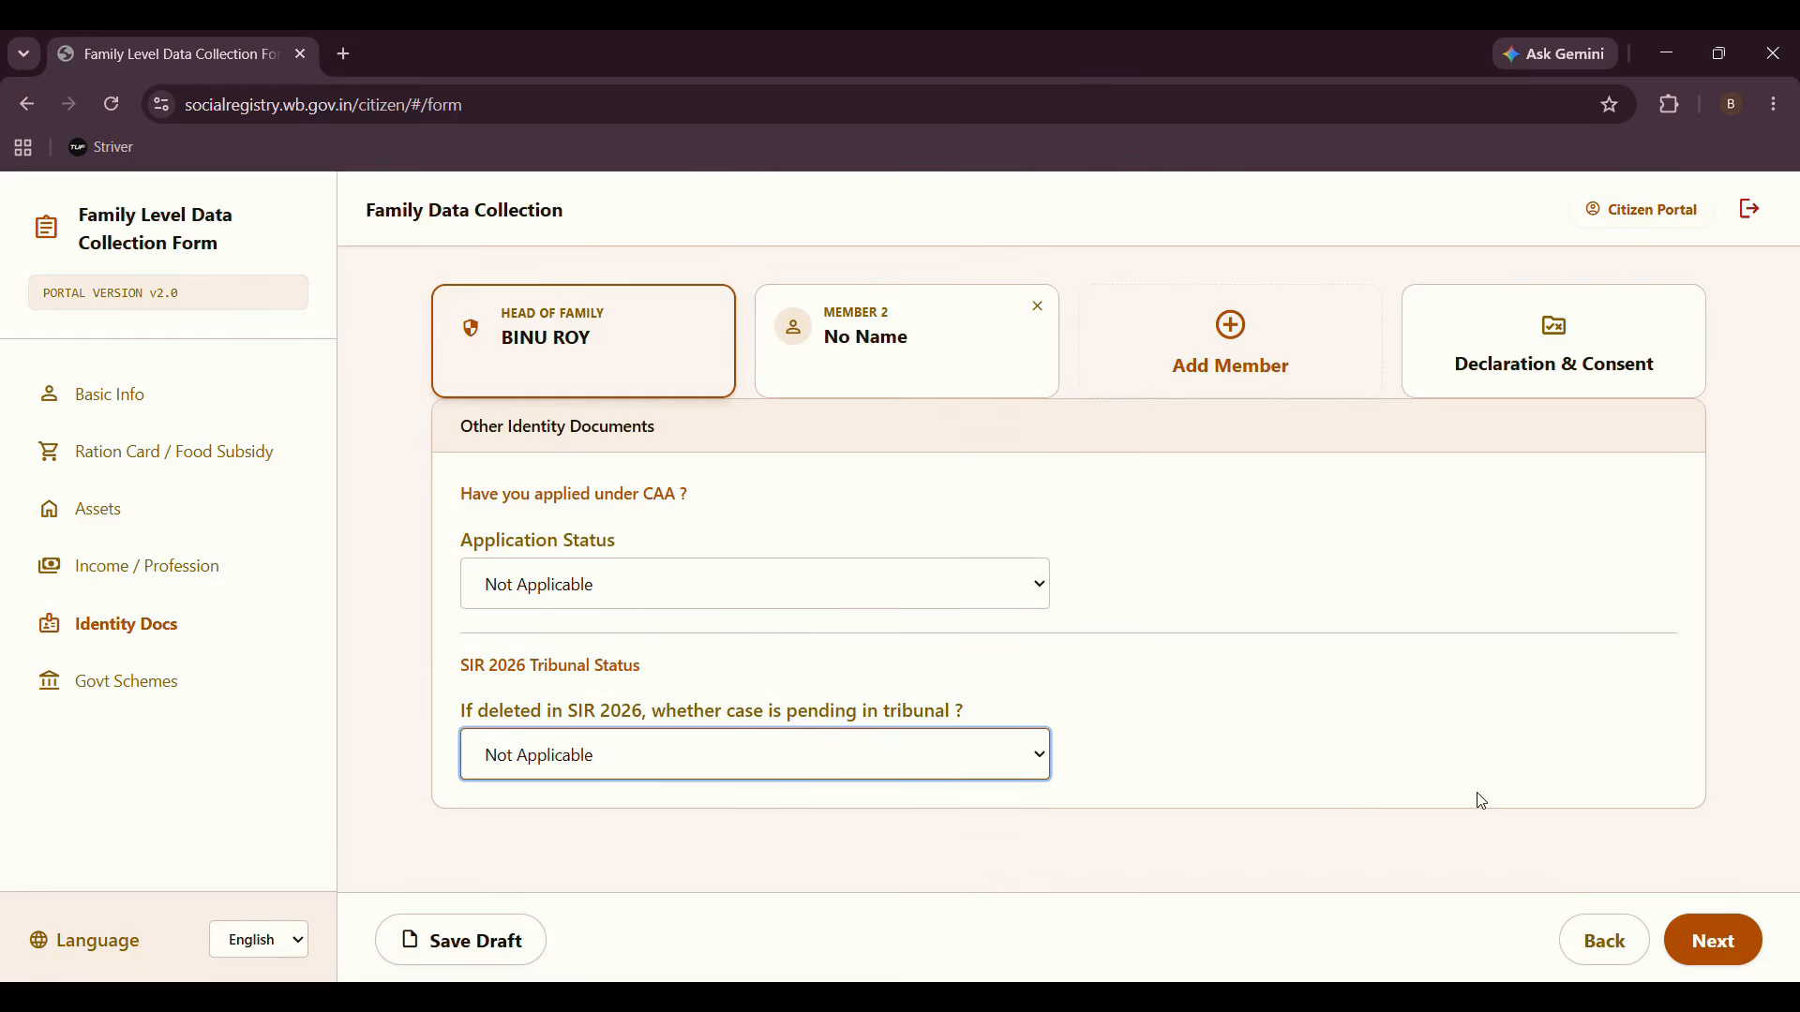
click(1713, 940)
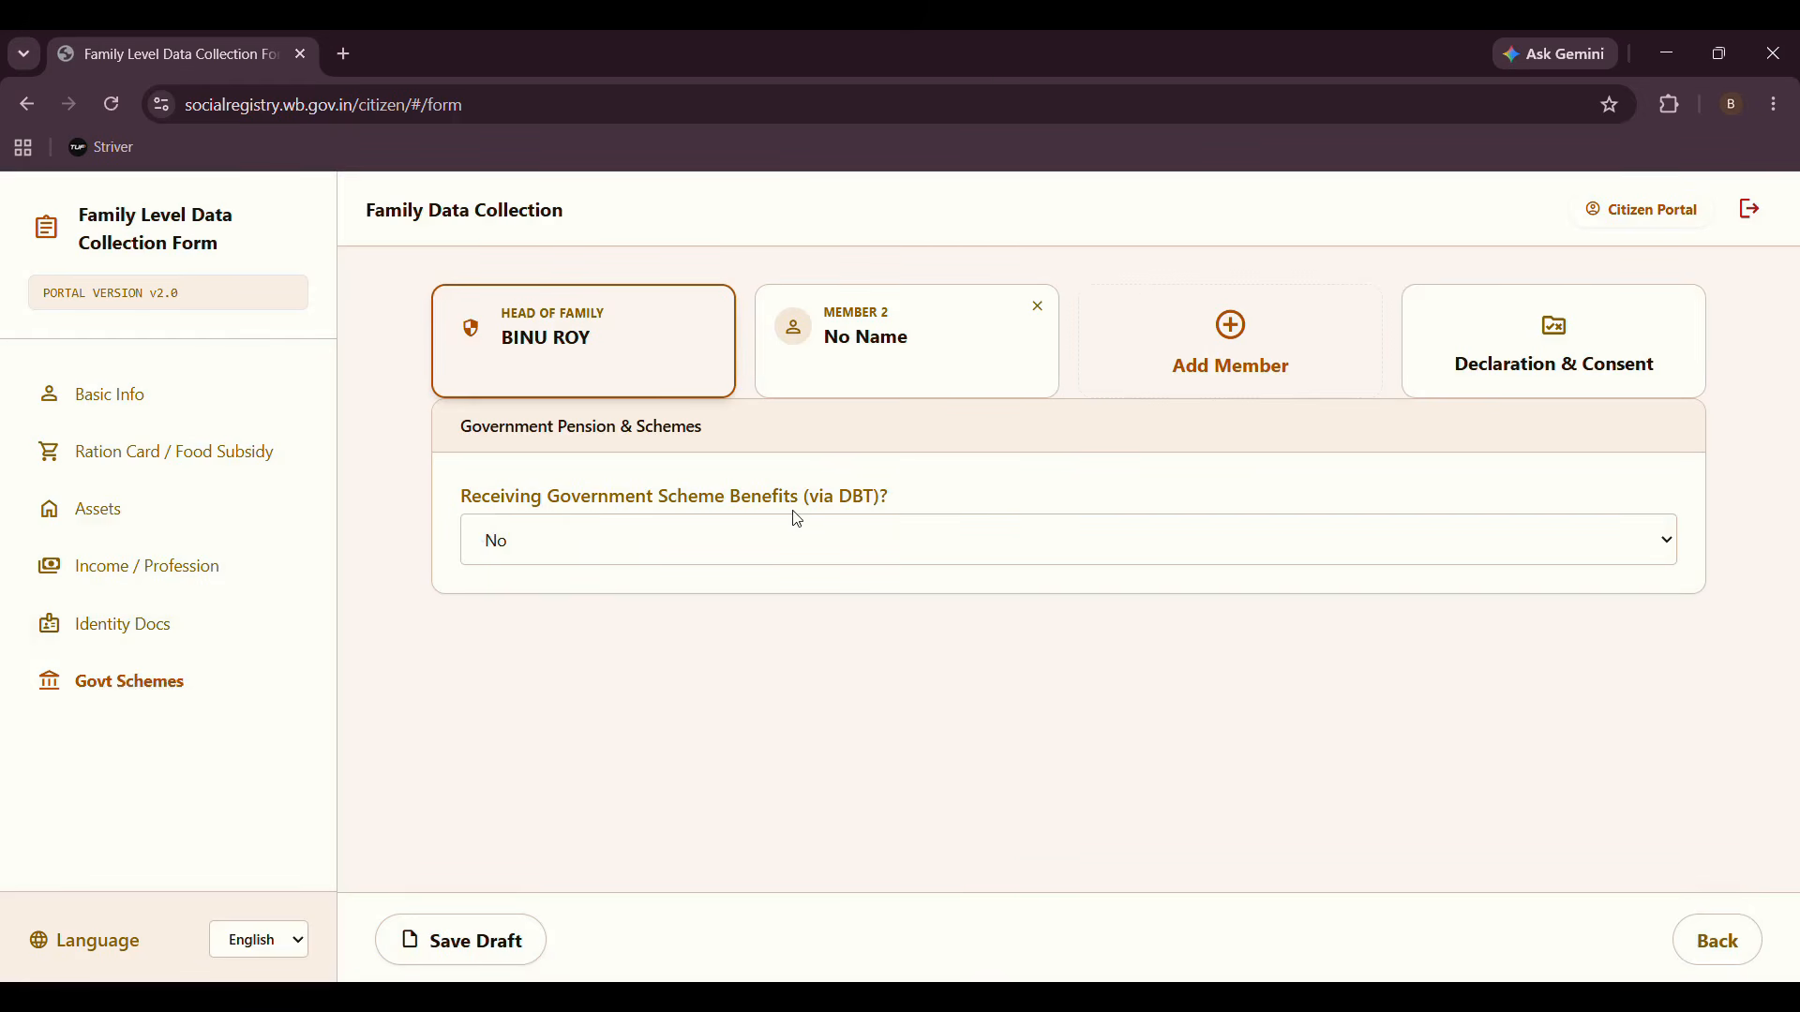
Set DBT benefits to Yes and browse the government scheme list without choosing one.
click(819, 551)
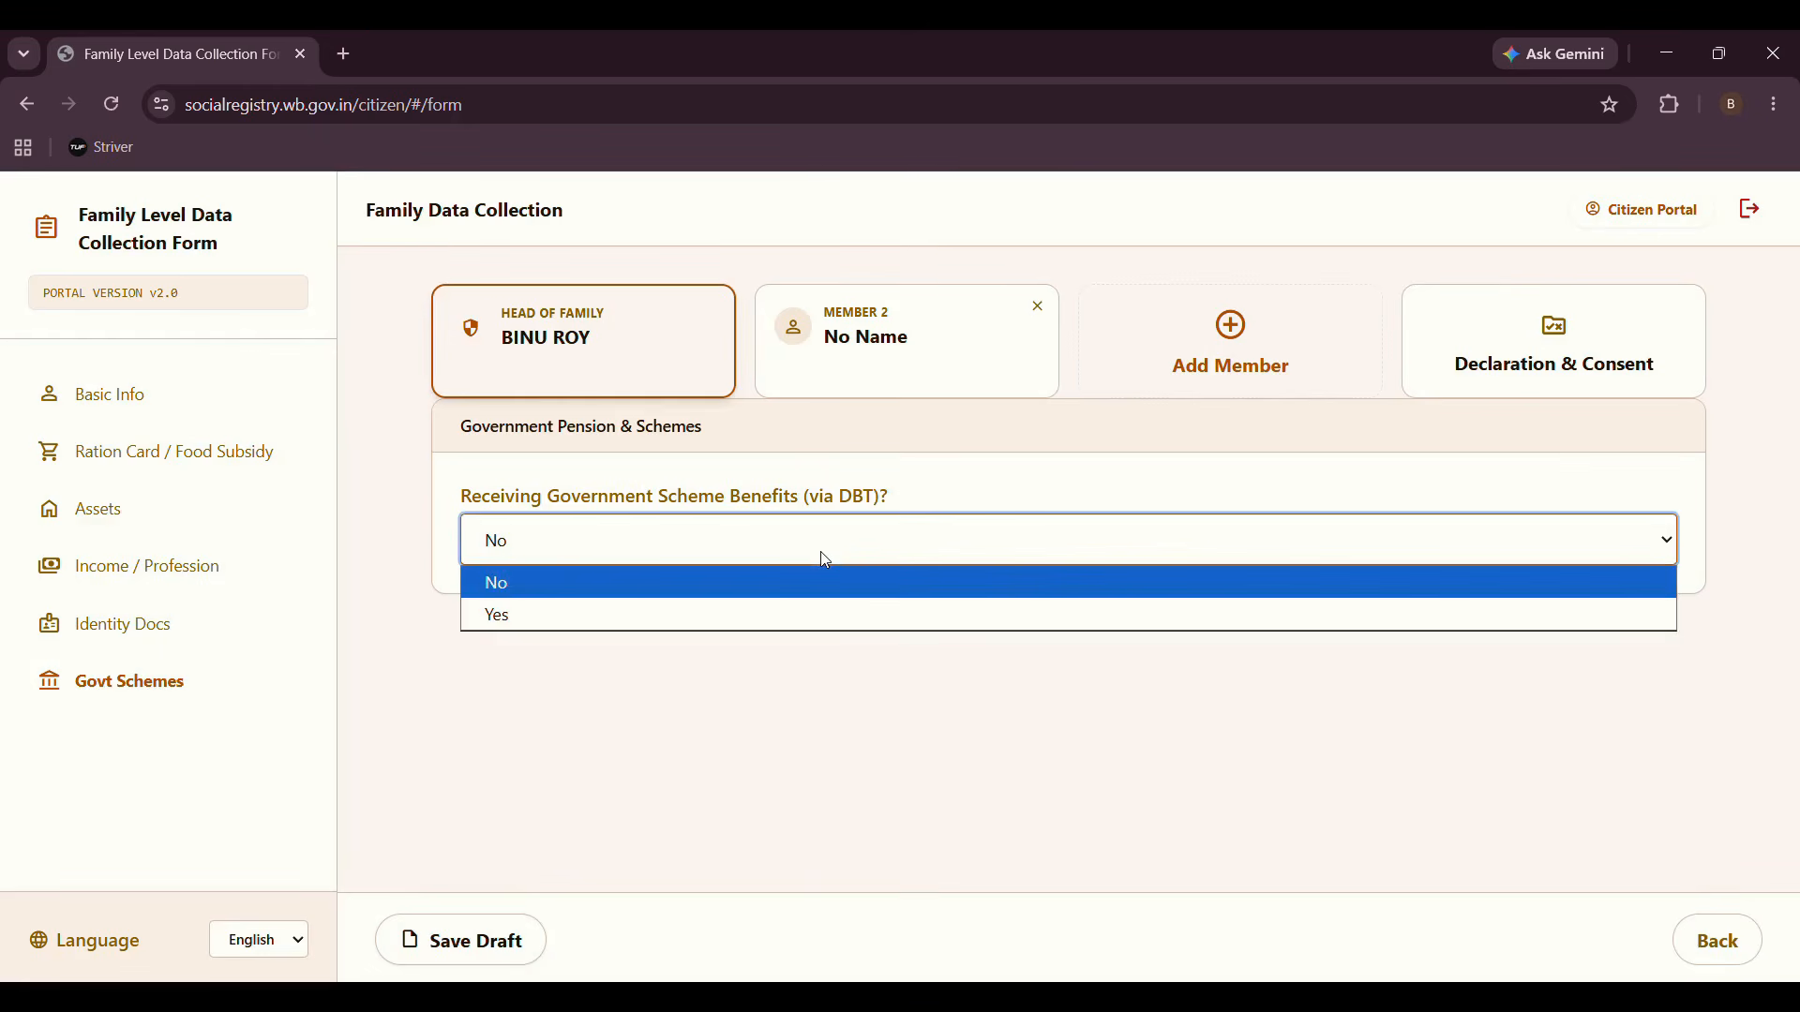
click(770, 615)
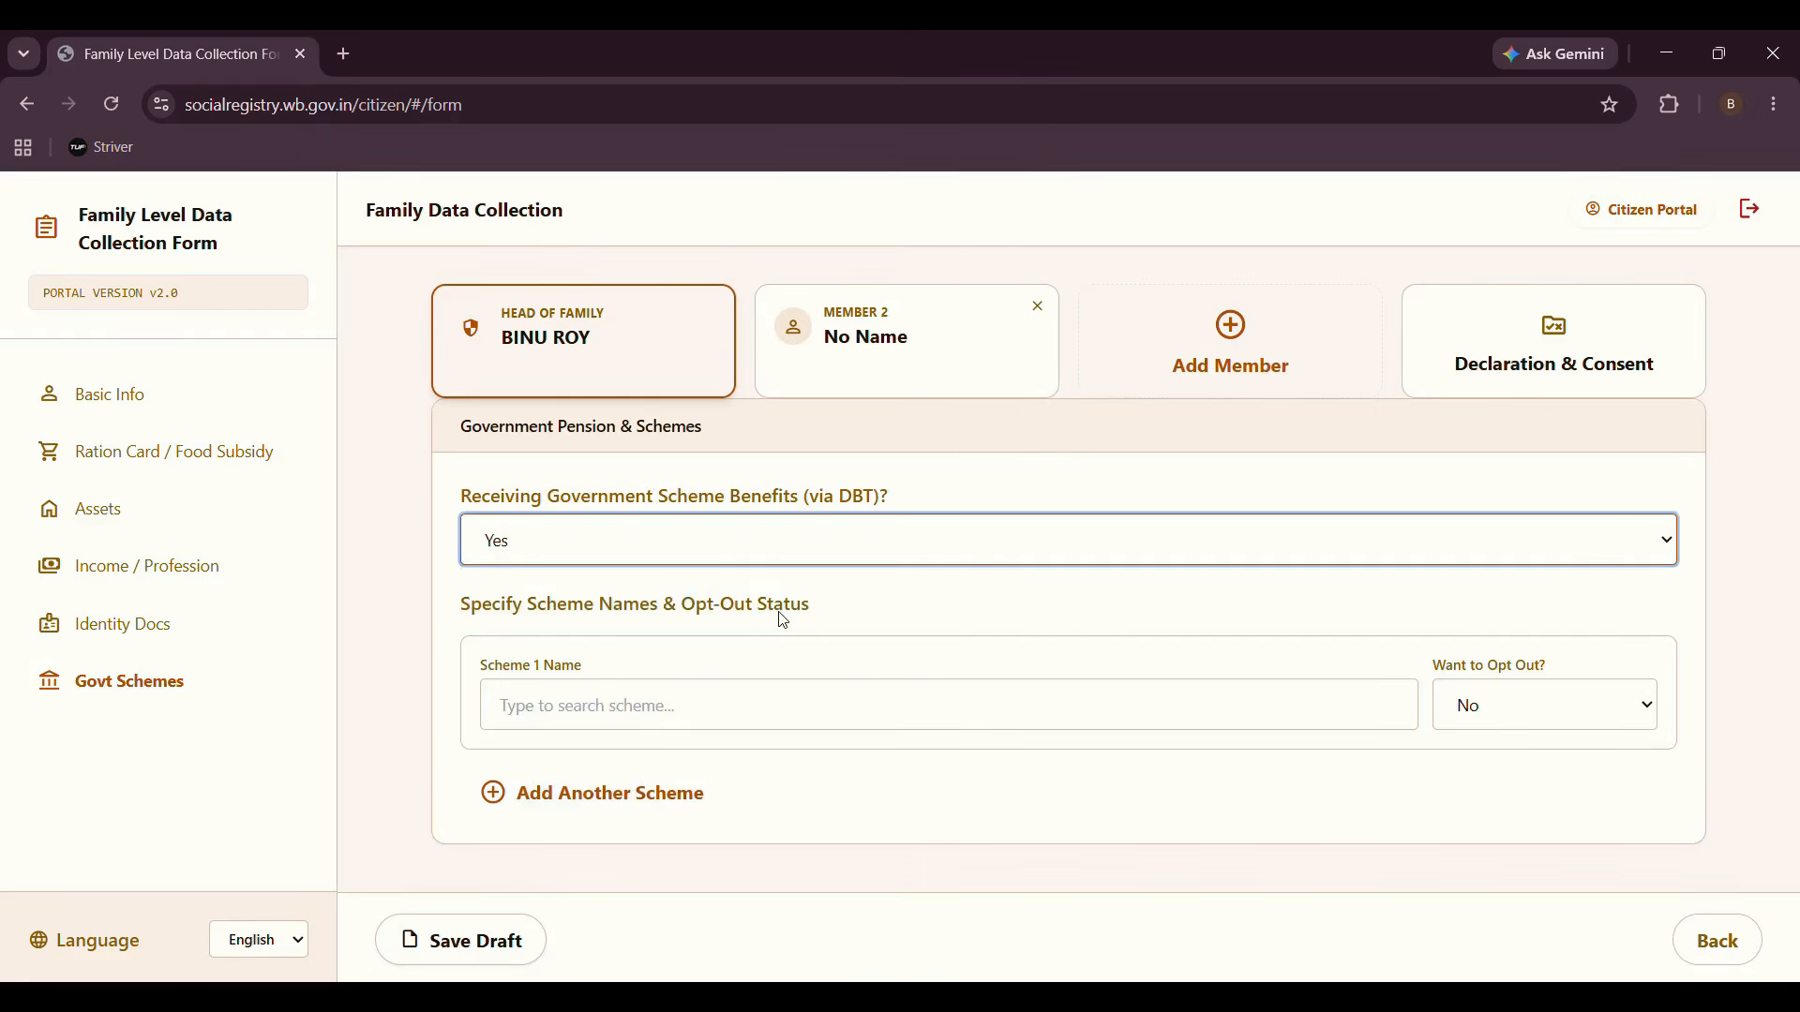
click(779, 708)
scroll(839, 523, down, 10)
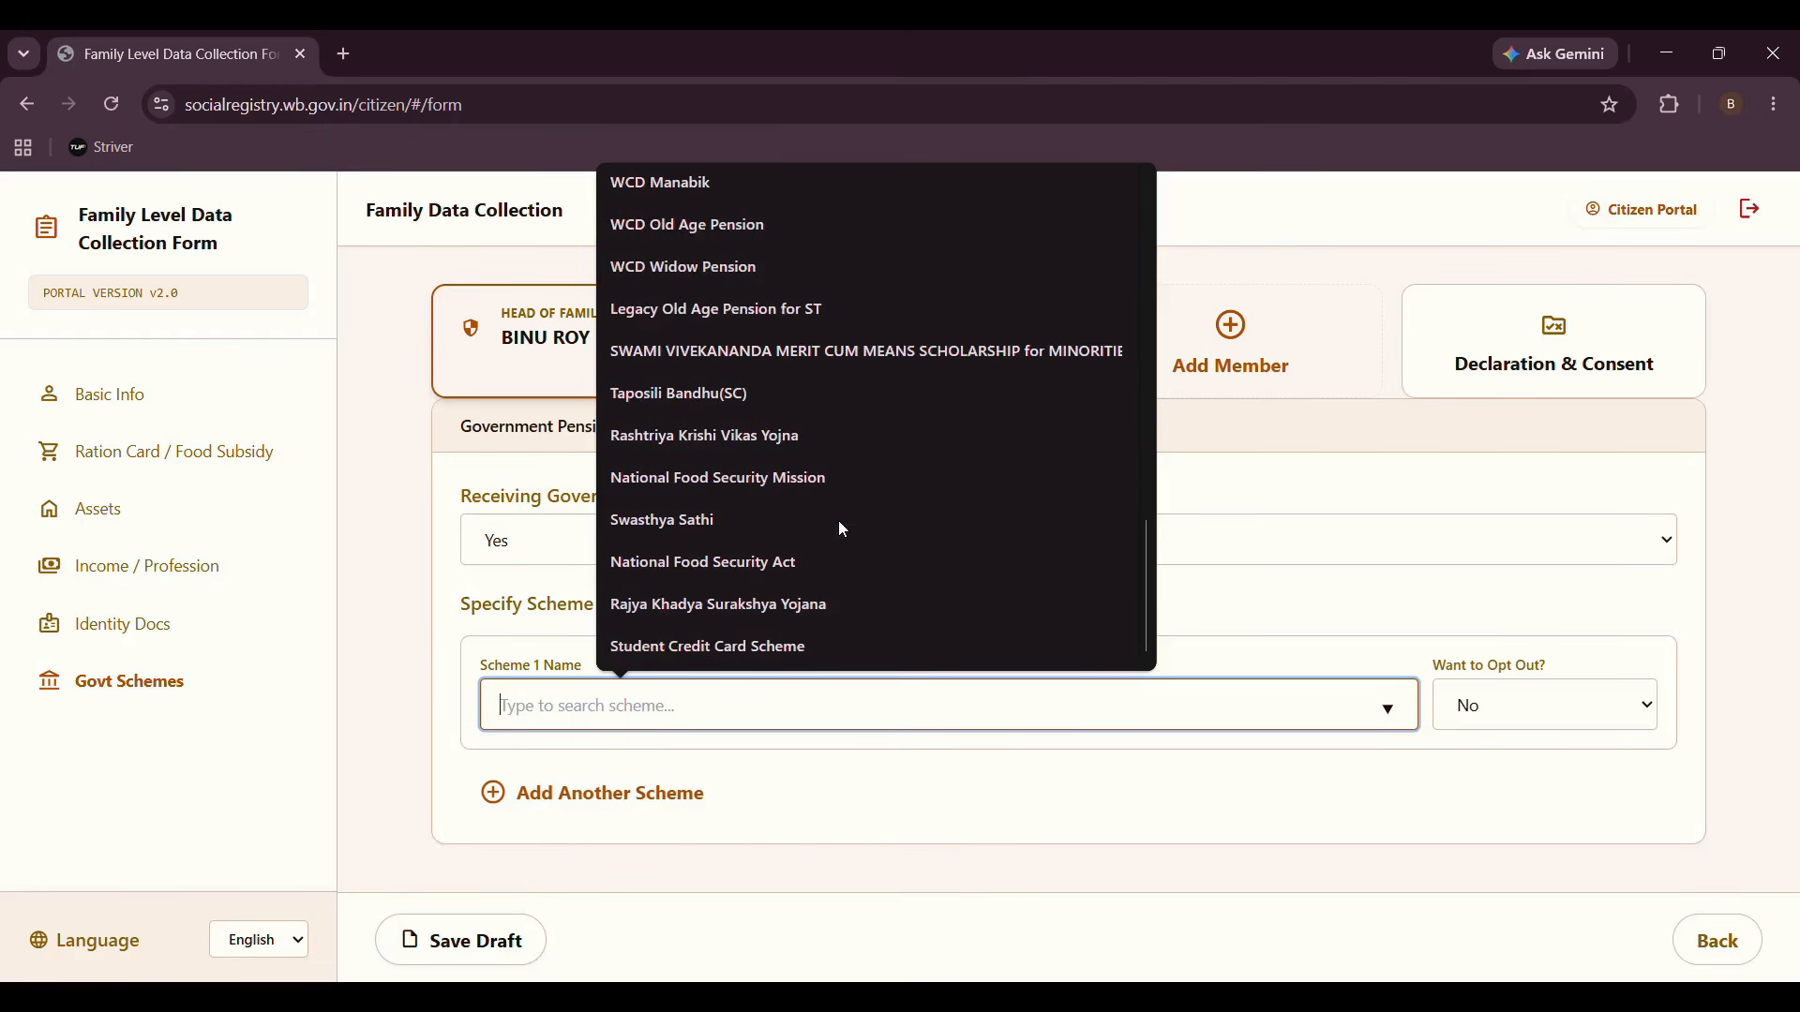
scroll(838, 520, up, 10)
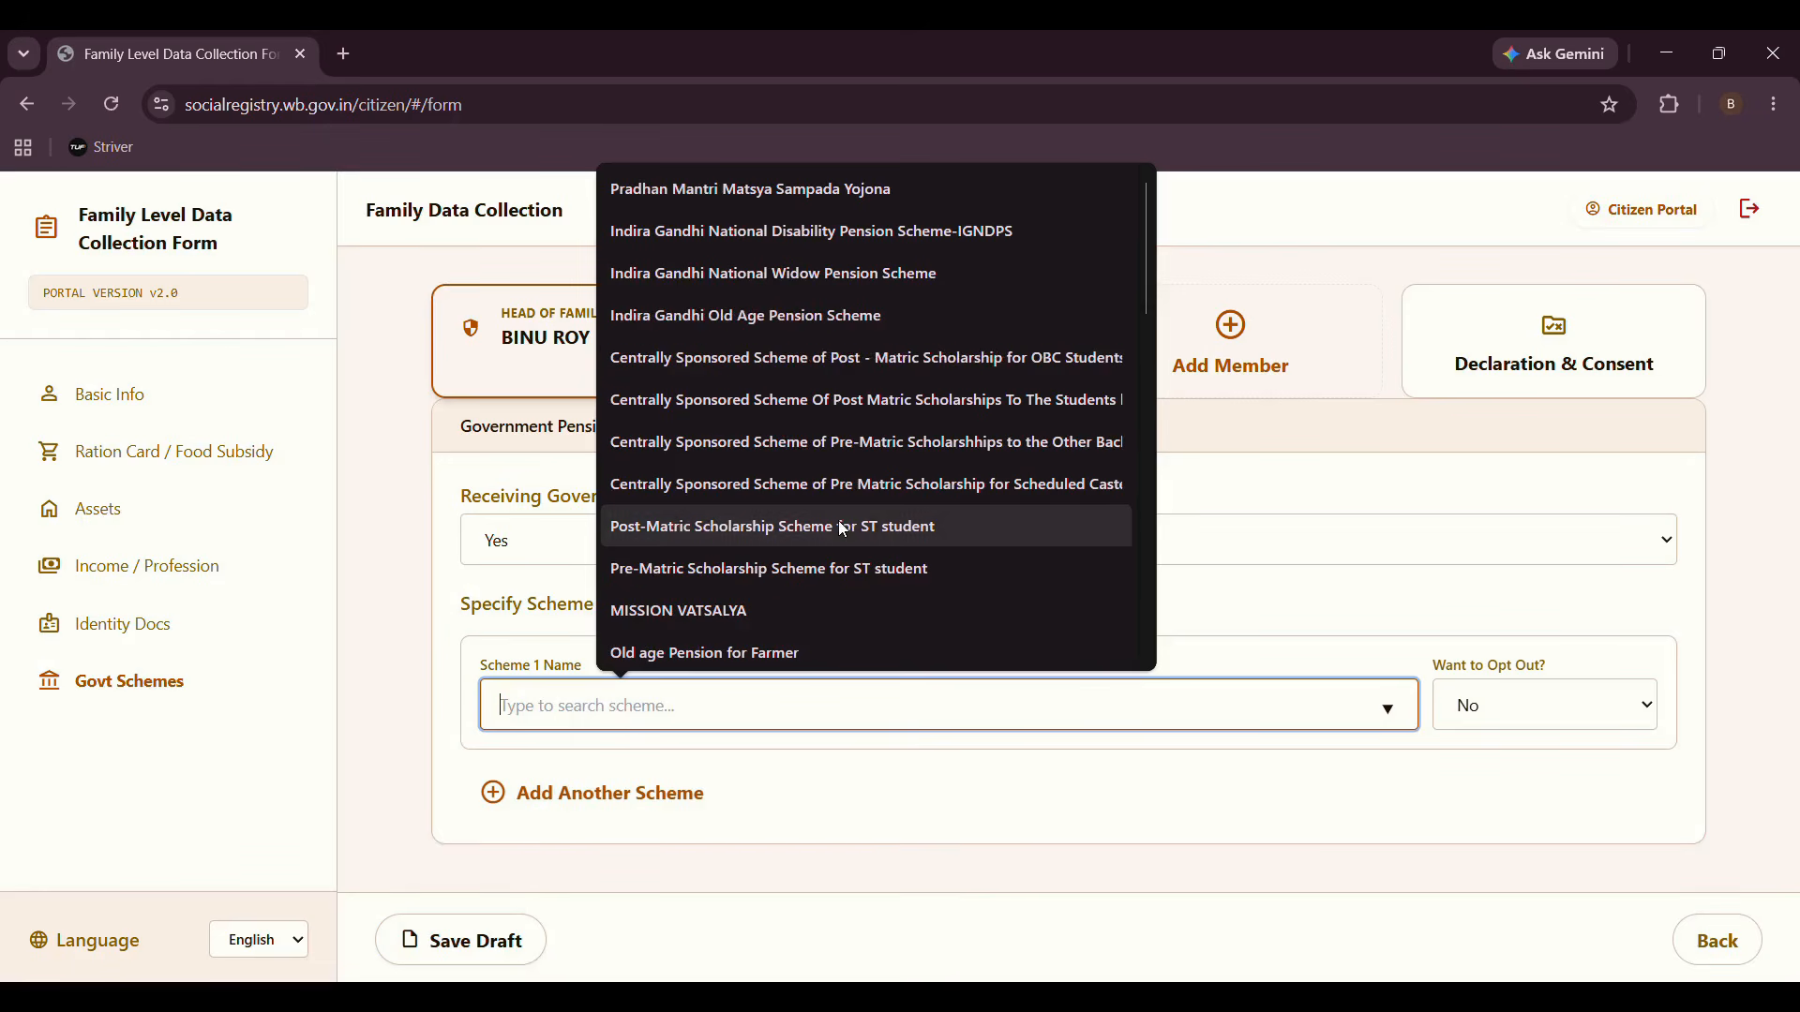
click(1365, 656)
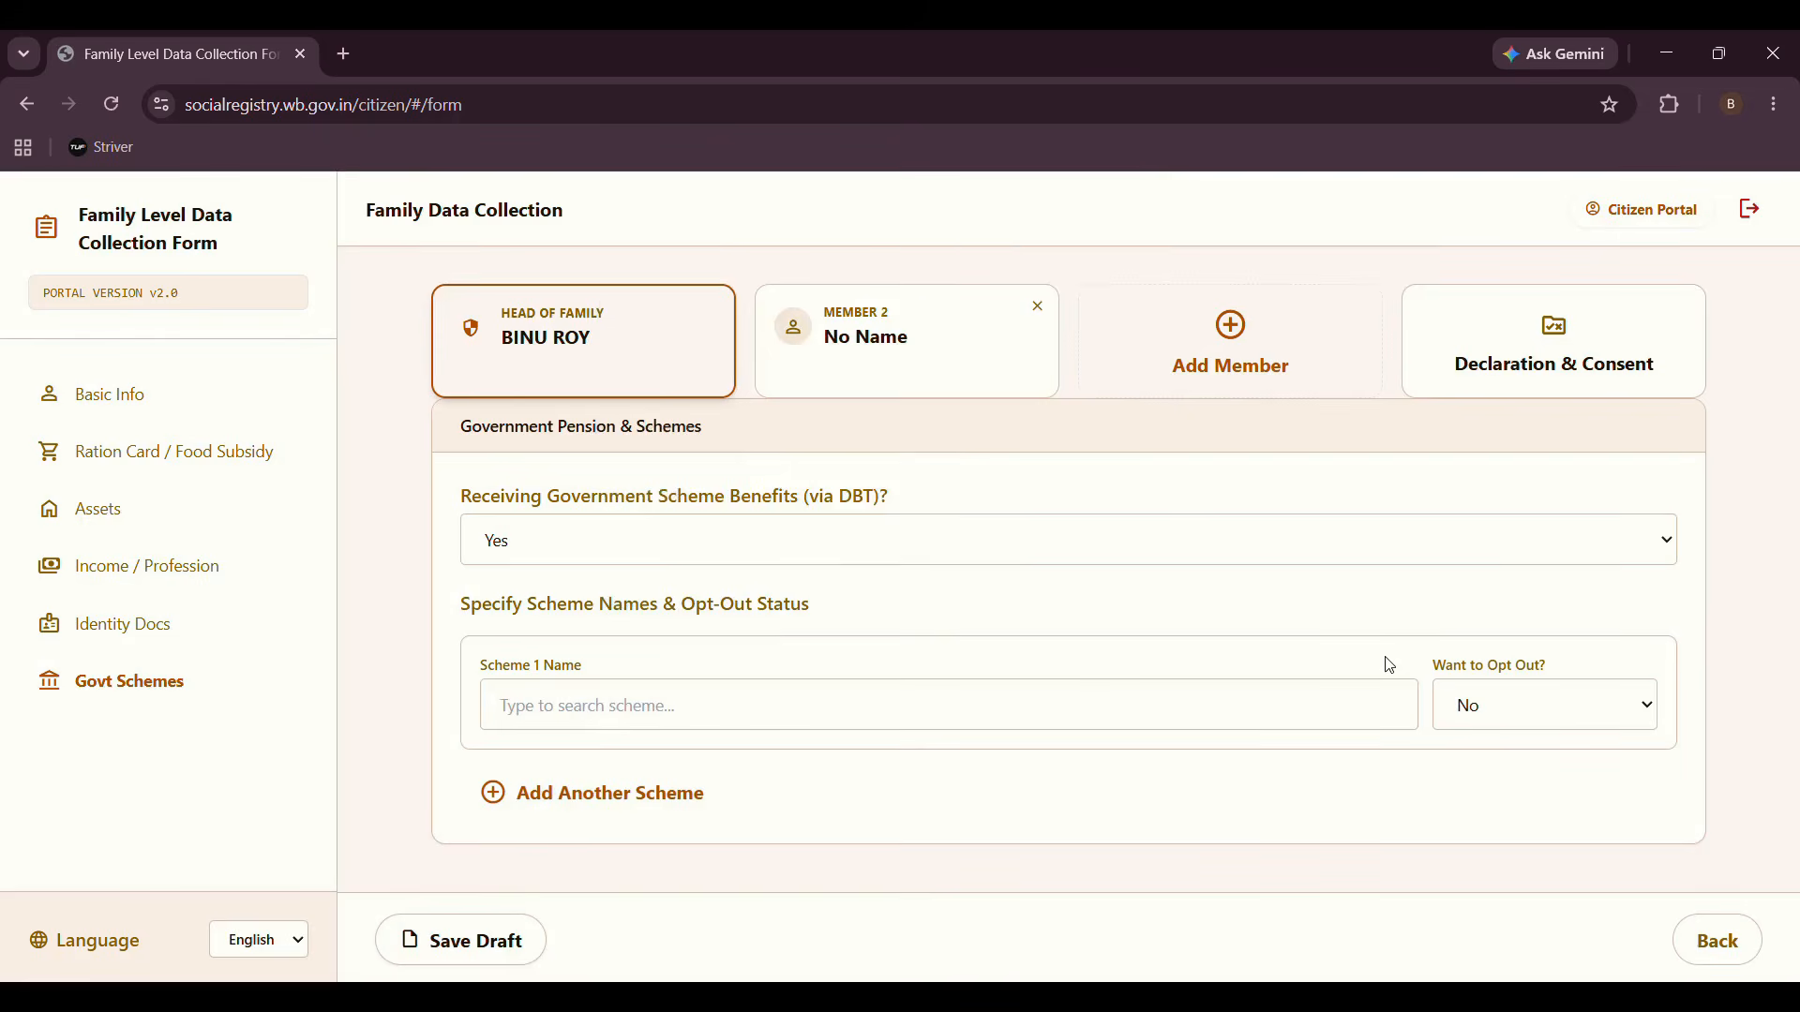
Reset Scheme 1 opt-out and DBT benefits to No, then save the form as a draft.
click(1503, 705)
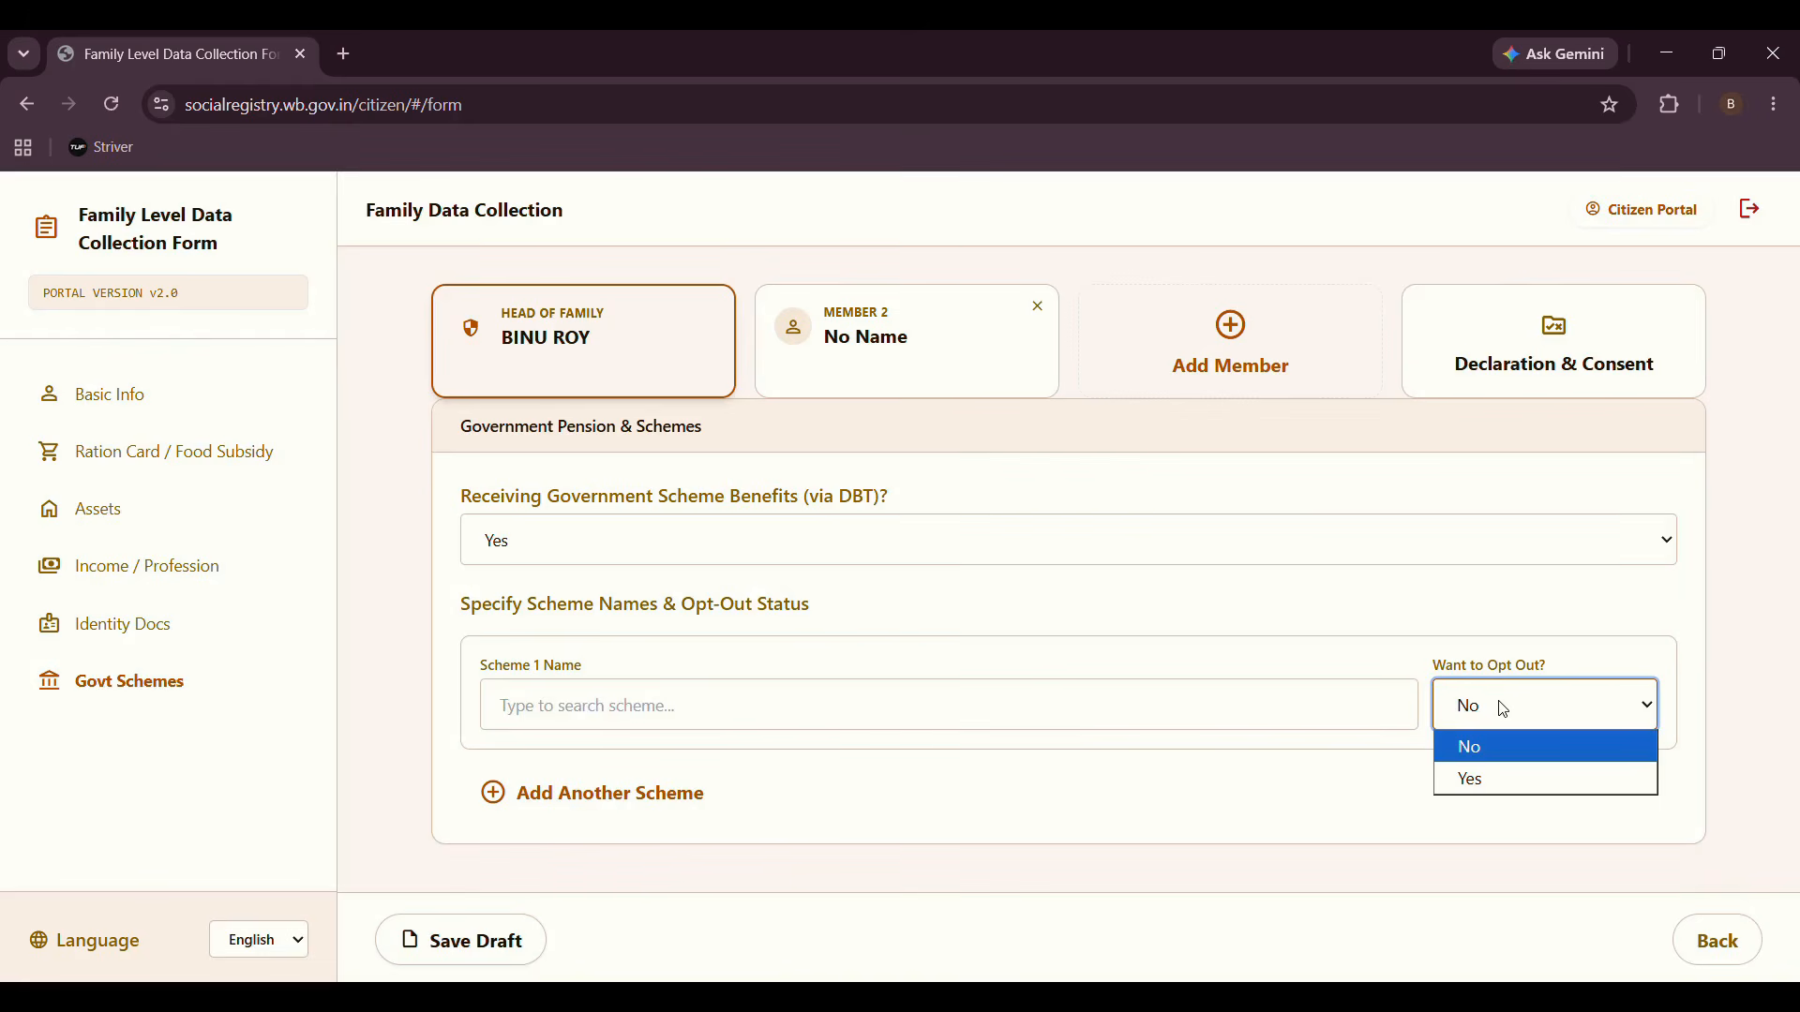
click(1493, 779)
click(1480, 725)
click(1477, 746)
click(898, 539)
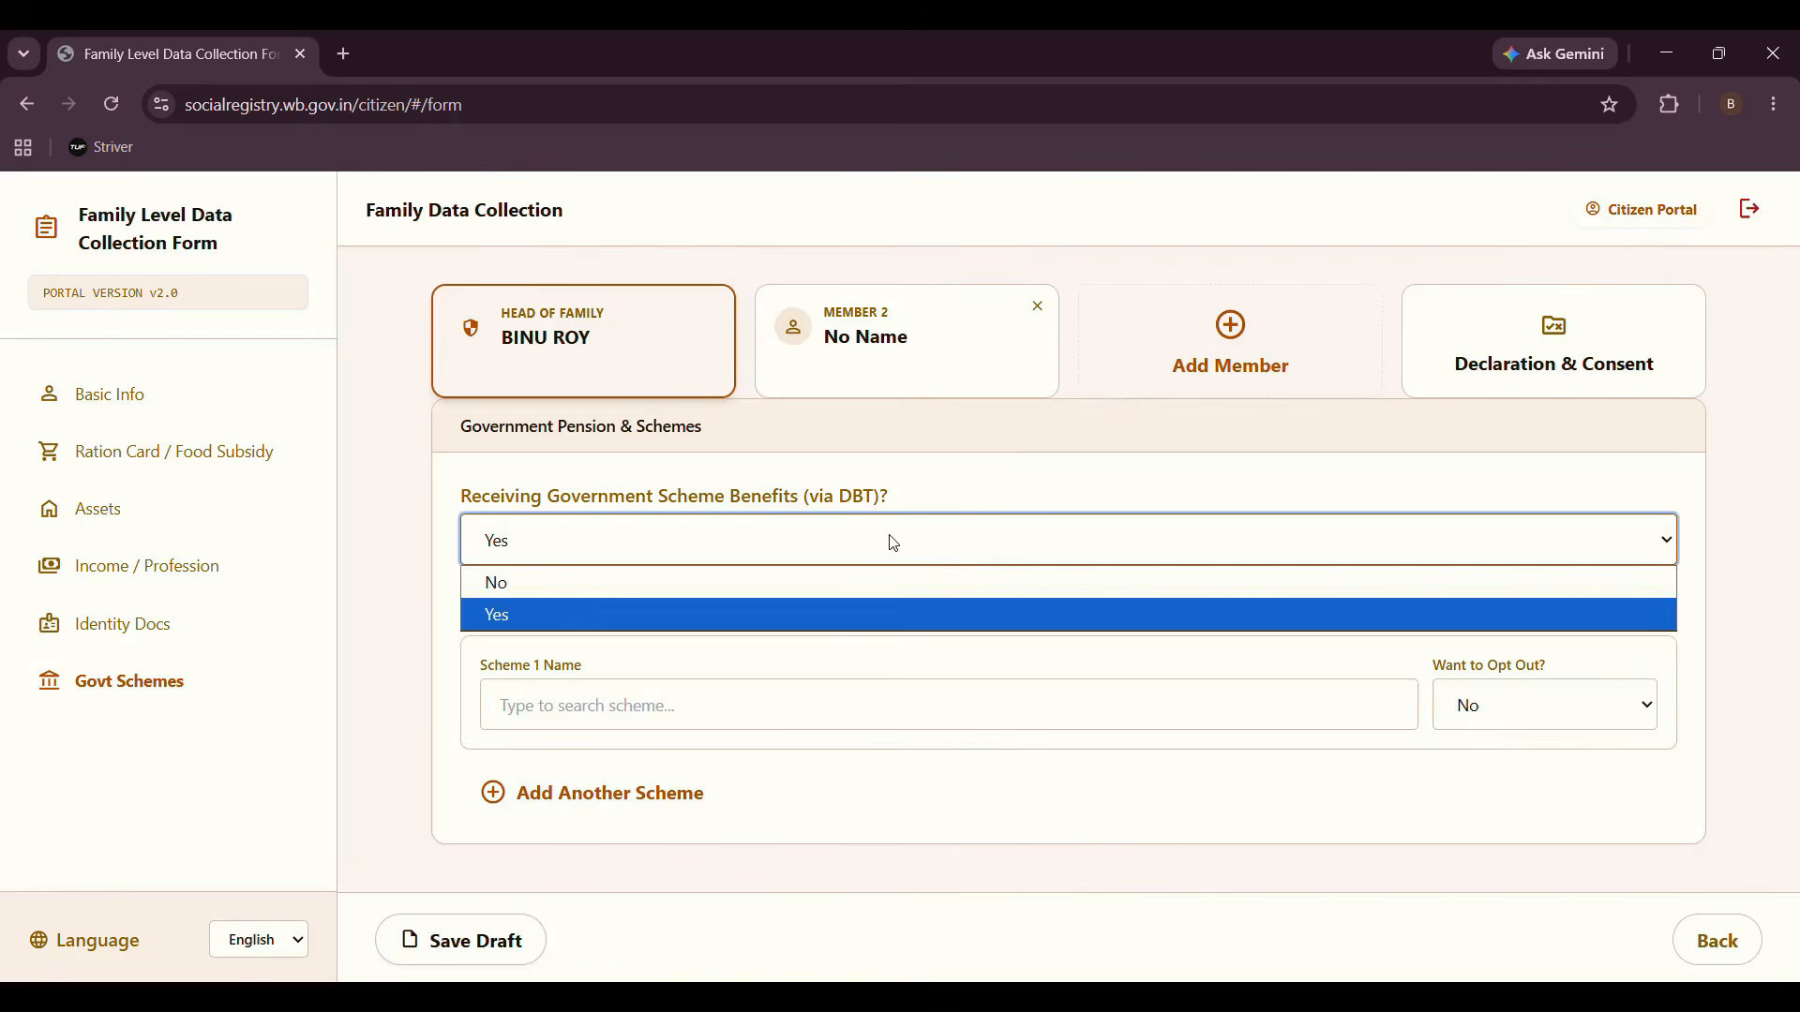
click(863, 583)
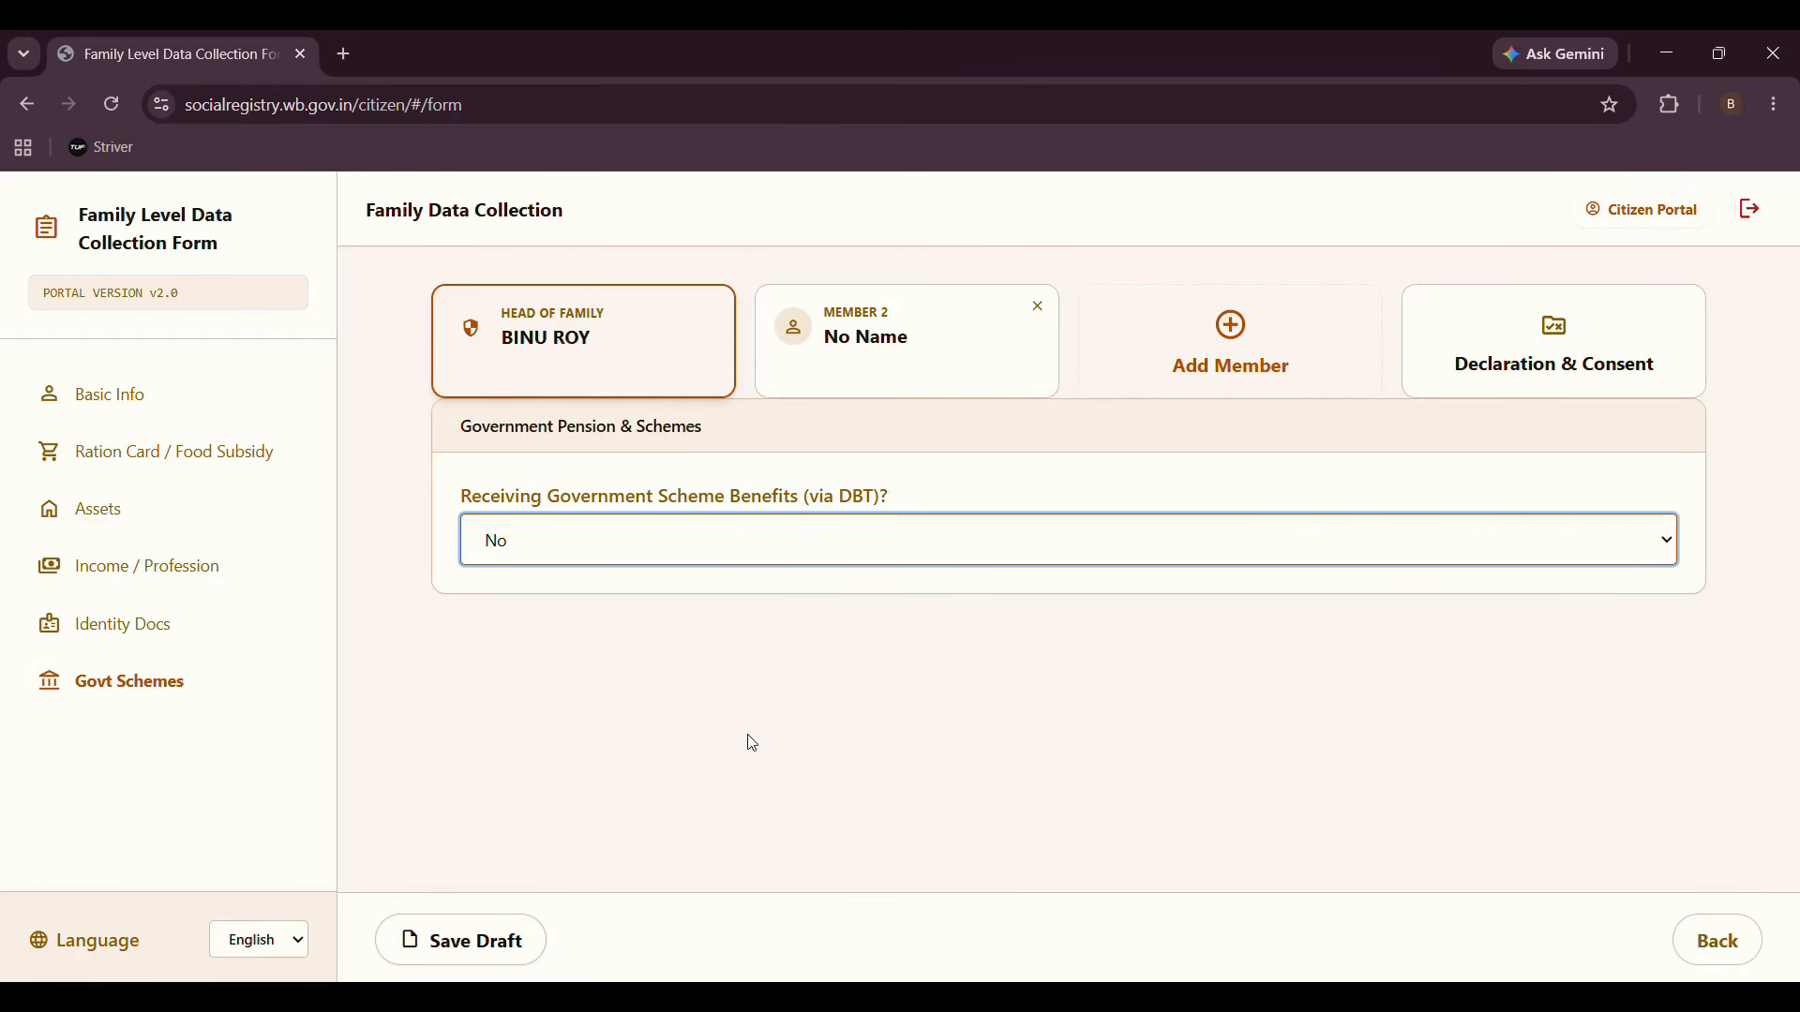
click(480, 937)
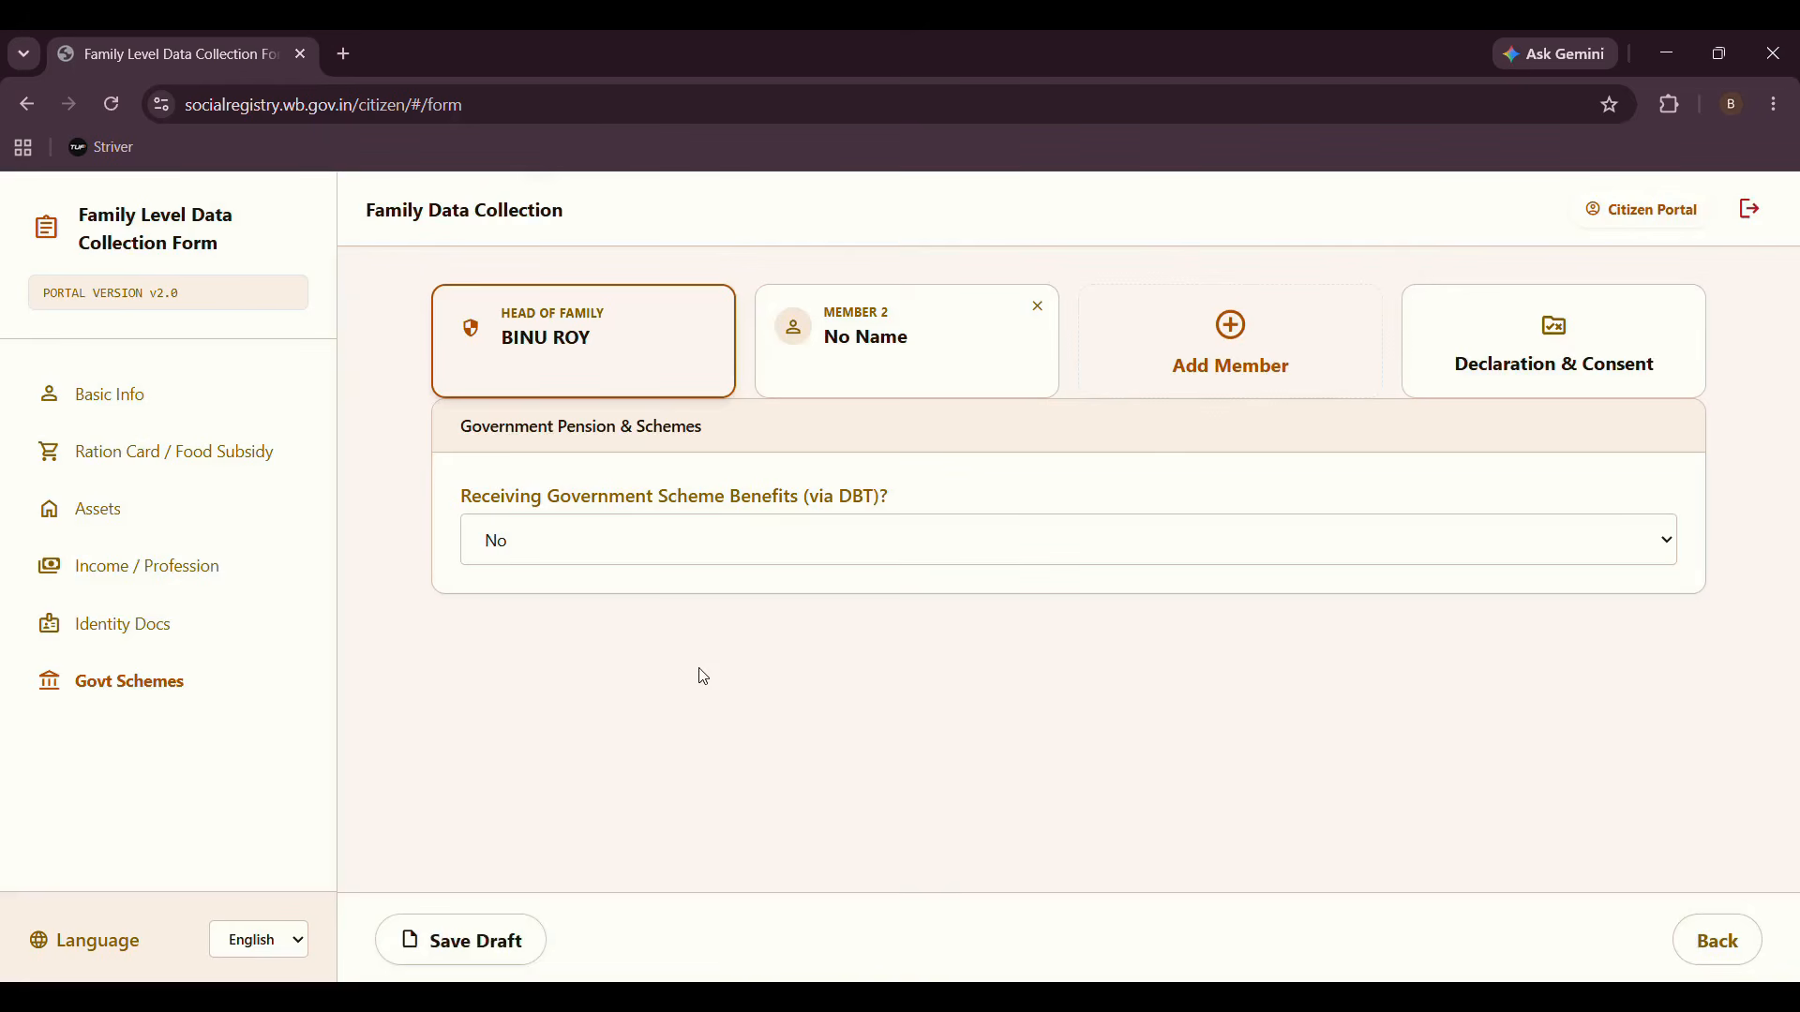
Open Member 2's form and set Member Type to Adult after briefly choosing Child.
click(885, 375)
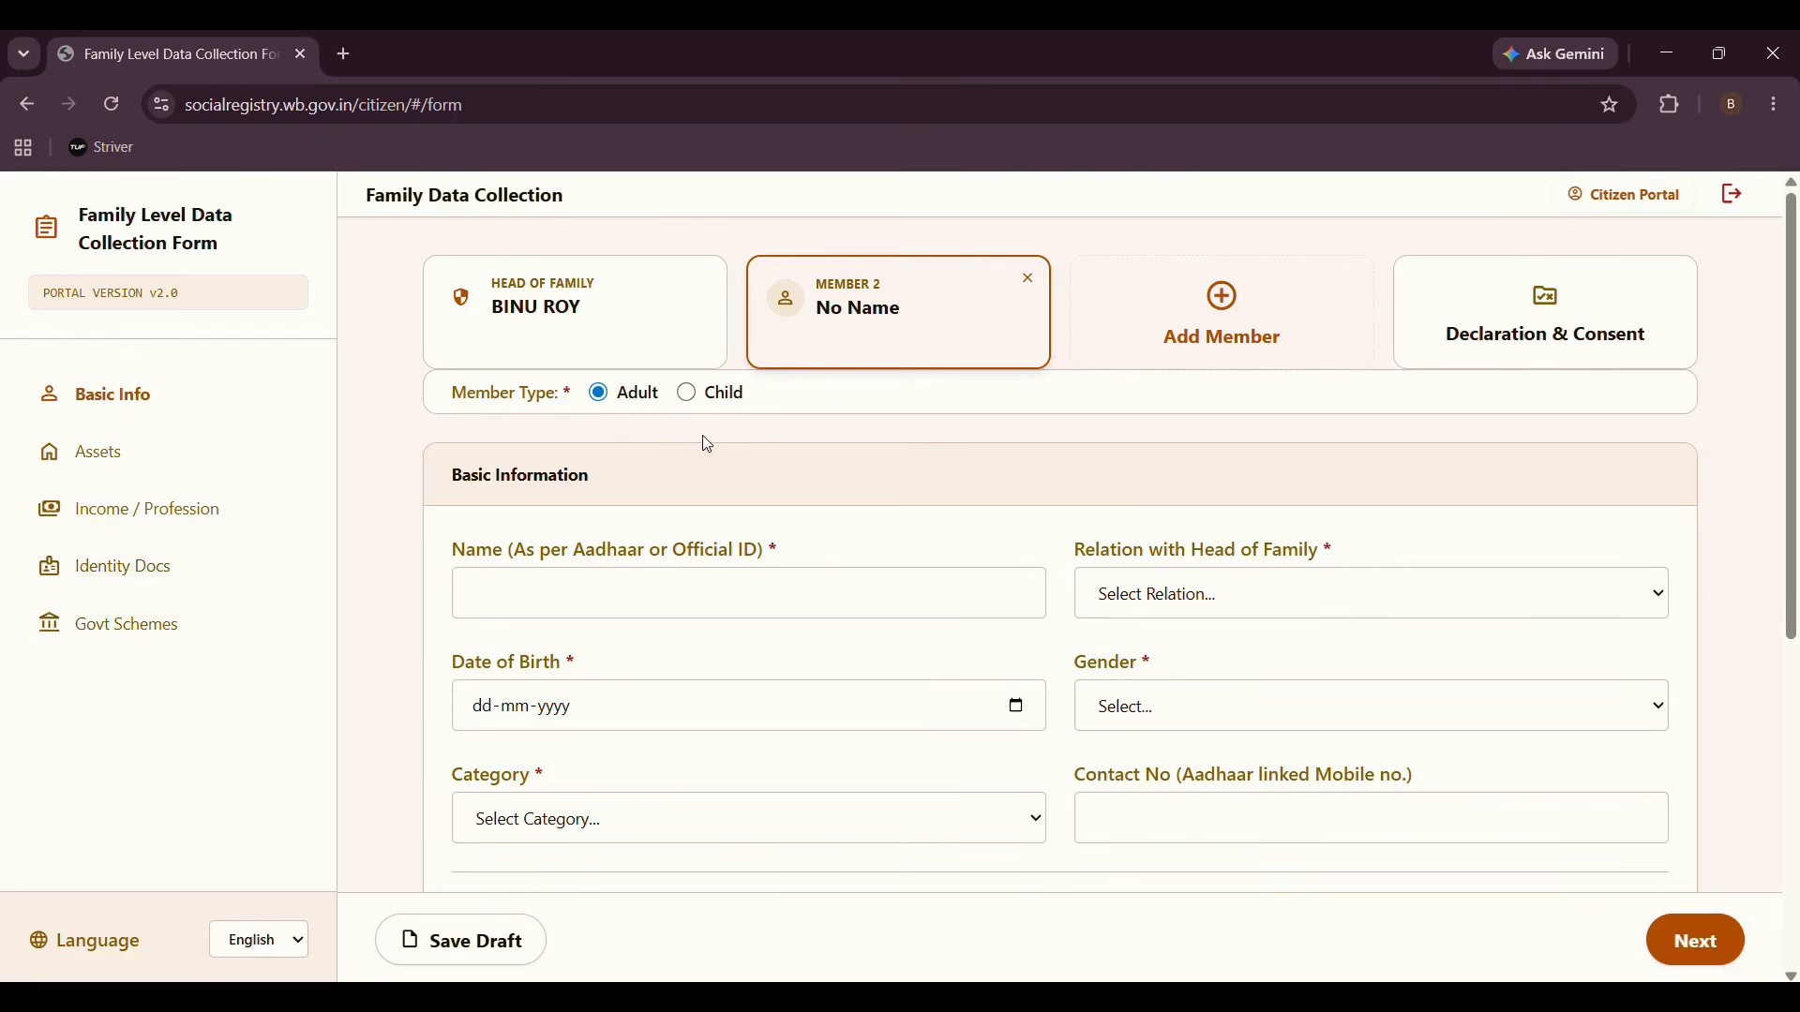
click(686, 393)
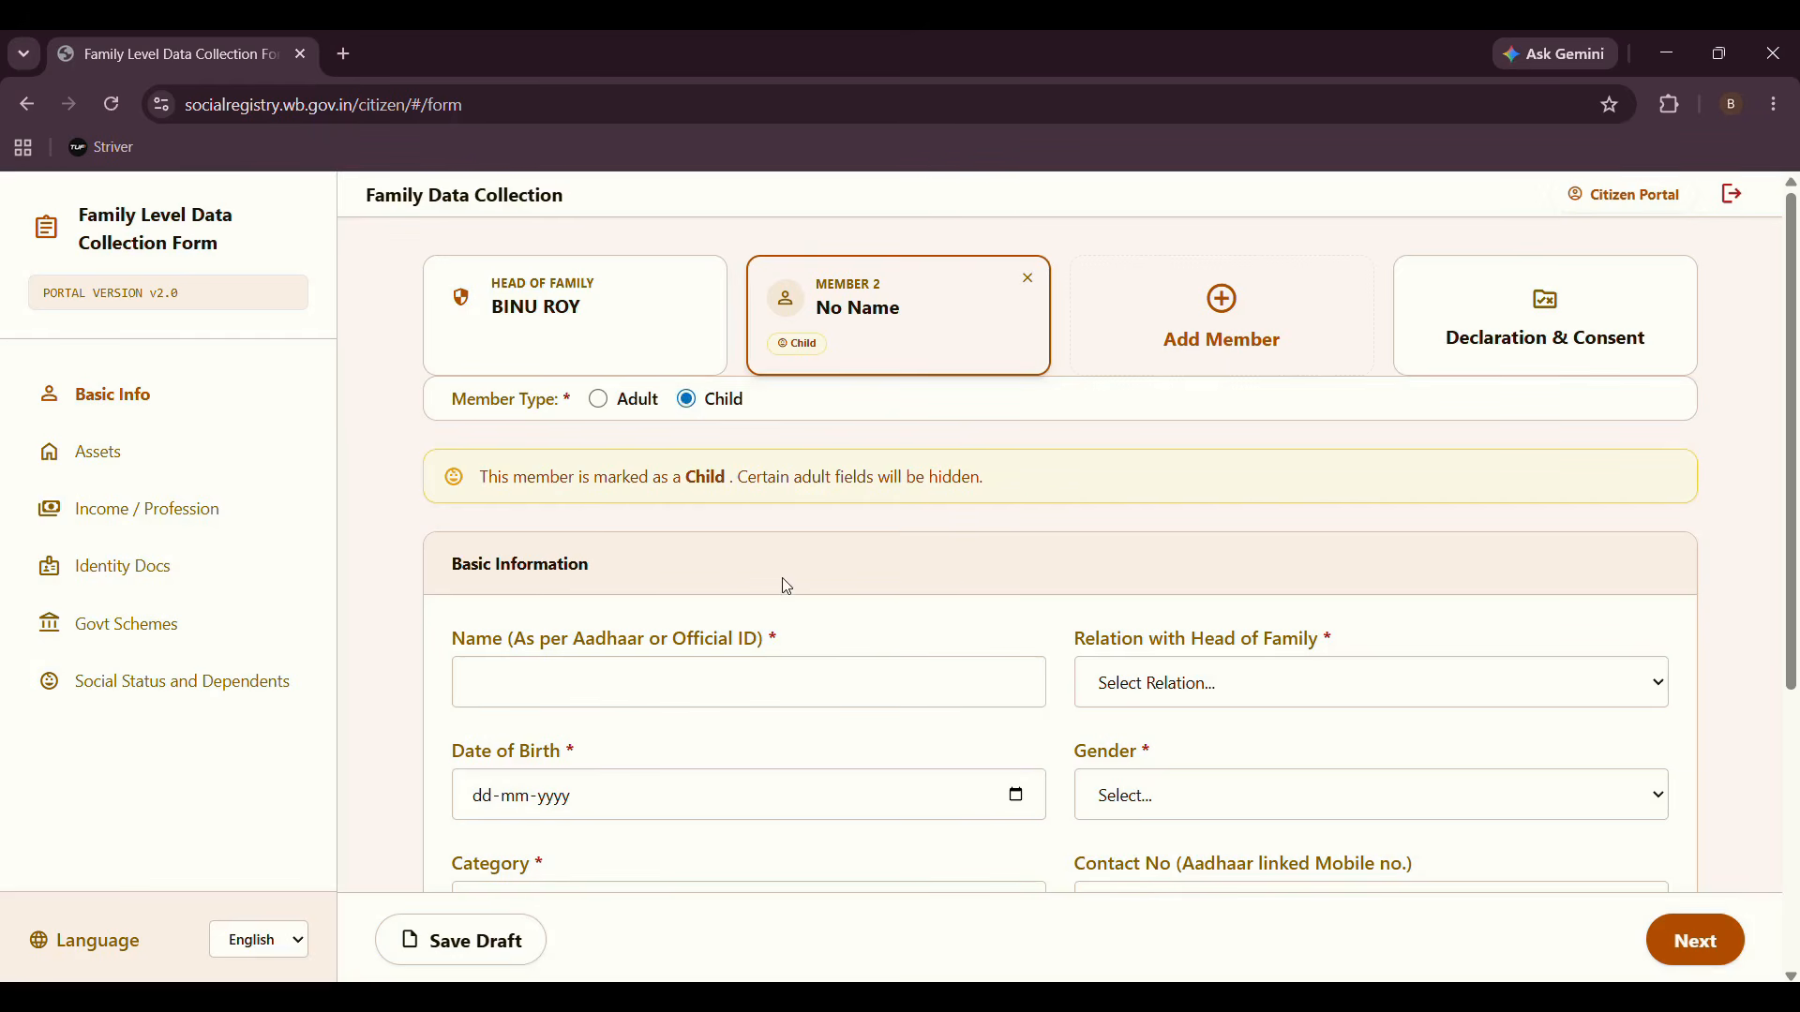
click(598, 399)
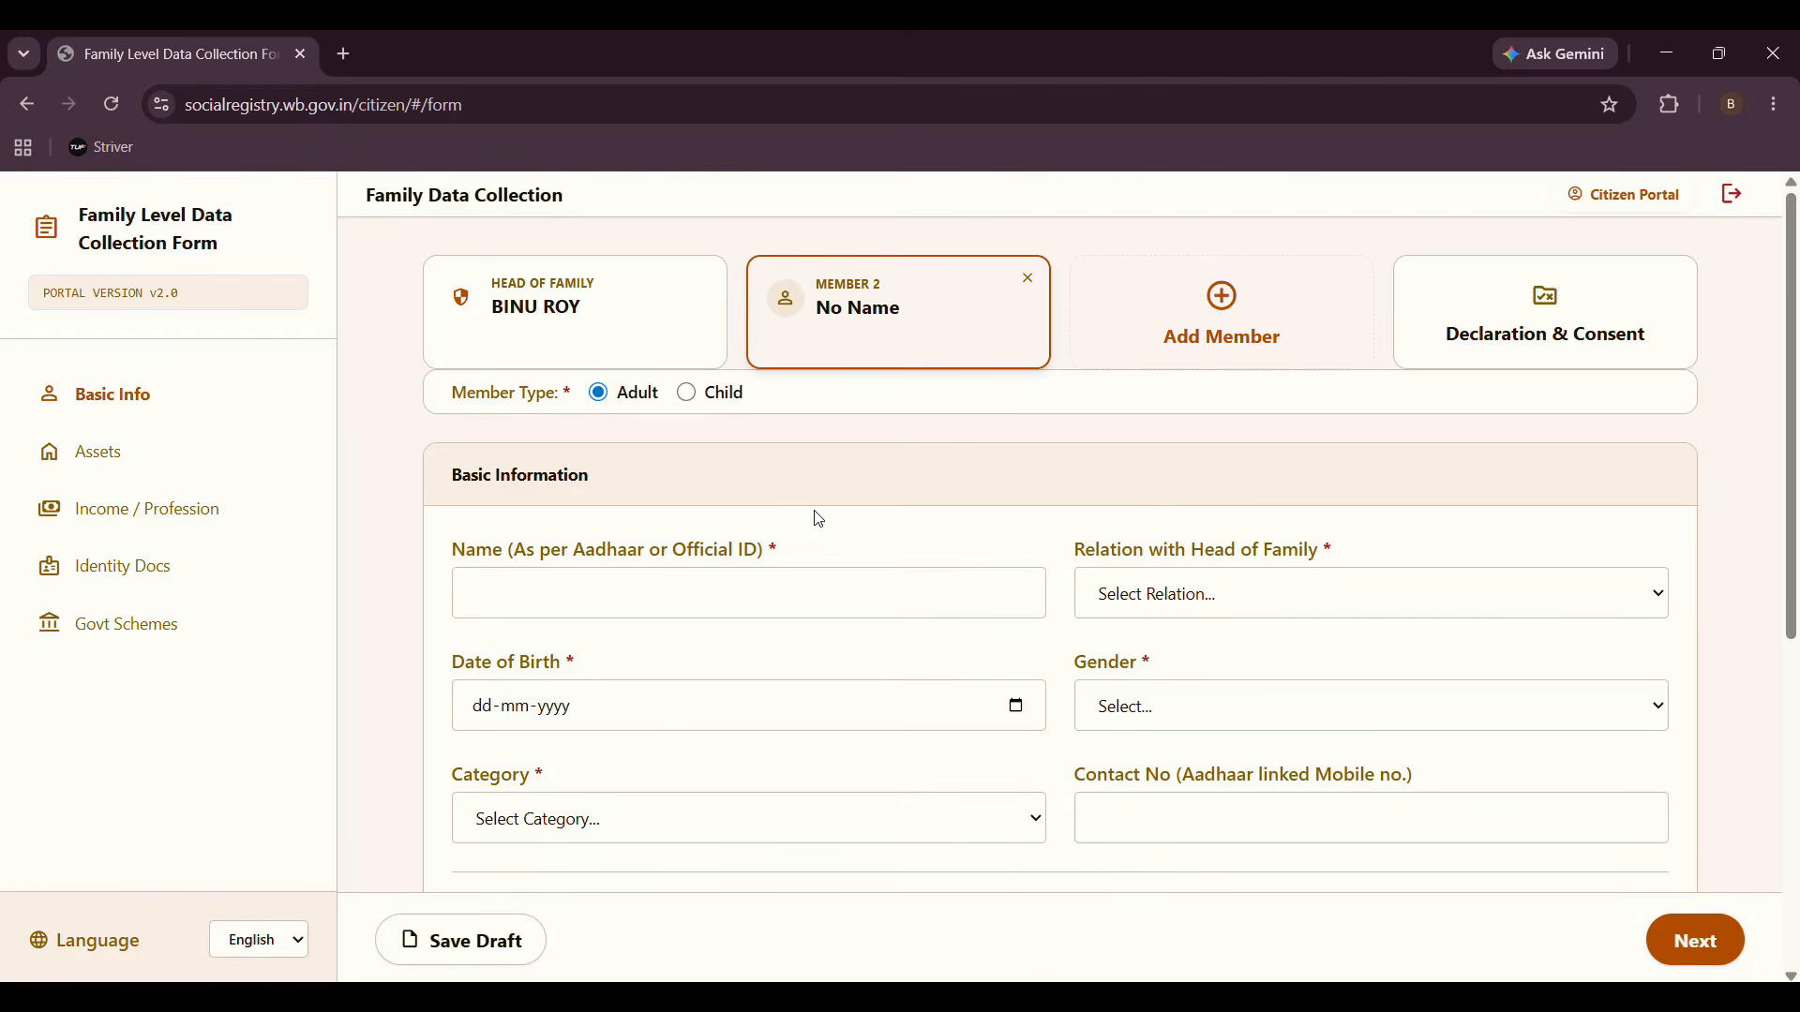
scroll(852, 560, down, 1)
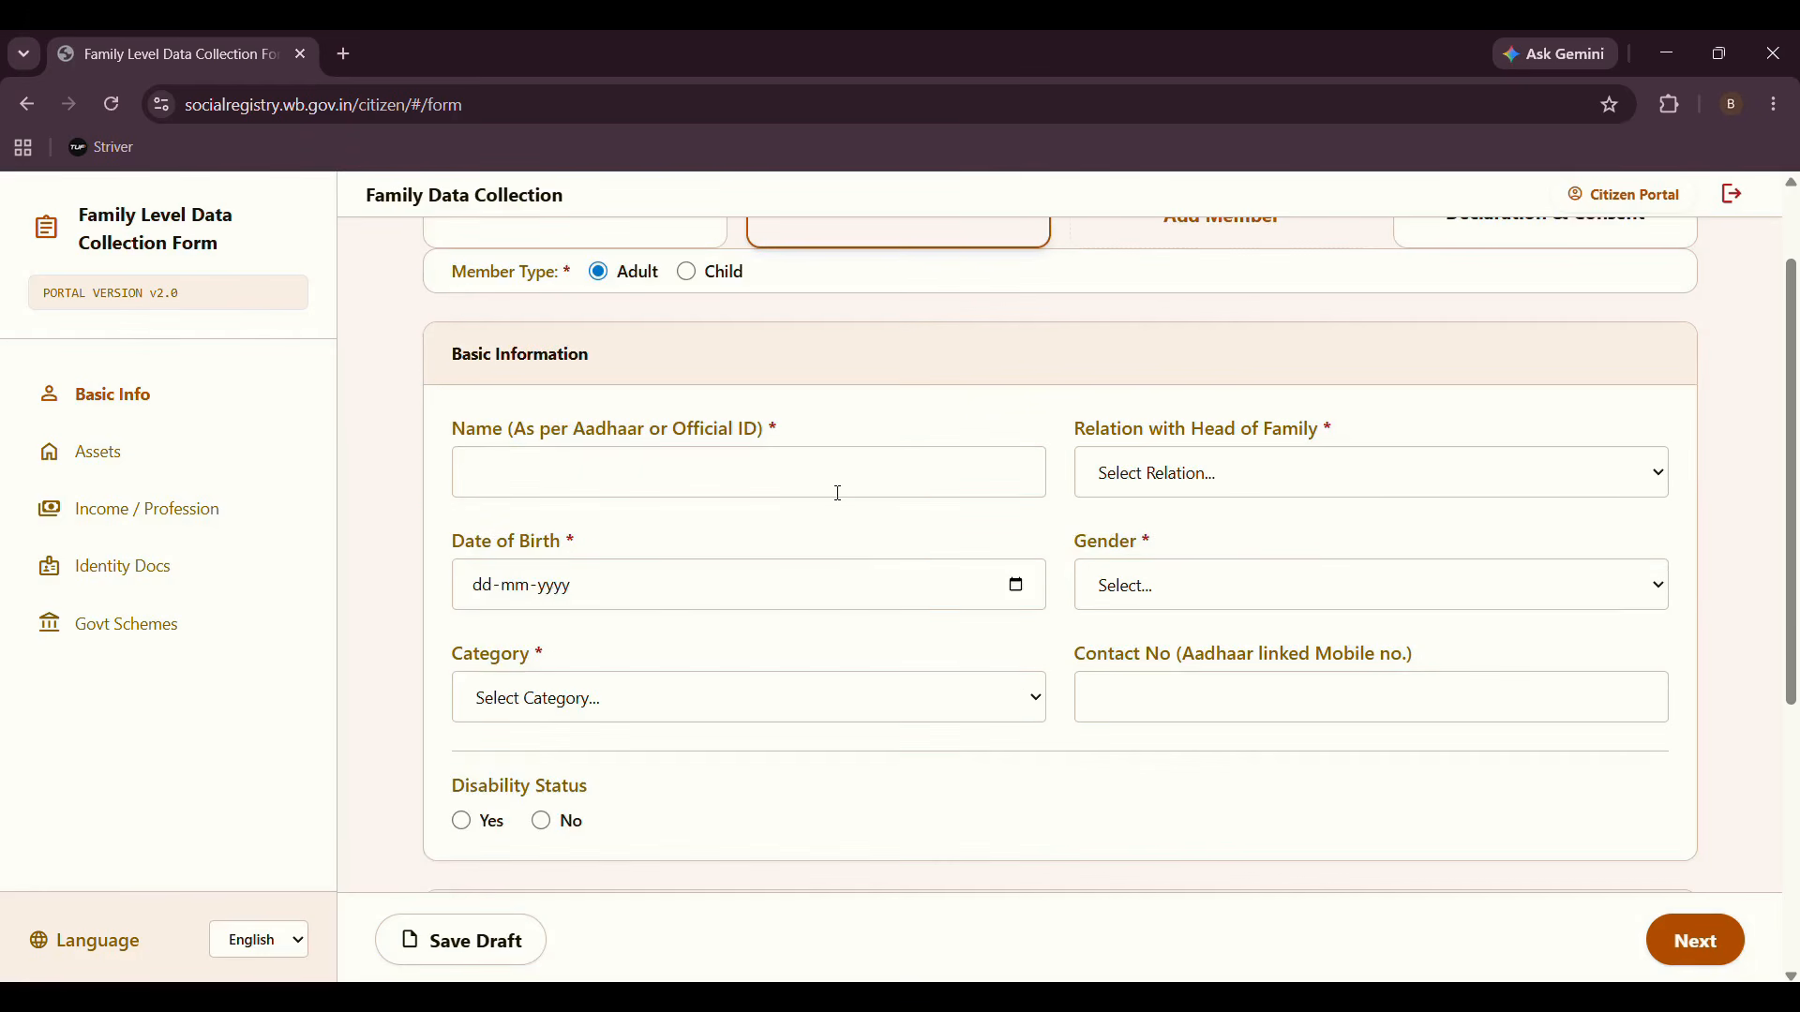
scroll(838, 493, down, 1)
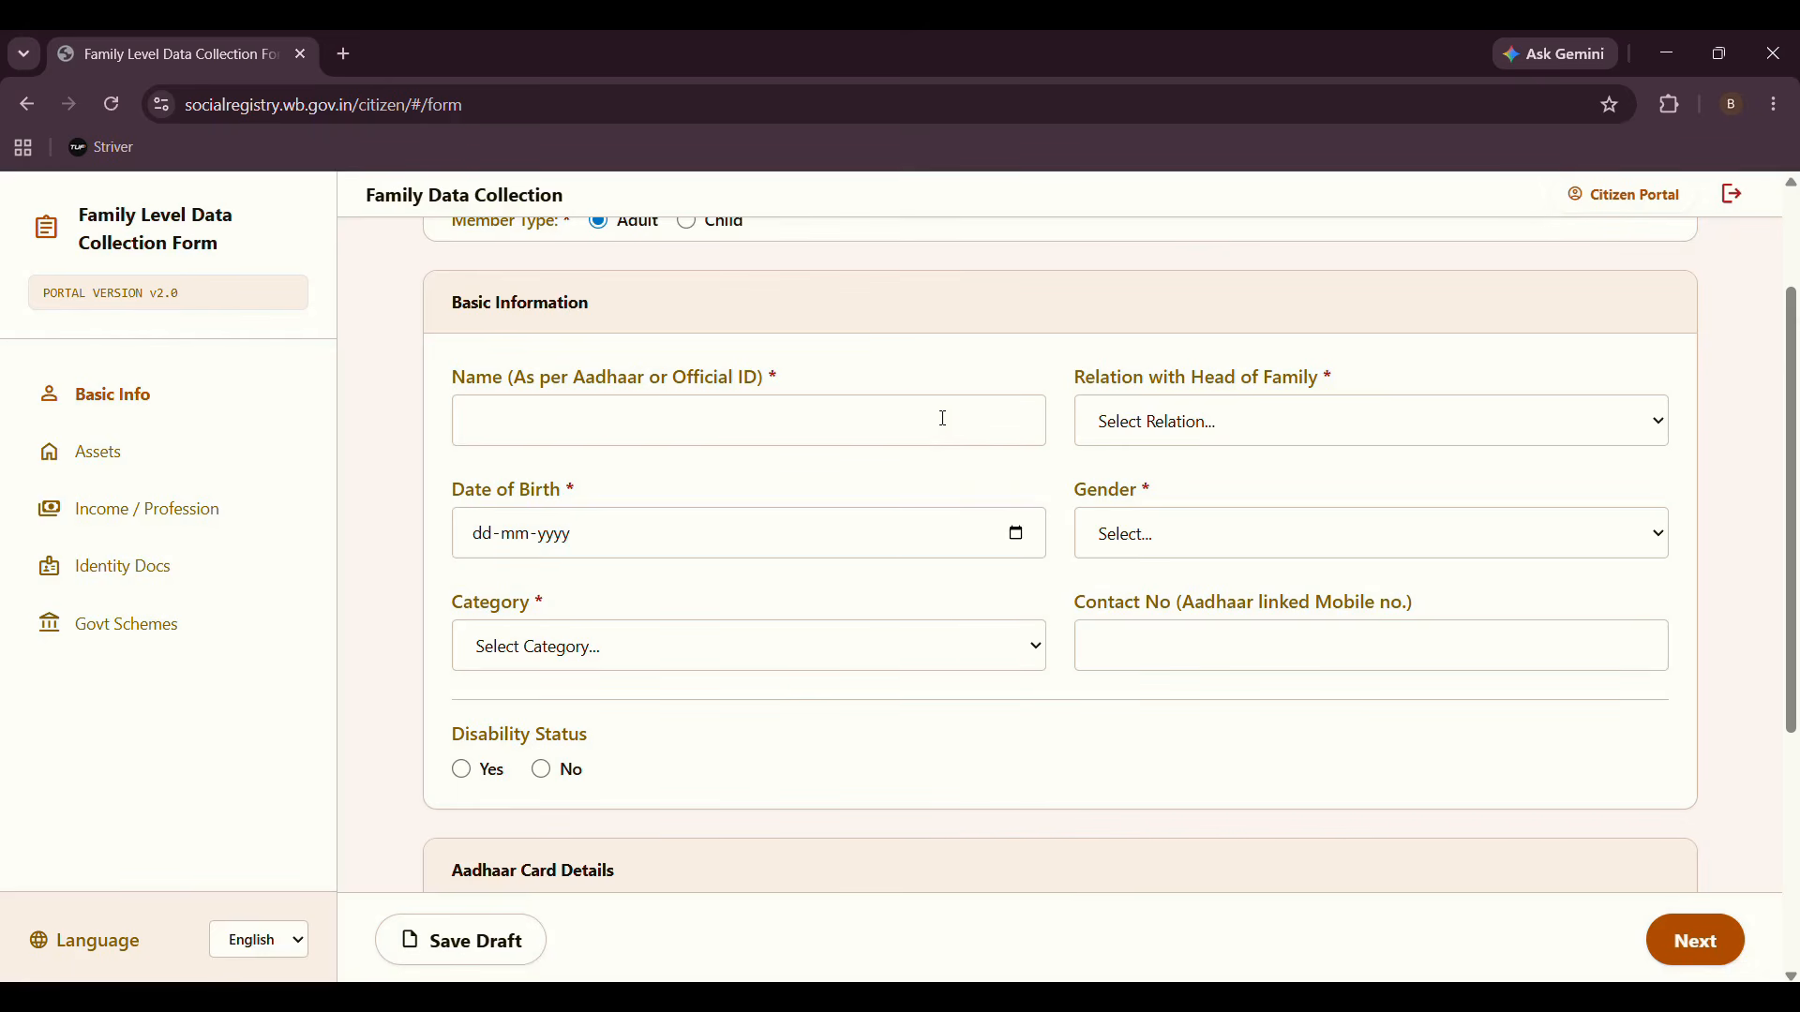
Set Member 2's relation to head of family as Wife and gender as Female.
click(1294, 423)
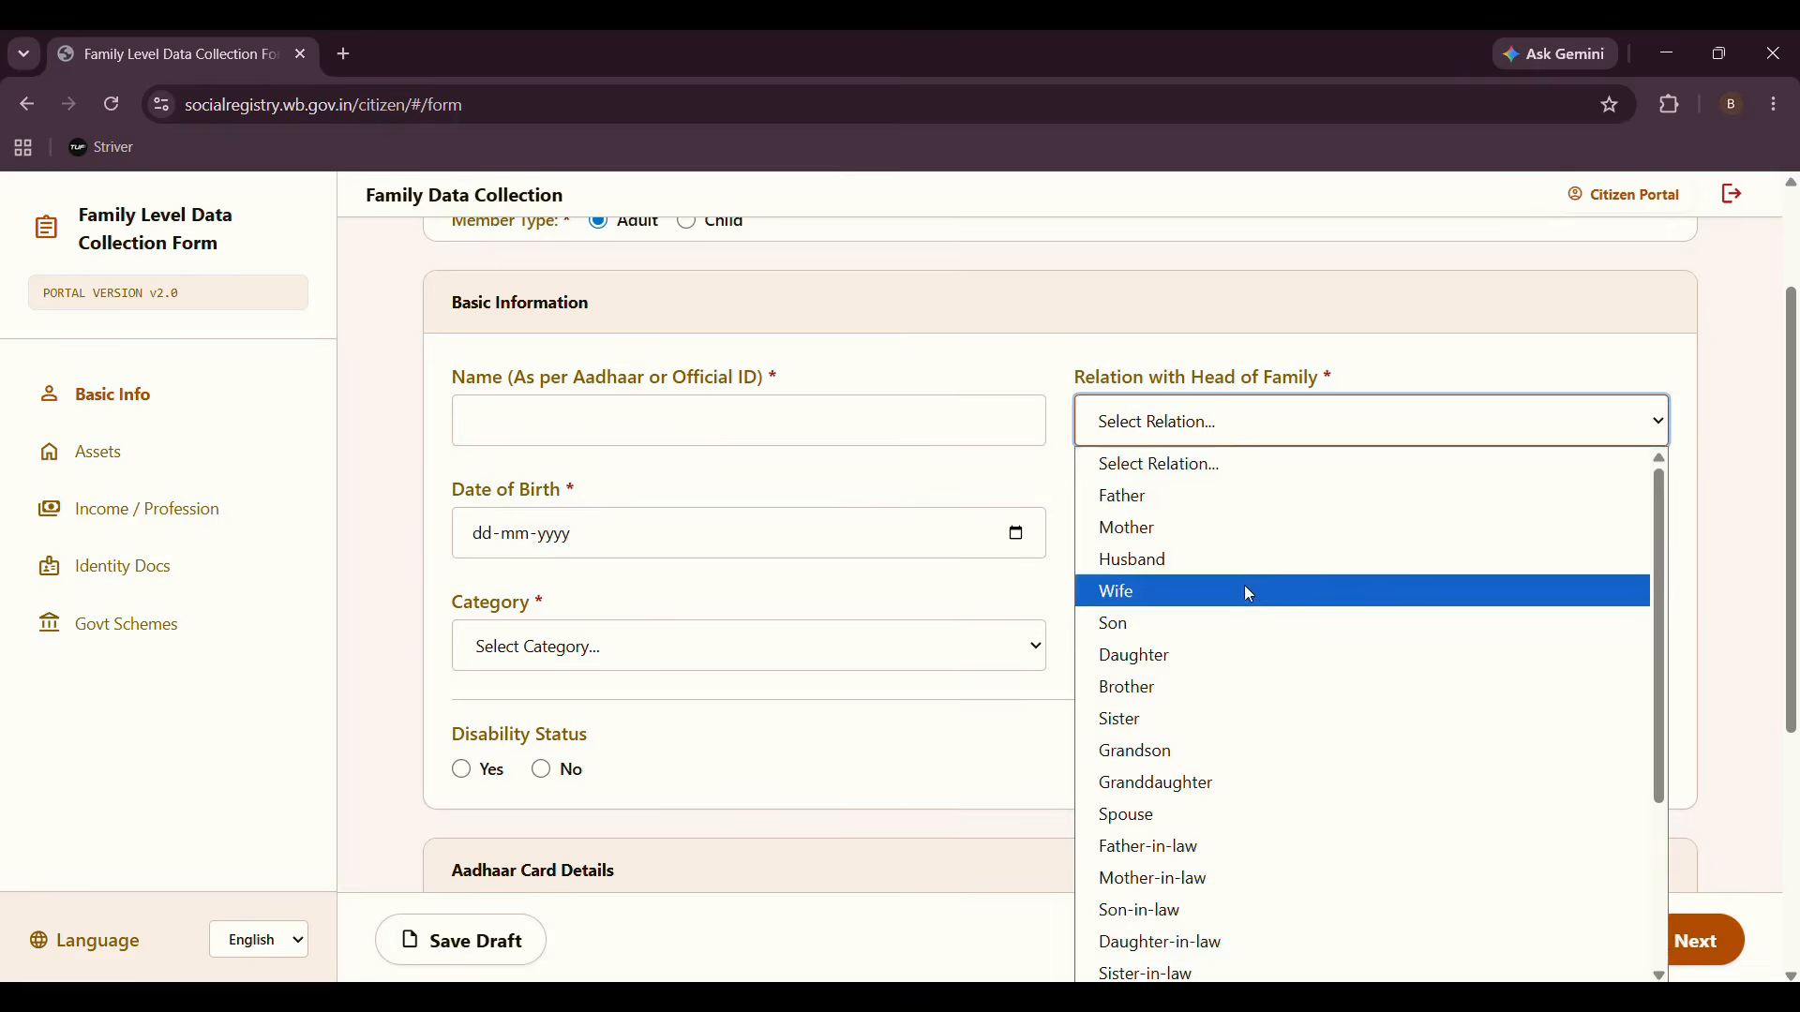
click(1245, 591)
click(1254, 433)
click(1191, 592)
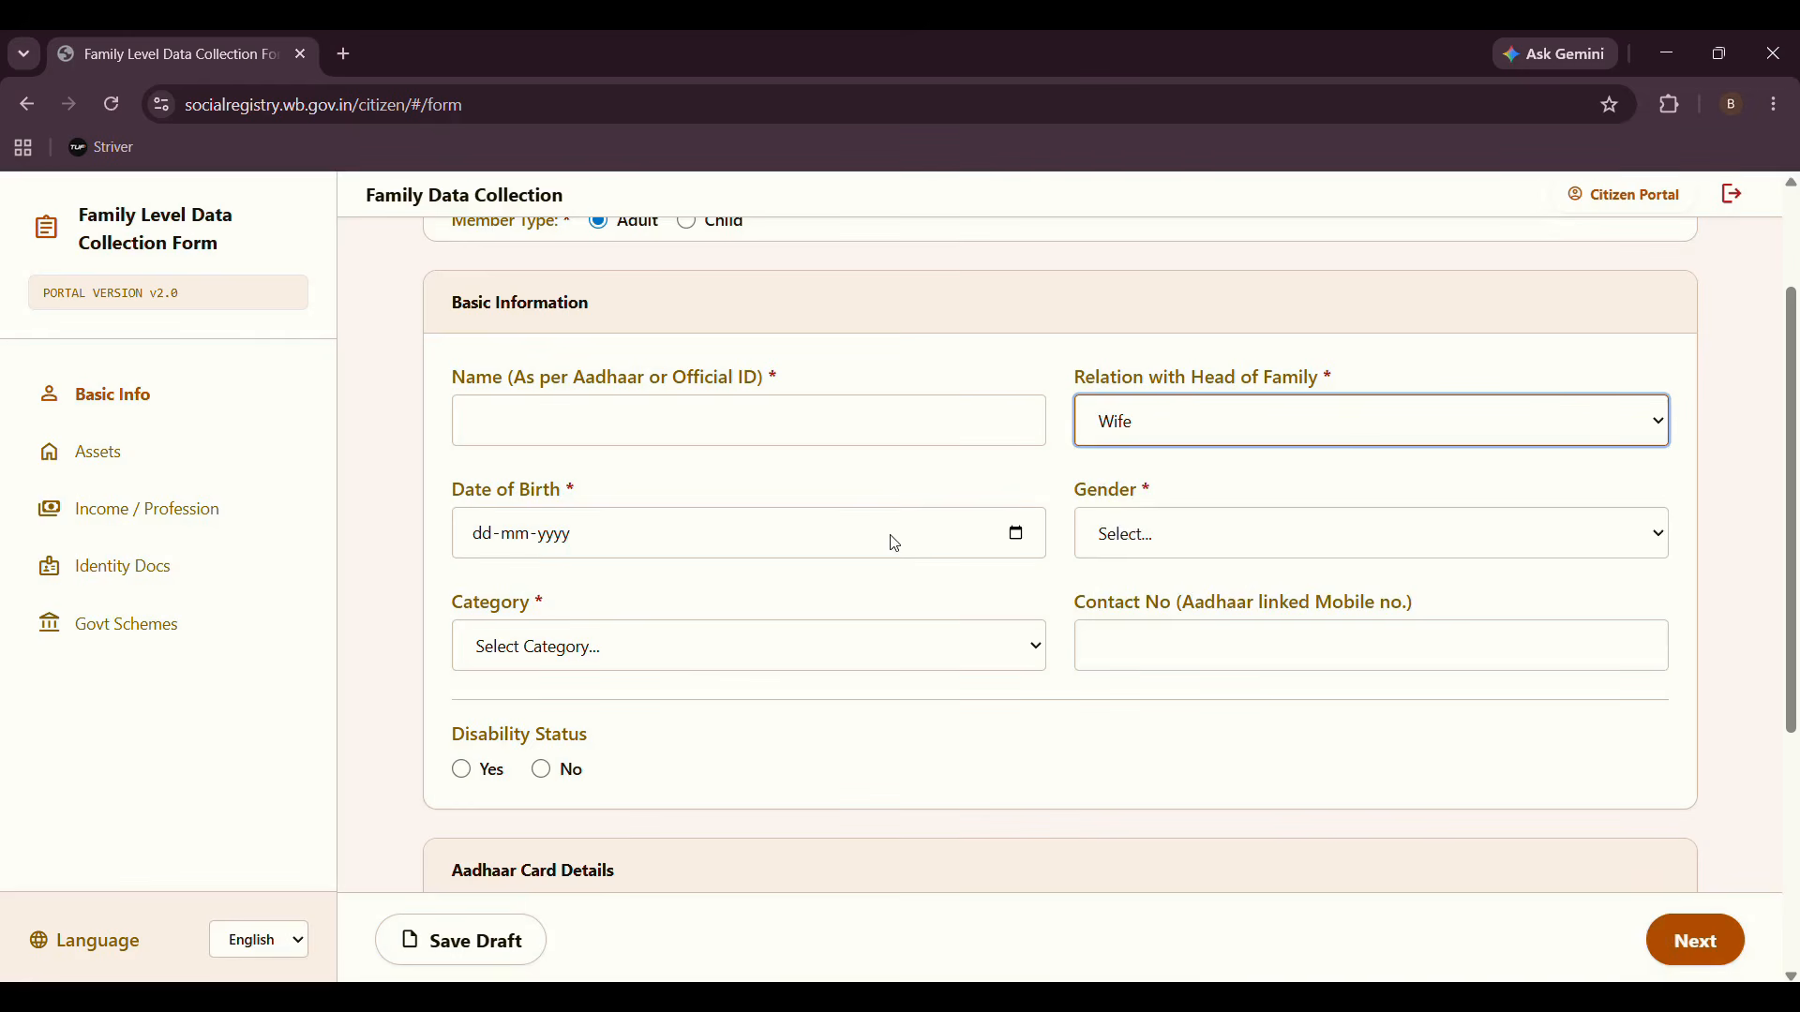
click(1120, 548)
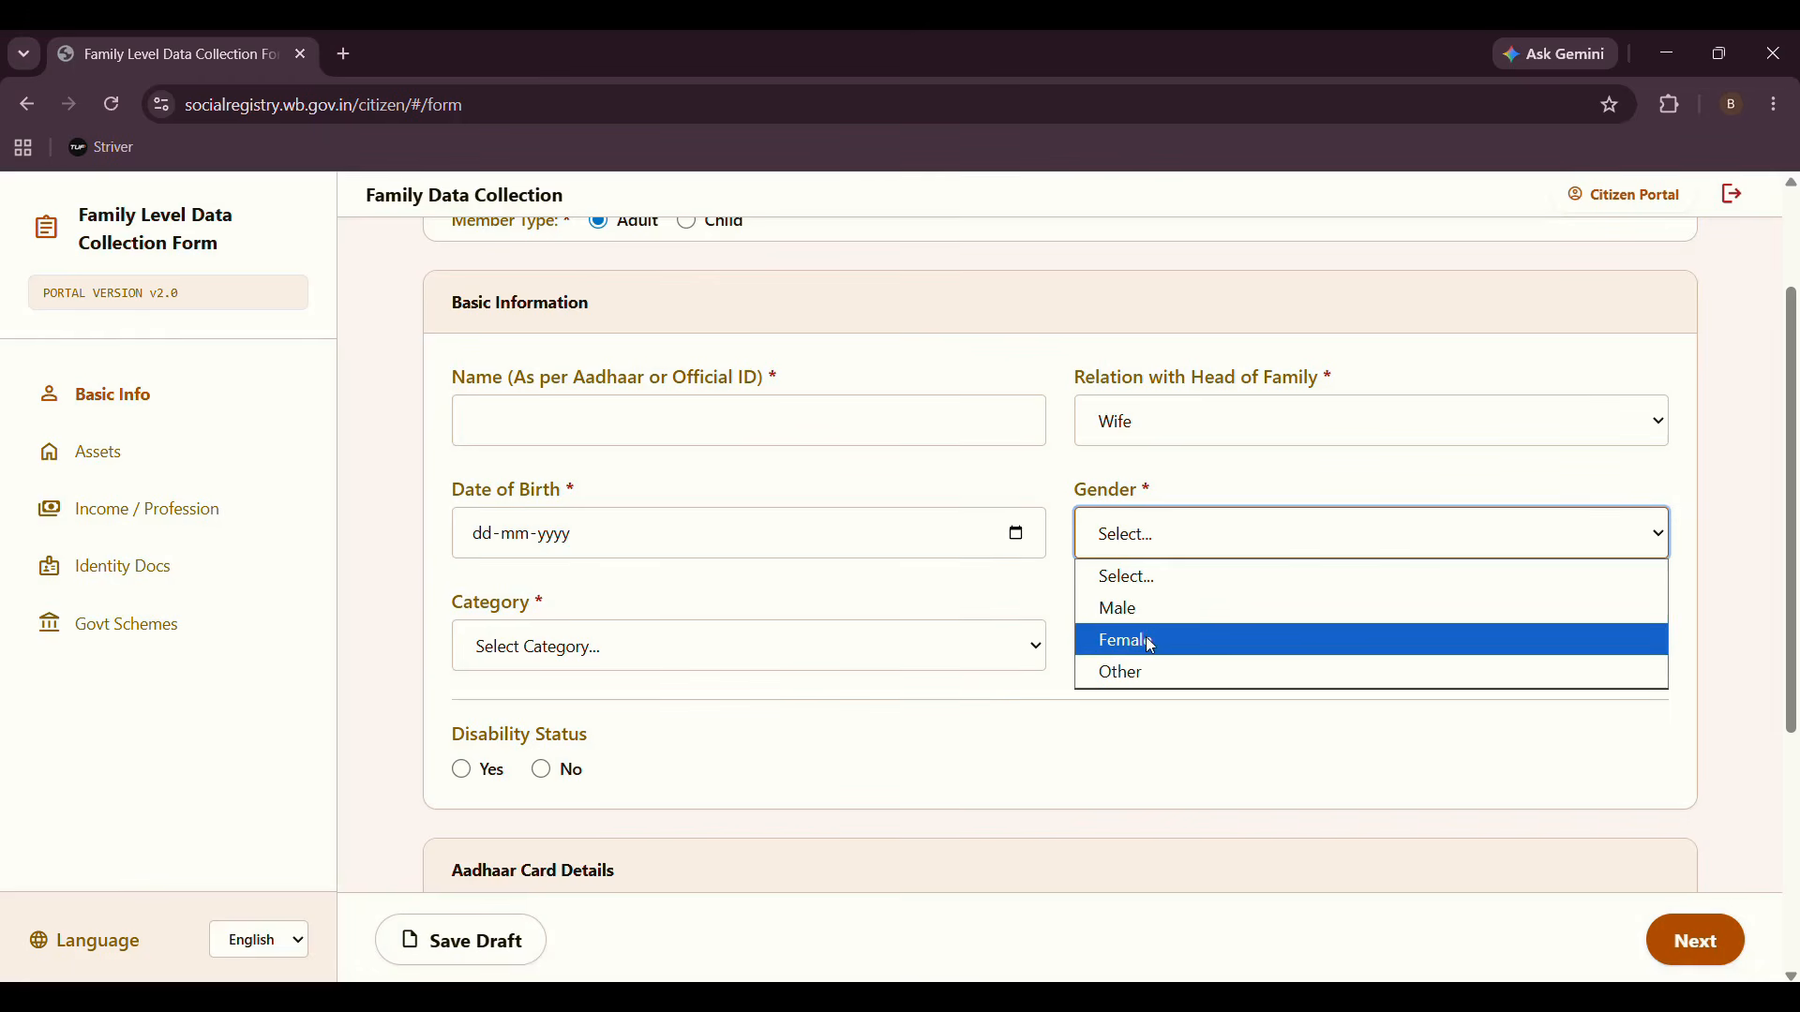
click(1152, 643)
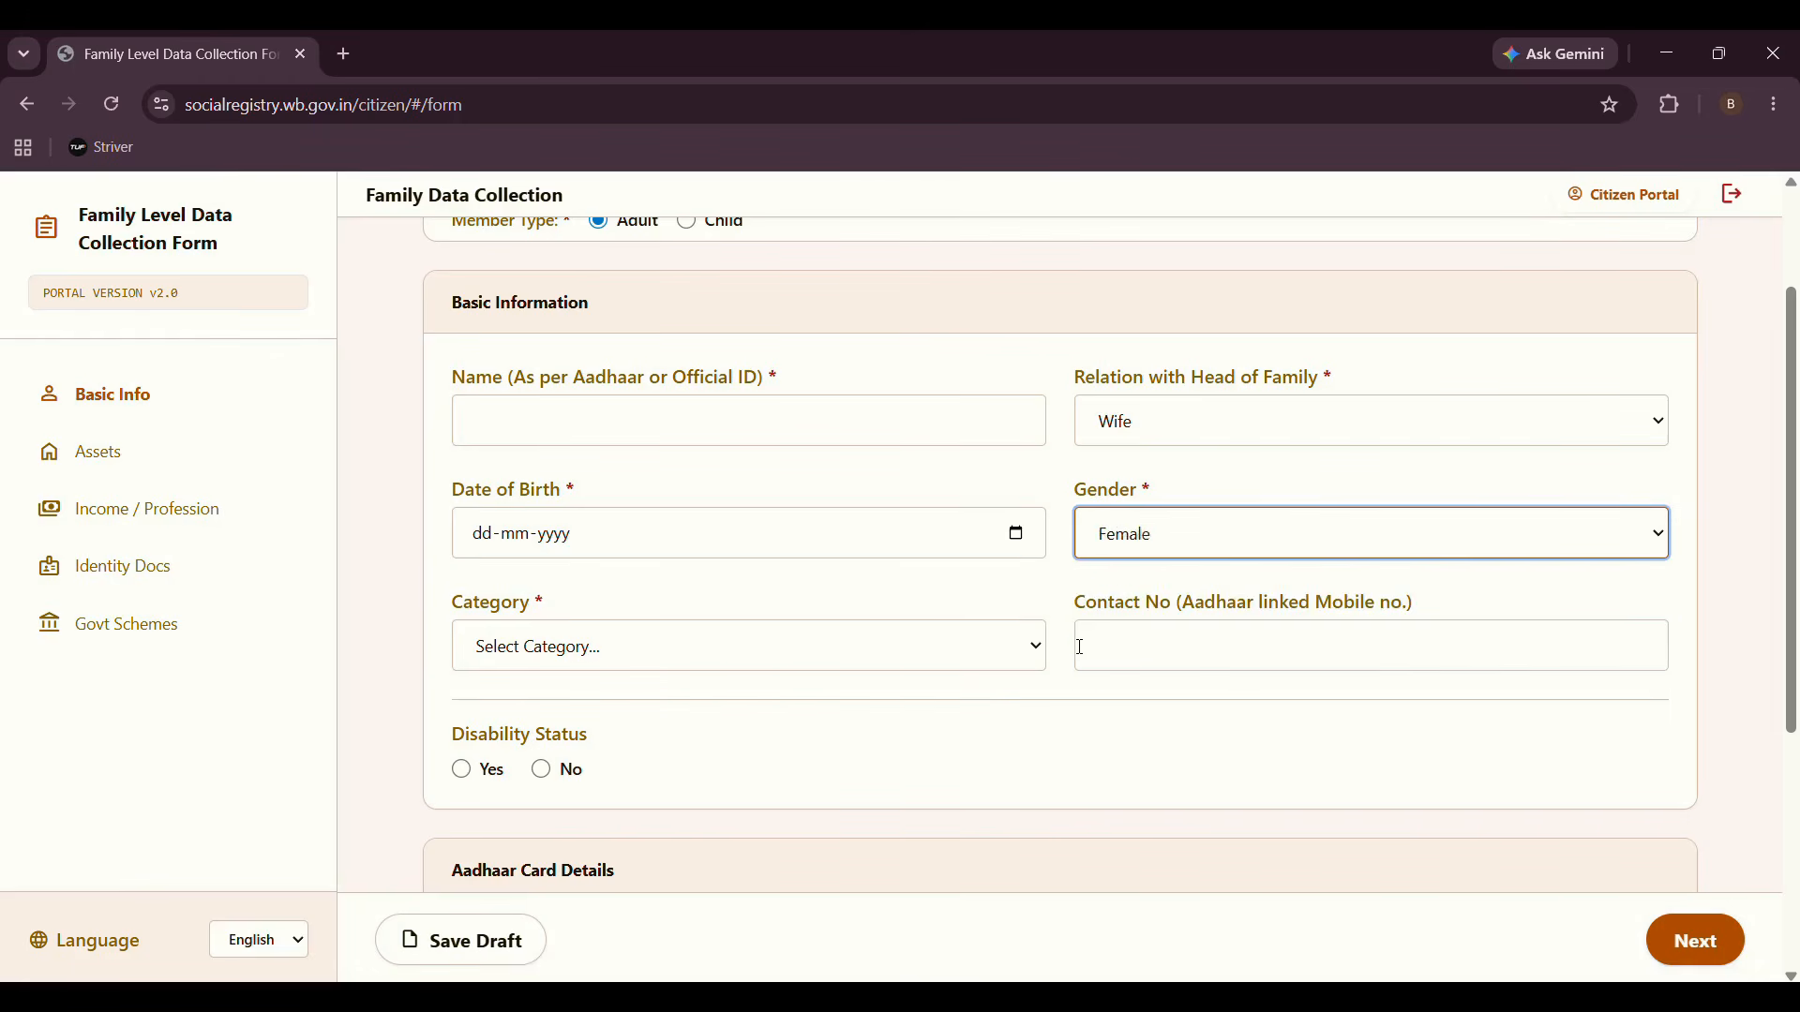
Choose UR as Member 2's category and mark her Disability Status as No.
click(847, 652)
click(797, 724)
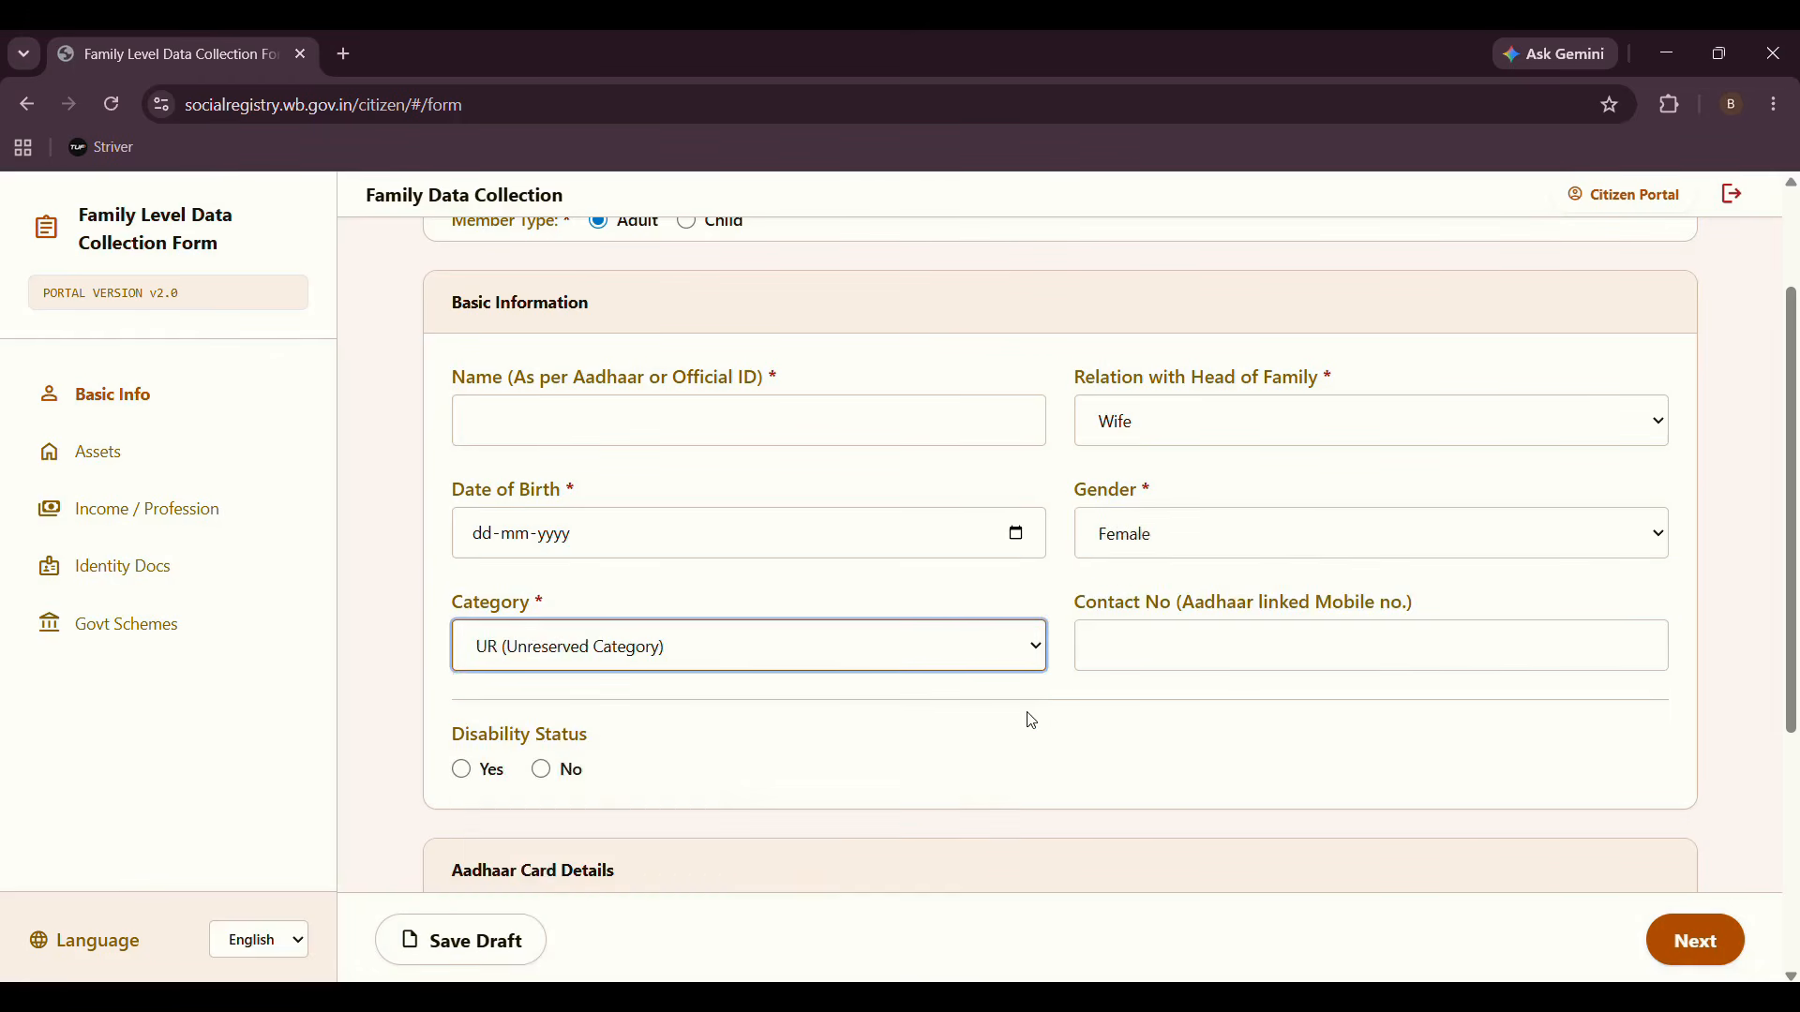
scroll(1233, 570, down, 1)
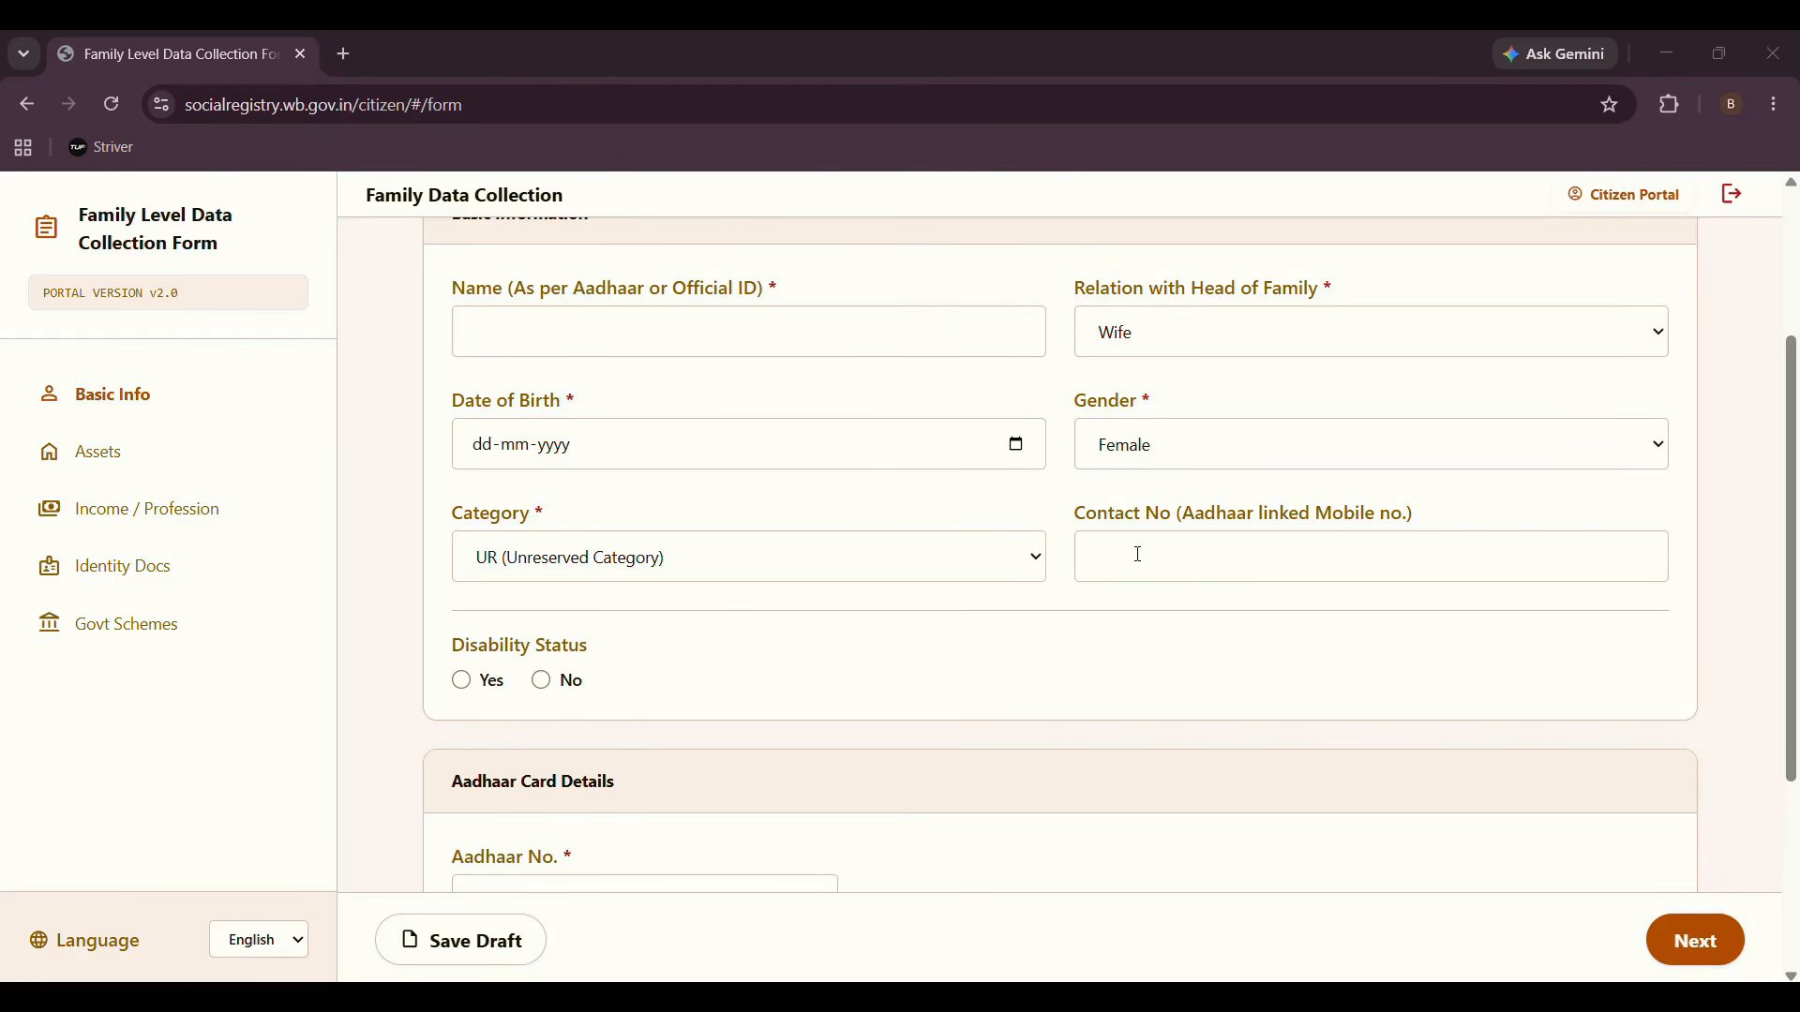
click(1266, 544)
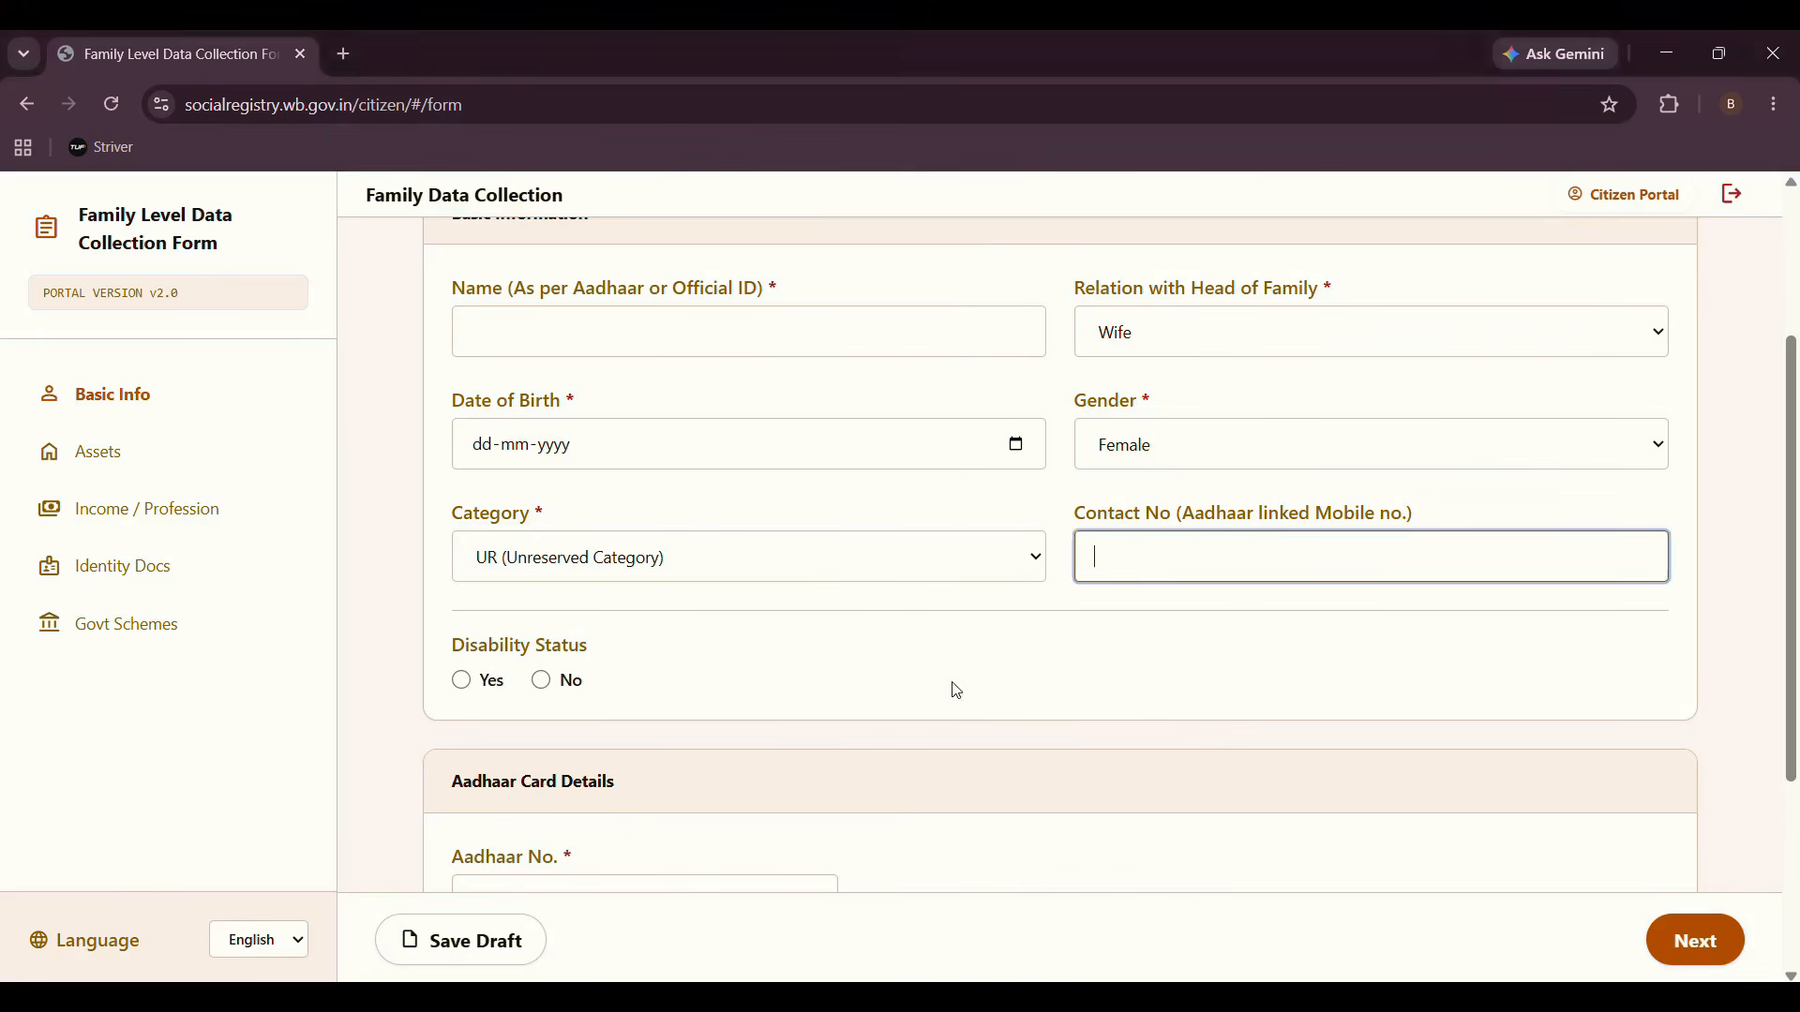
scroll(920, 699, down, 3)
scroll(722, 539, up, 2)
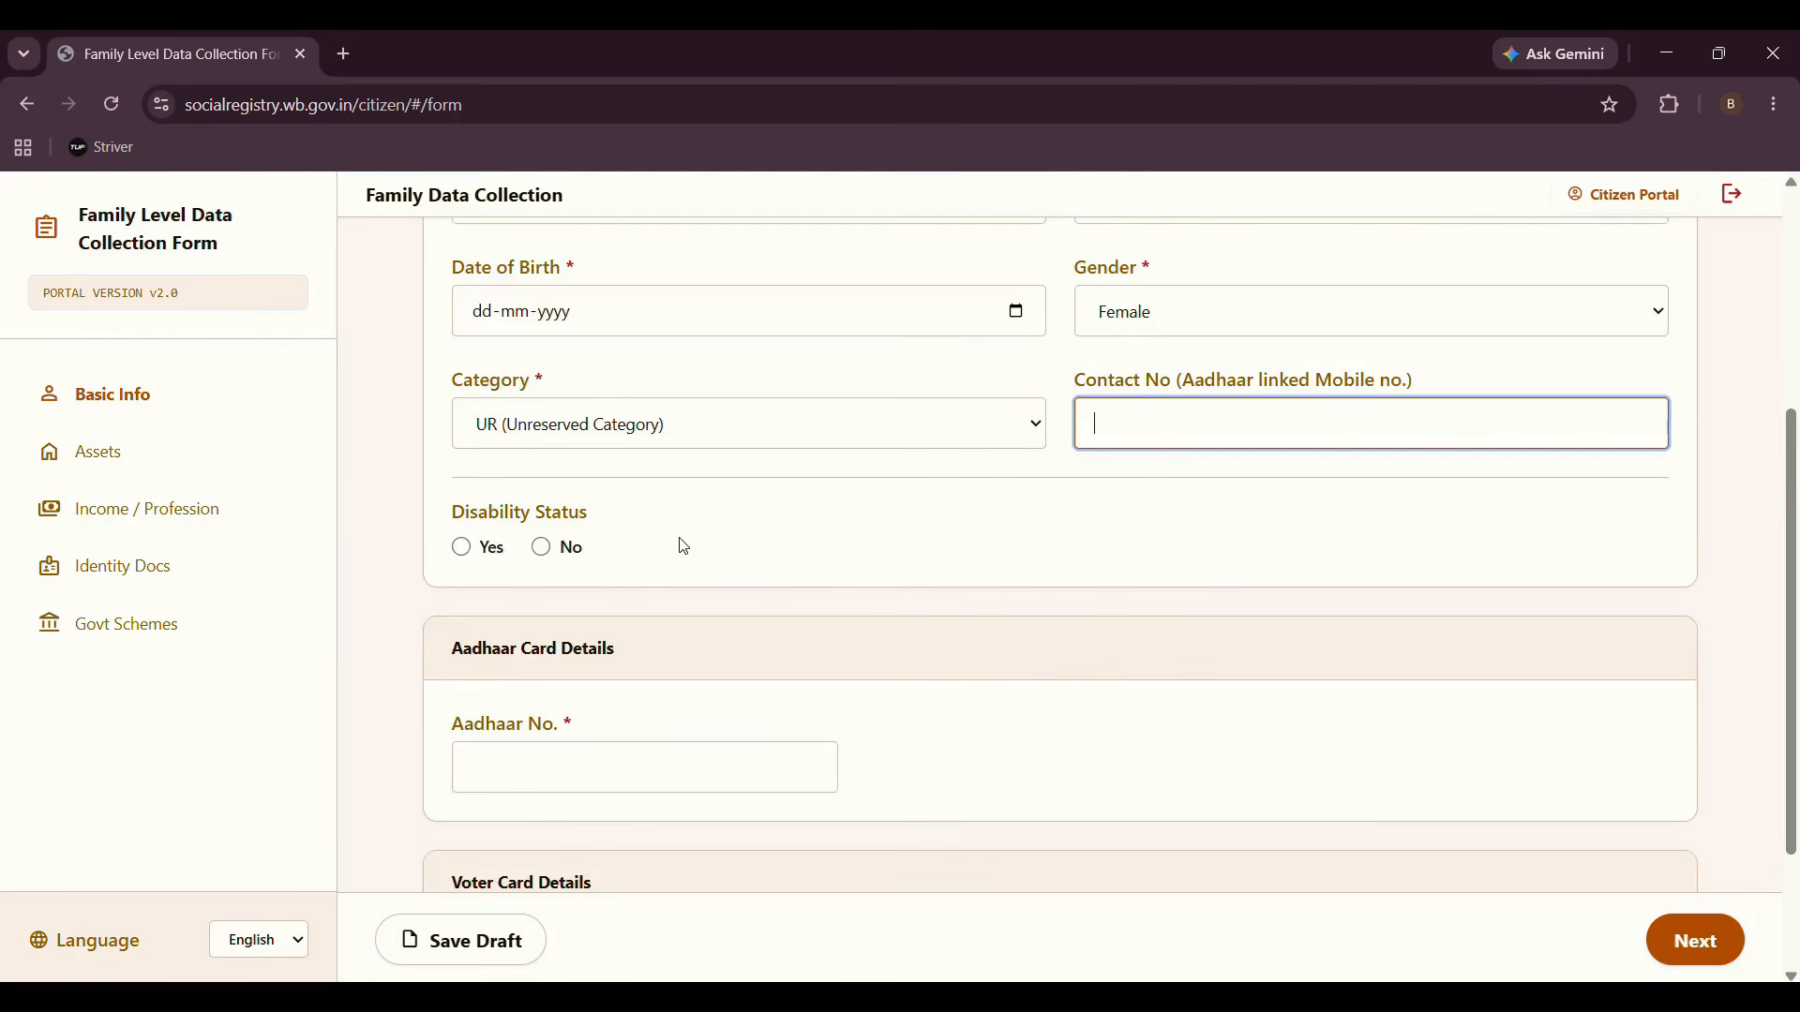
click(542, 549)
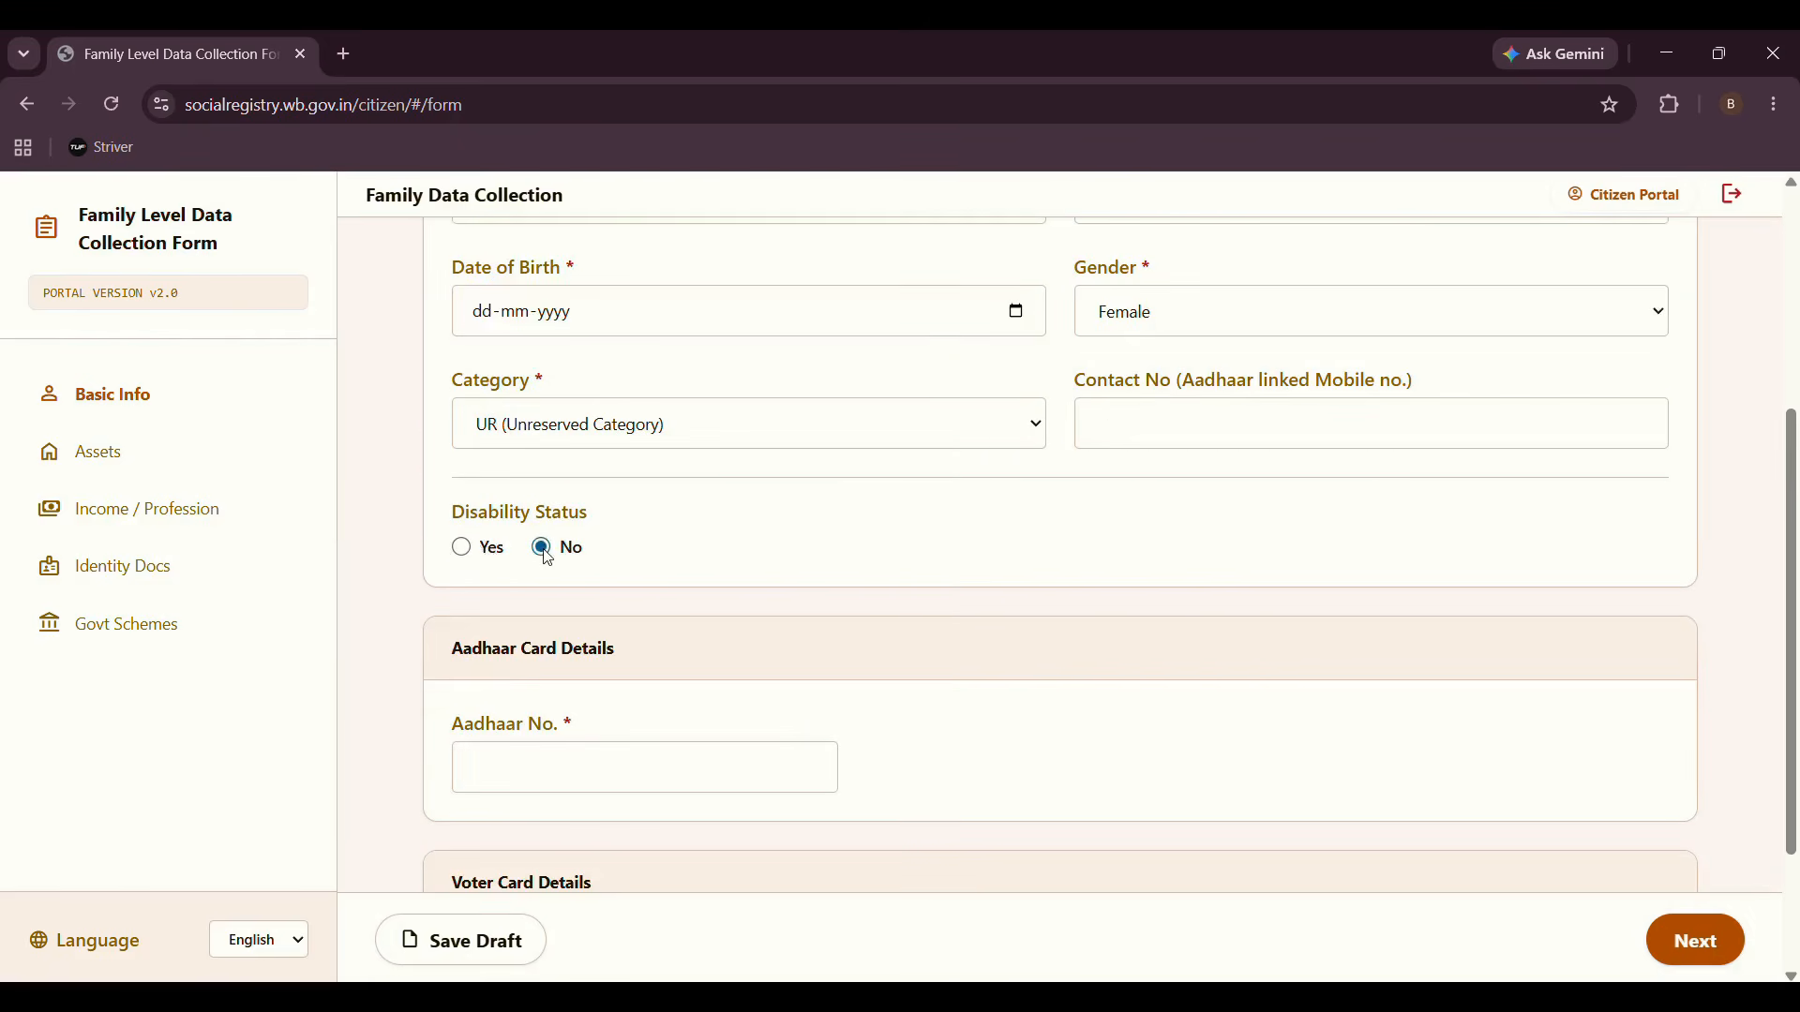
scroll(1034, 624, down, 2)
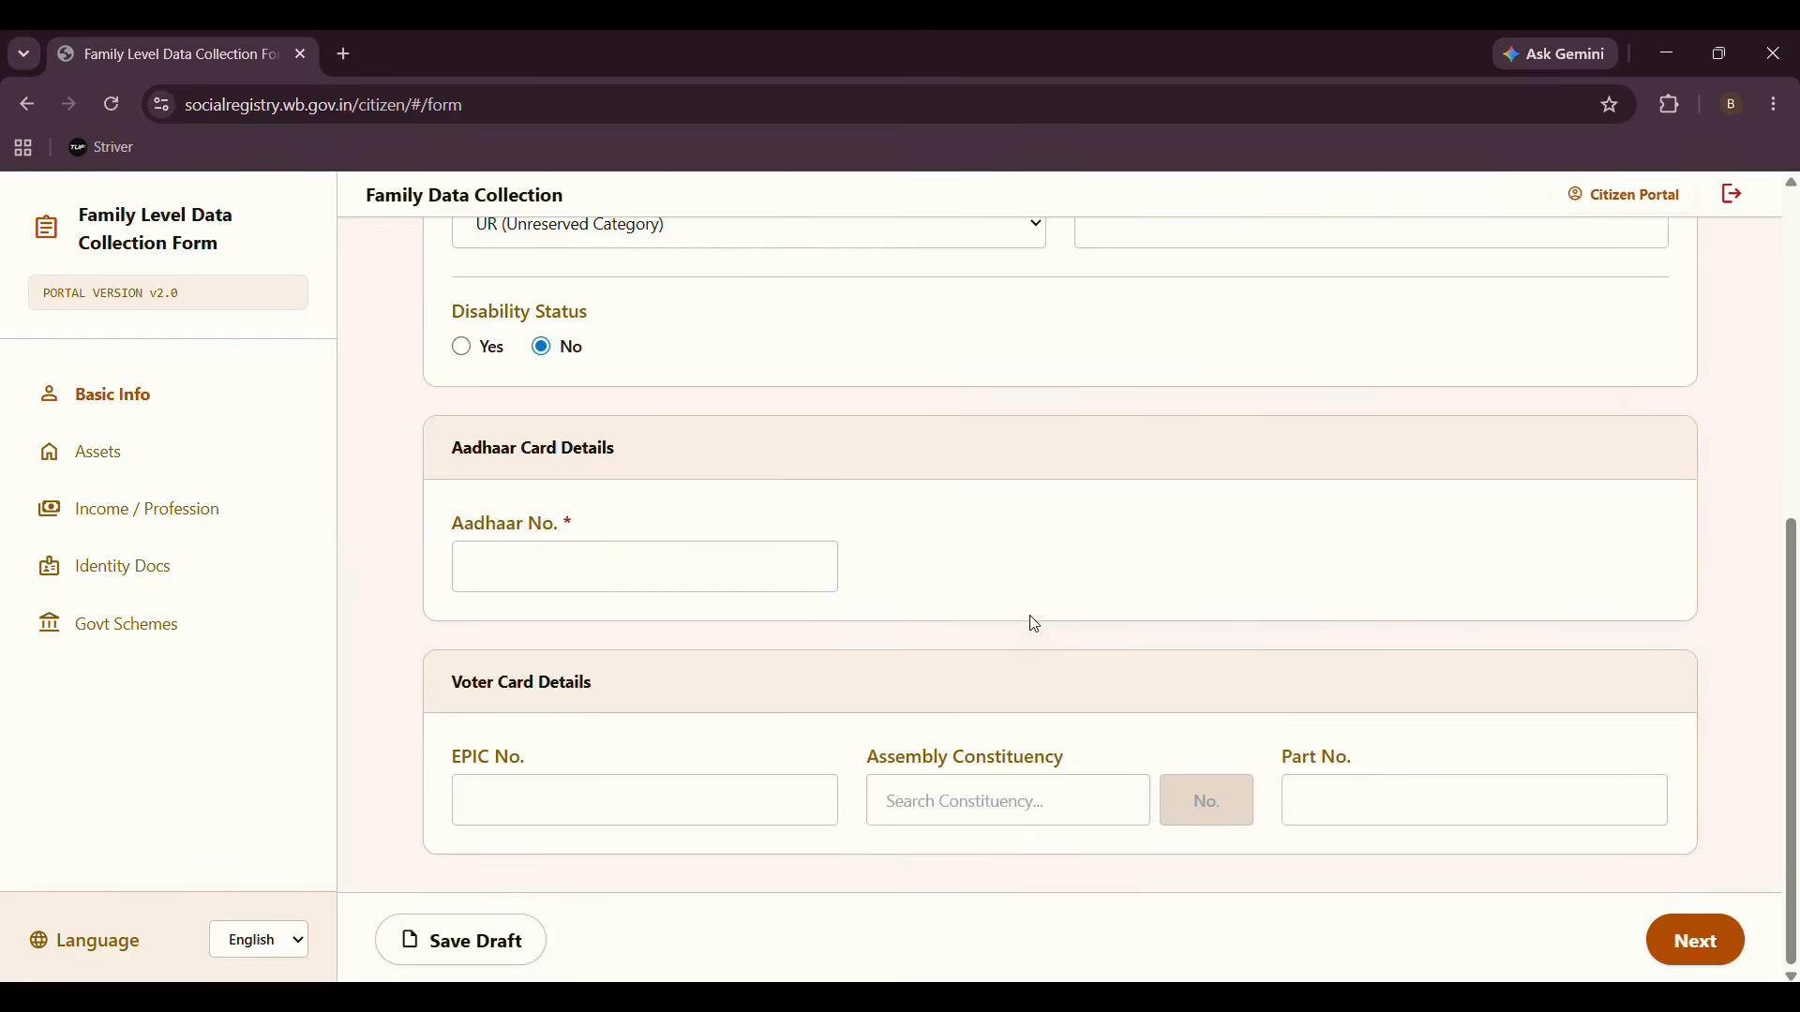
scroll(1041, 558, up, 1)
Pass through the Aadhaar, EPIC and assembly constituency fields, leaving them blank.
click(648, 702)
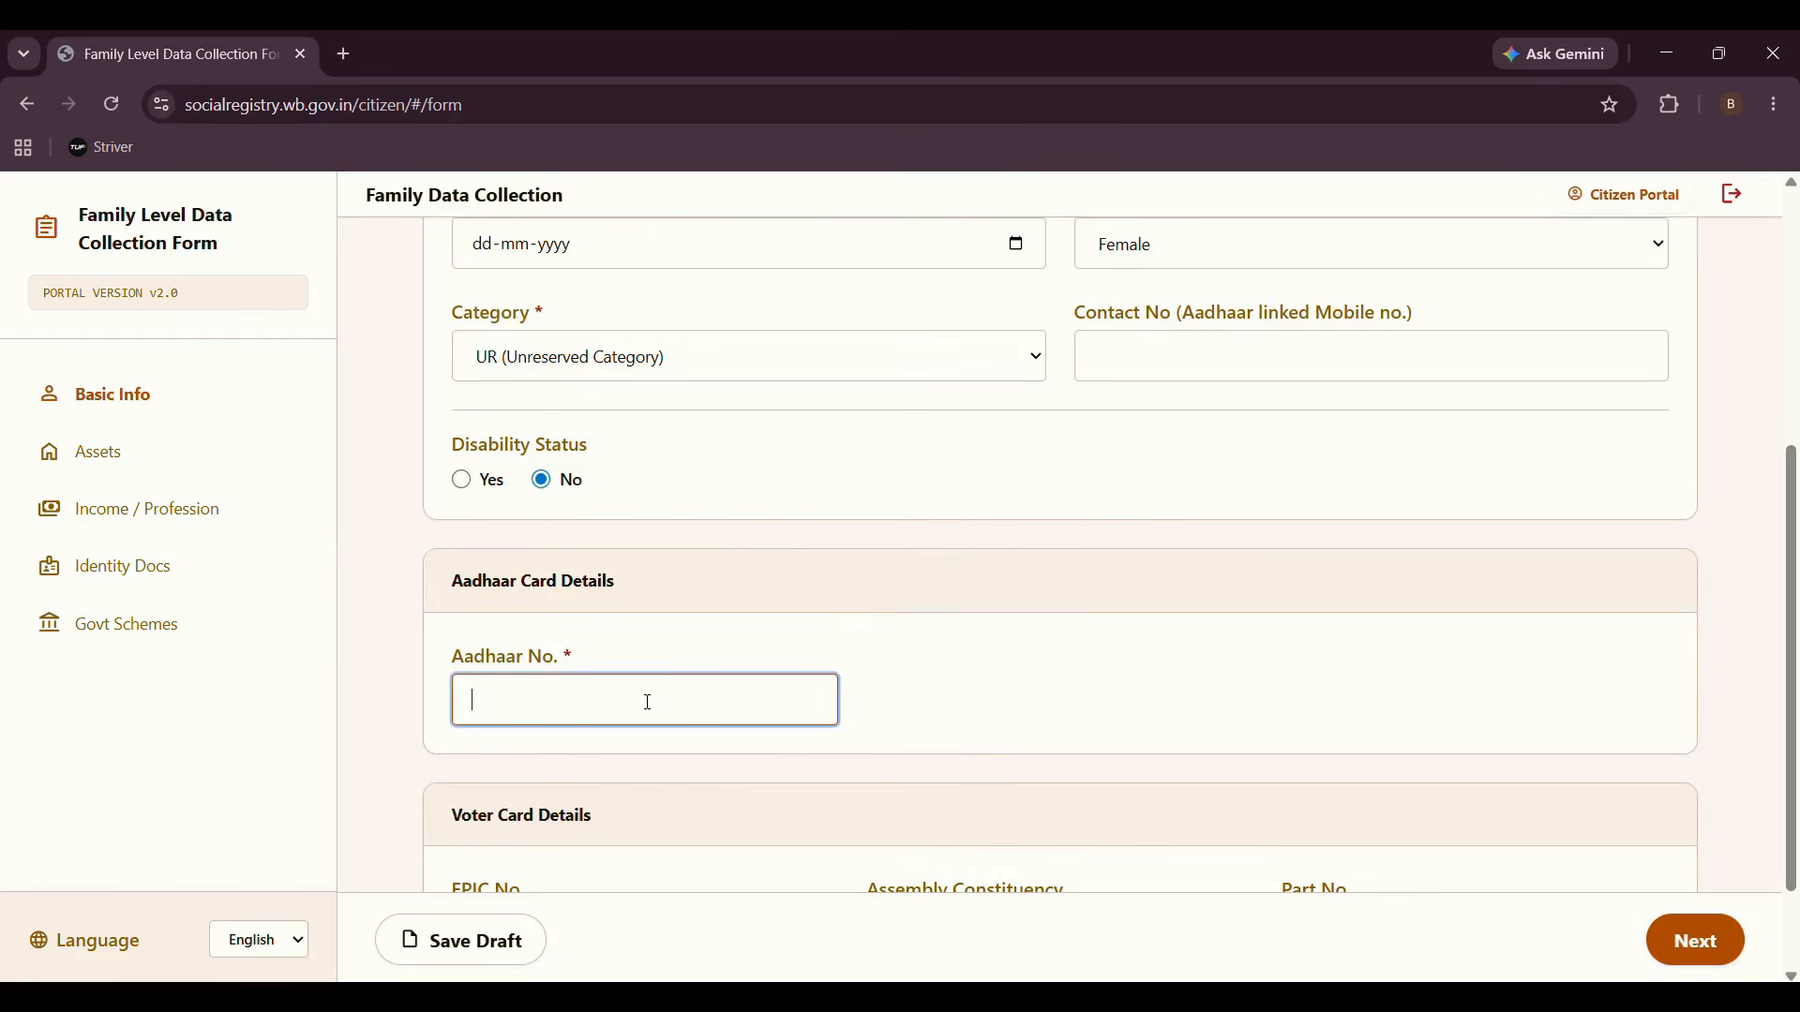
scroll(1110, 626, down, 1)
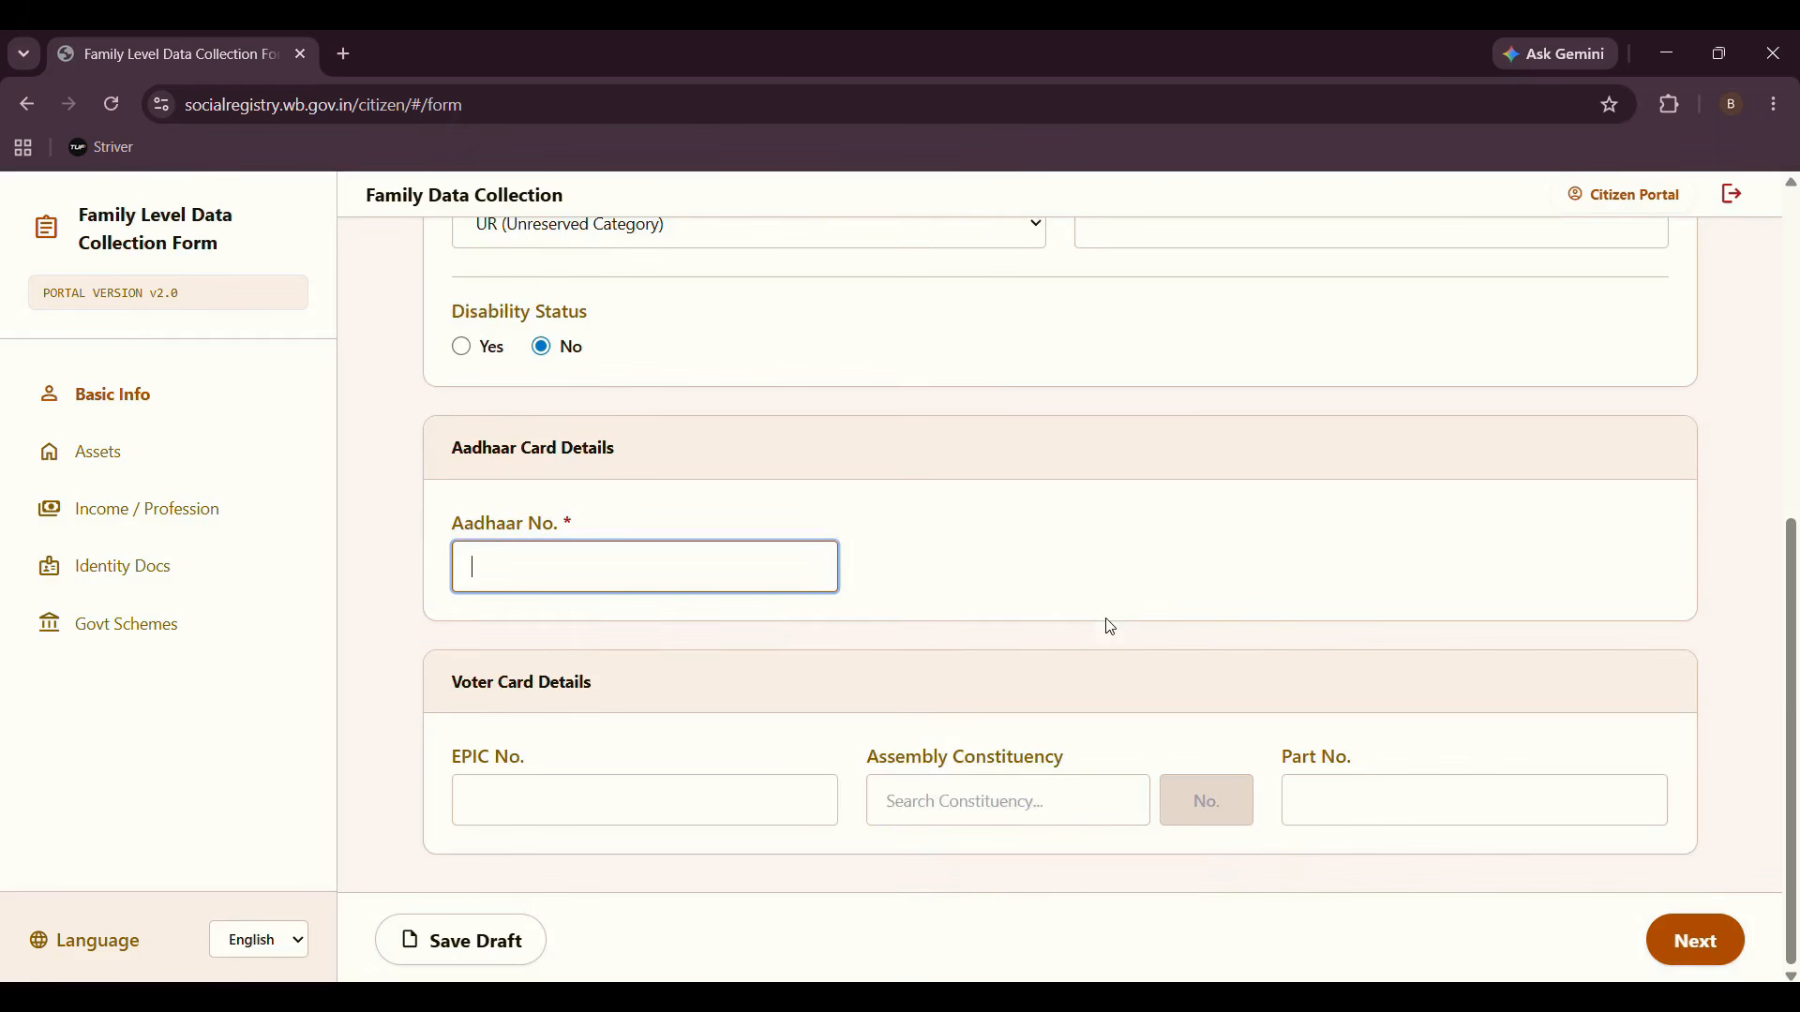
click(727, 822)
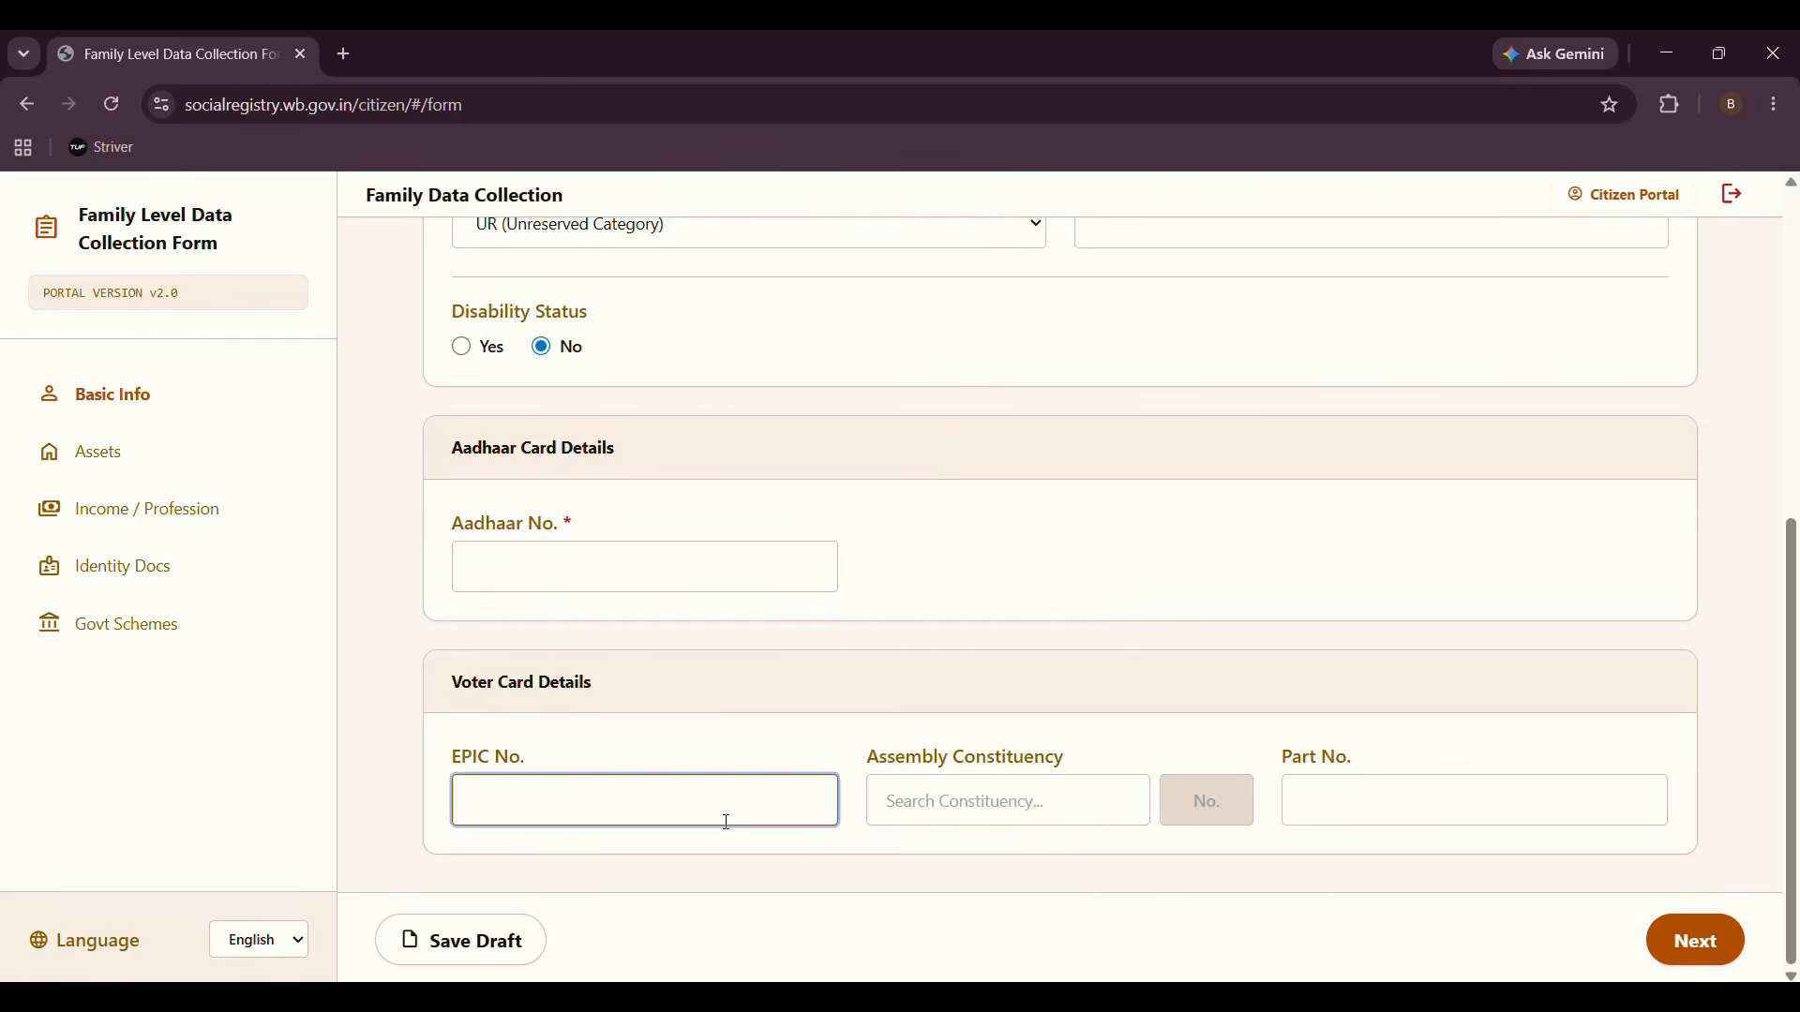
click(1046, 793)
click(1031, 742)
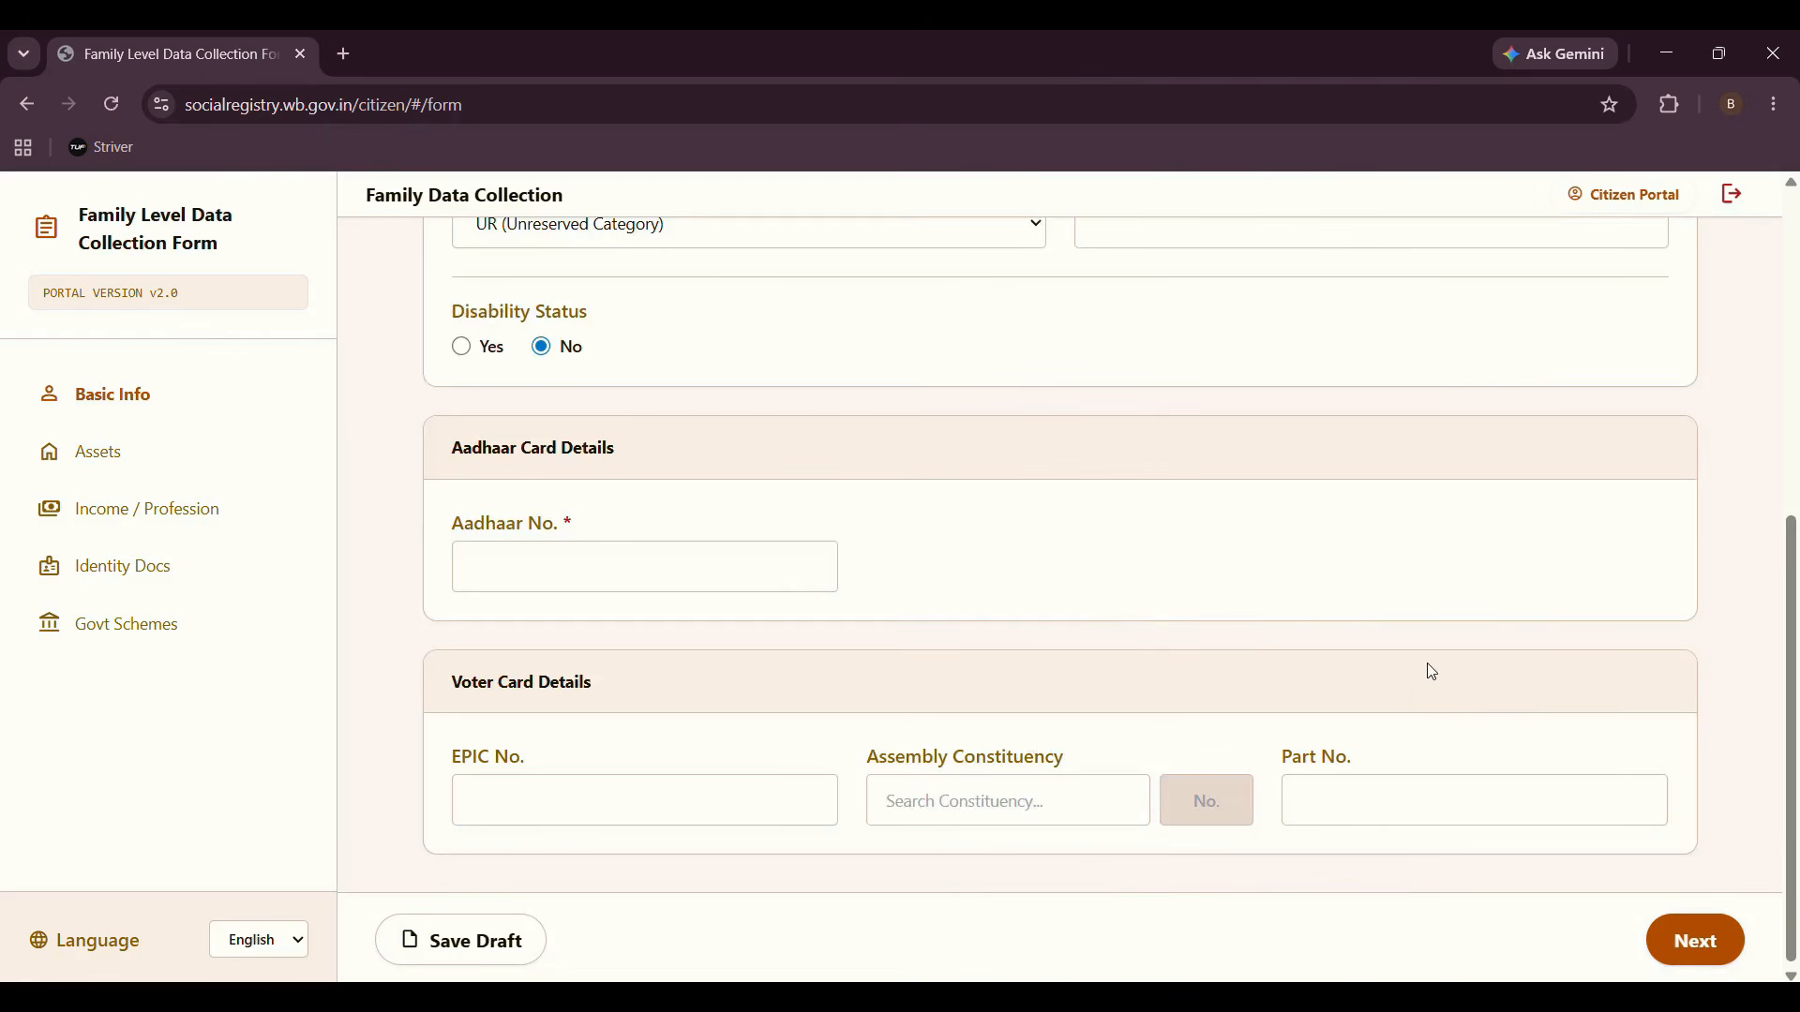
scroll(1425, 672, up, 6)
scroll(1430, 663, down, 2)
scroll(1429, 664, down, 1)
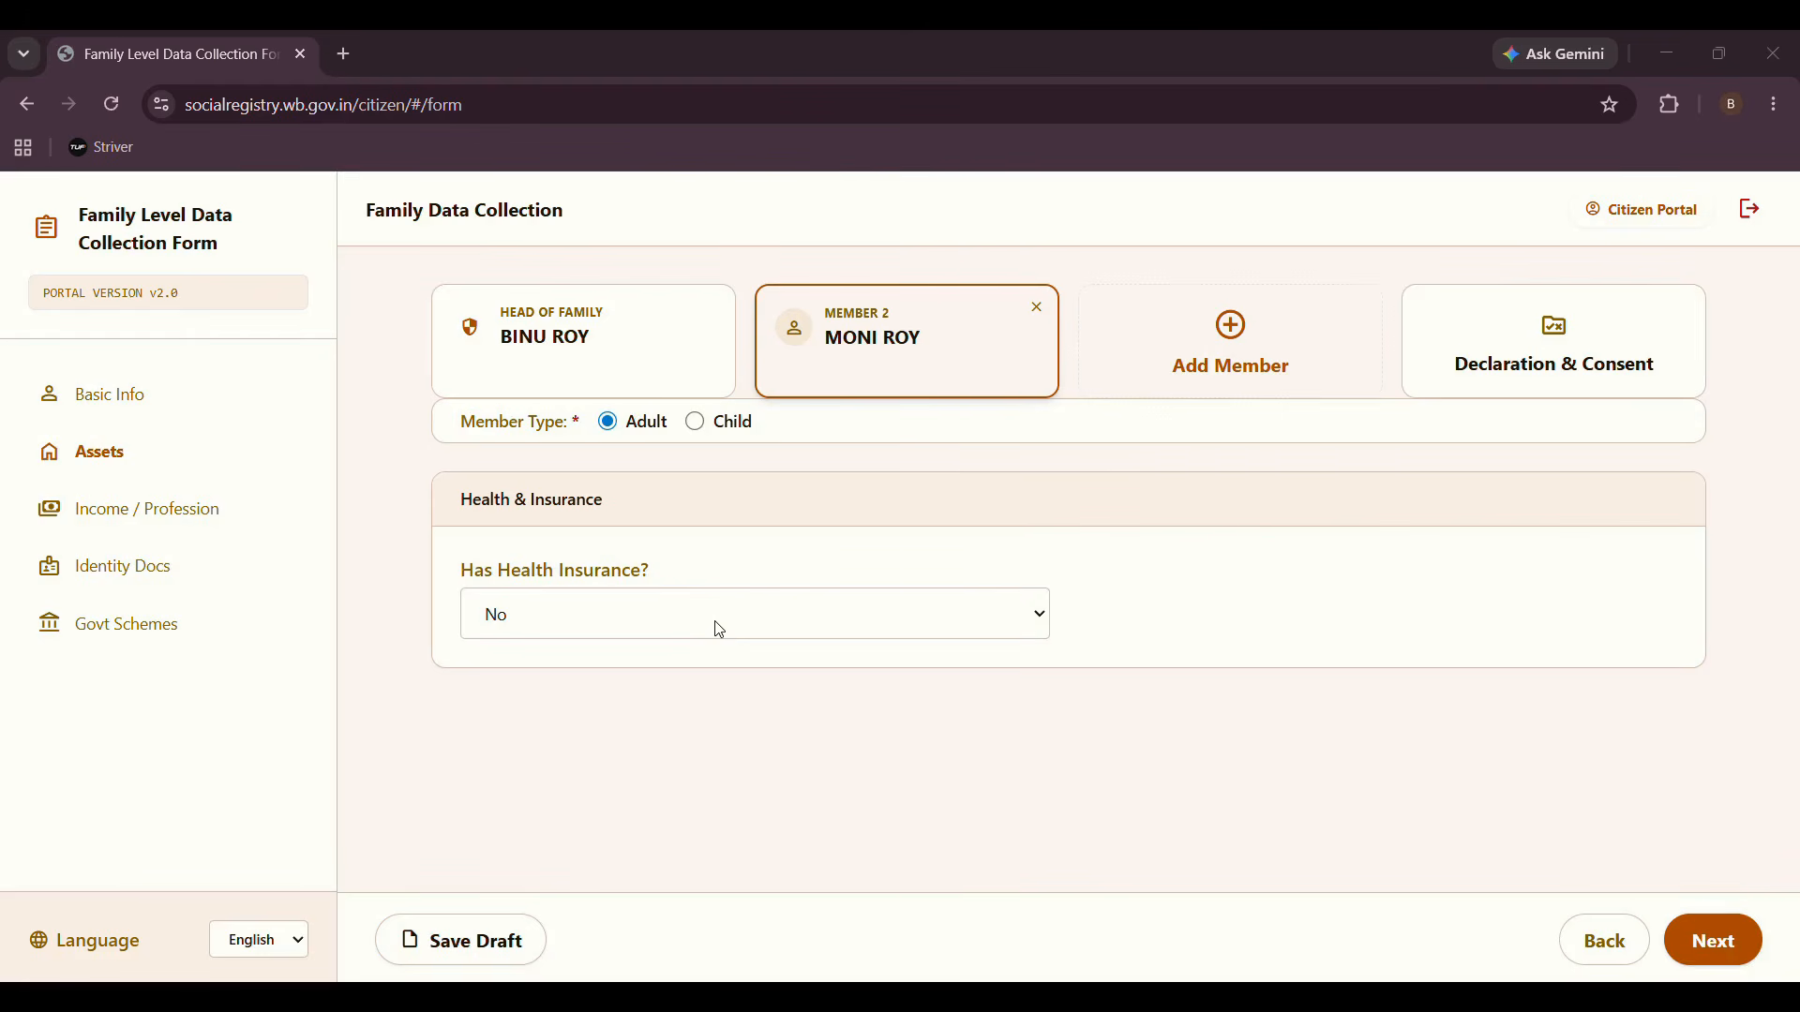
Record Yes for health insurance, type Government, scheme Swasthya Sathi, leaving URN Number blank.
click(760, 624)
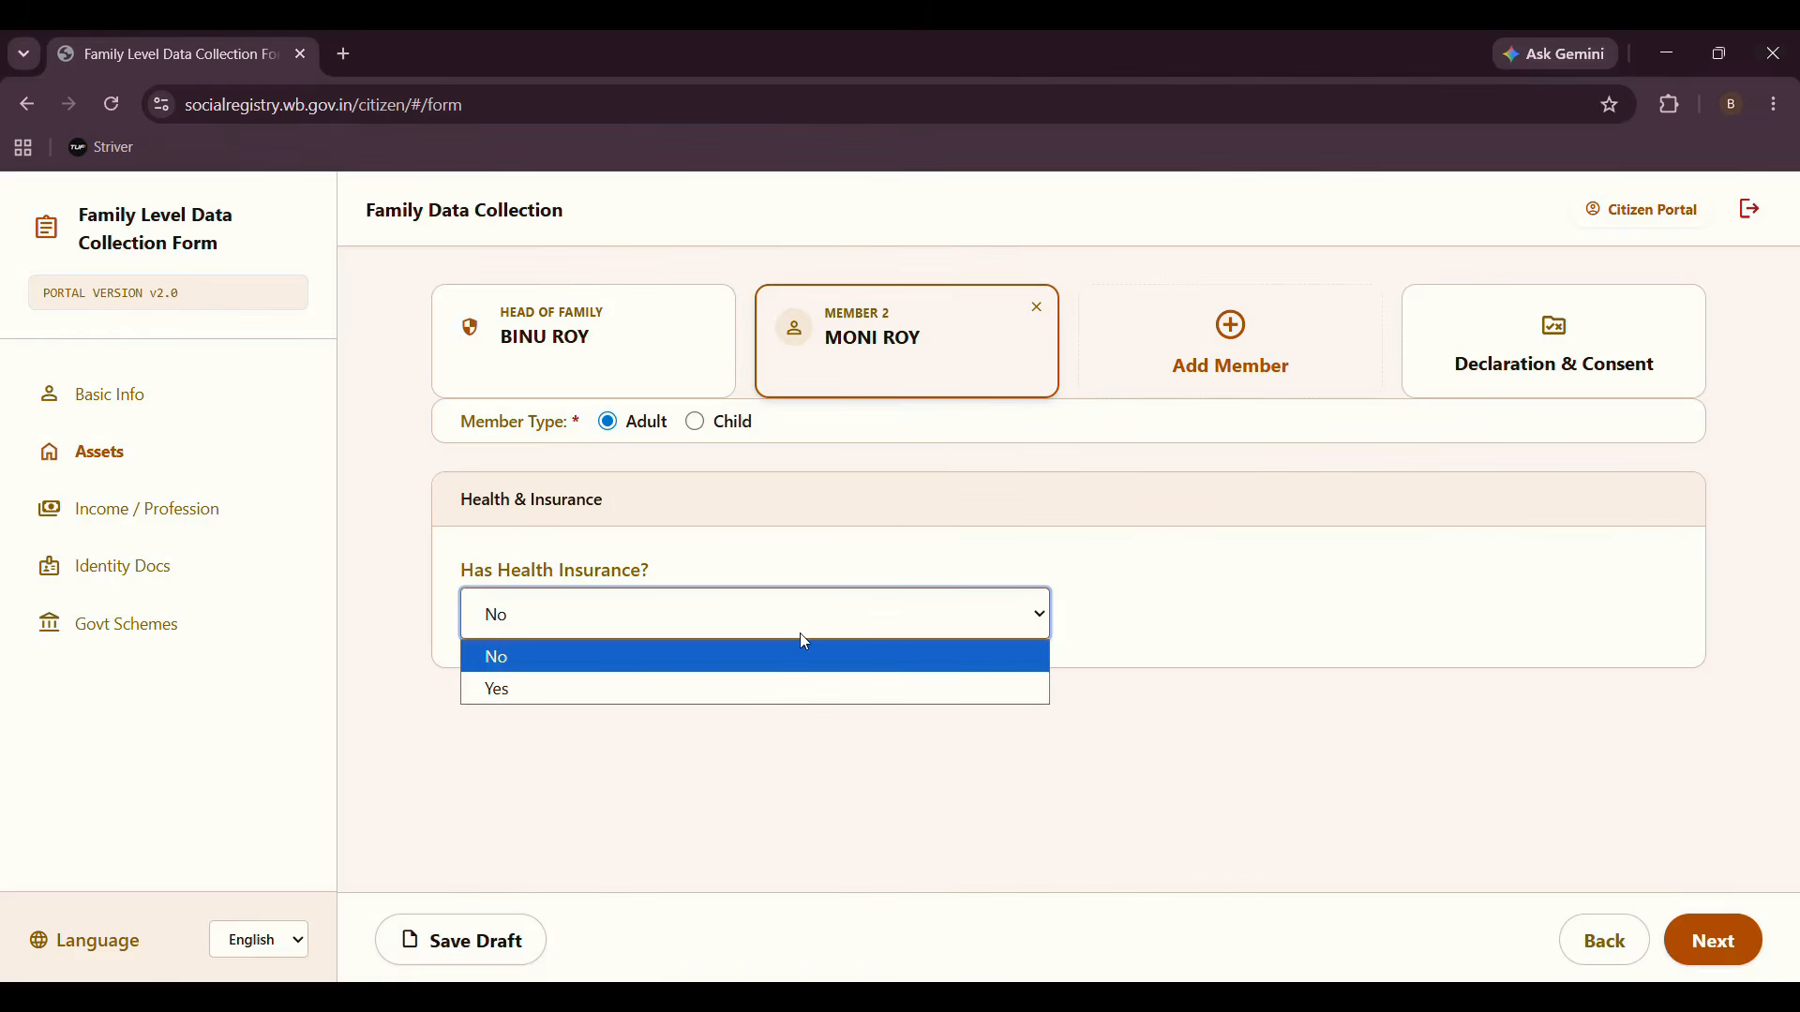
click(764, 690)
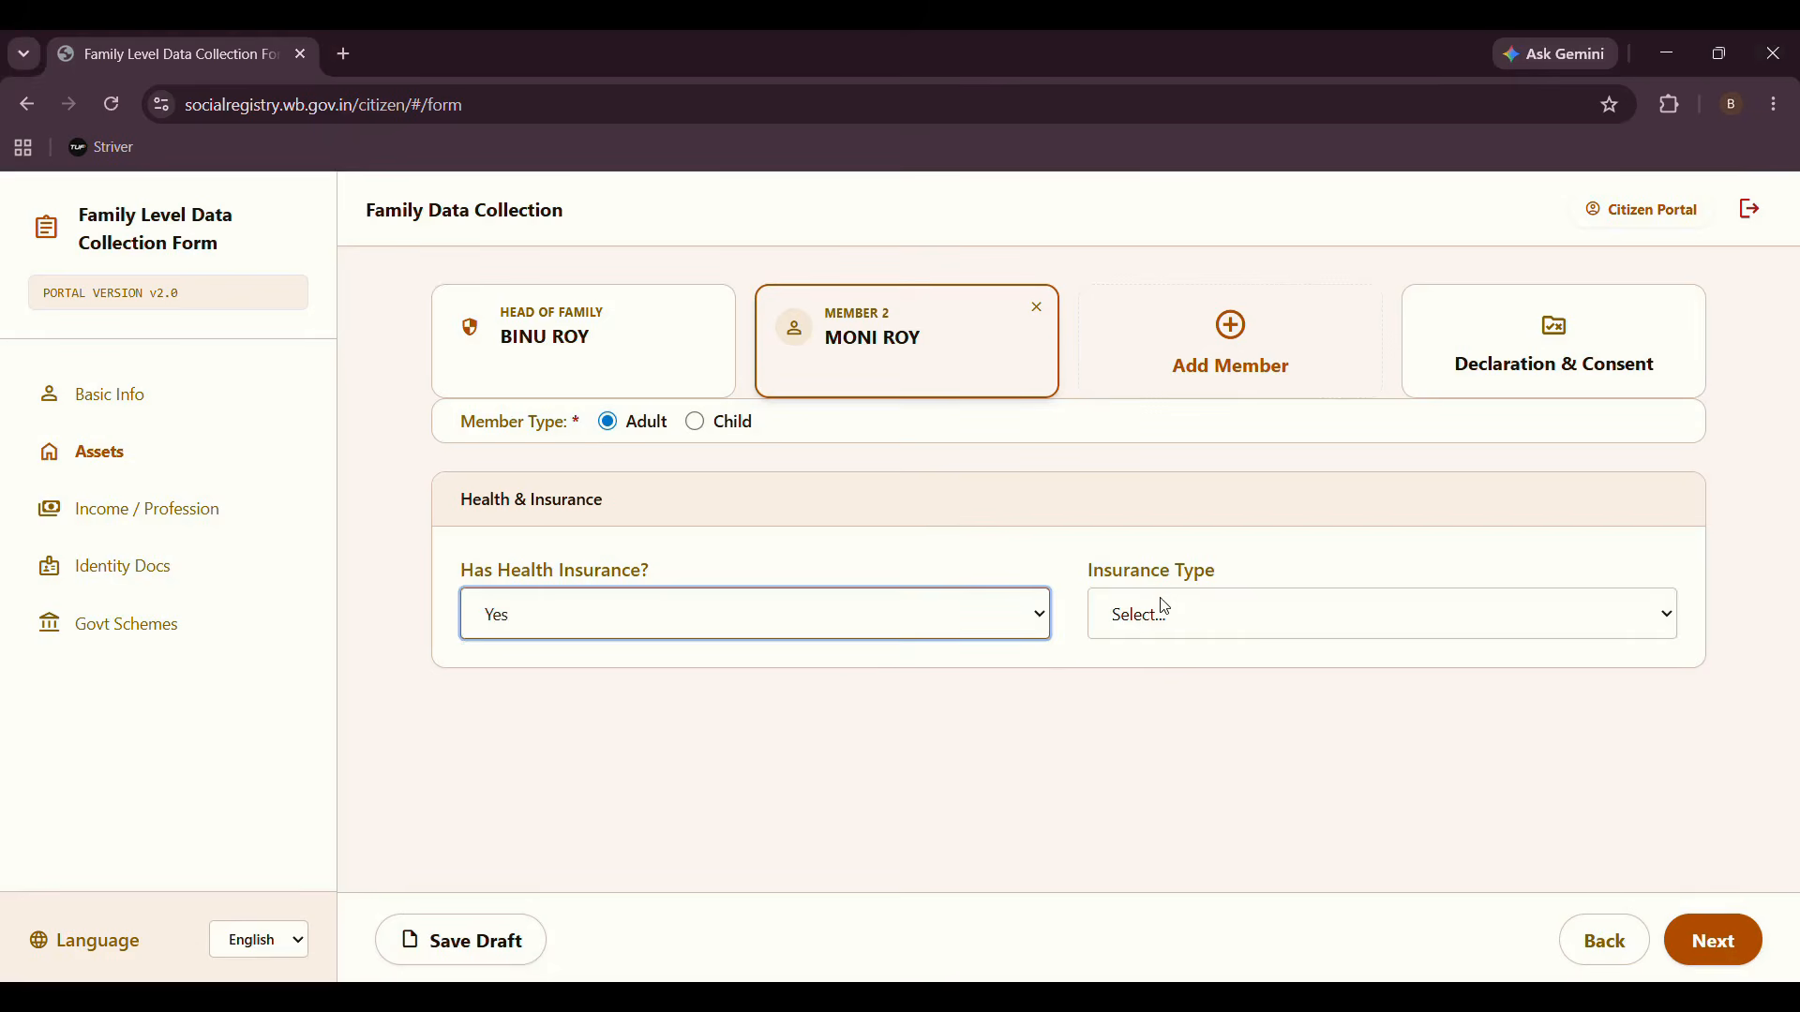
click(1165, 614)
click(1162, 691)
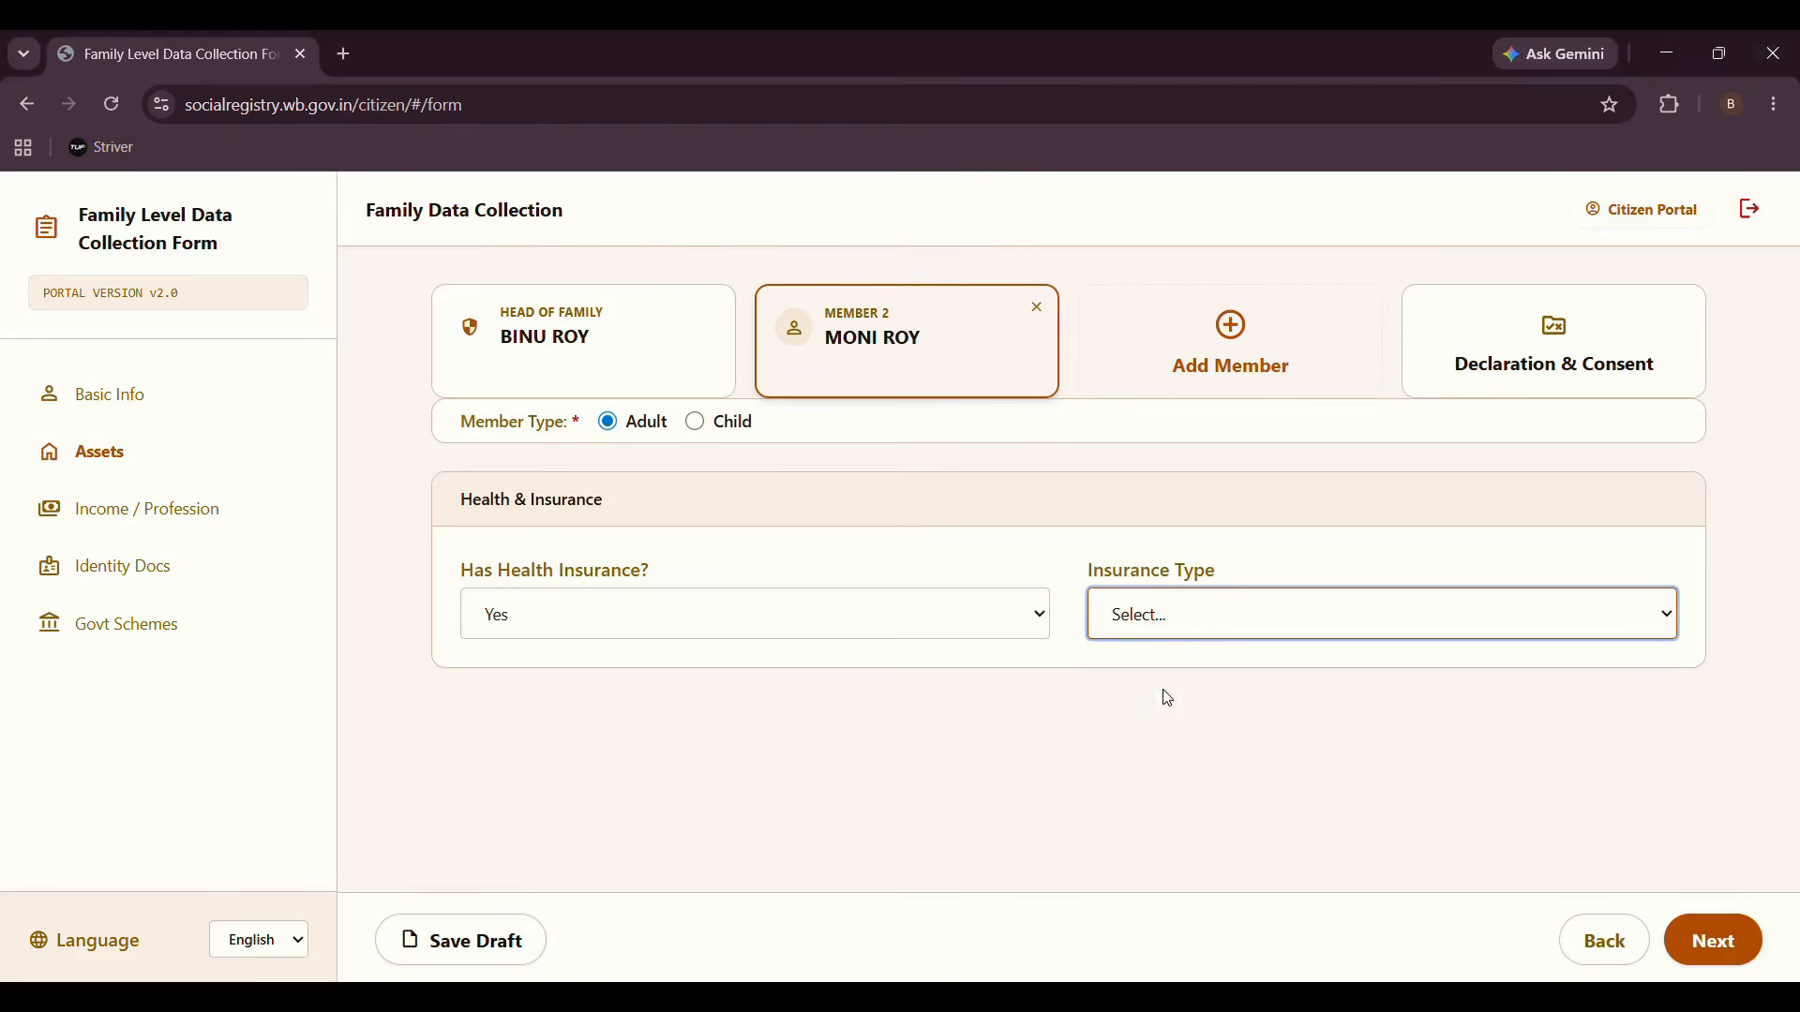
click(797, 755)
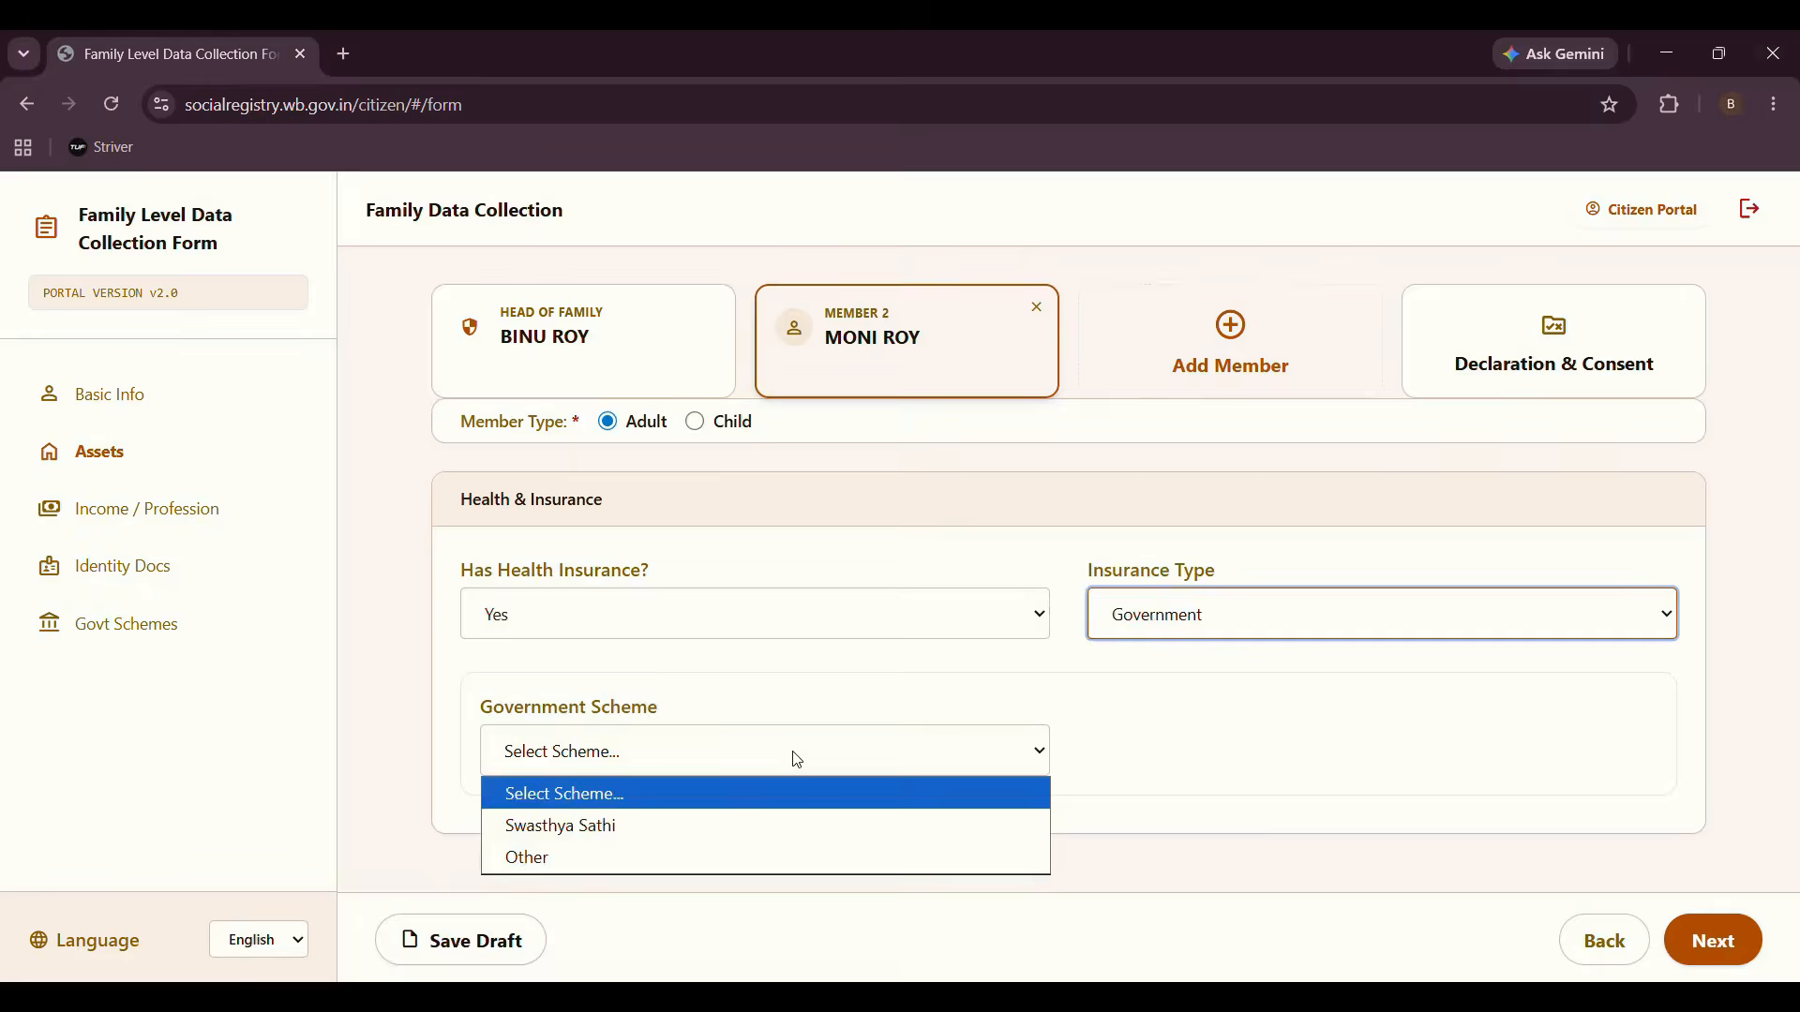
click(745, 836)
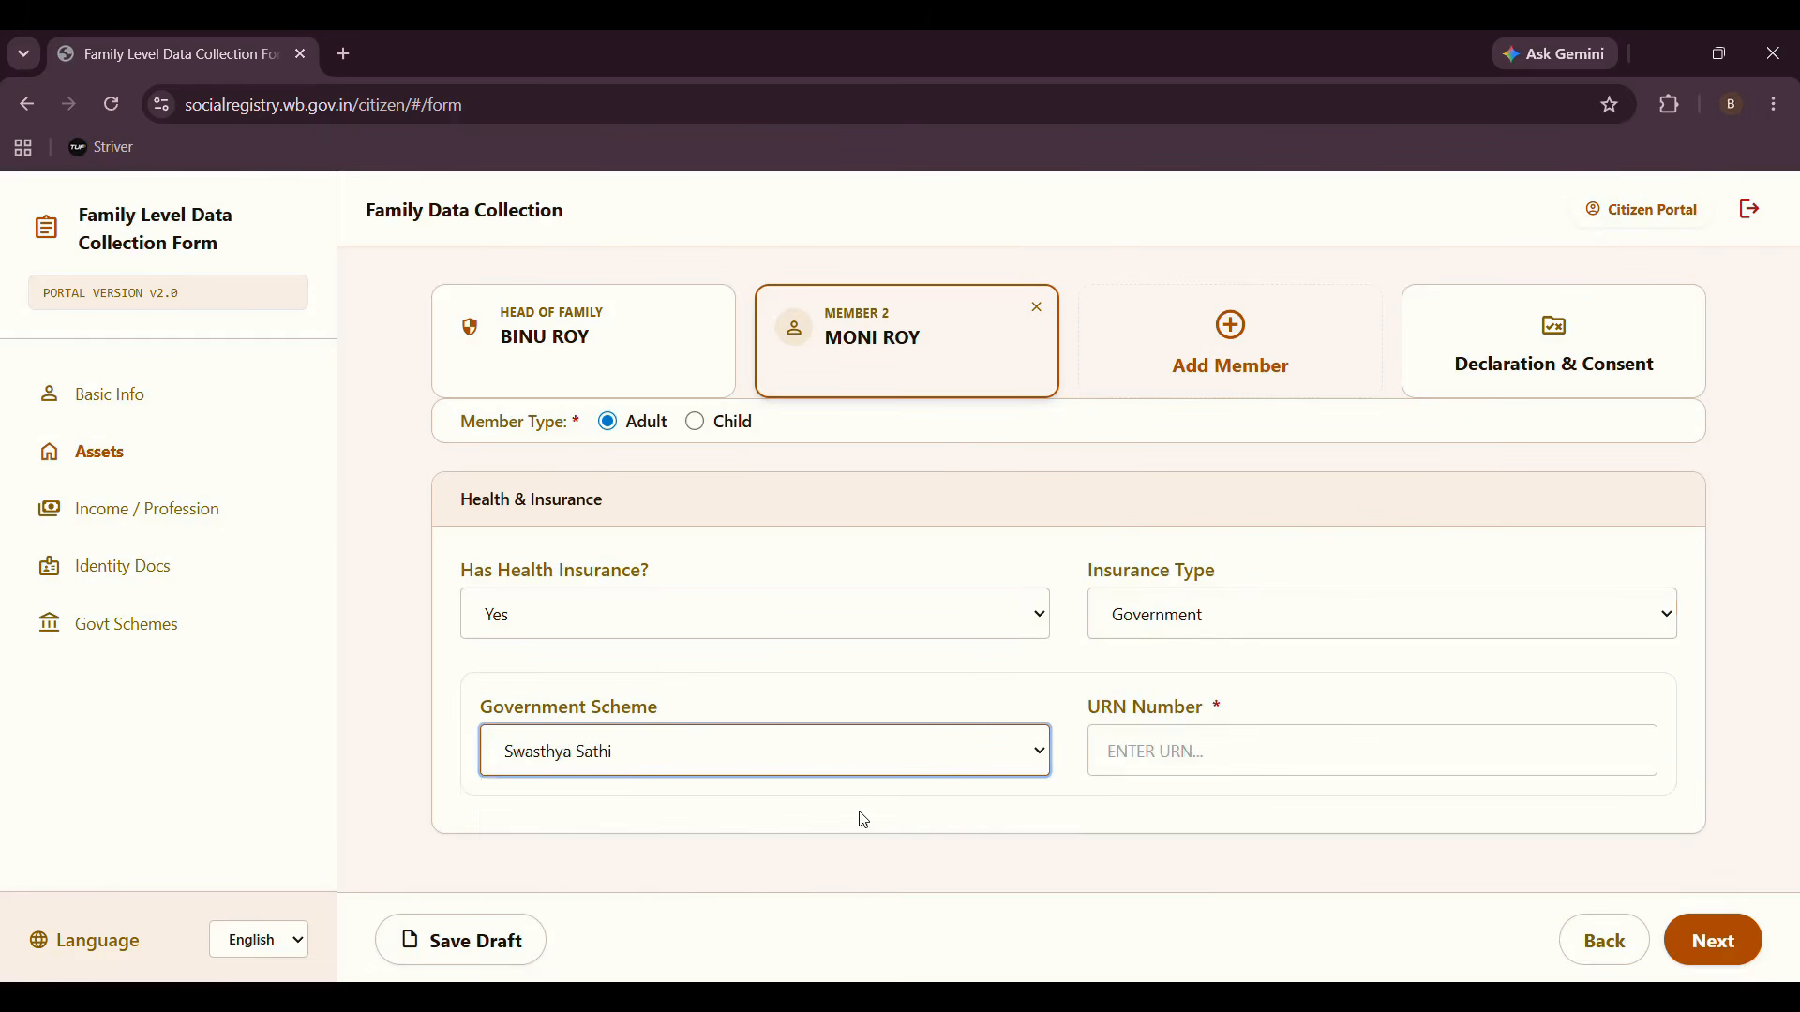
click(1193, 746)
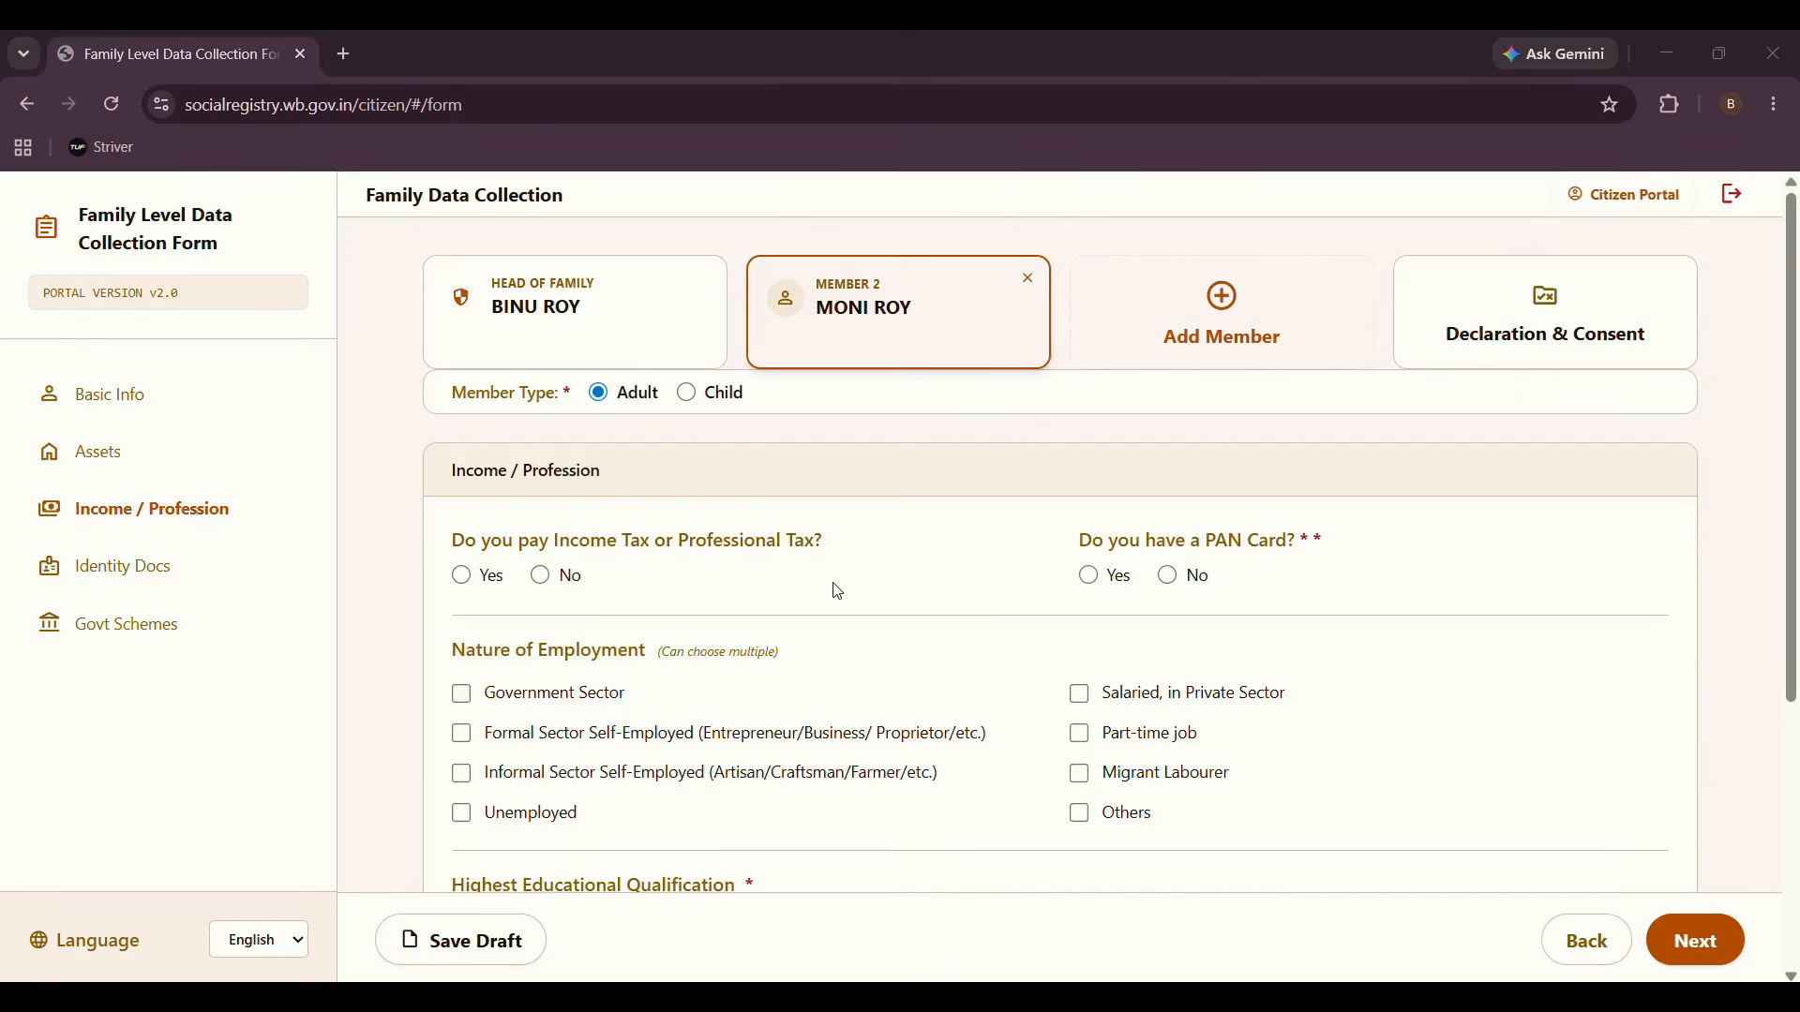
Answer No to income or professional tax and No to having a PAN card for Member 2.
scroll(837, 591, down, 1)
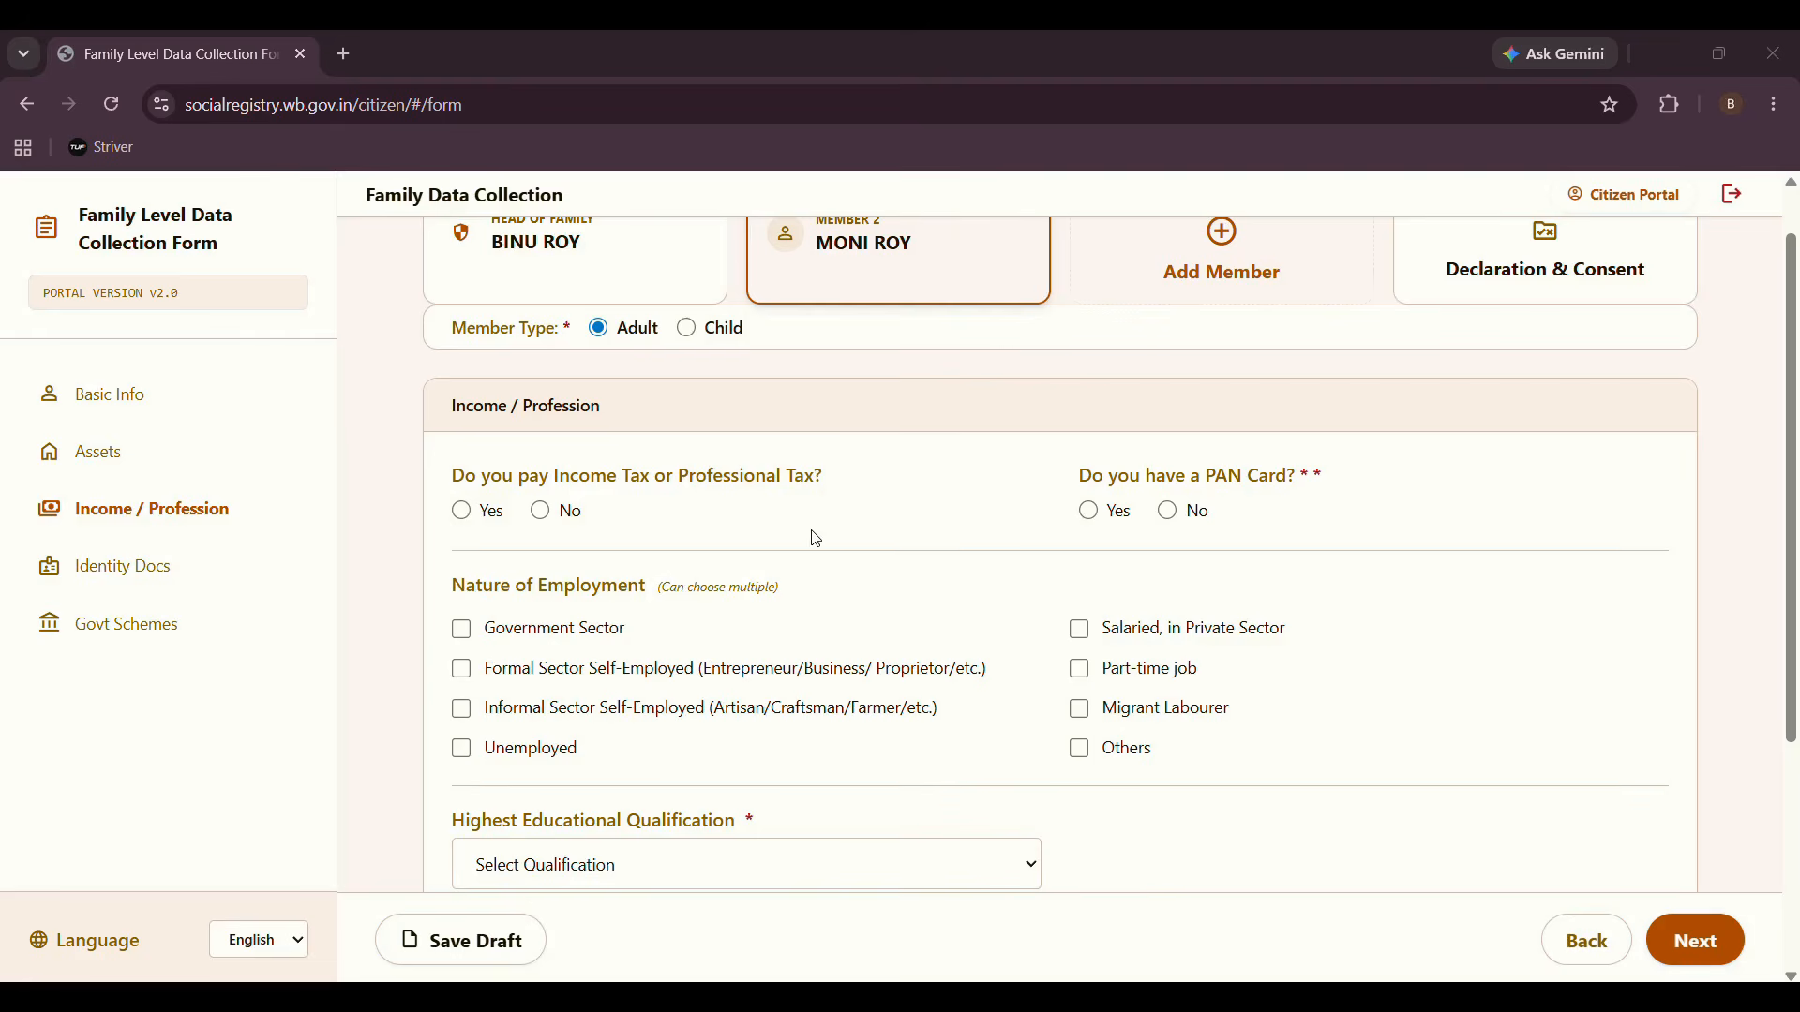
scroll(815, 539, down, 1)
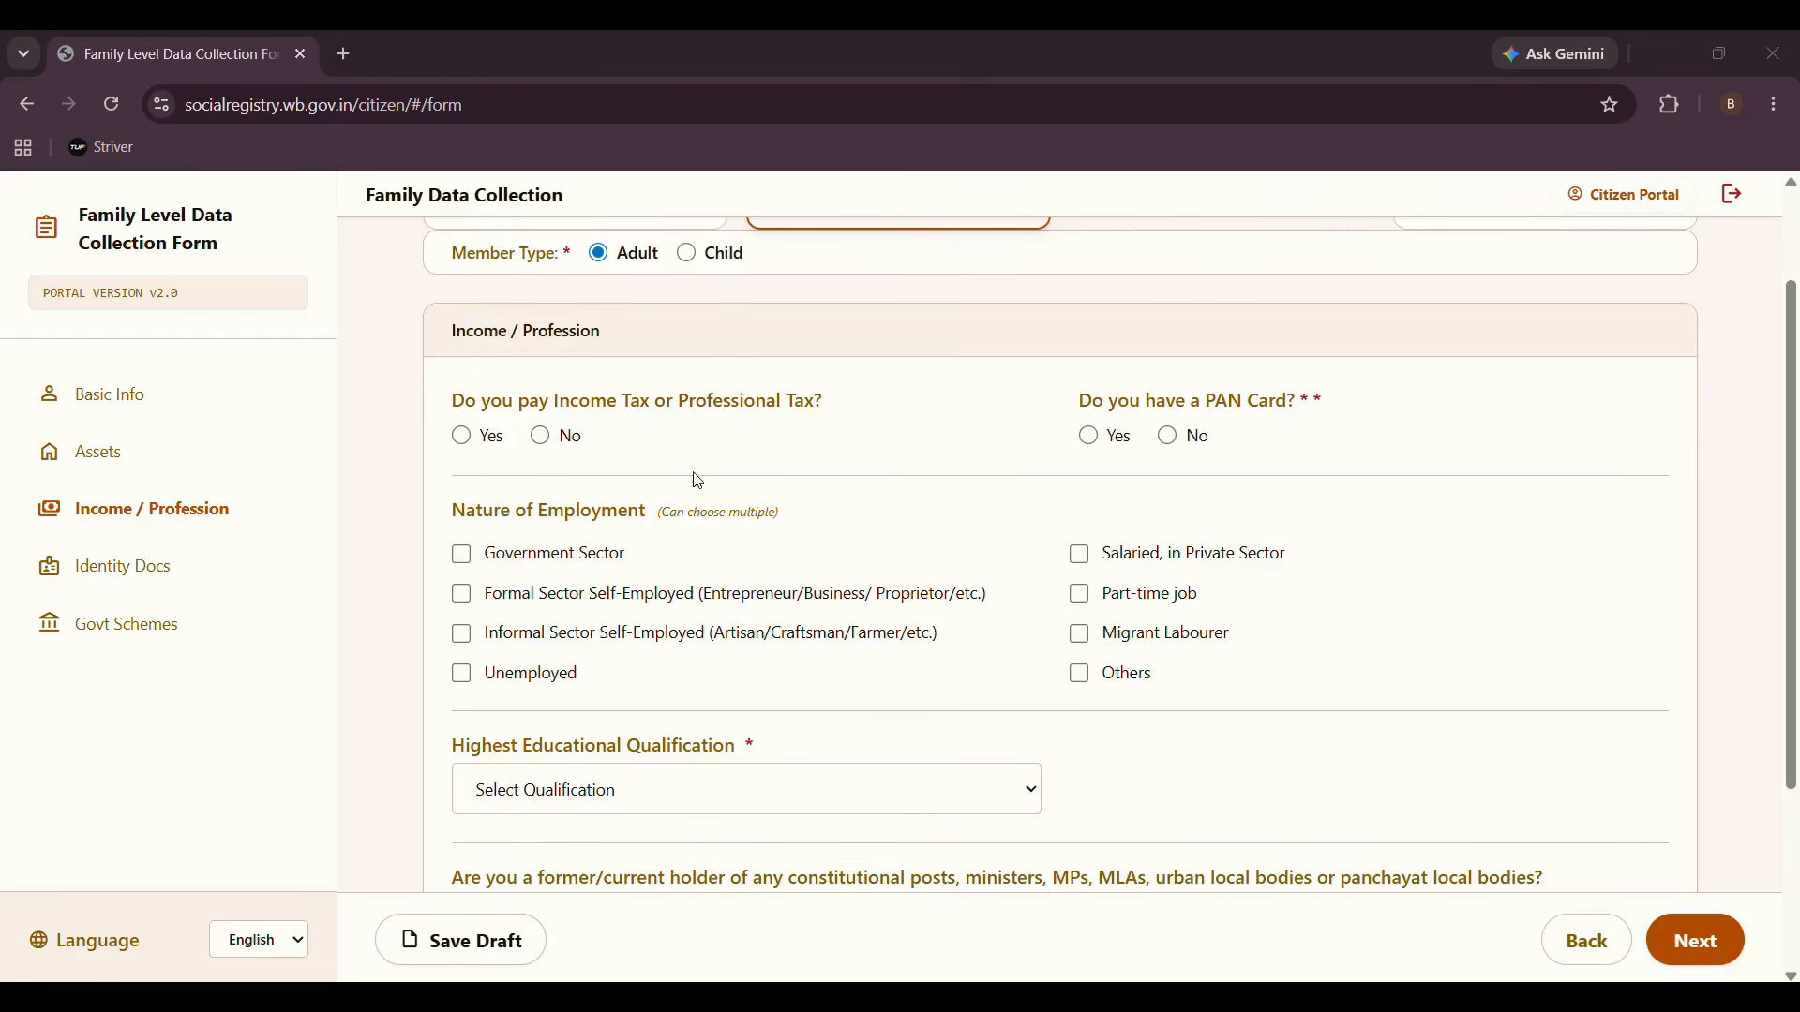
click(541, 437)
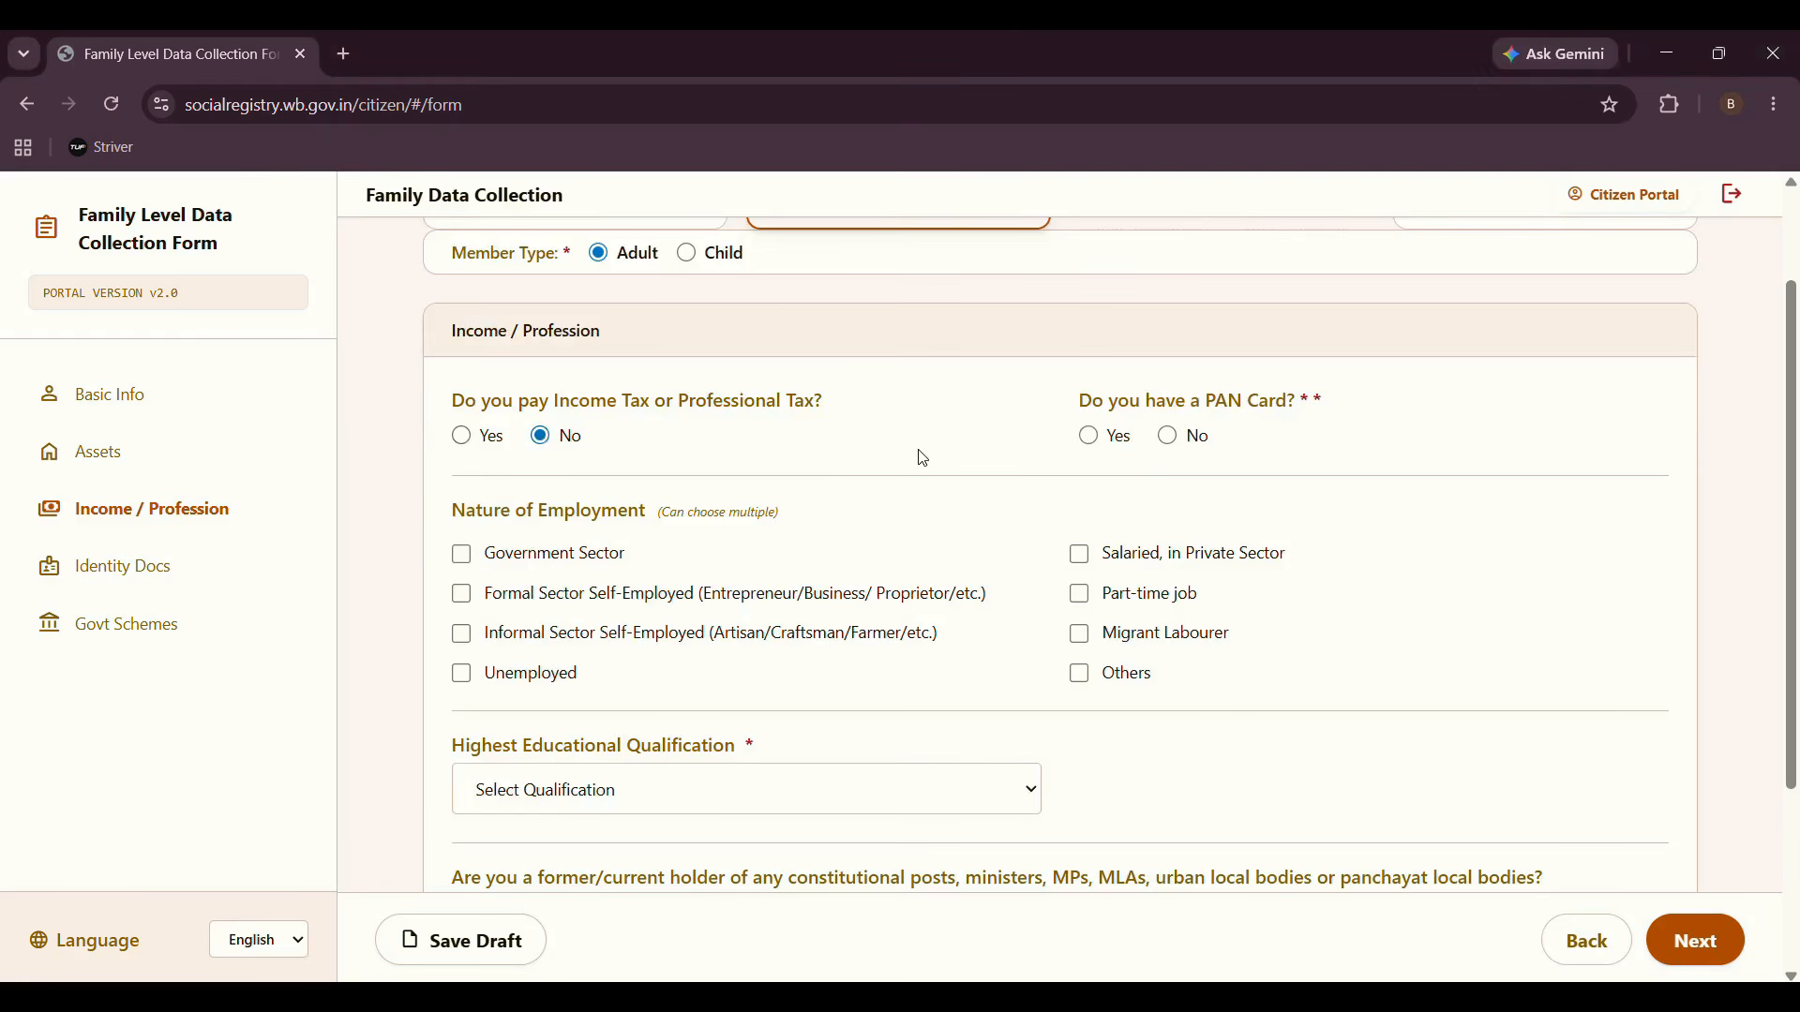
click(1088, 436)
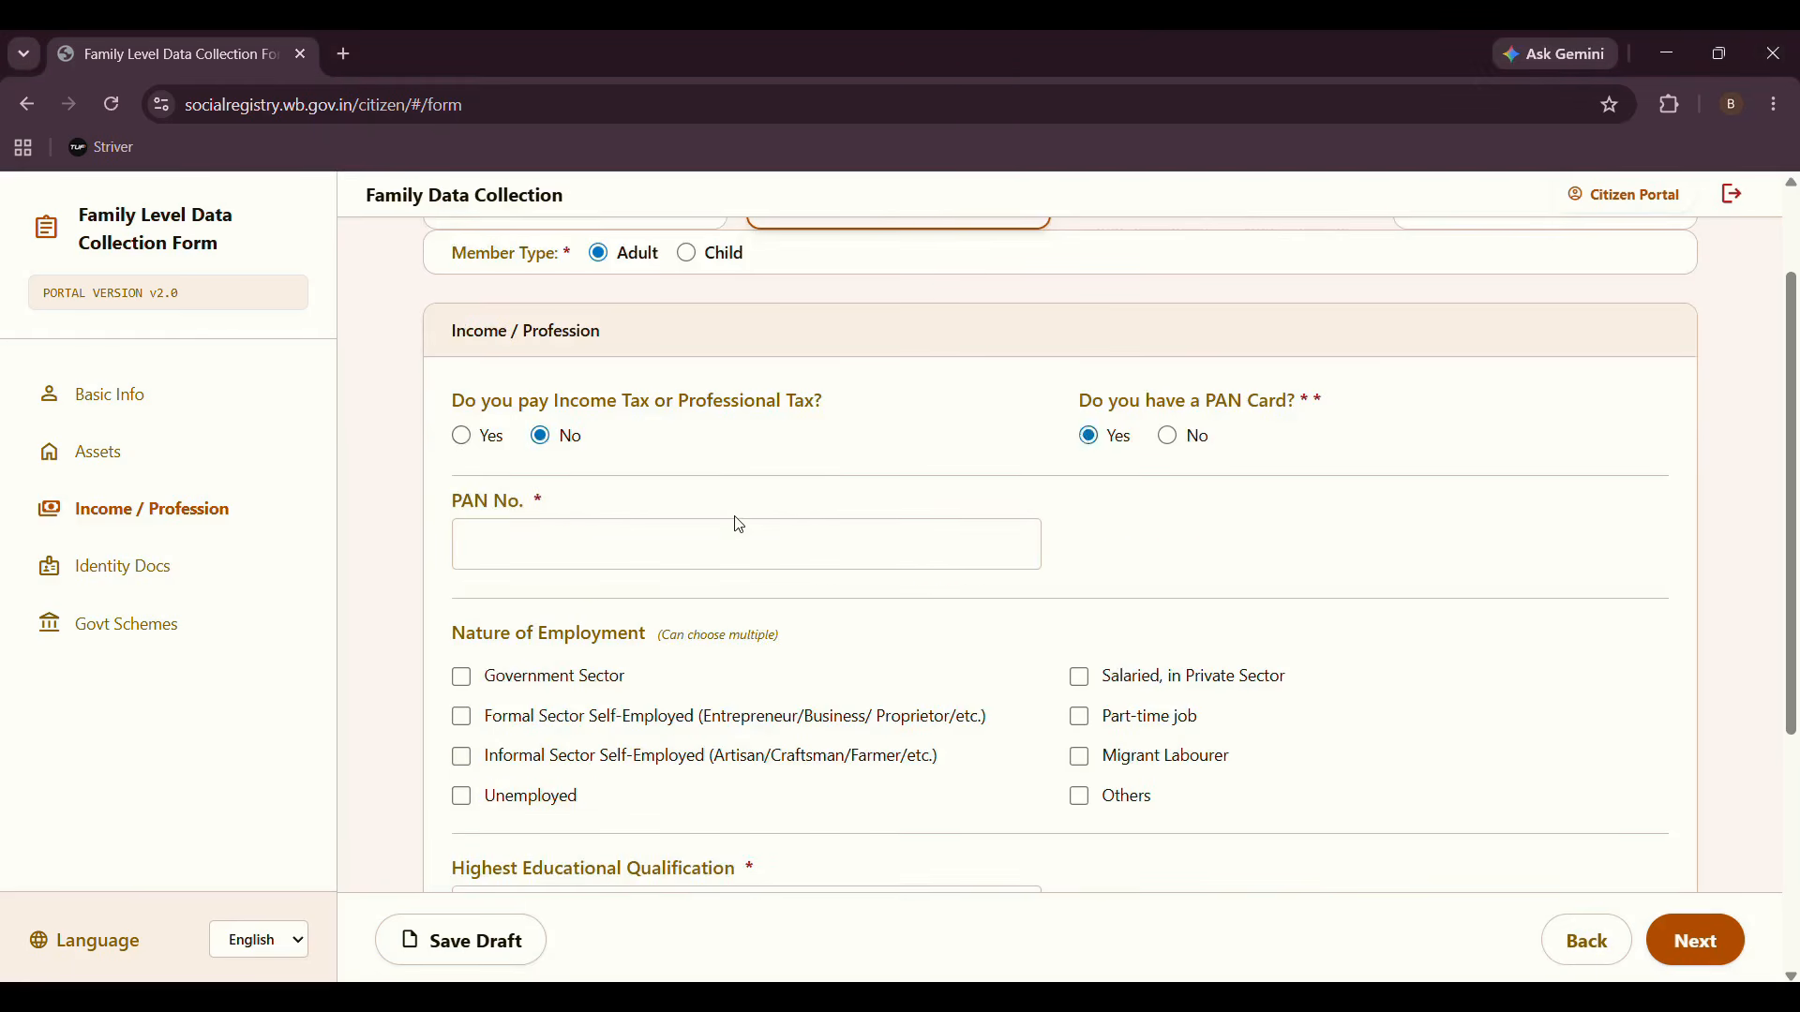
click(719, 542)
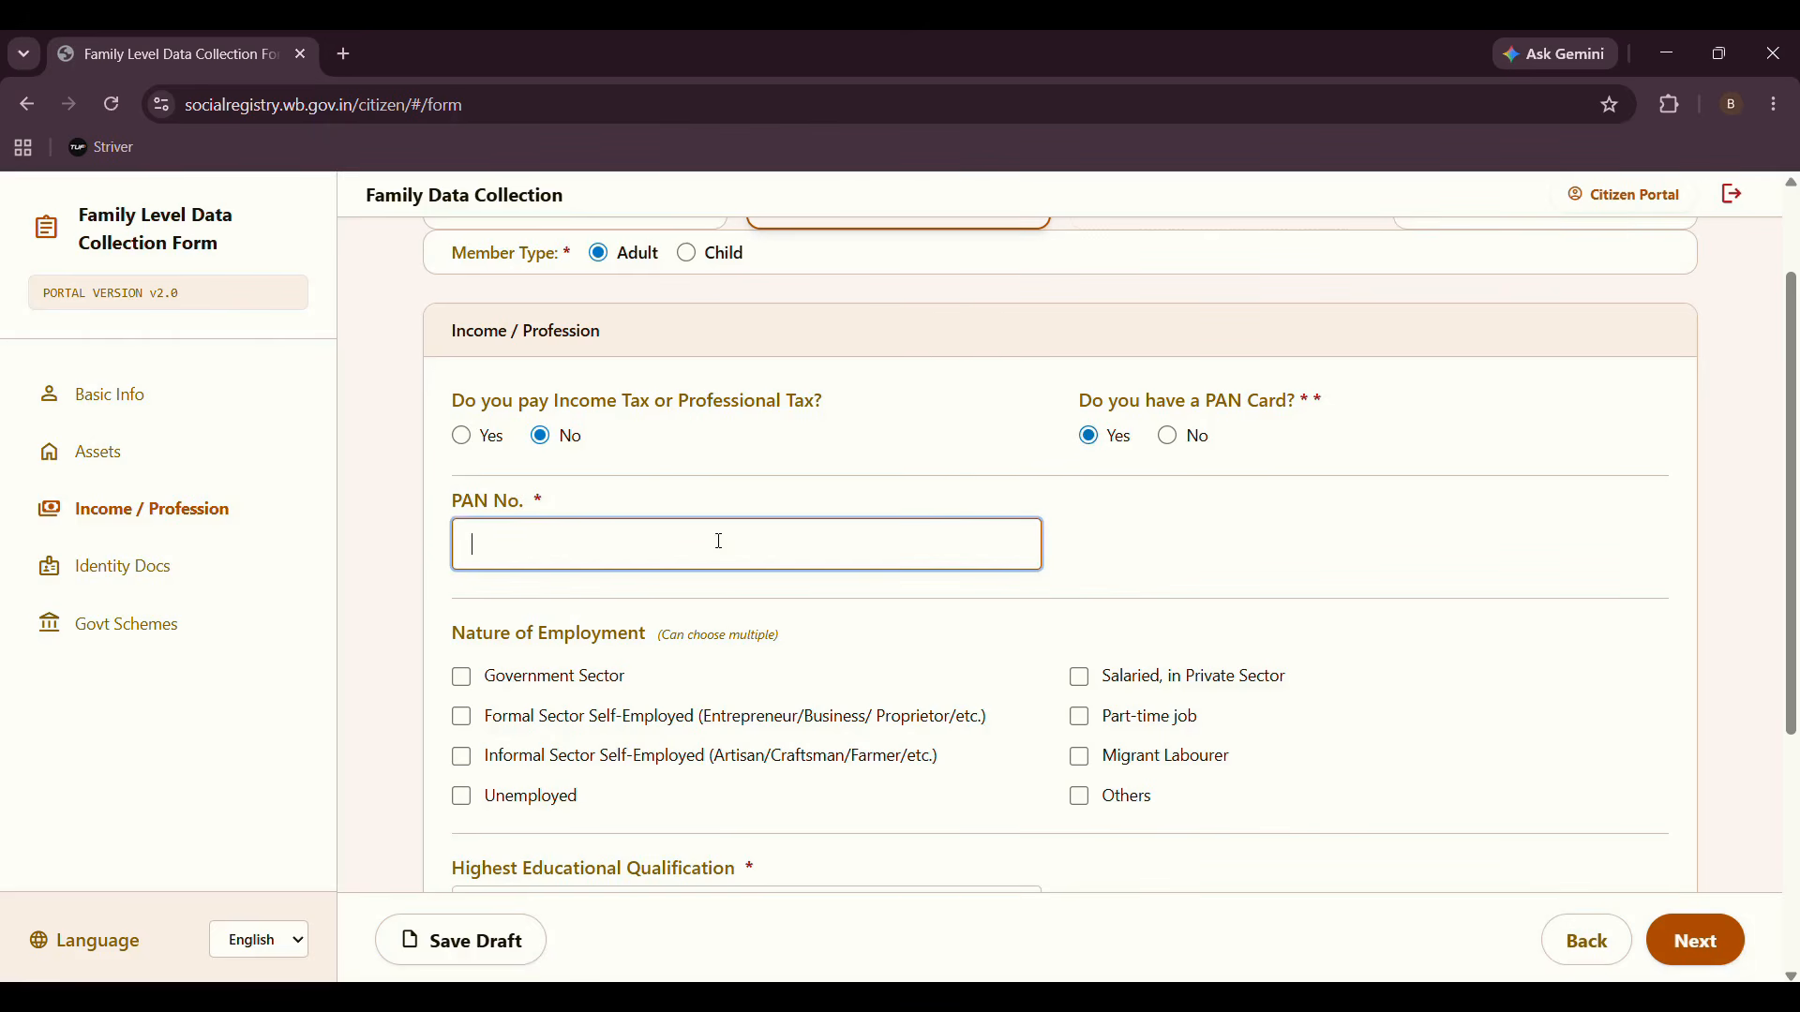
click(1167, 436)
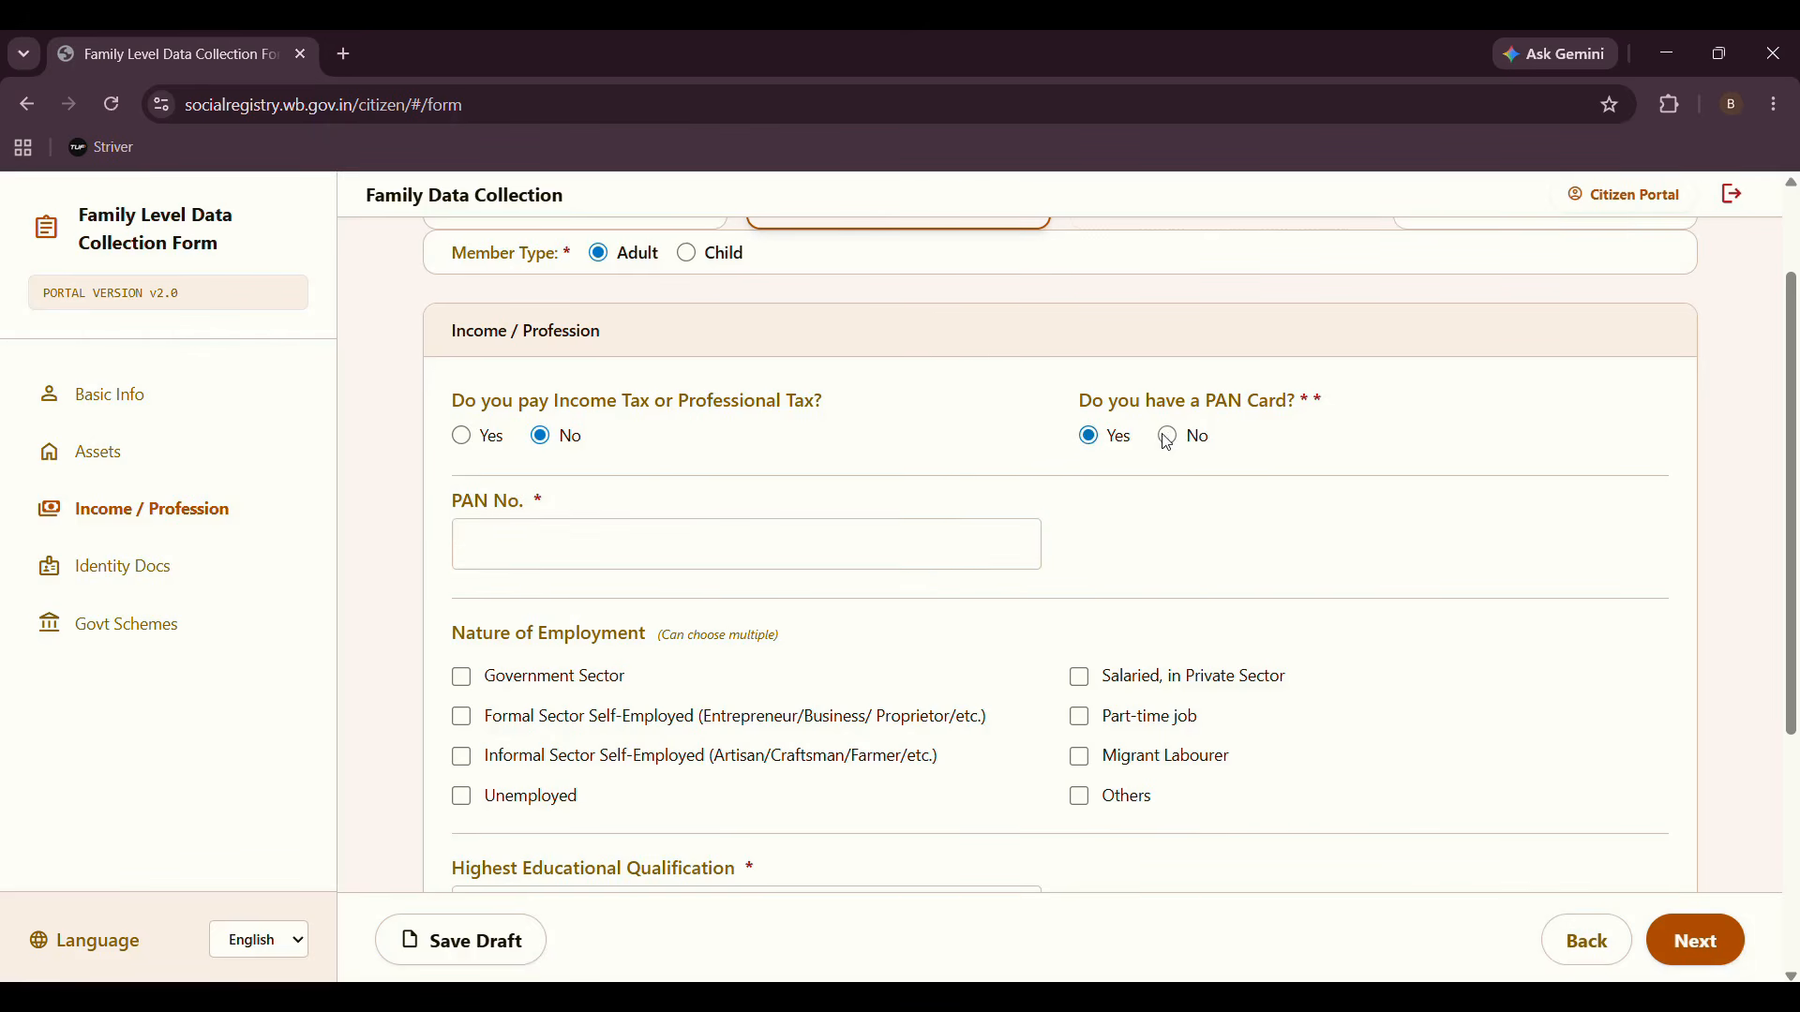
Mark Member 2 as Unemployed with Graduation as her highest educational qualification.
scroll(977, 554, down, 1)
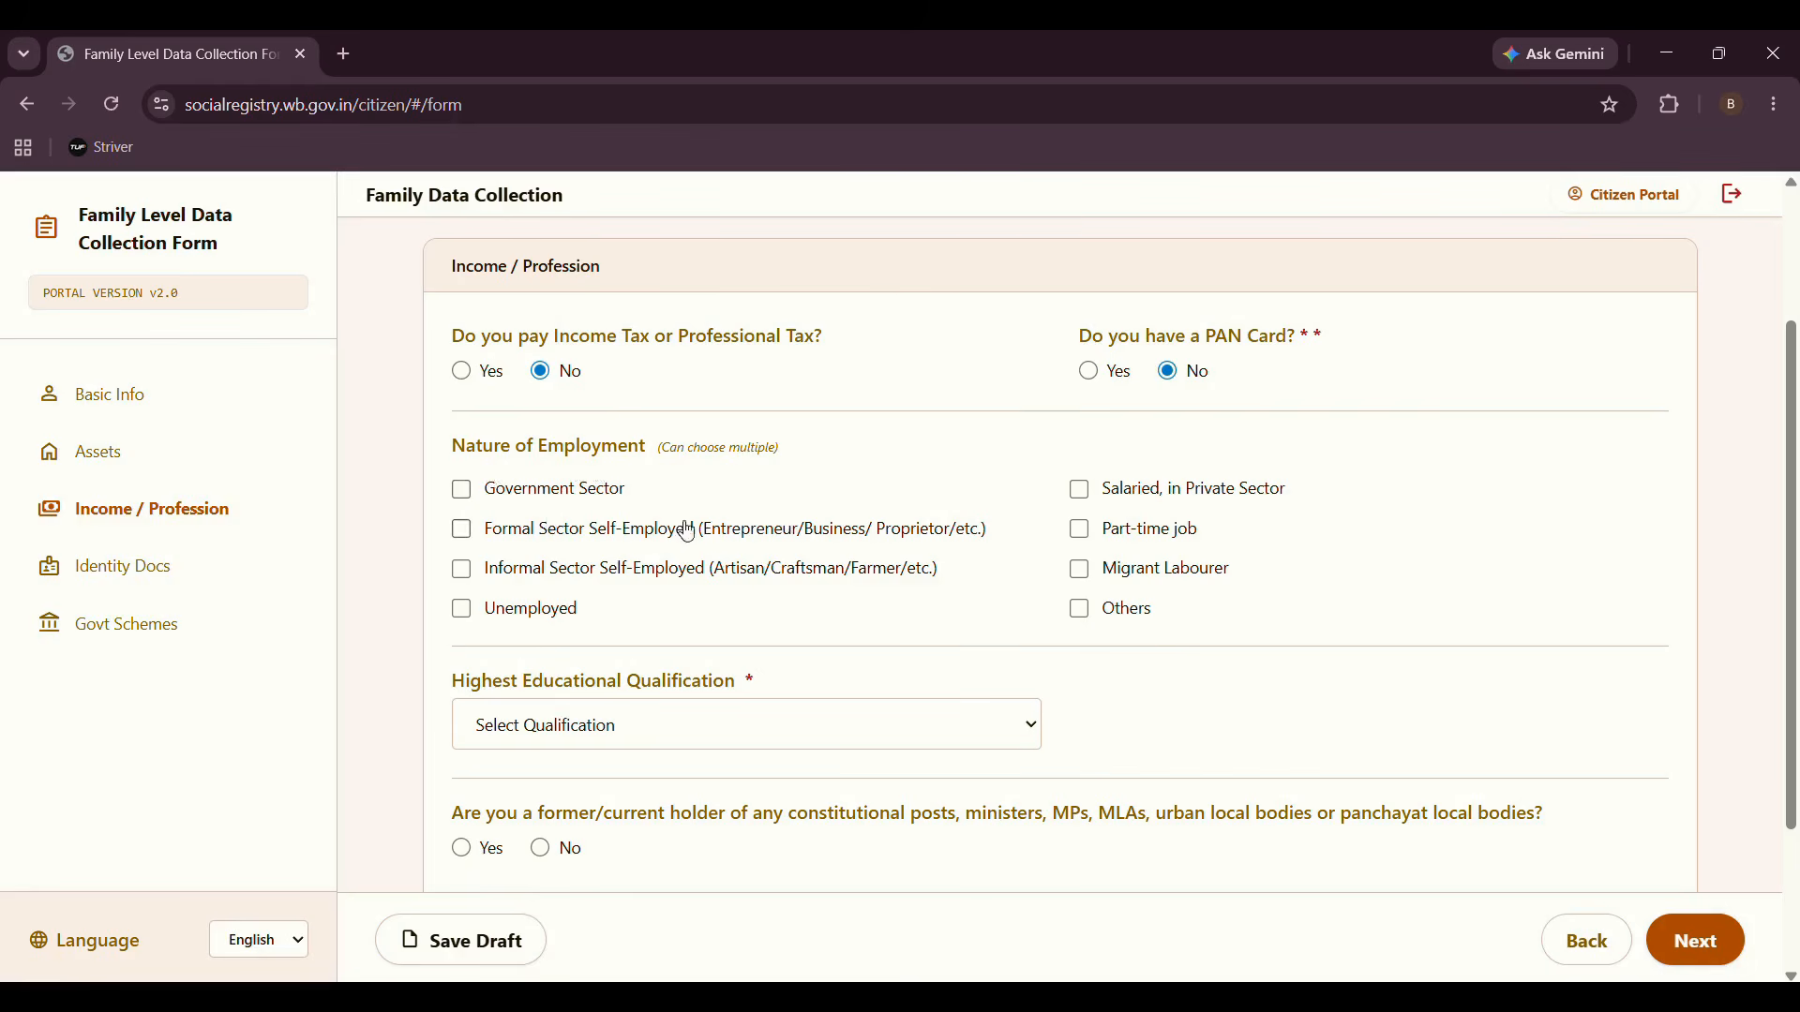
scroll(900, 453, up, 3)
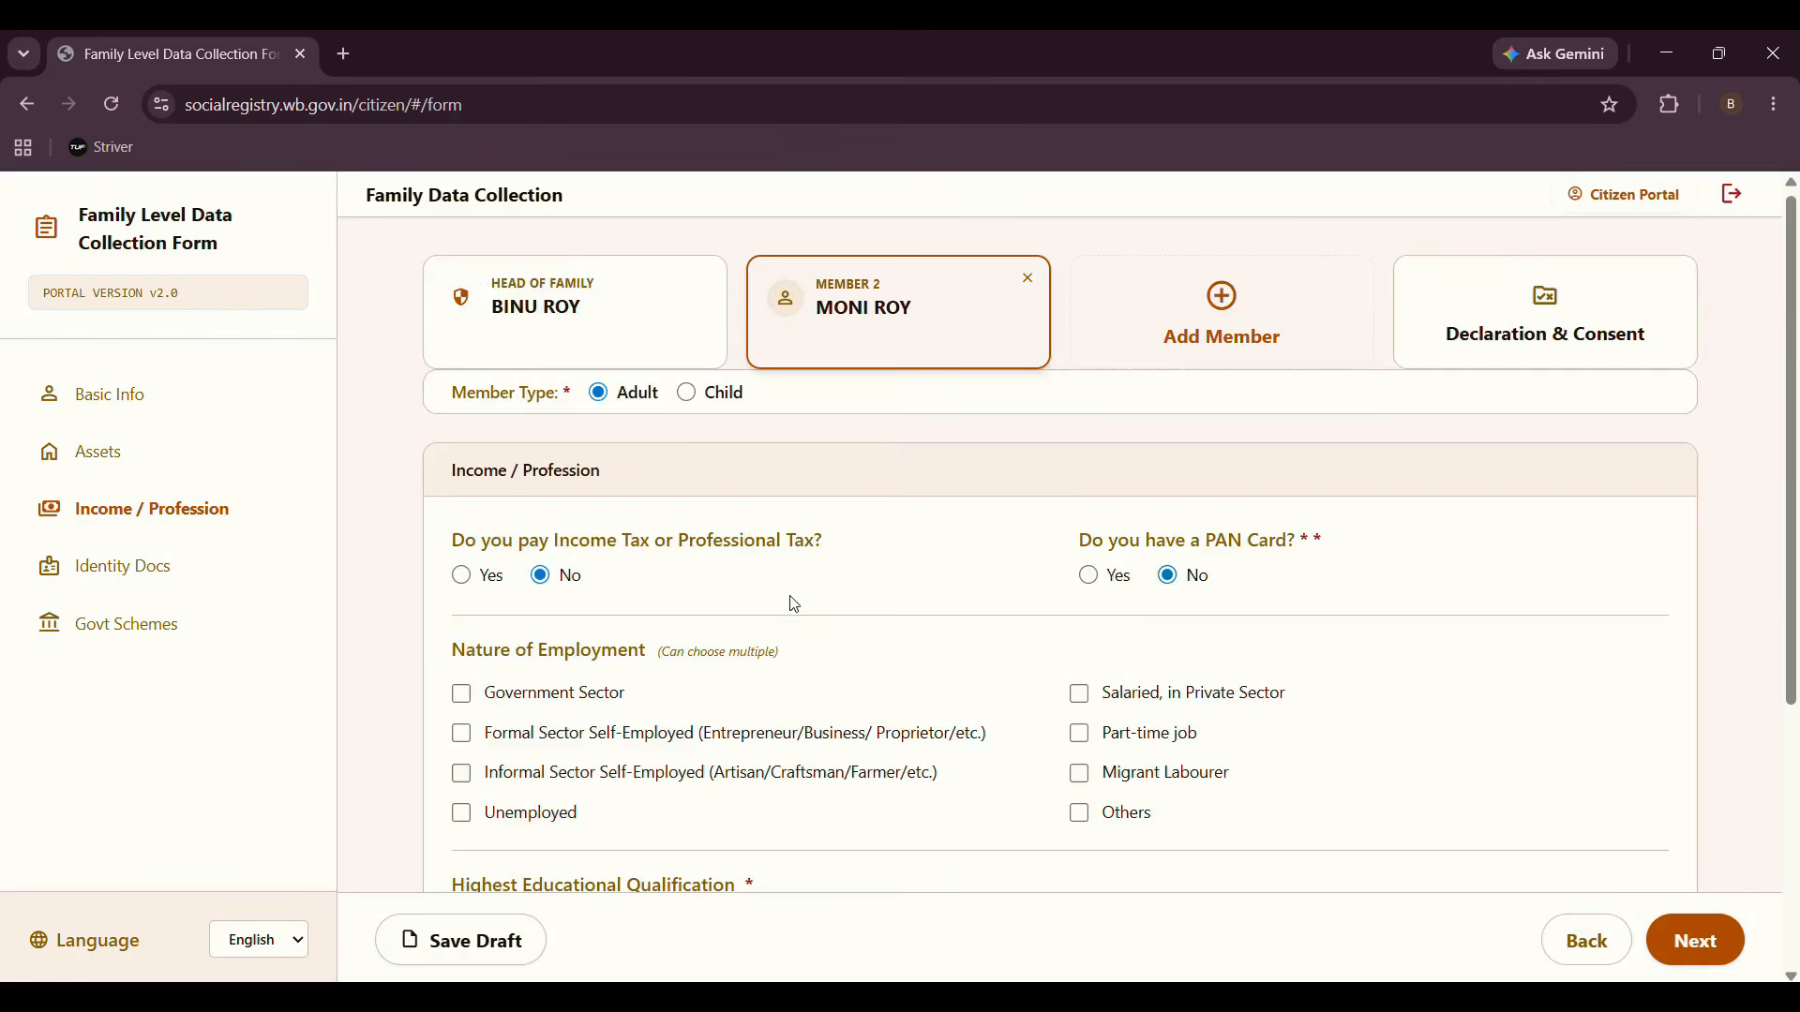
scroll(795, 603, down, 2)
scroll(795, 604, down, 2)
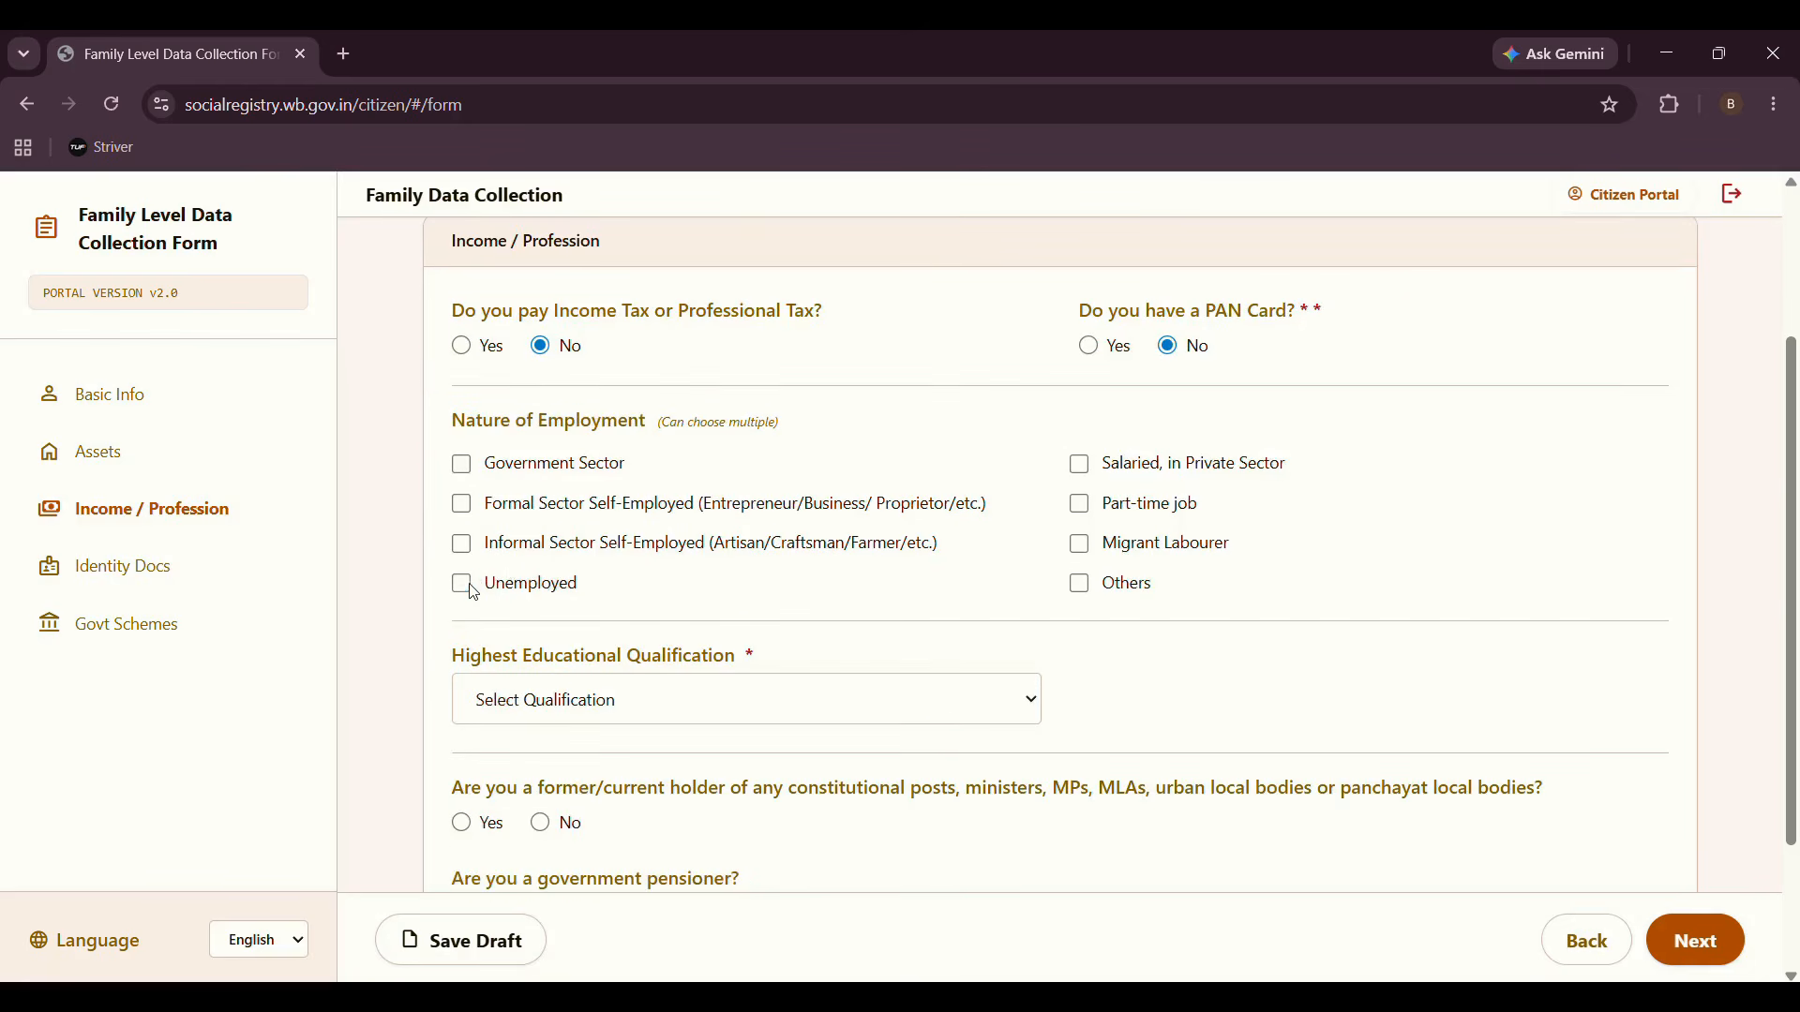
click(462, 584)
scroll(1031, 627, down, 2)
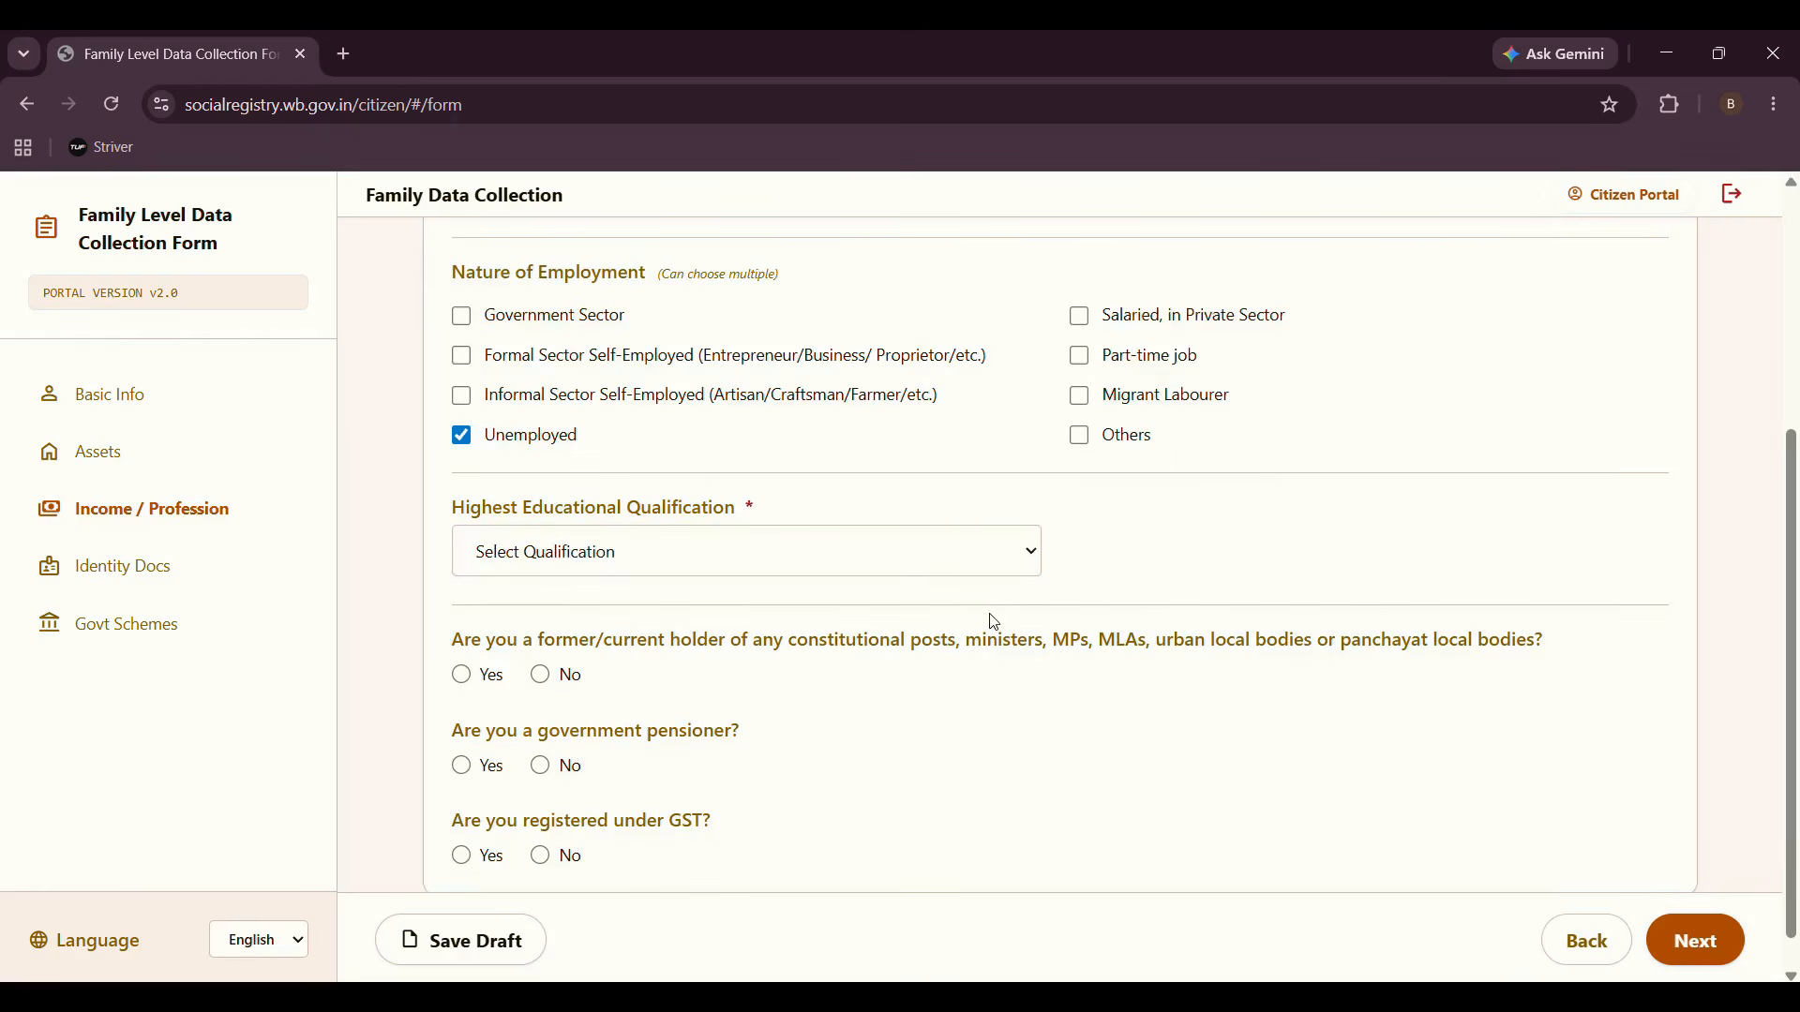
click(782, 551)
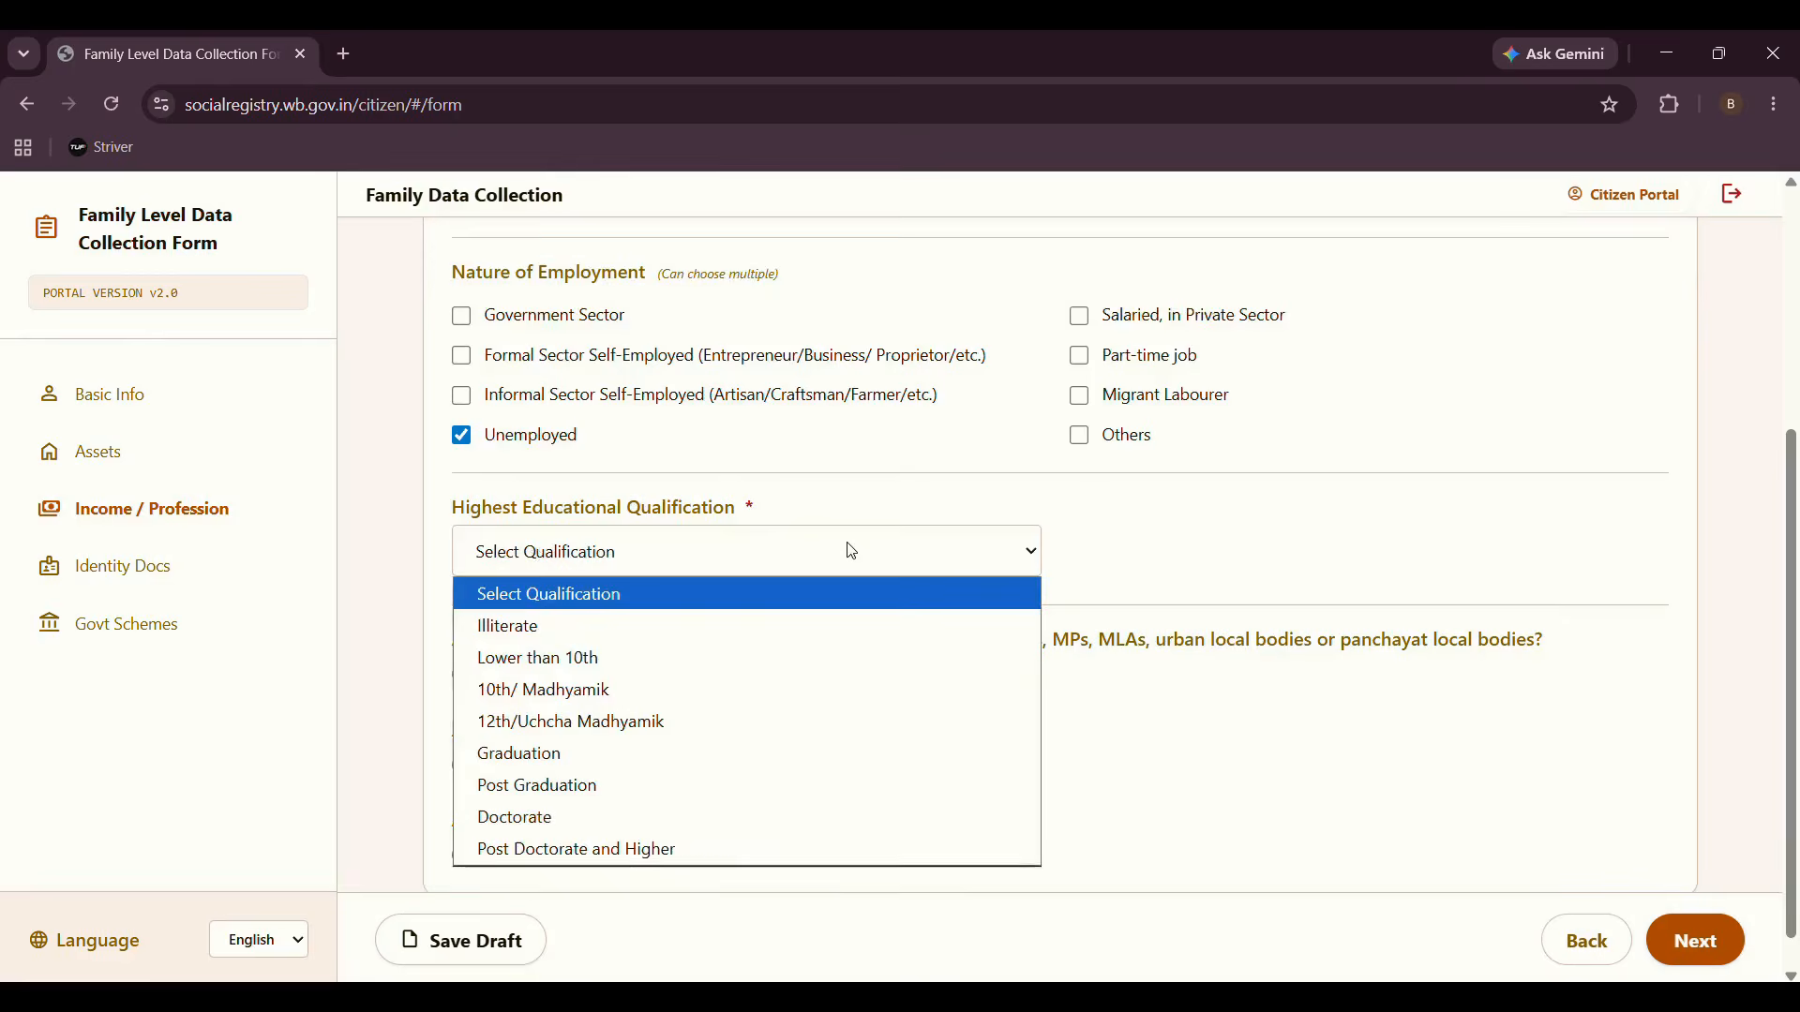
click(712, 753)
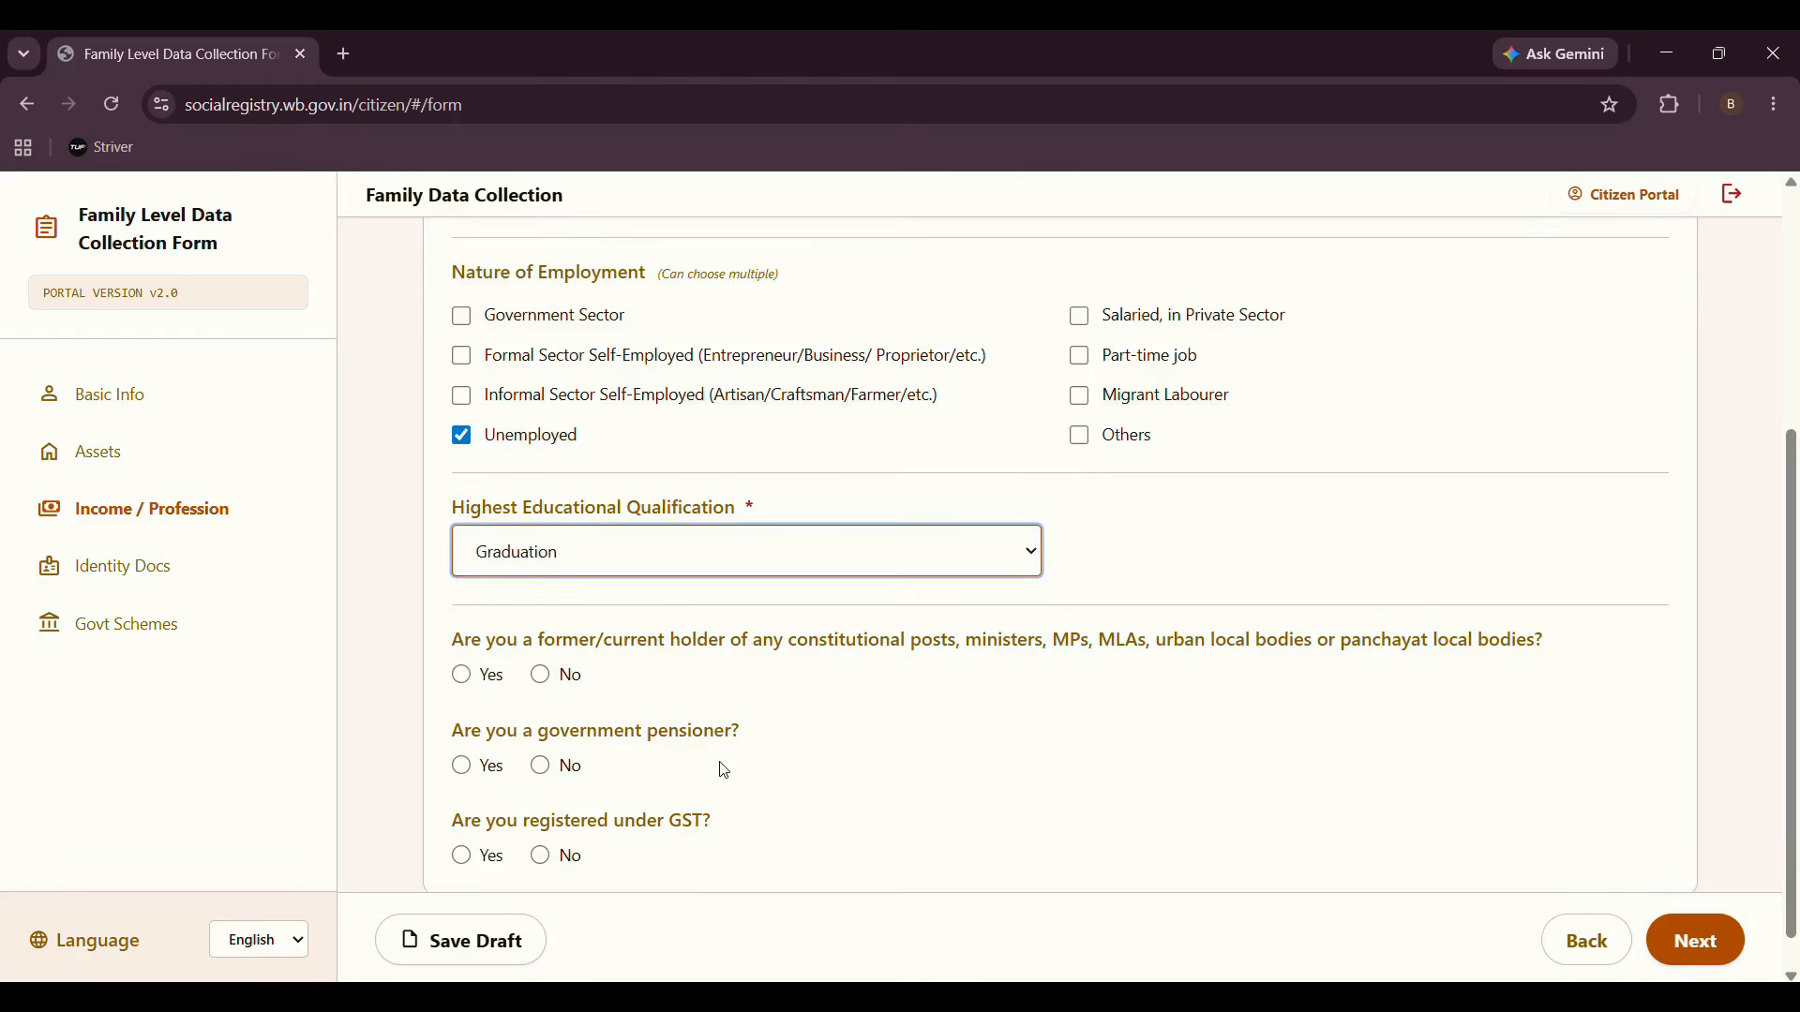
scroll(935, 688, down, 1)
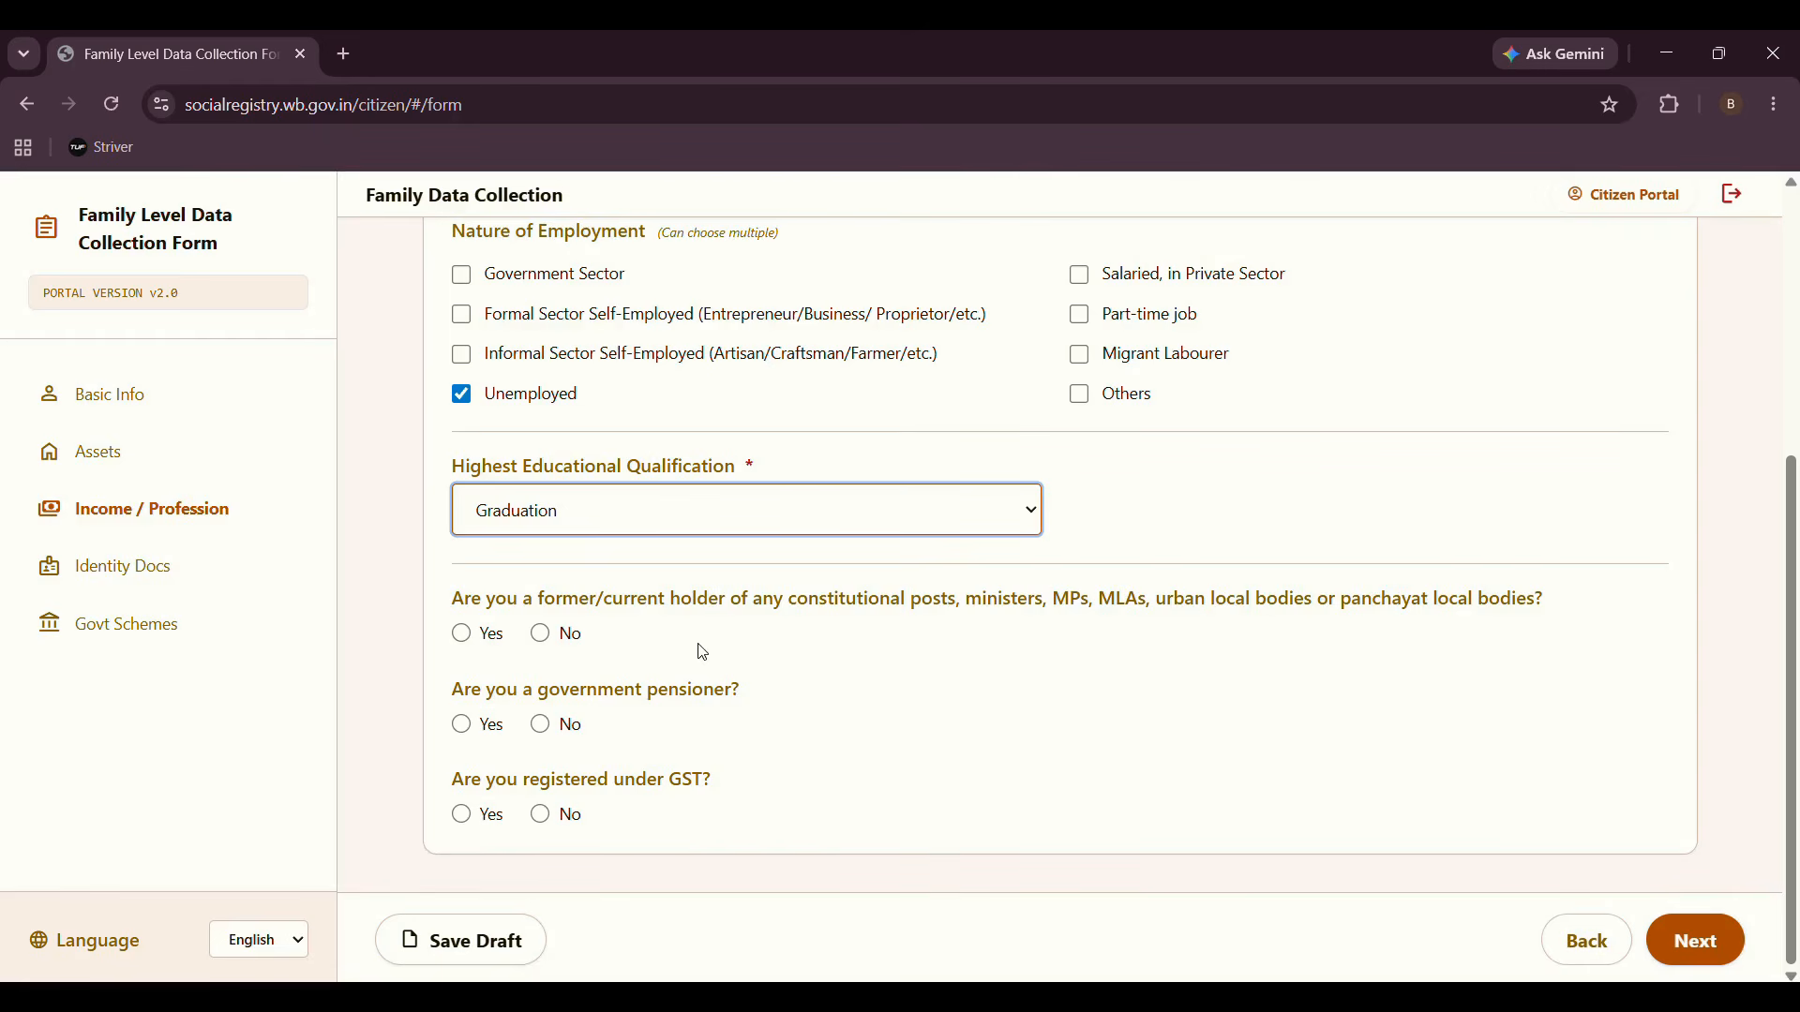
Answer No to constitutional posts, government pensioner and GST registration, then continue.
click(541, 635)
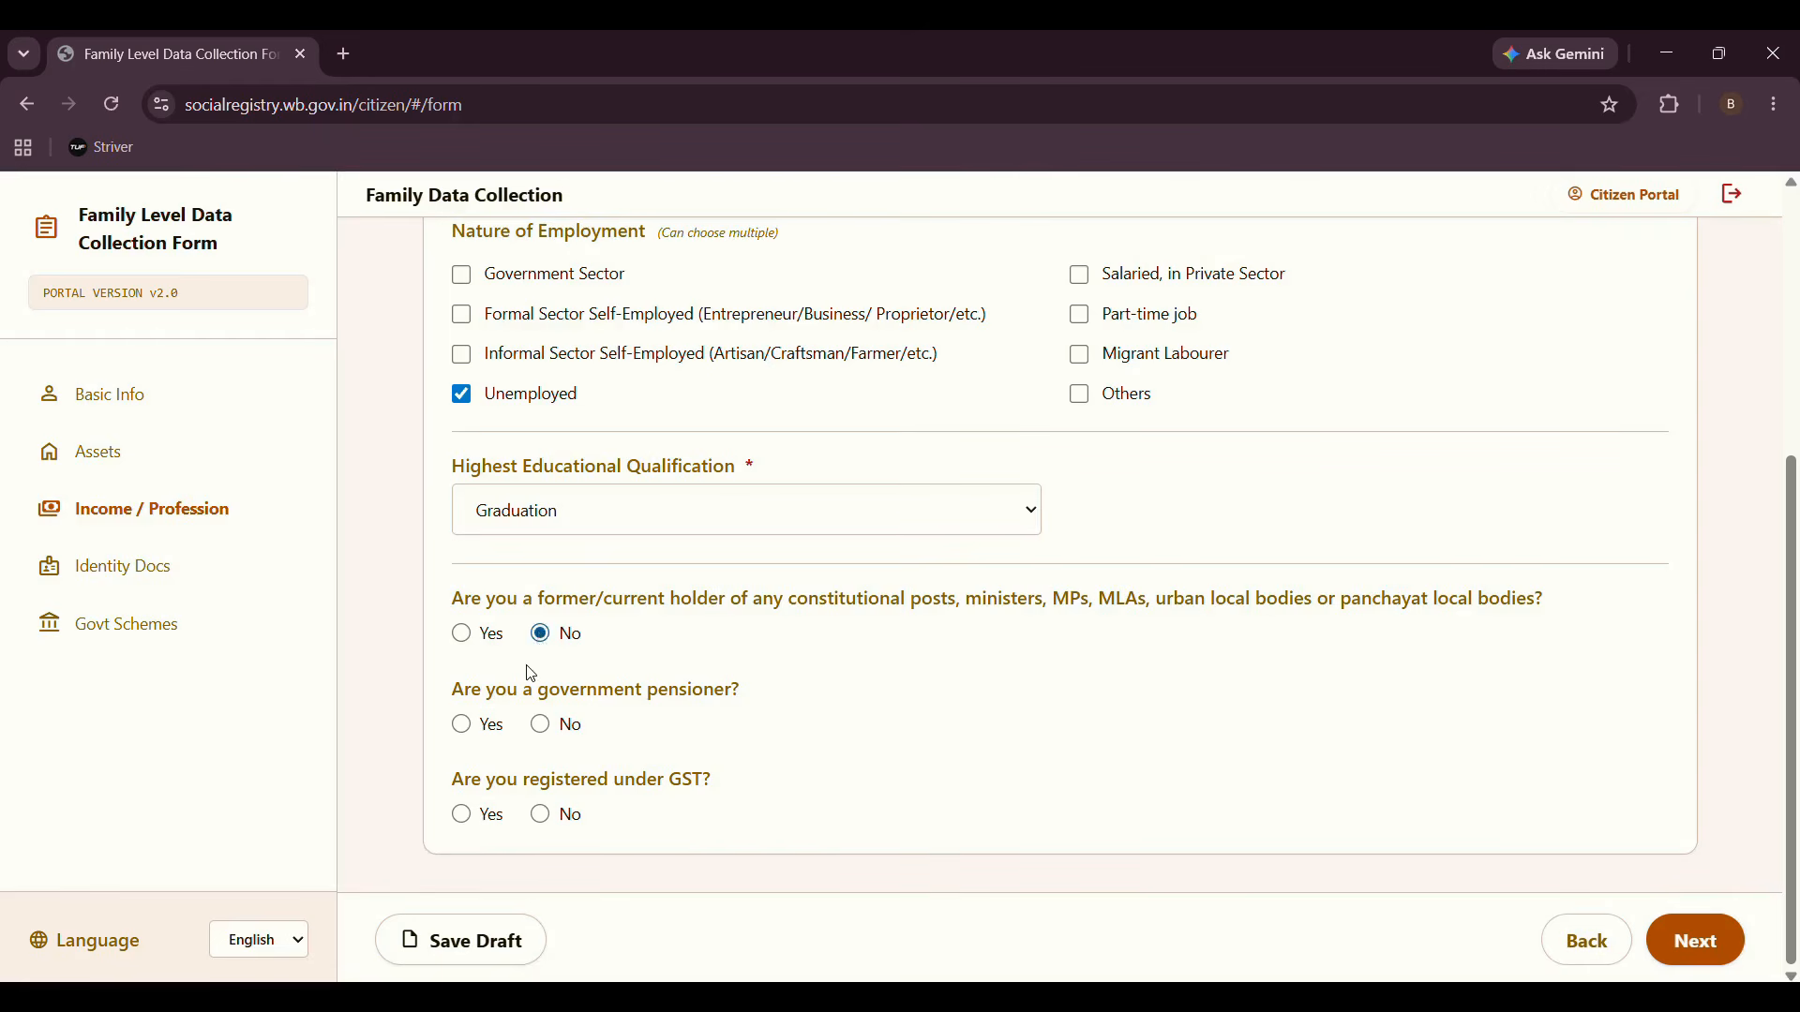
click(541, 731)
click(539, 815)
click(462, 815)
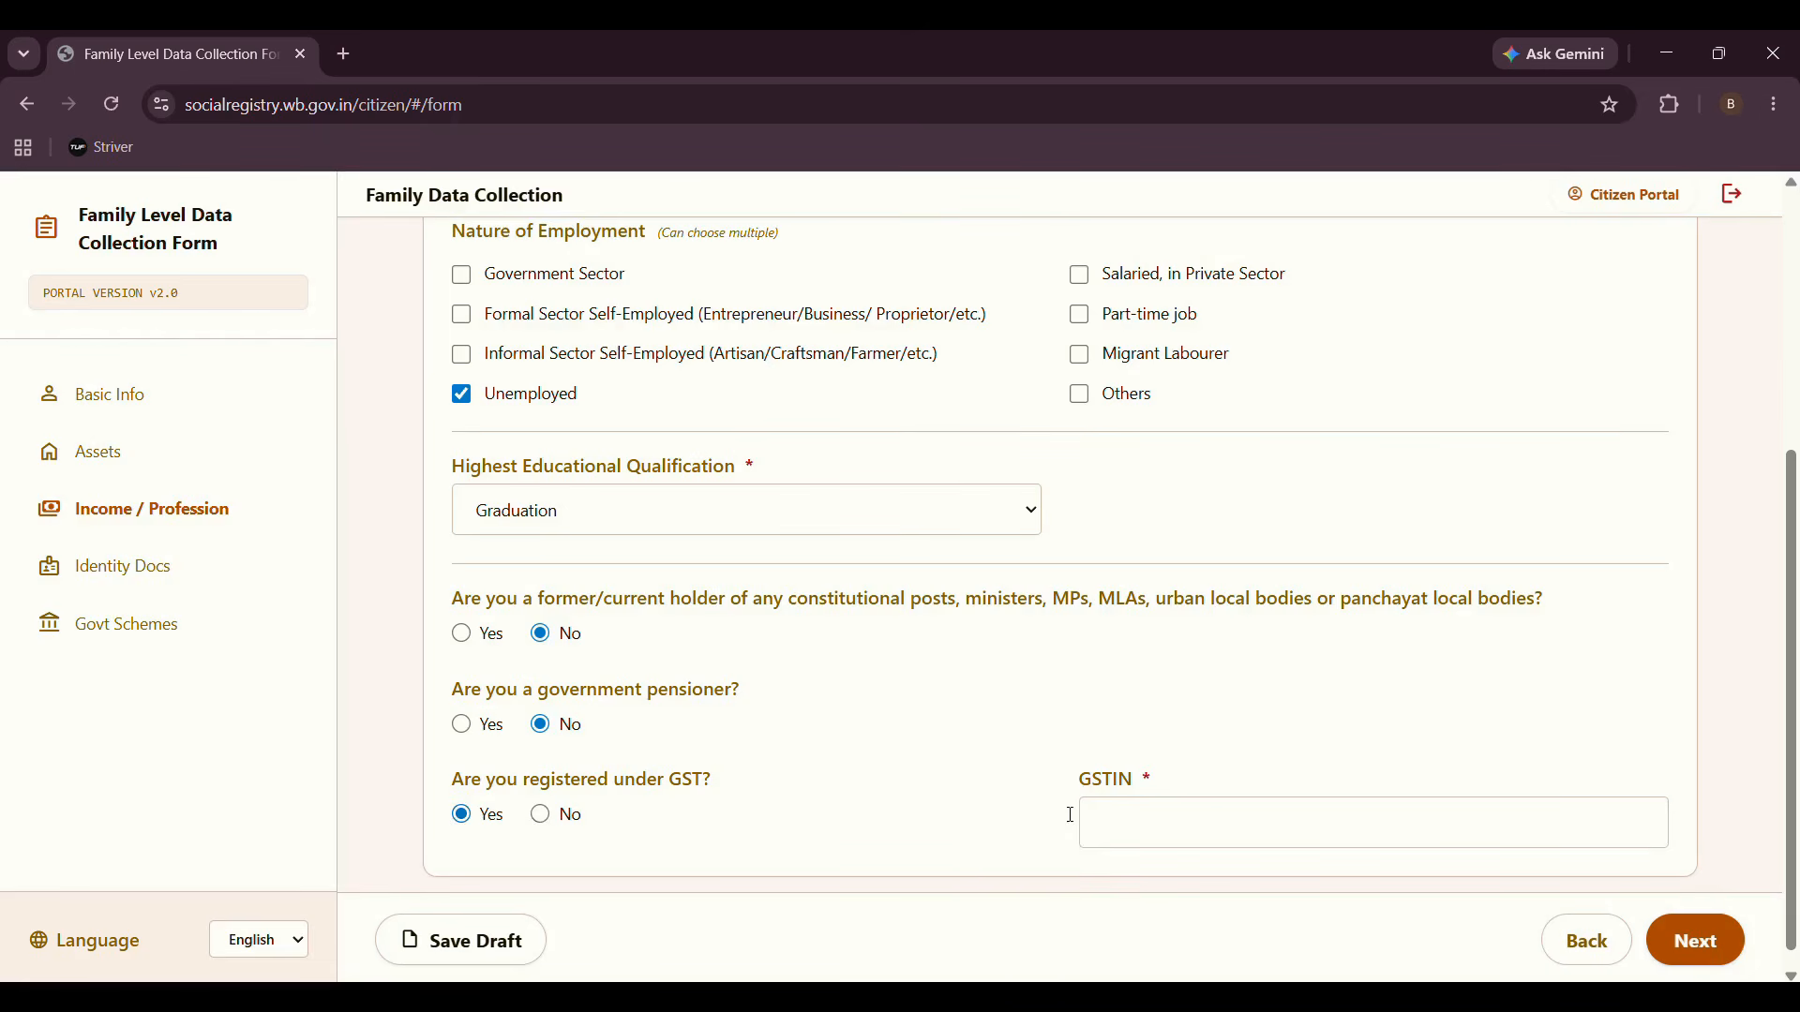
click(540, 815)
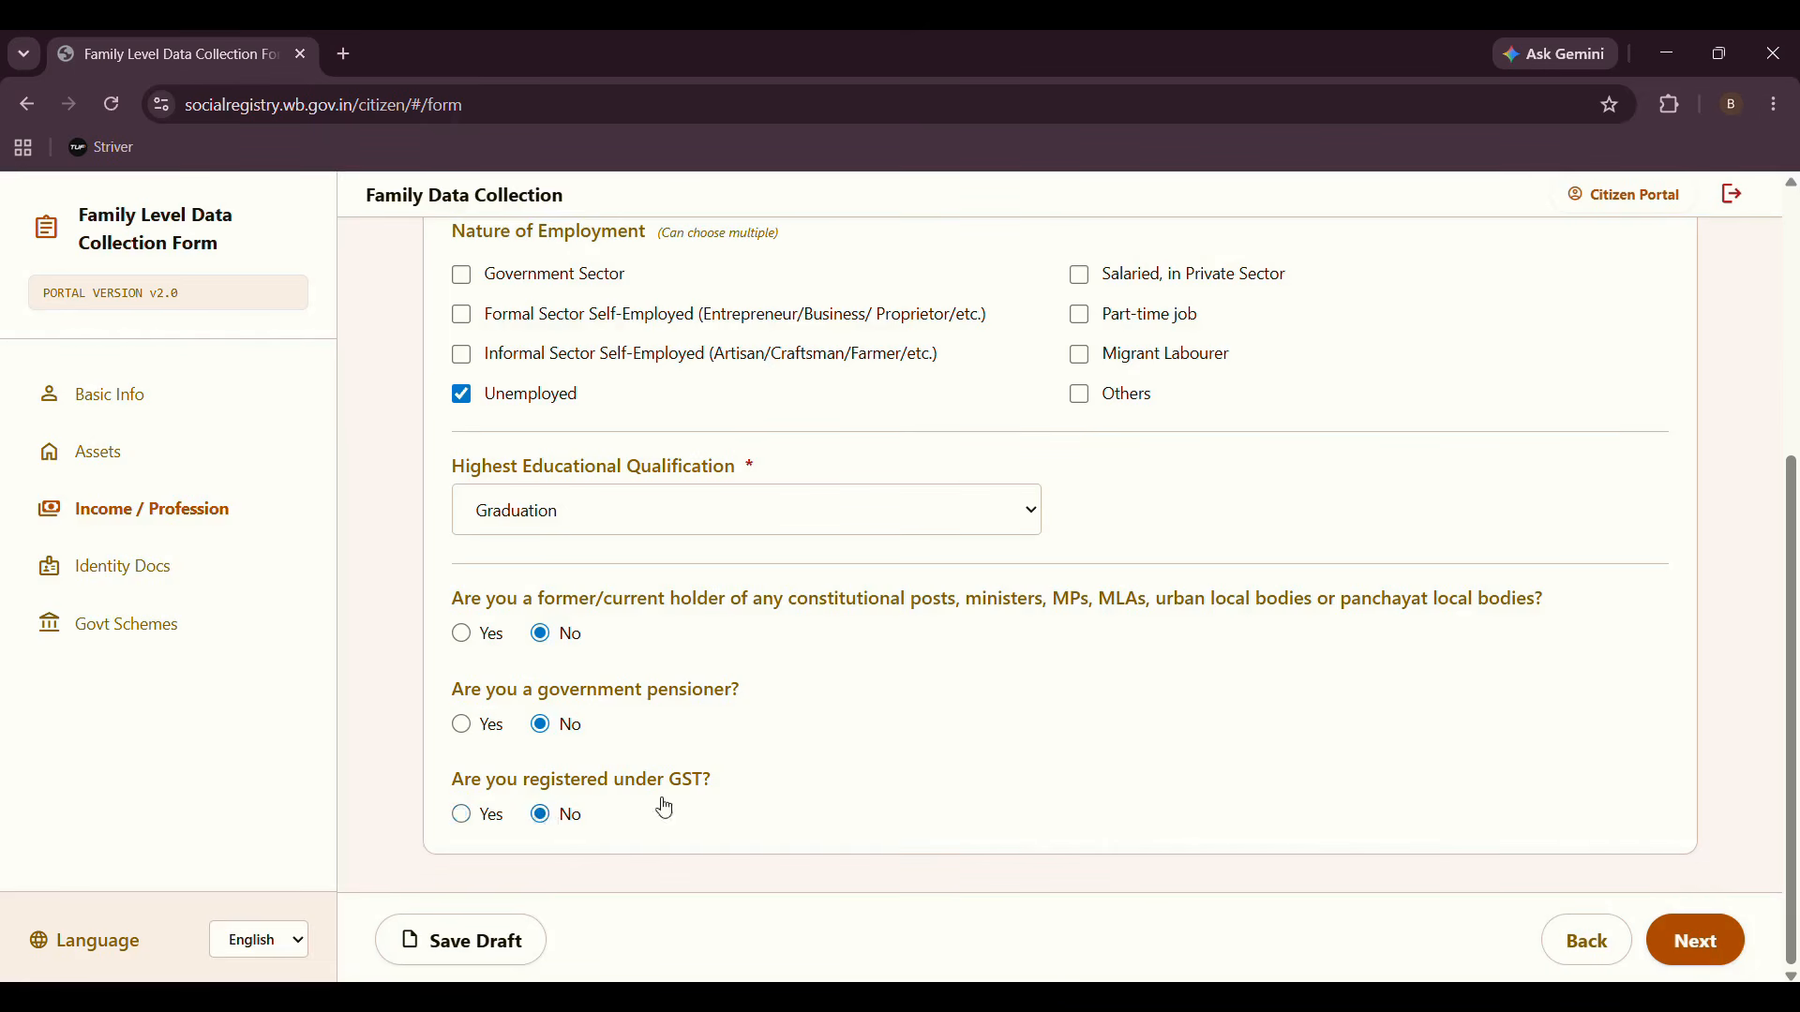
click(1677, 951)
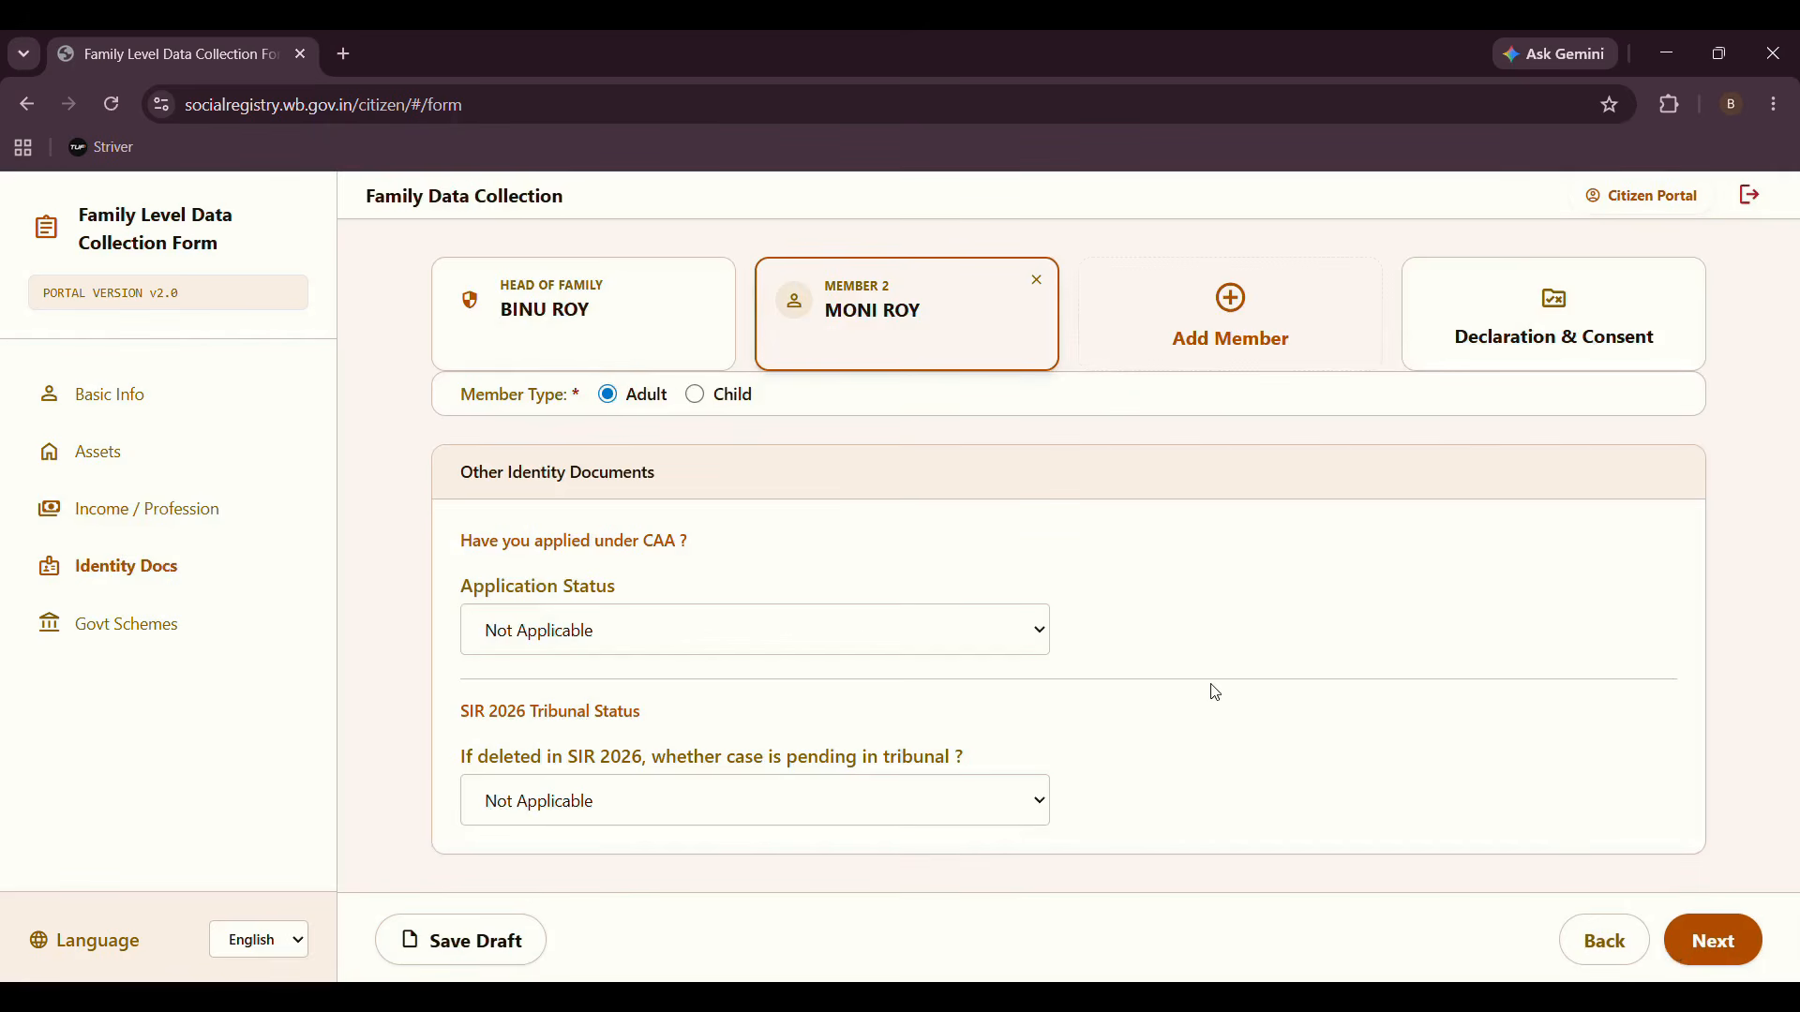
Keep Member 2's CAA application and SIR 2026 tribunal statuses at Not Applicable, then continue.
click(879, 654)
click(866, 672)
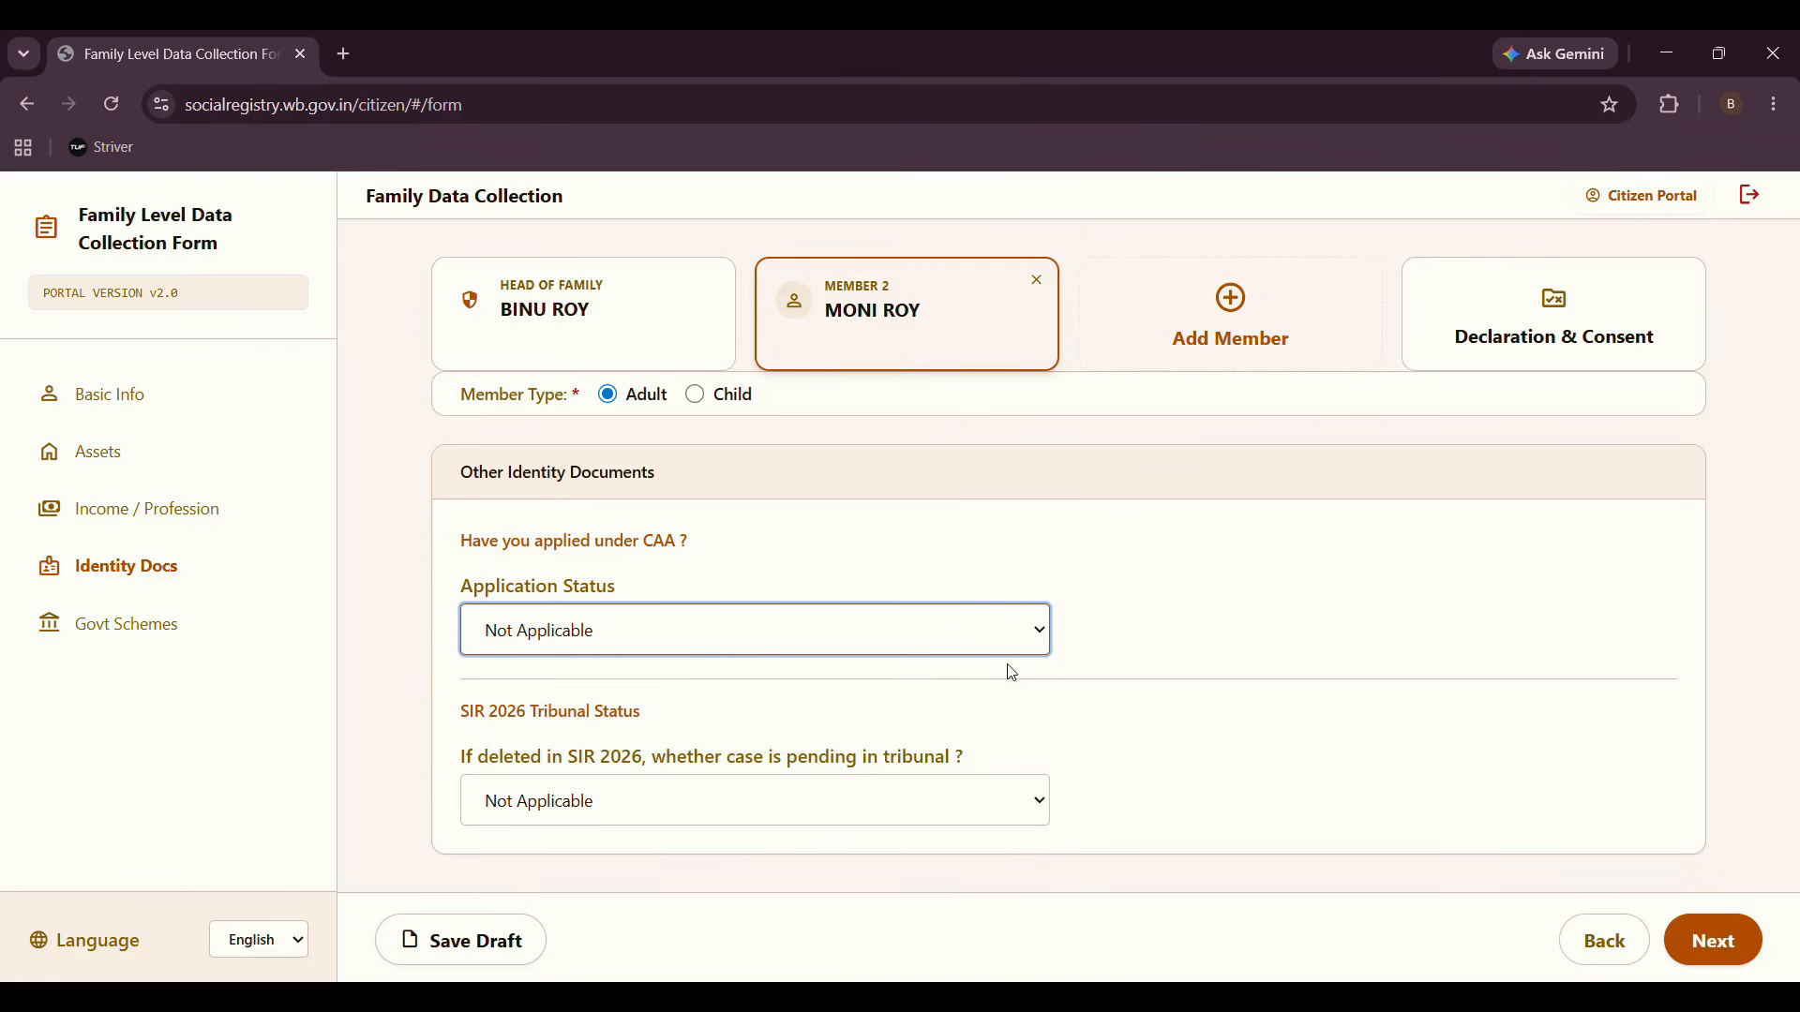
click(963, 813)
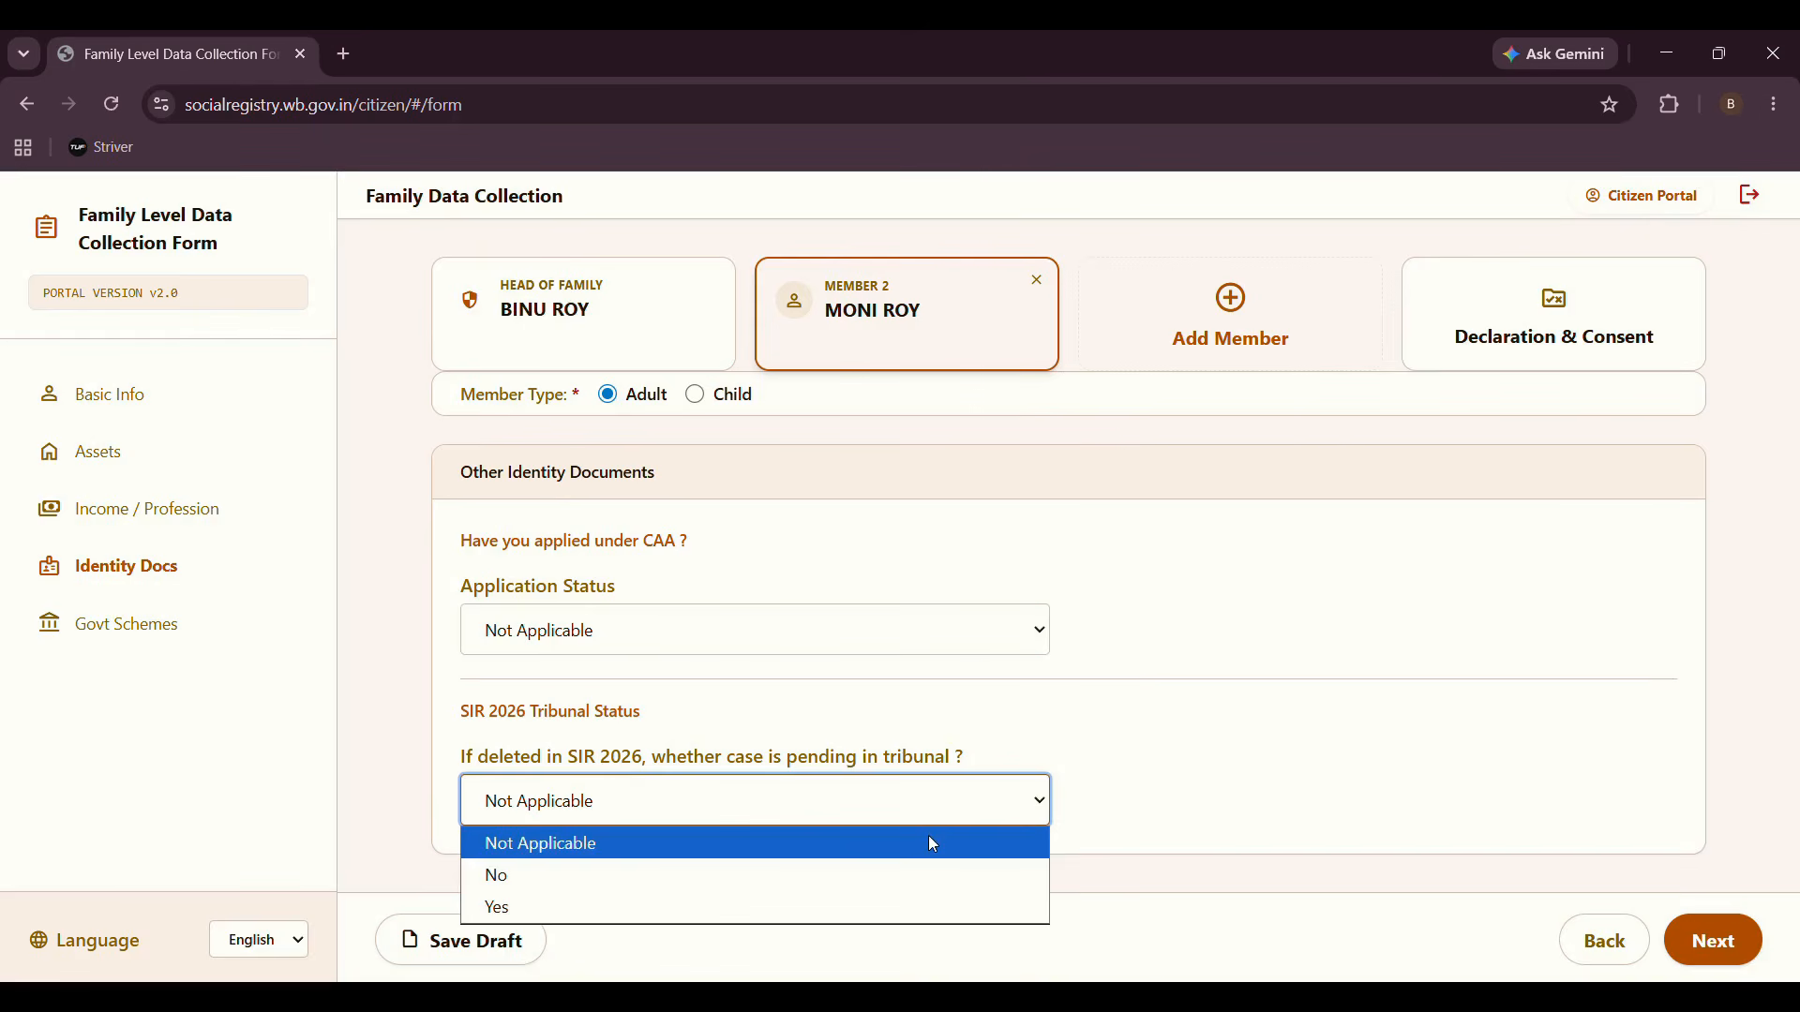
click(933, 843)
click(1715, 934)
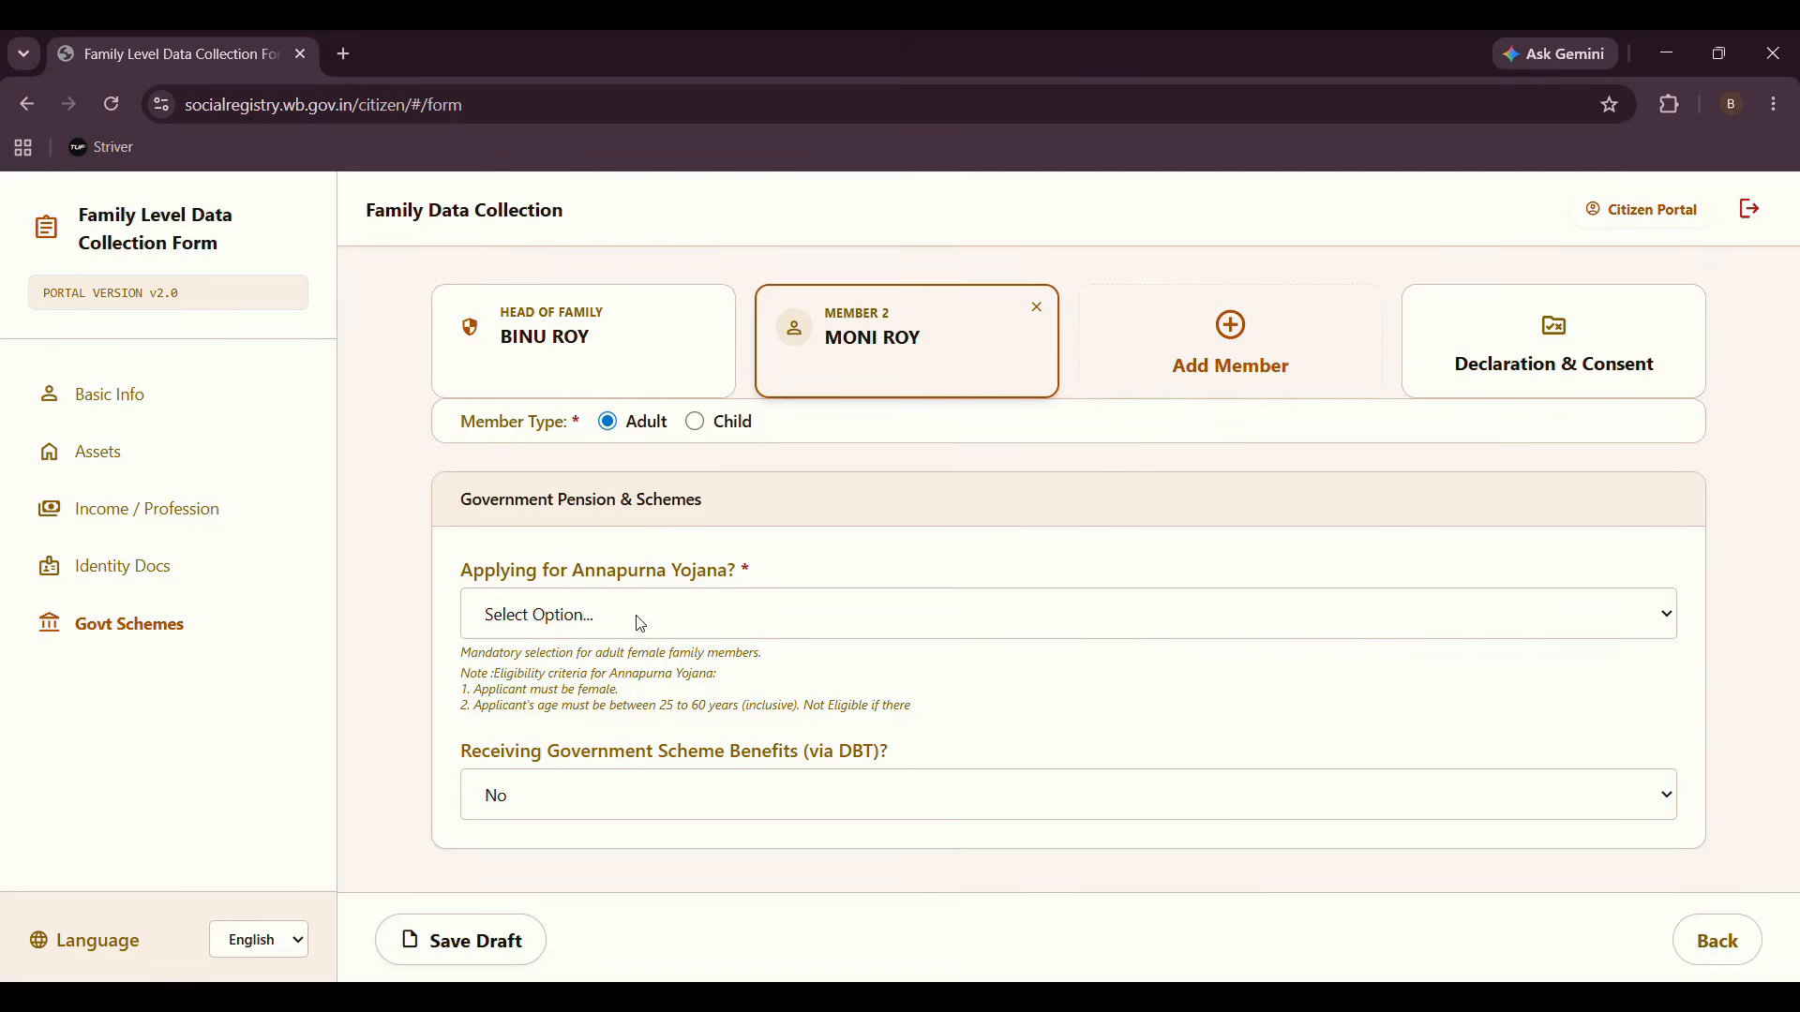
Answer 'Yes, I am applying' for Annapurna Yojana and 'Yes' for receiving DBT benefits.
click(731, 626)
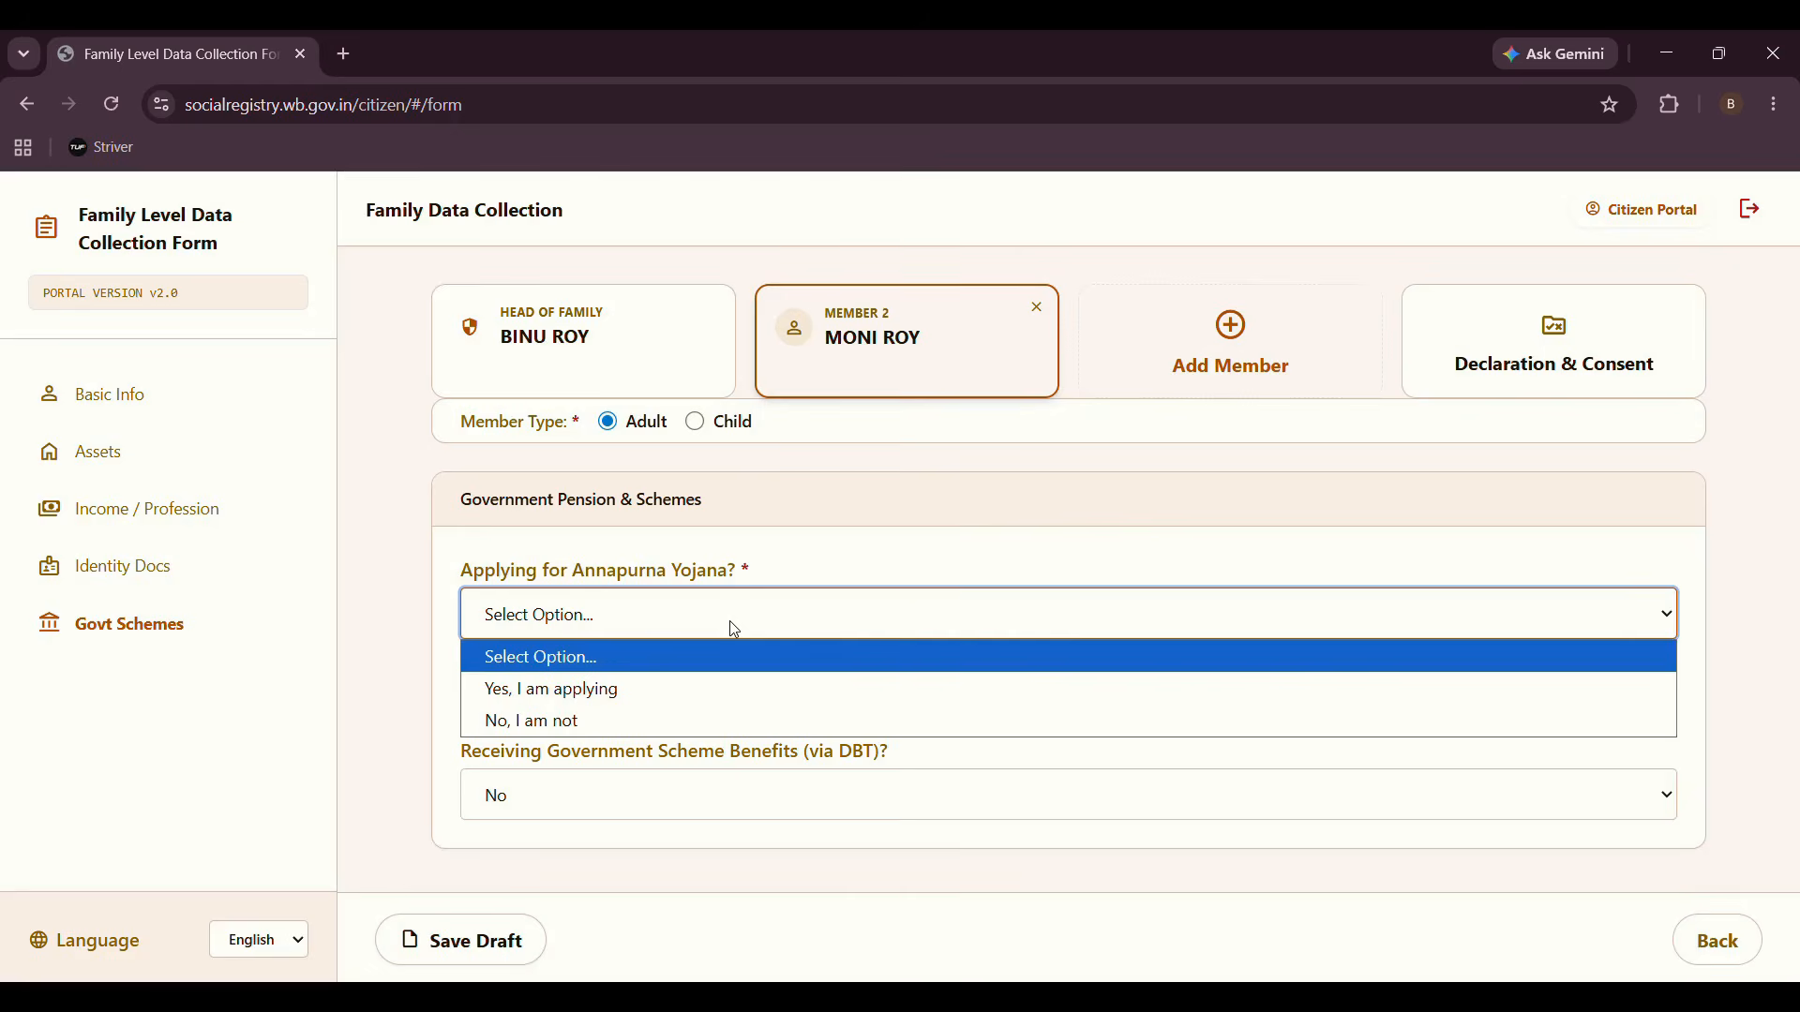
click(718, 692)
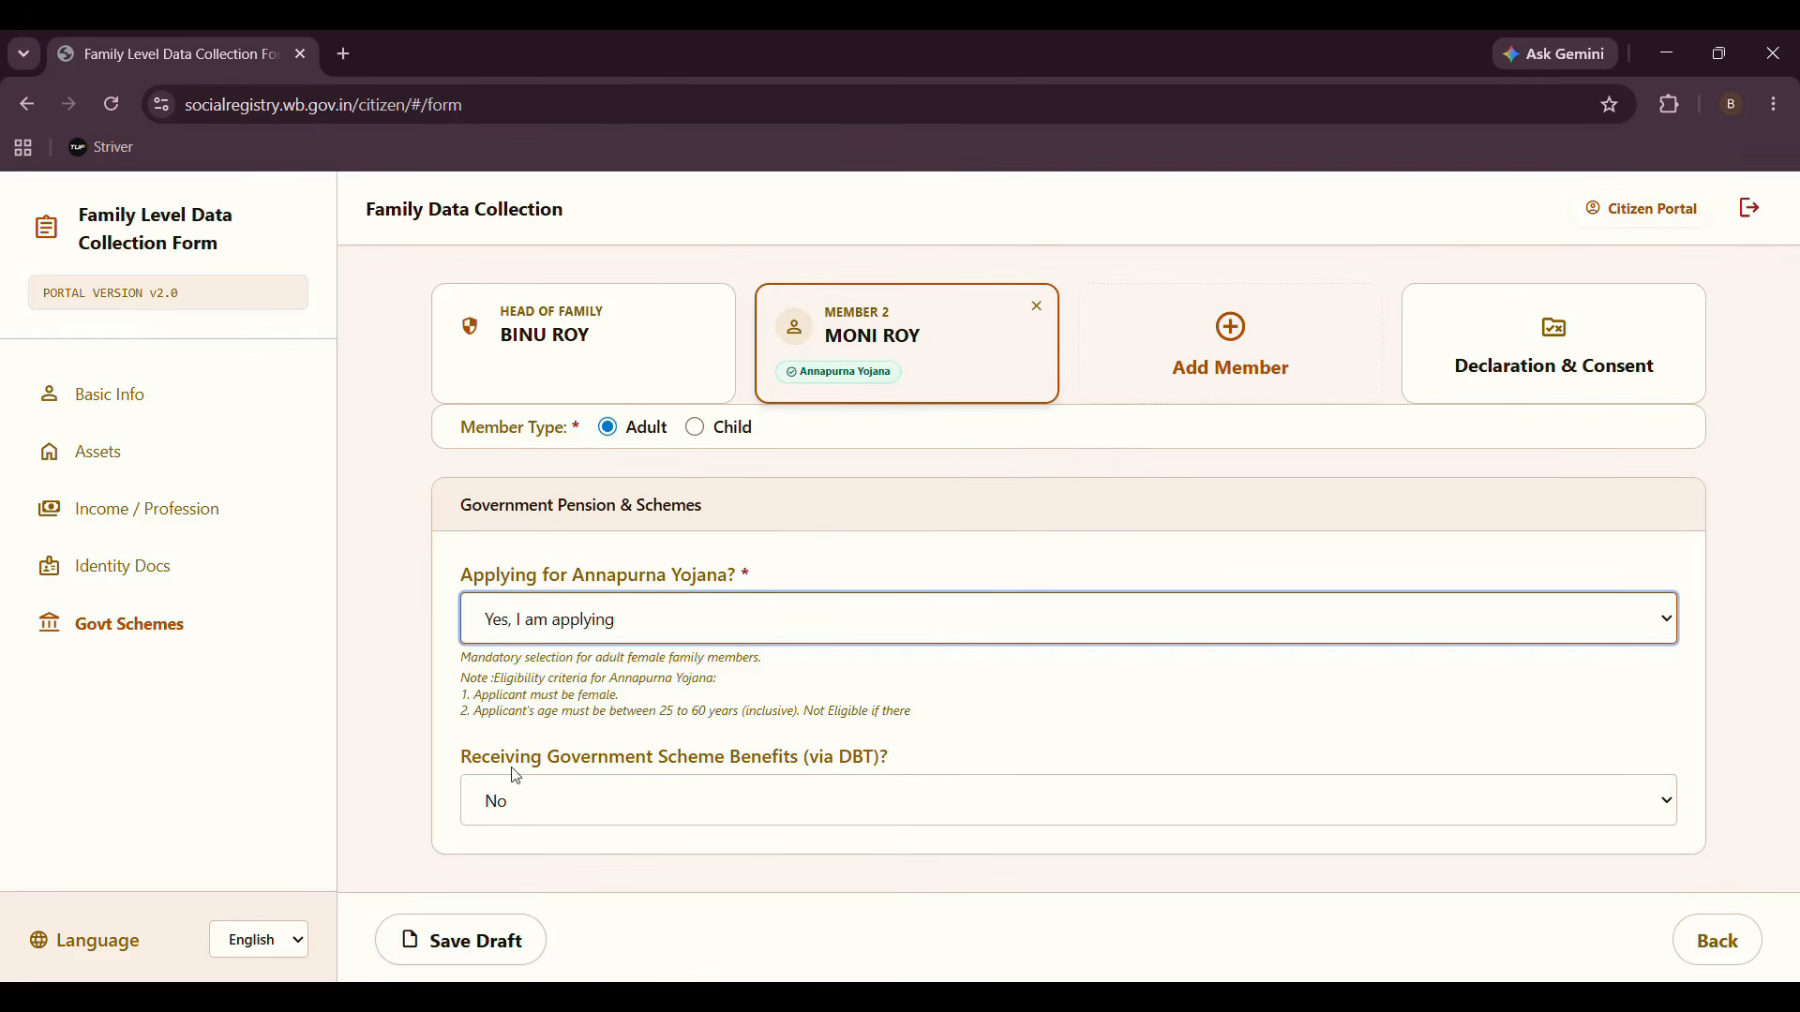
click(822, 789)
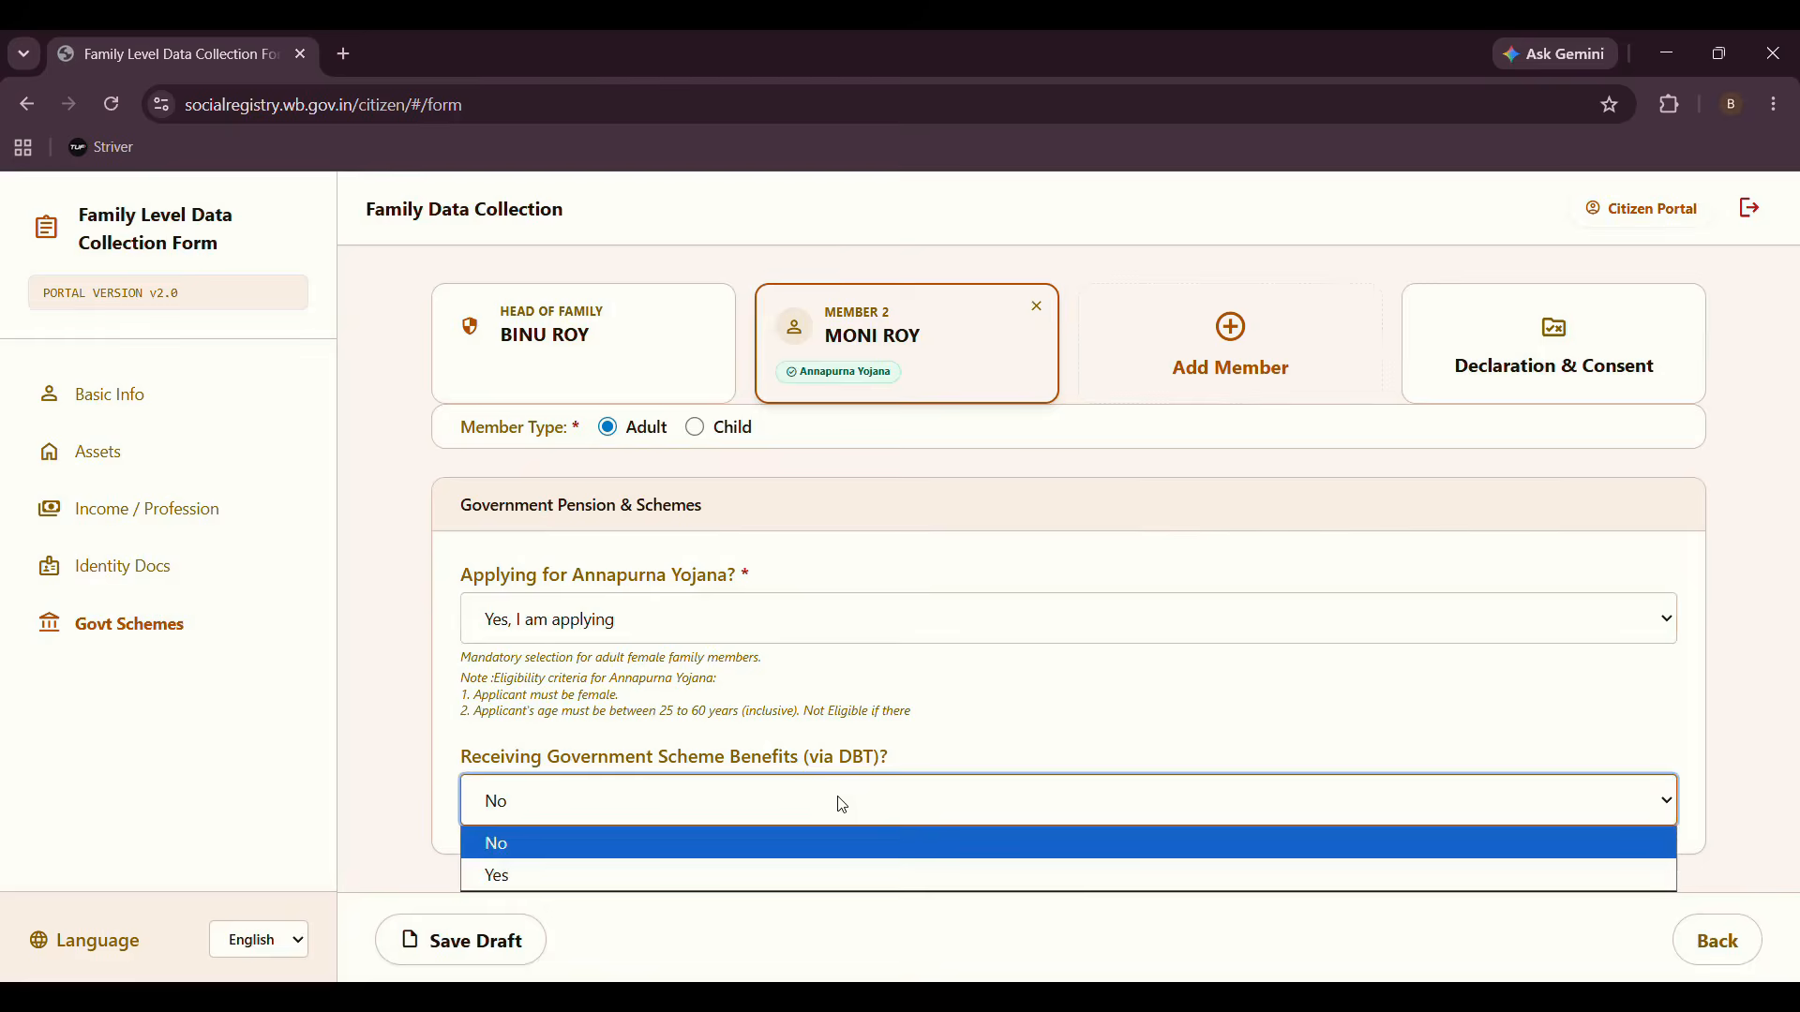
click(793, 876)
scroll(1065, 756, down, 3)
Set Scheme 1 to Lakshmir Bhandar with Want to Opt Out set to Yes.
click(886, 707)
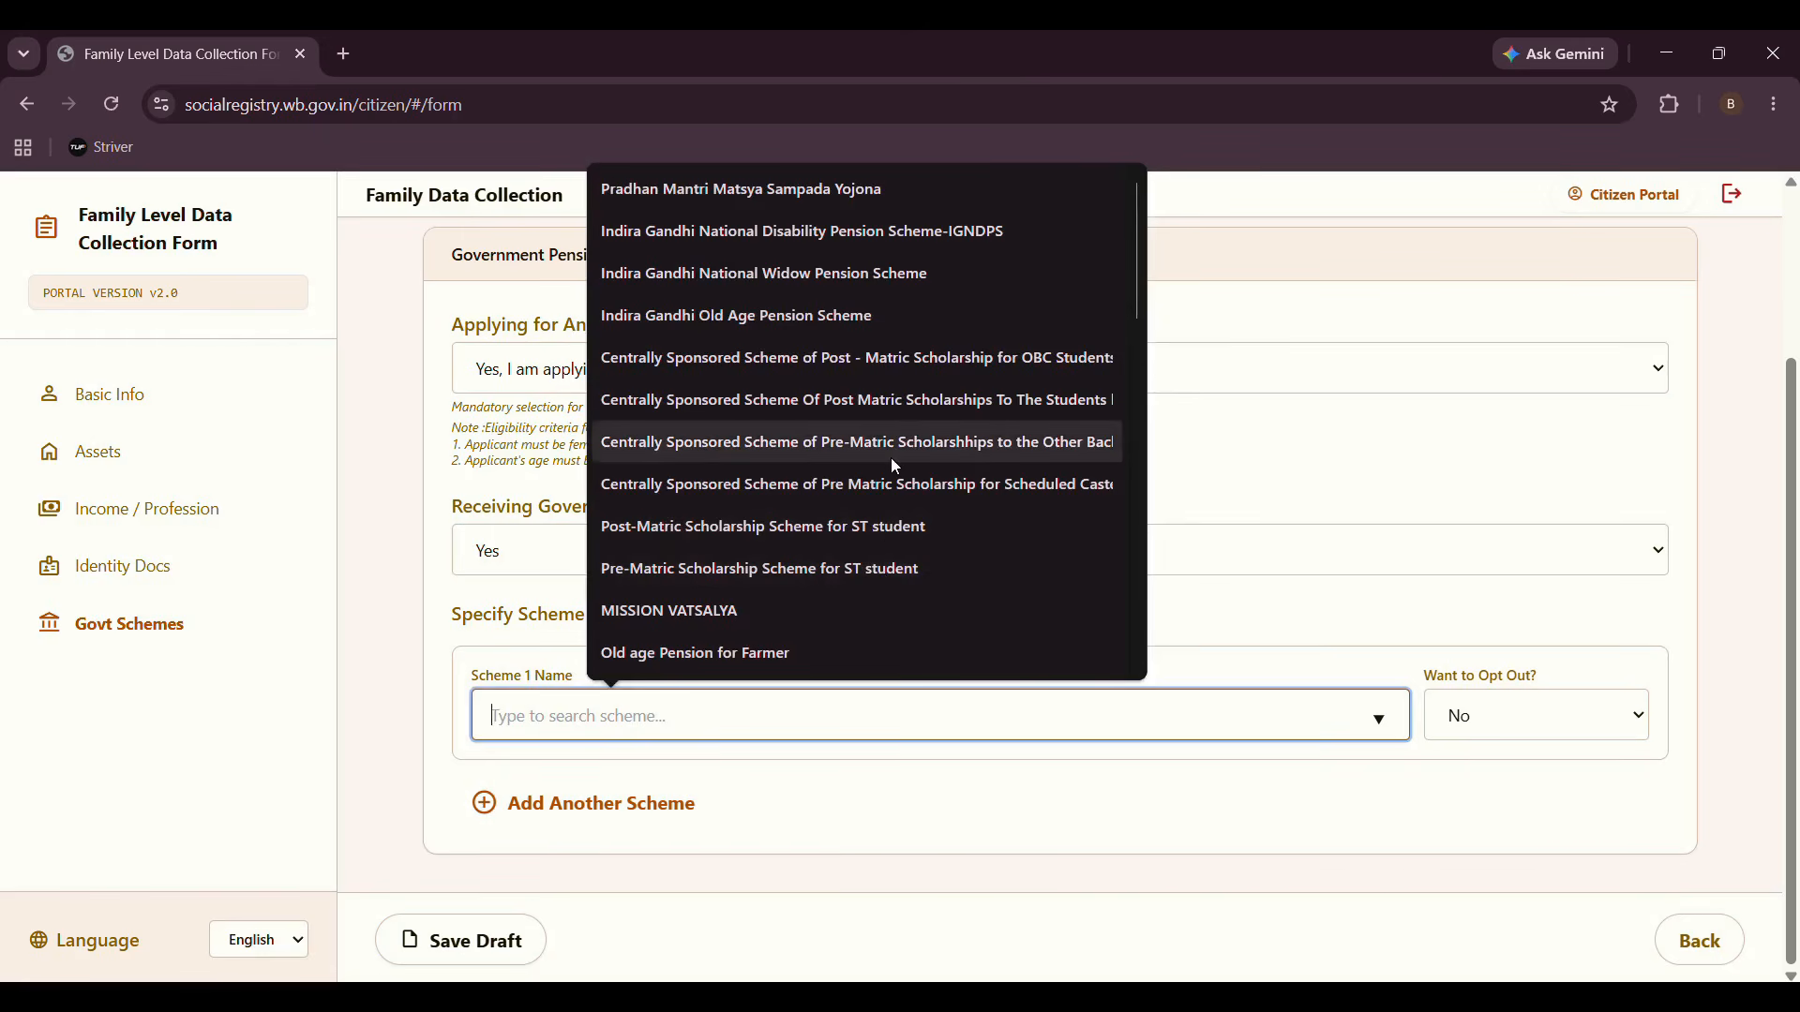
scroll(893, 466, down, 5)
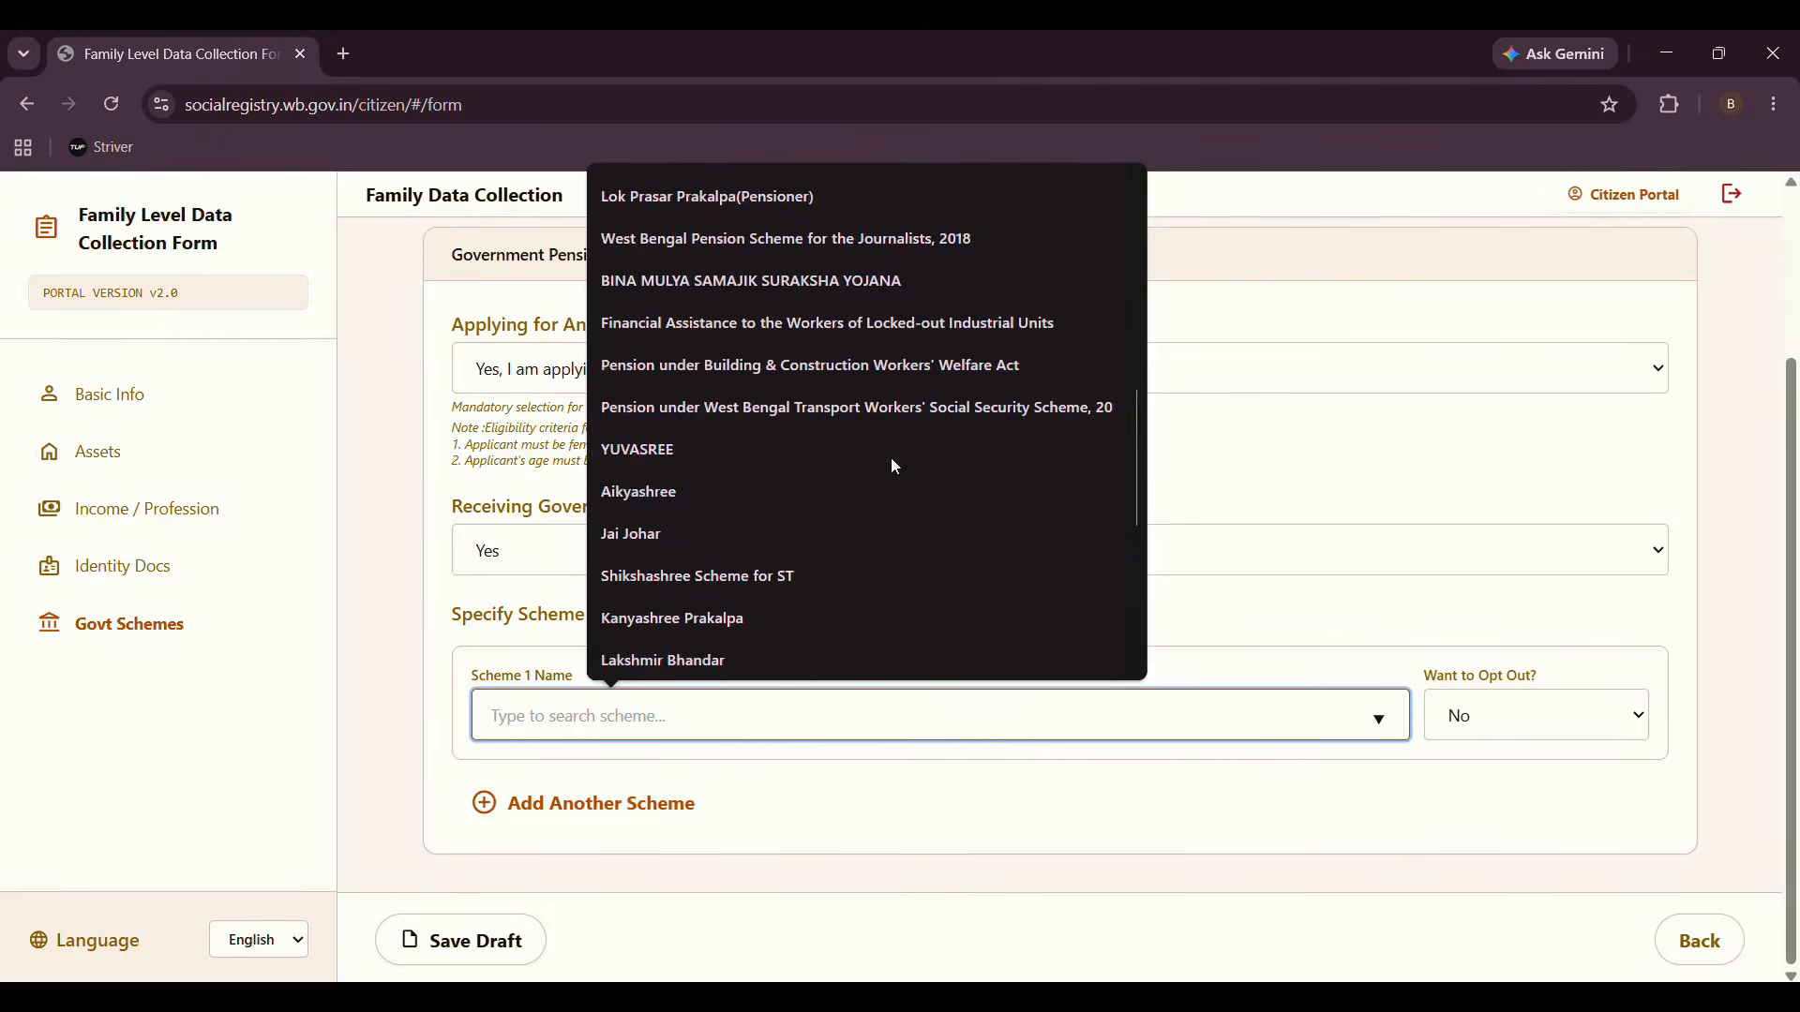
scroll(893, 466, down, 3)
scroll(893, 466, up, 4)
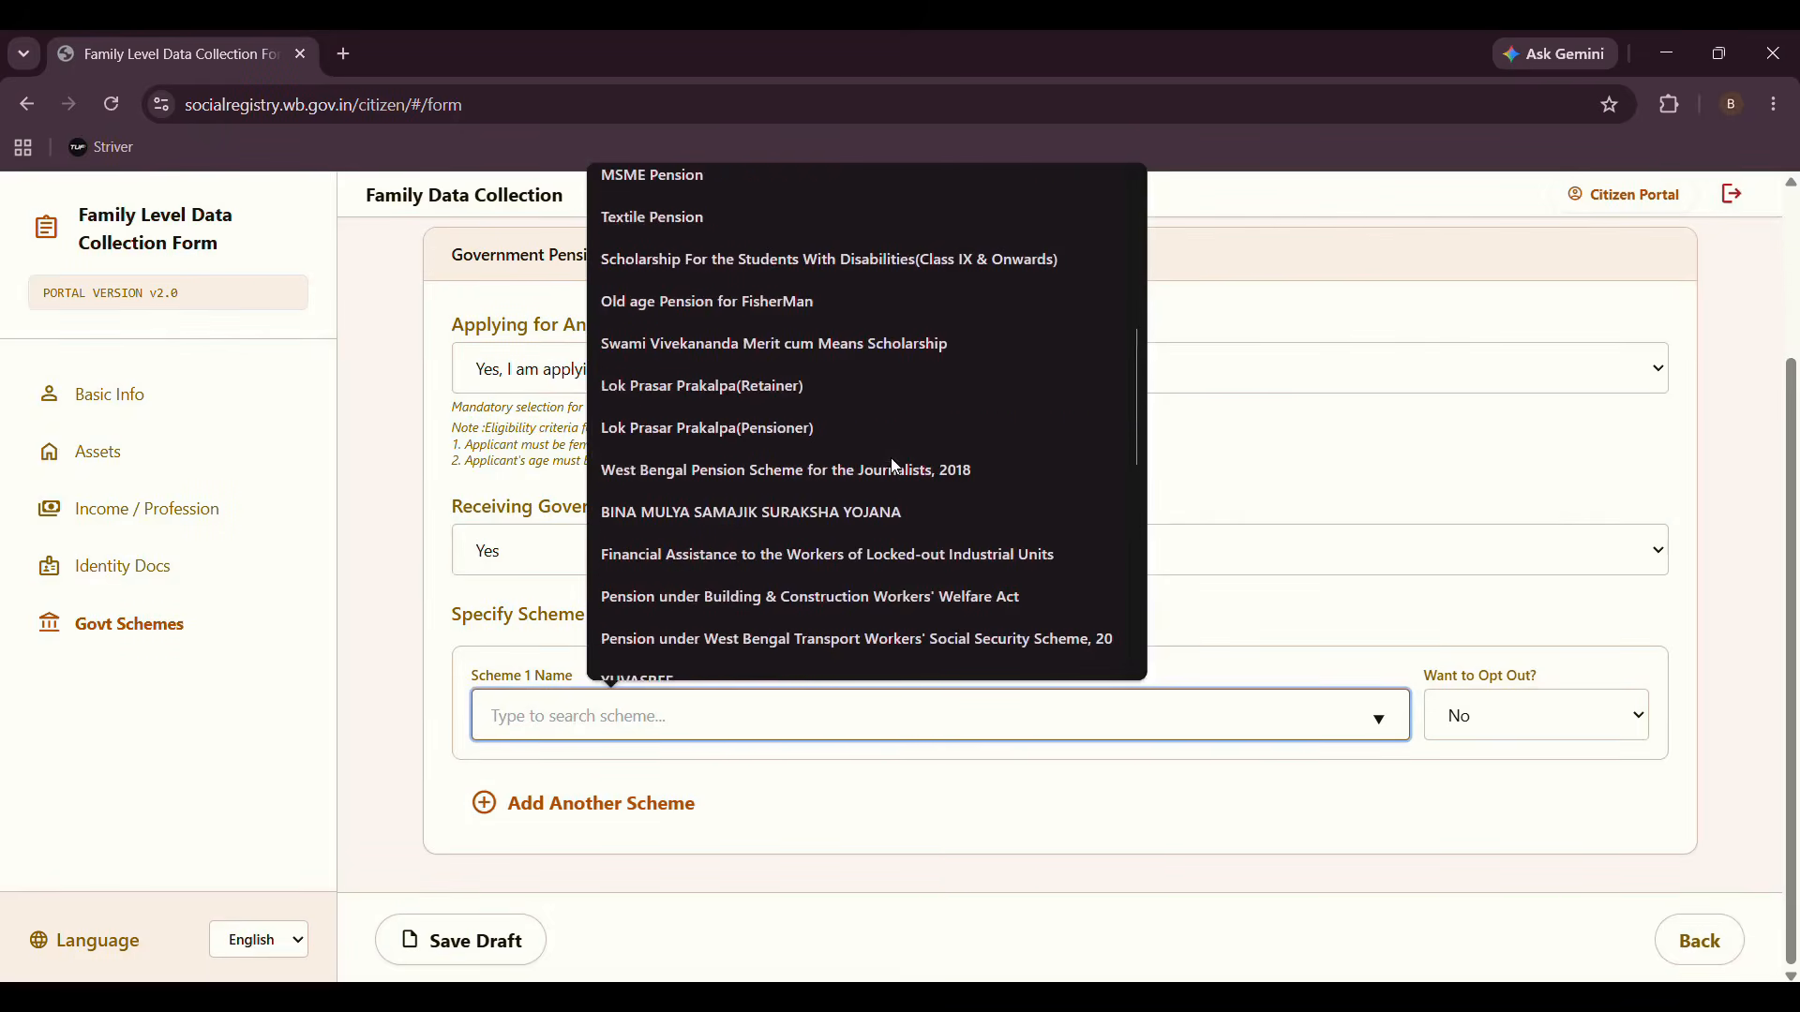
scroll(891, 466, down, 5)
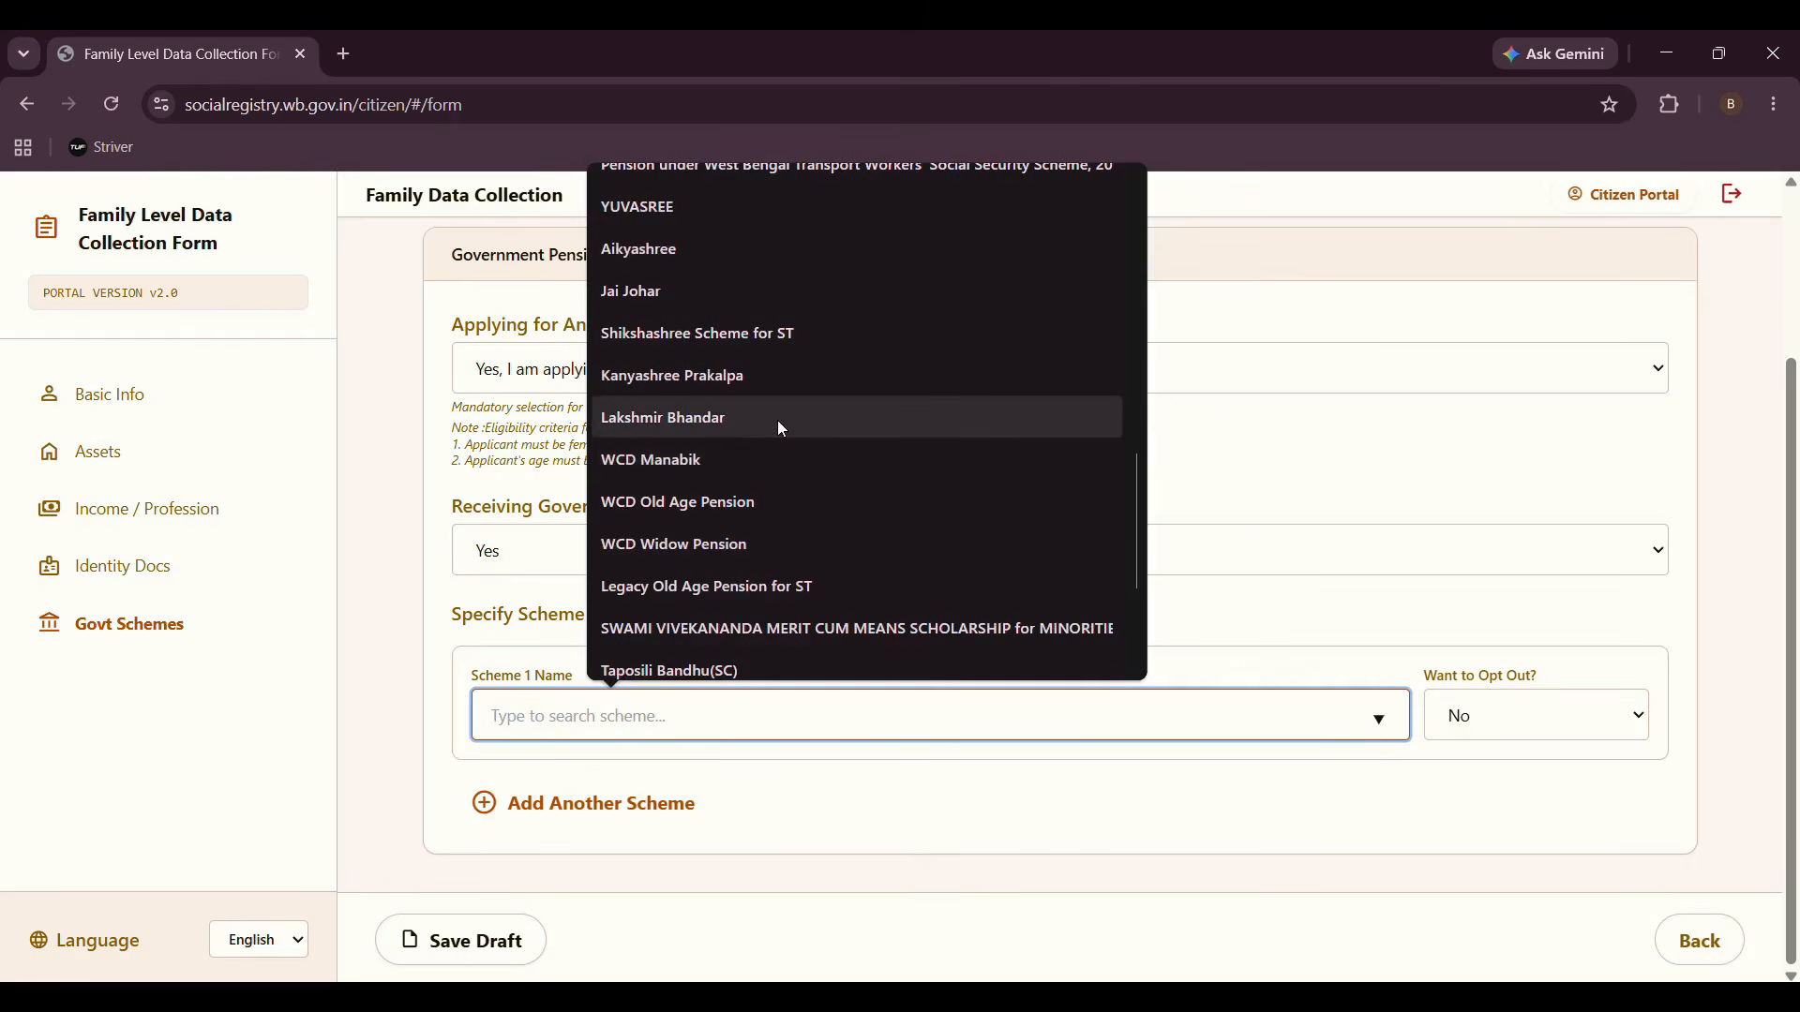
click(778, 420)
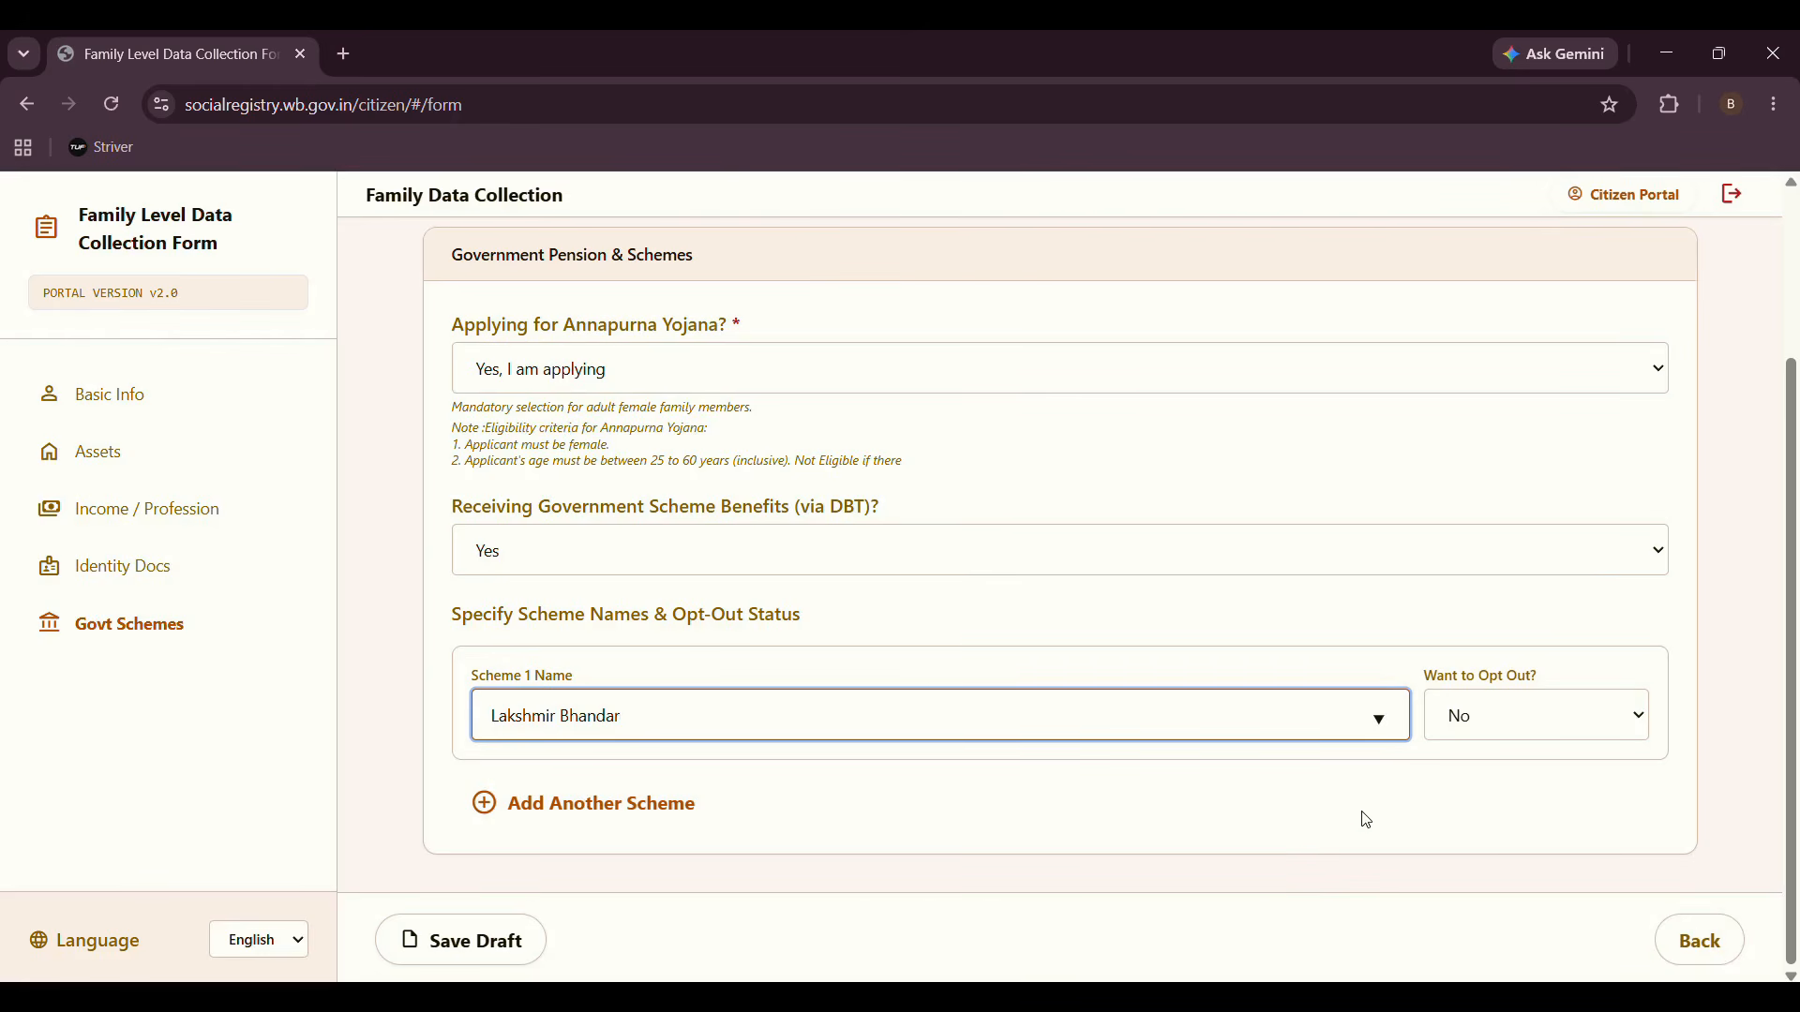
click(1500, 715)
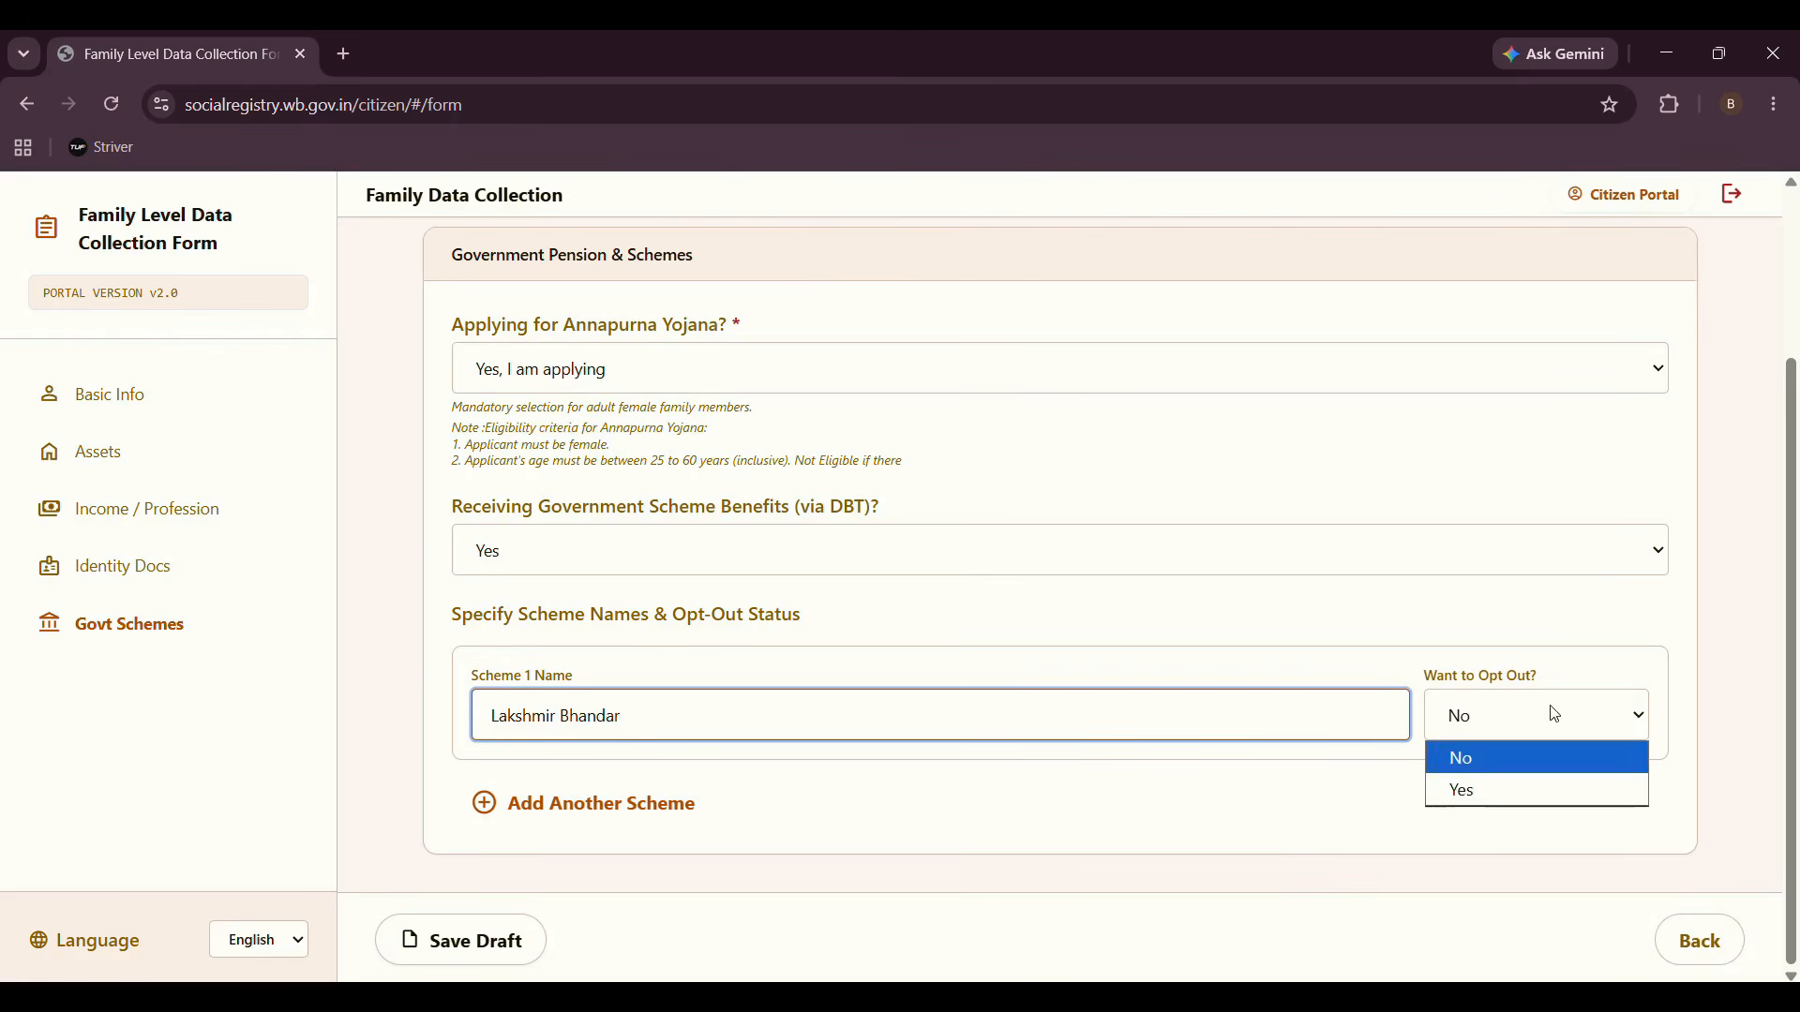
click(1522, 784)
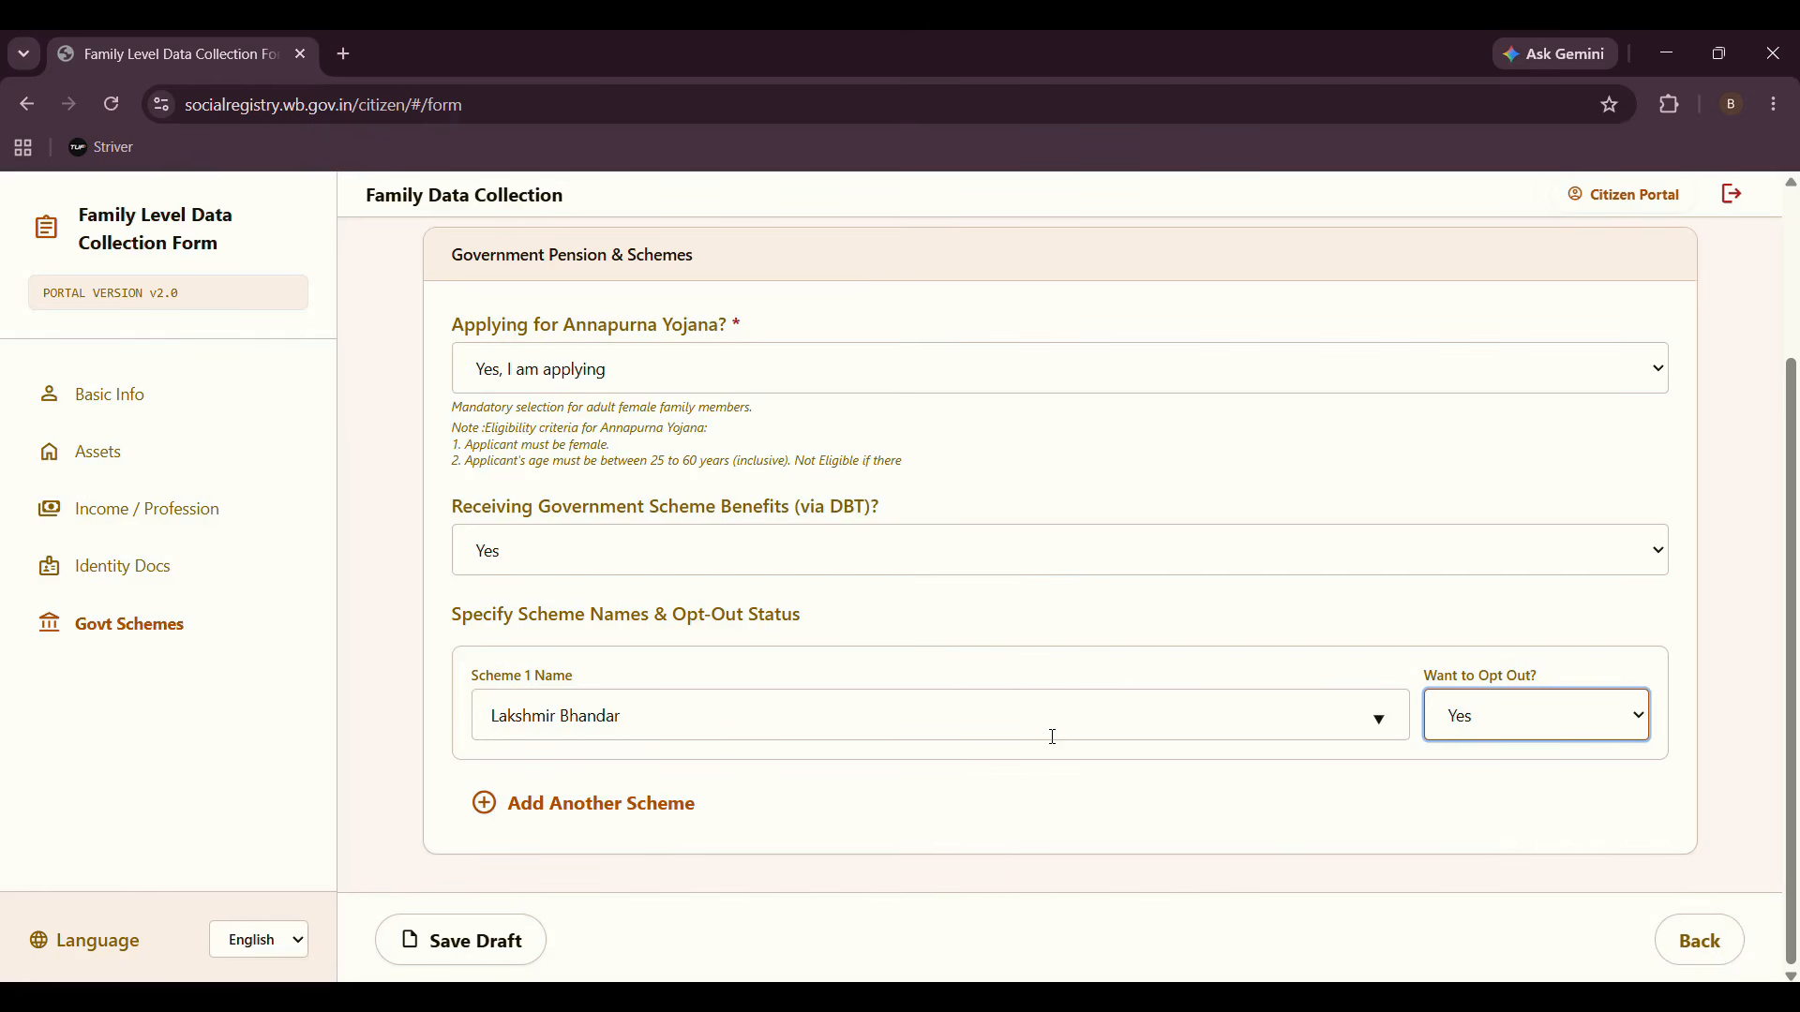
click(1481, 727)
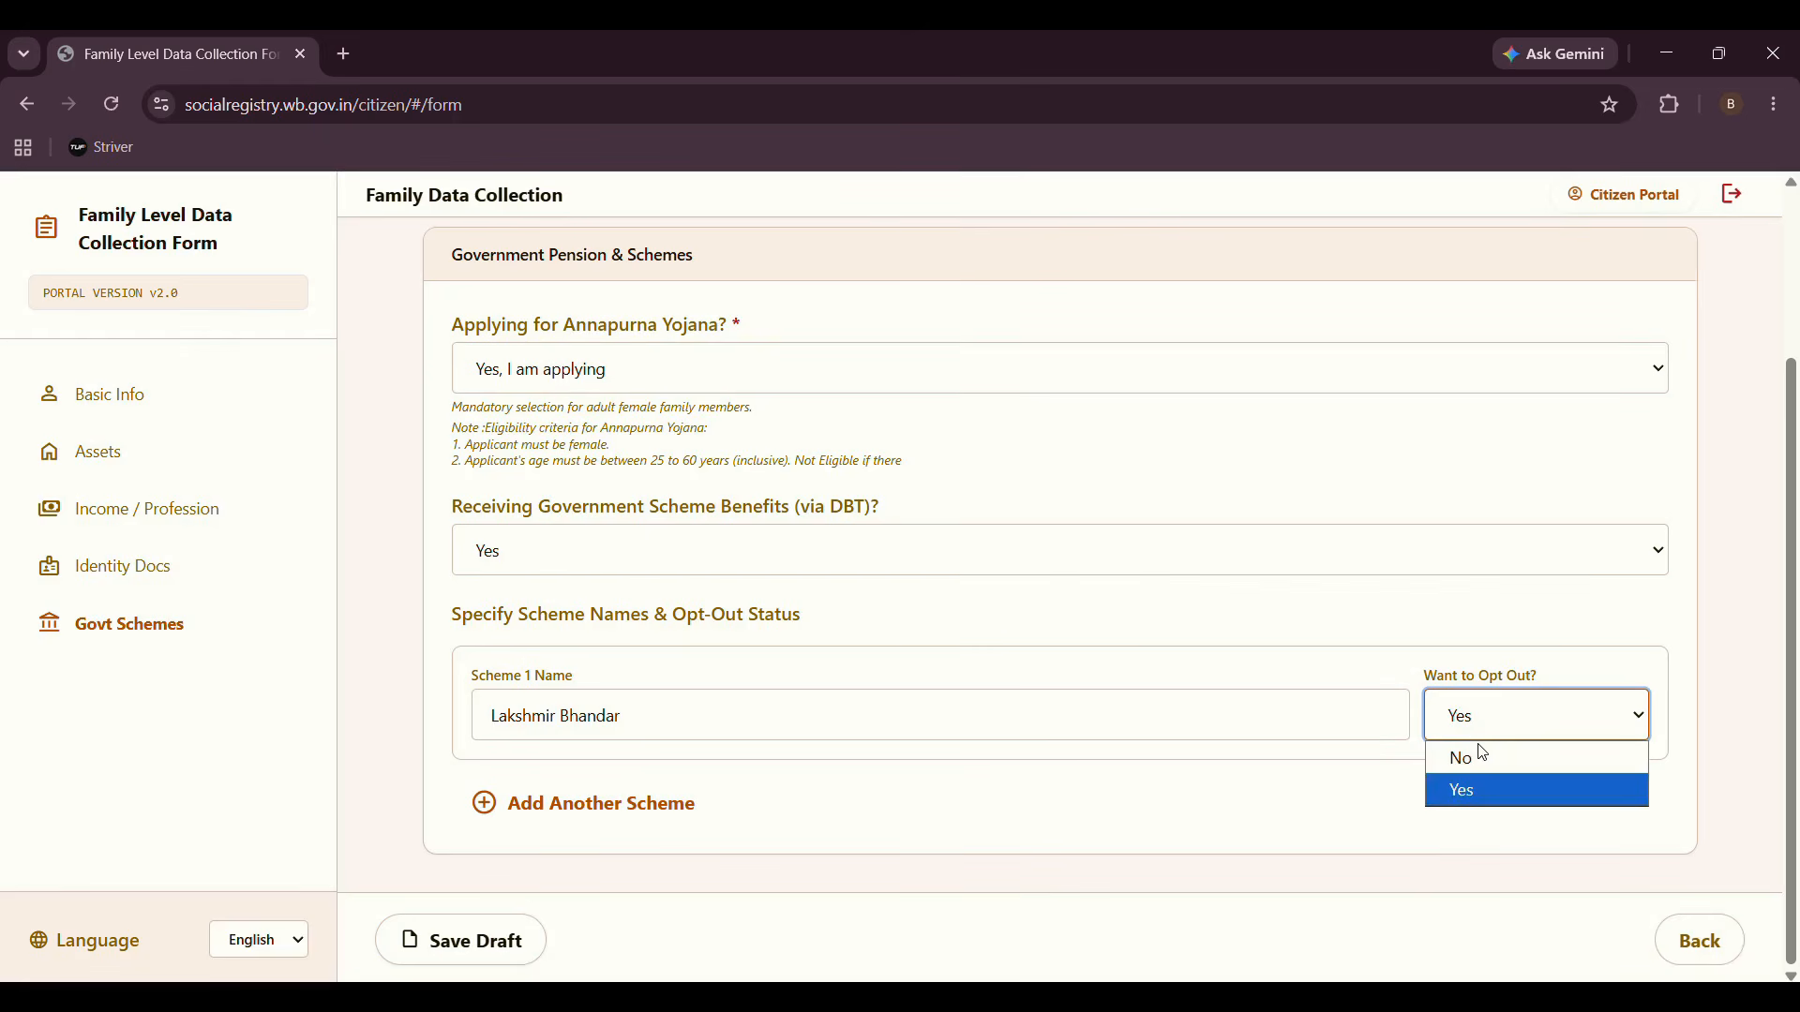
click(1473, 804)
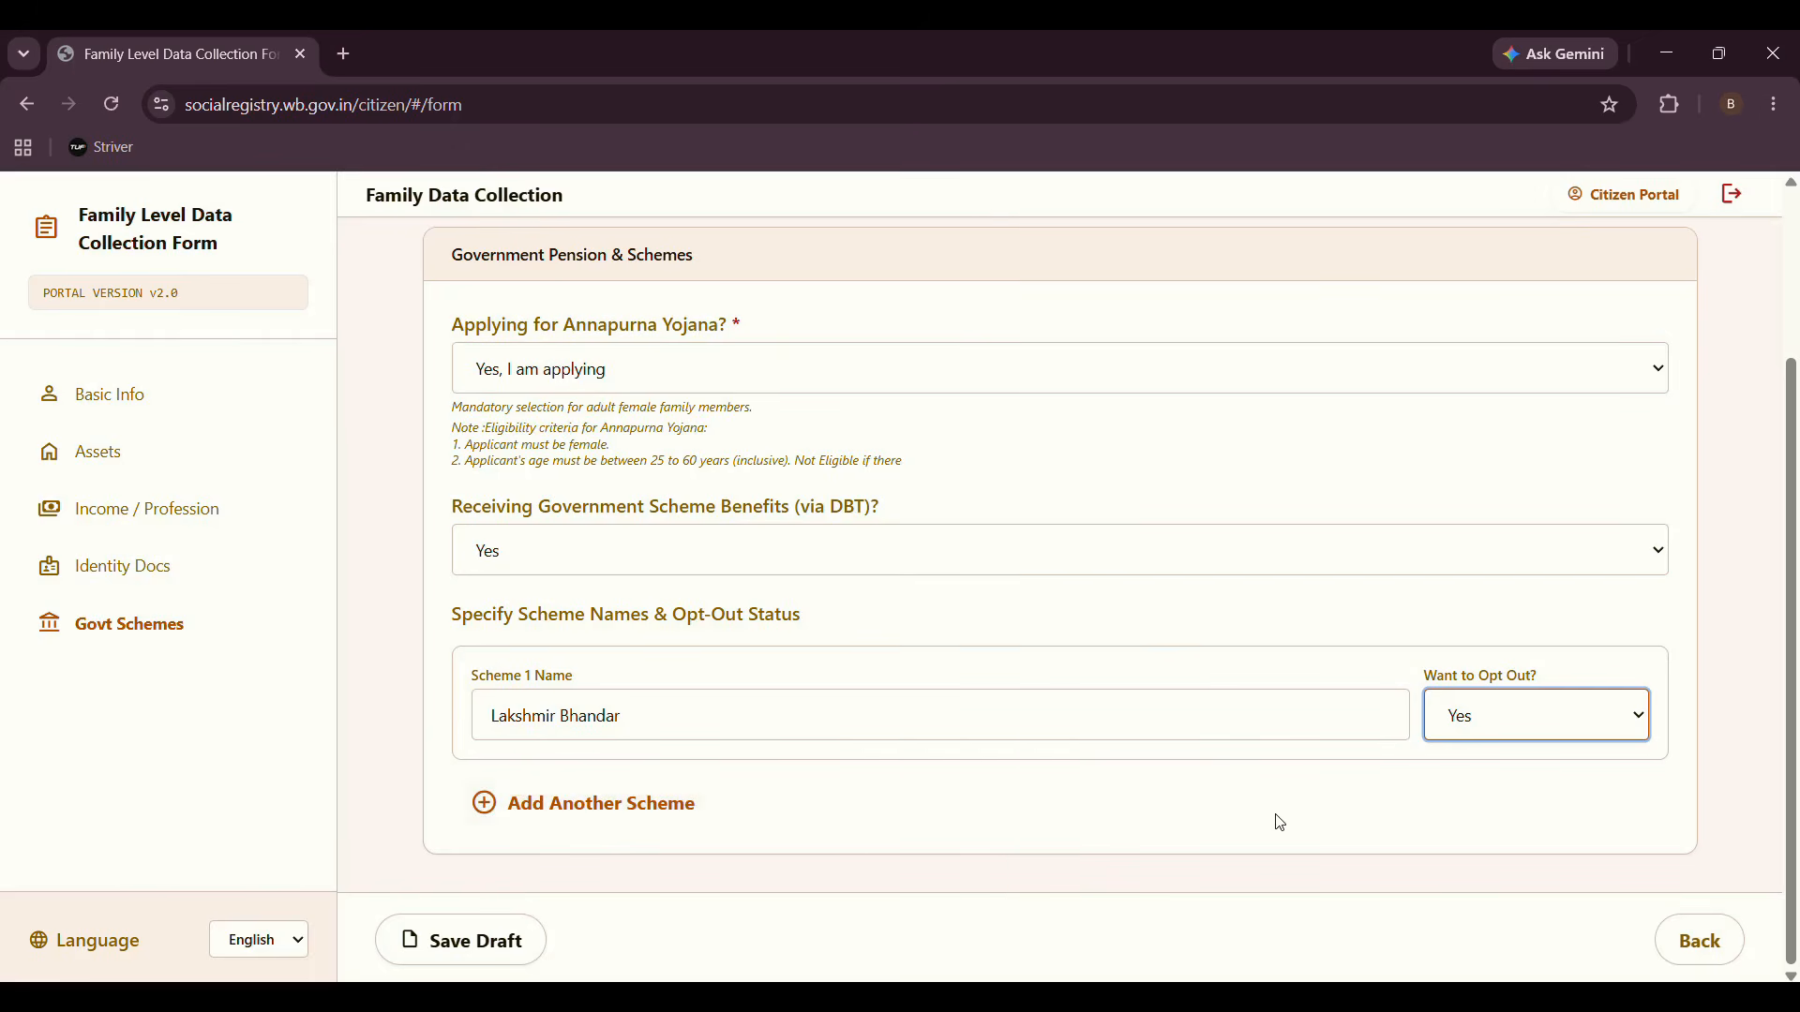
Add a Scheme 2 entry, then delete the empty row again.
click(646, 824)
scroll(1031, 806, down, 2)
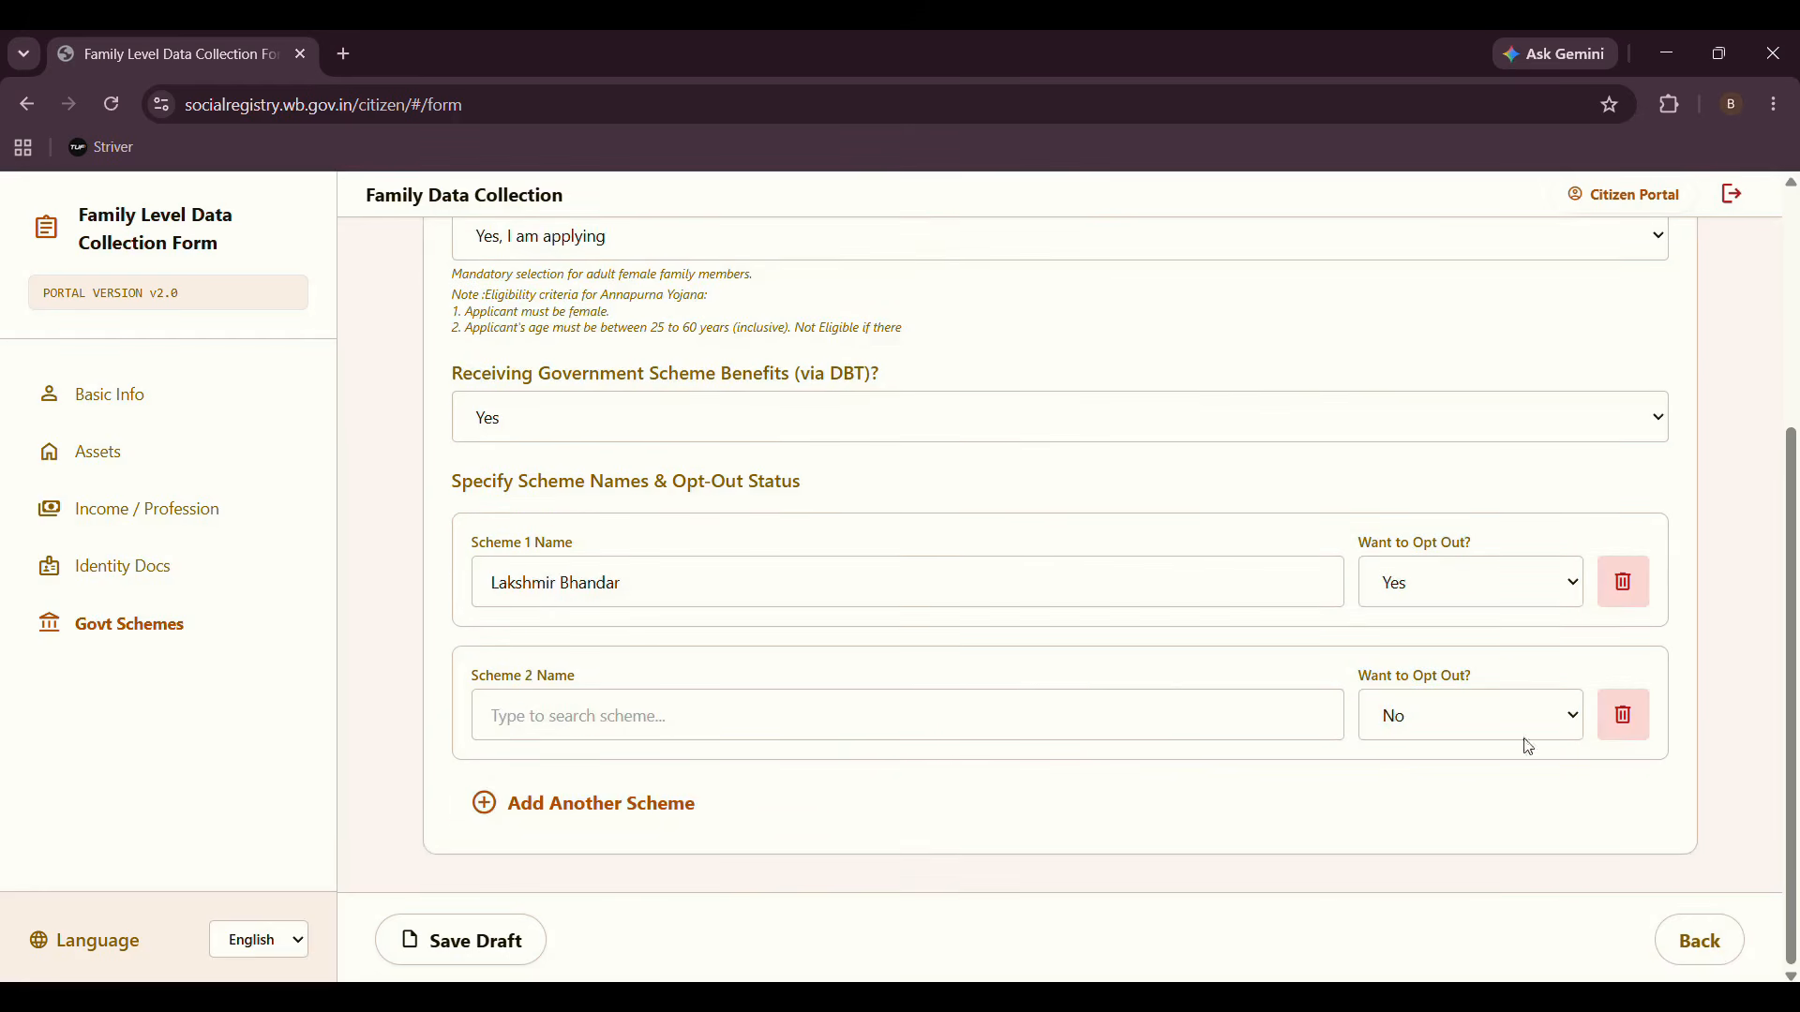
click(1624, 718)
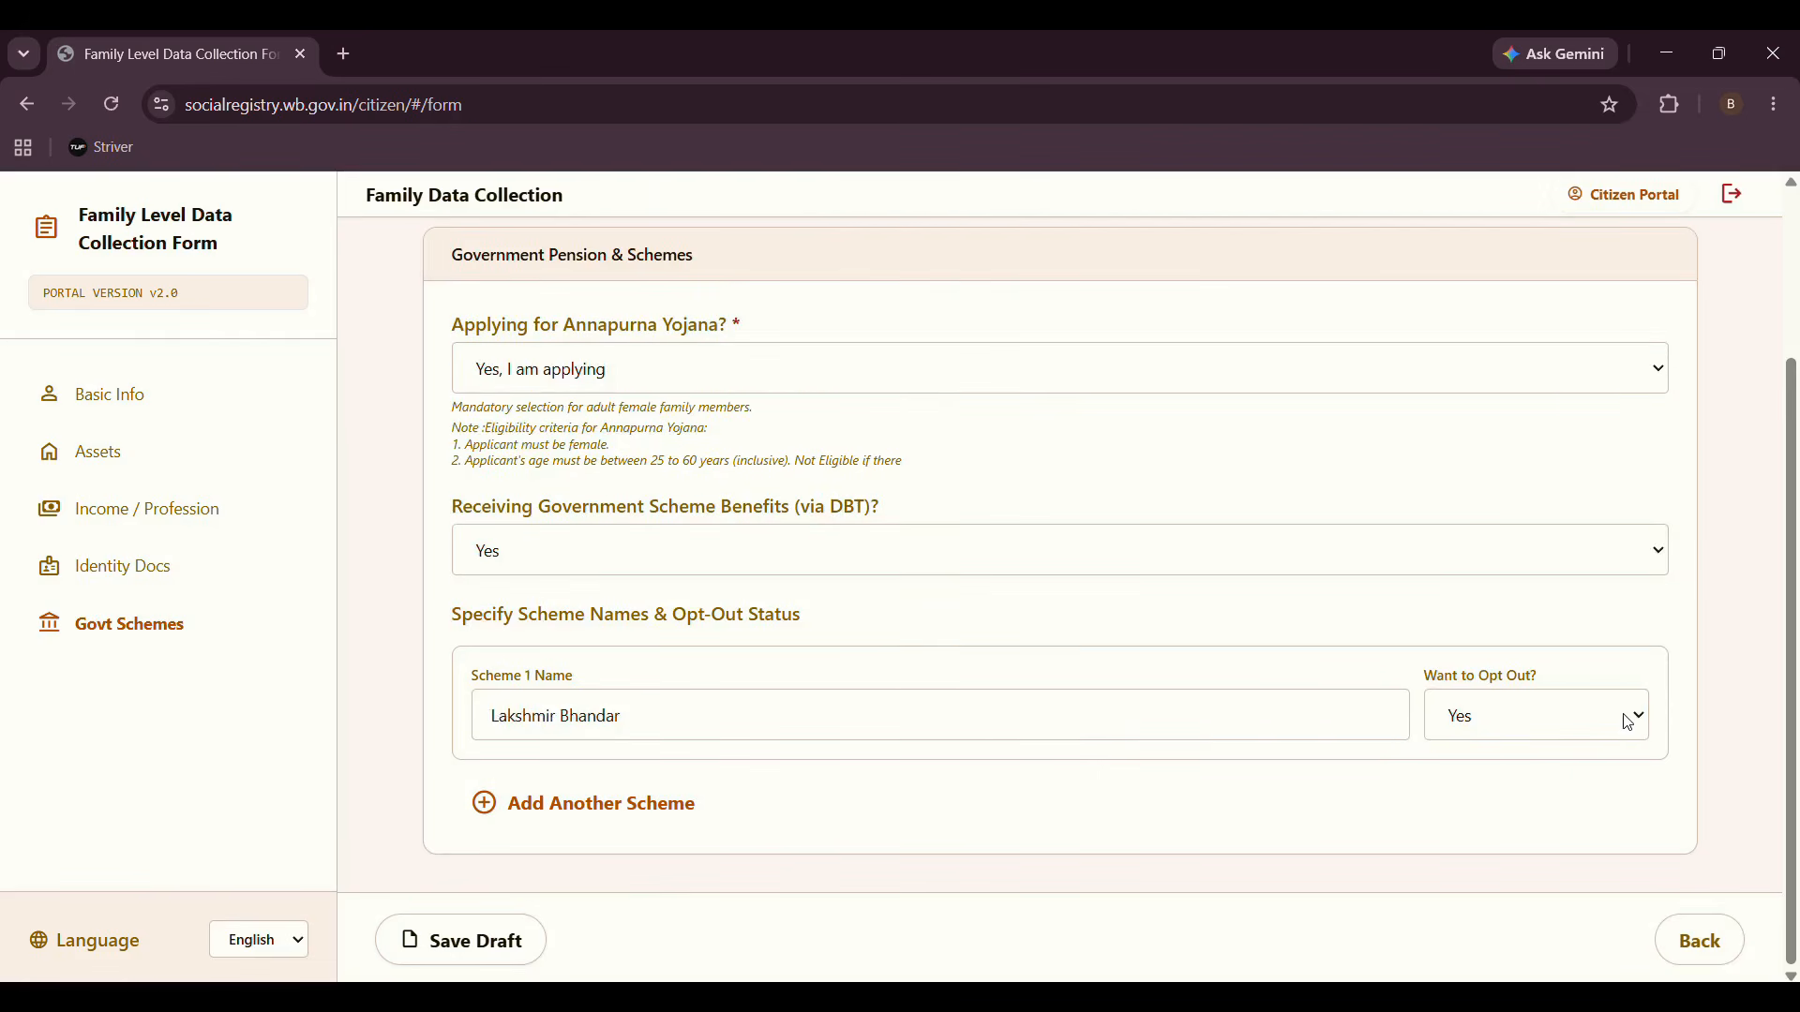
scroll(1307, 460, up, 1)
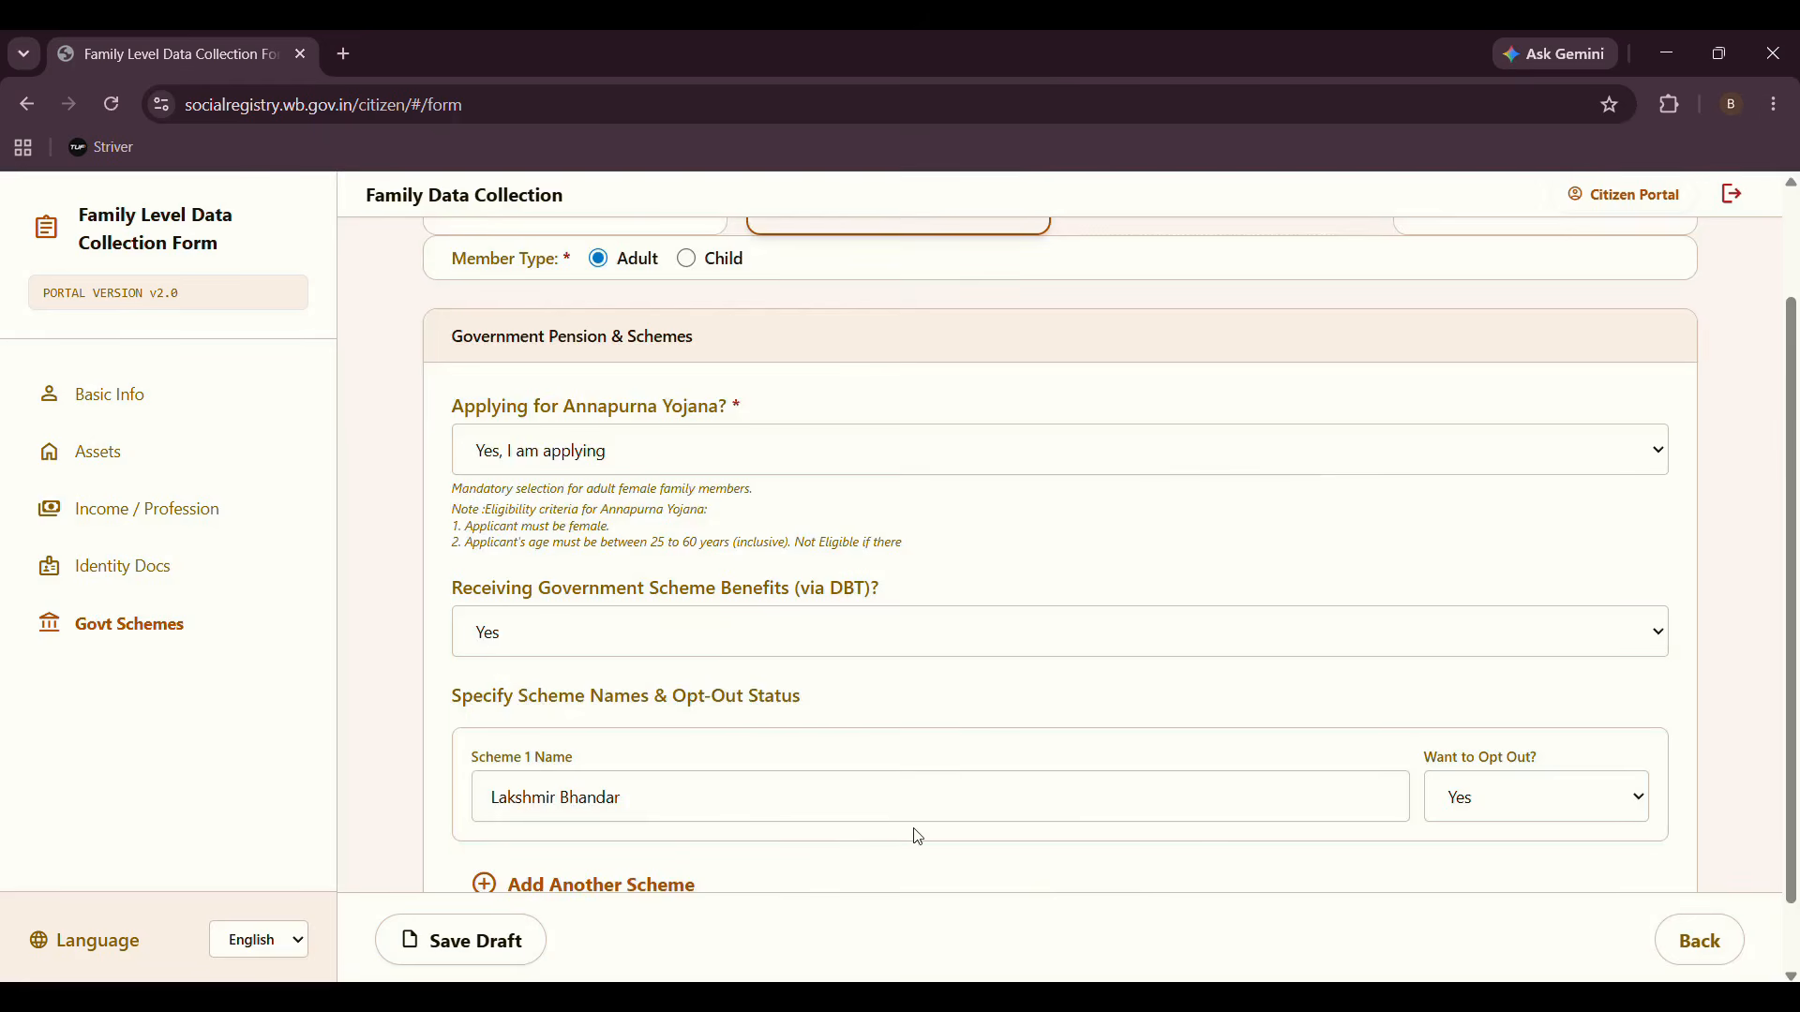
scroll(1082, 838, down, 1)
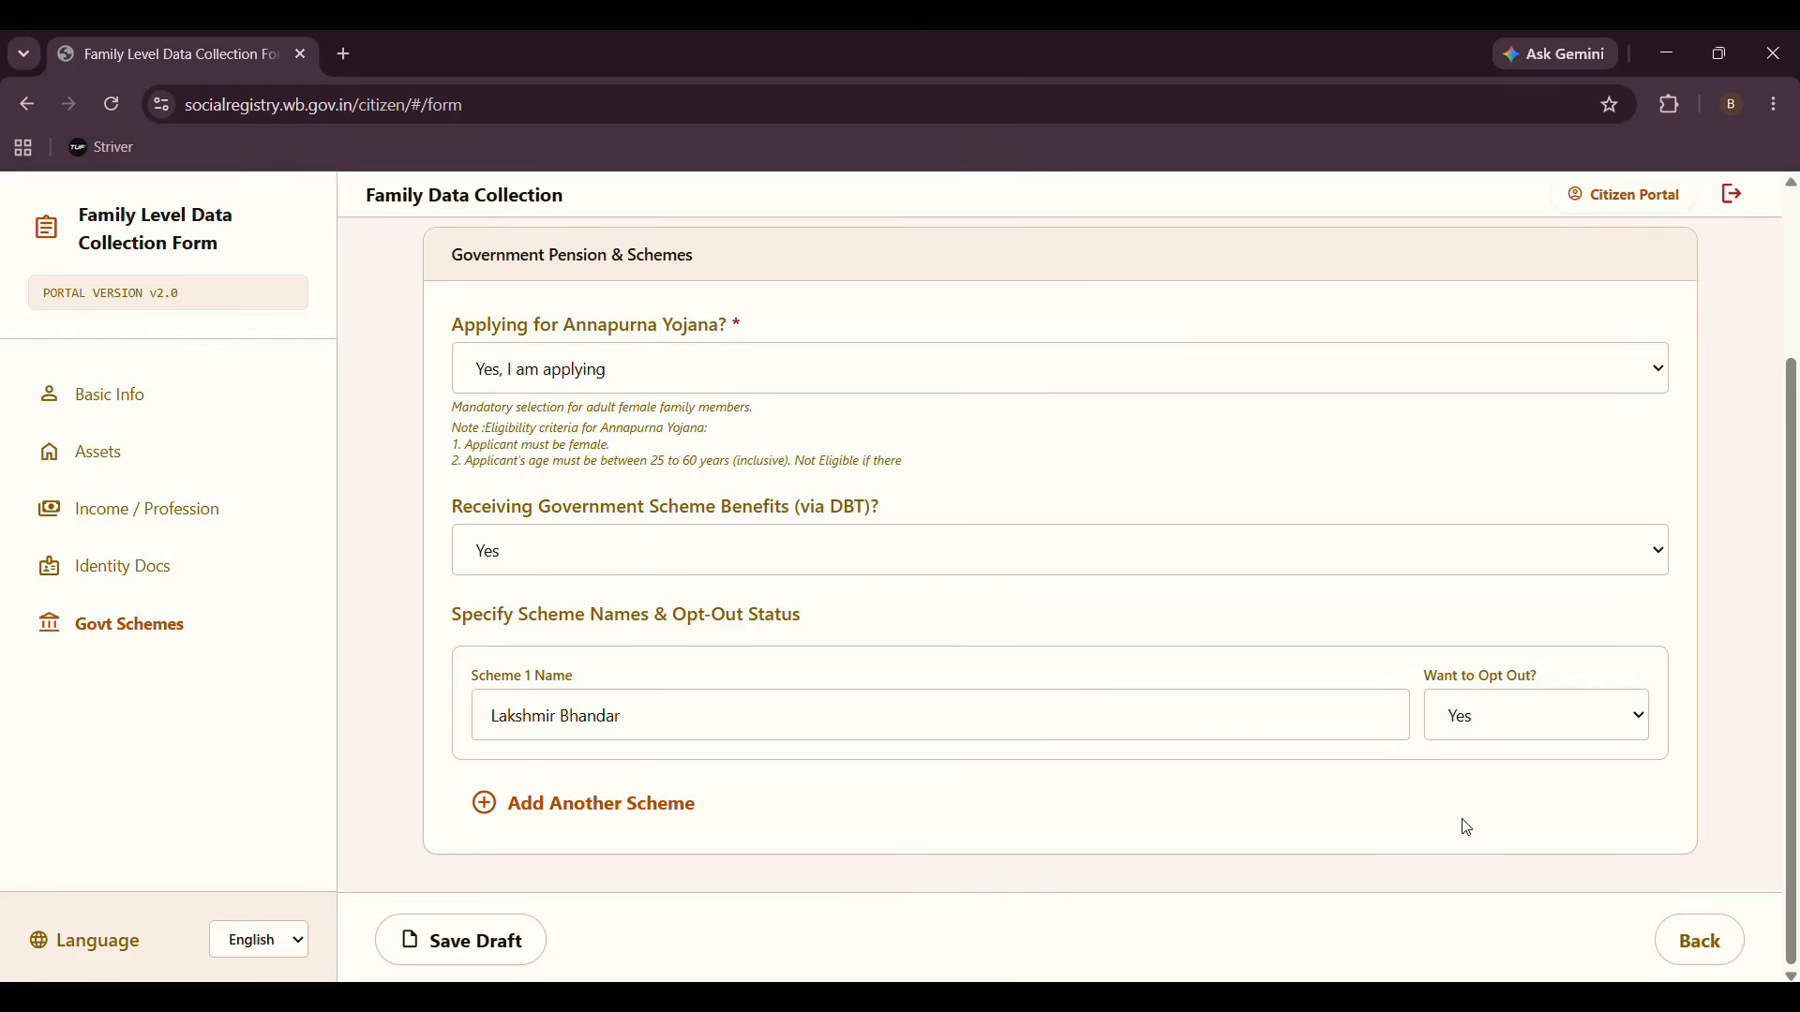
scroll(1242, 451, up, 3)
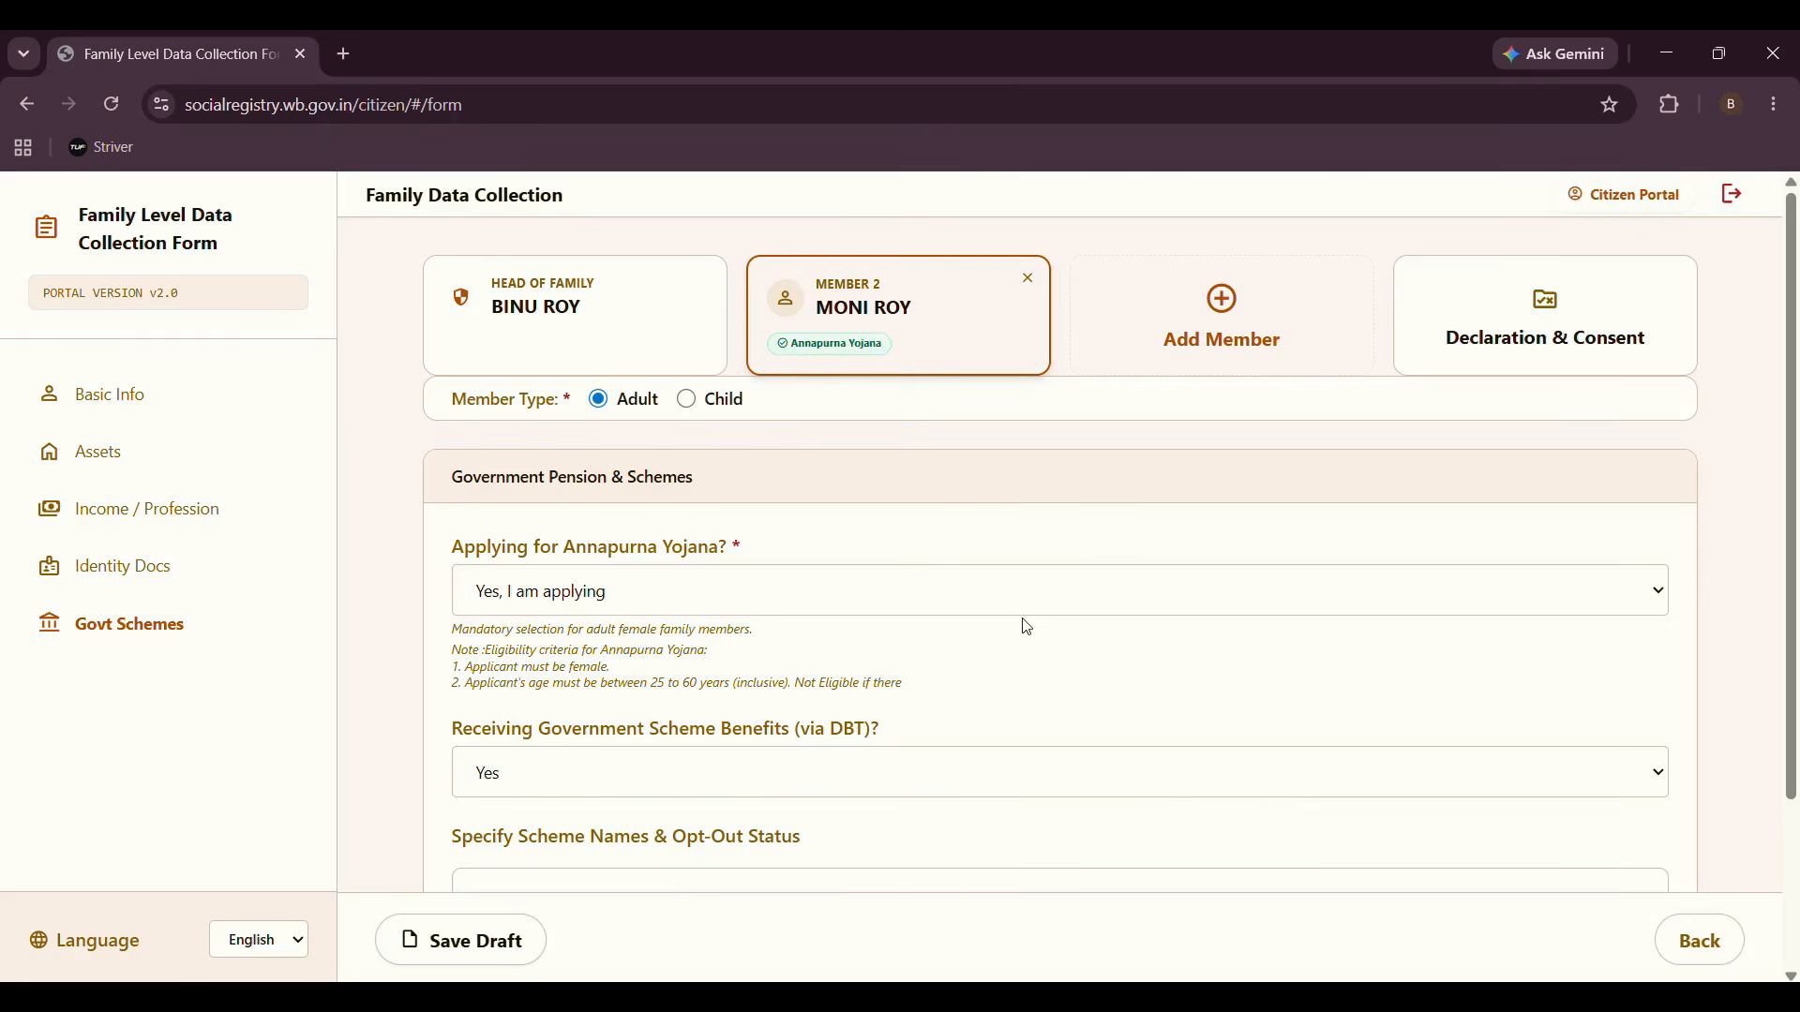
Add a third member, switch its type to Child and back to Adult, then delete the Member 3 card.
click(1211, 358)
scroll(1030, 705, down, 10)
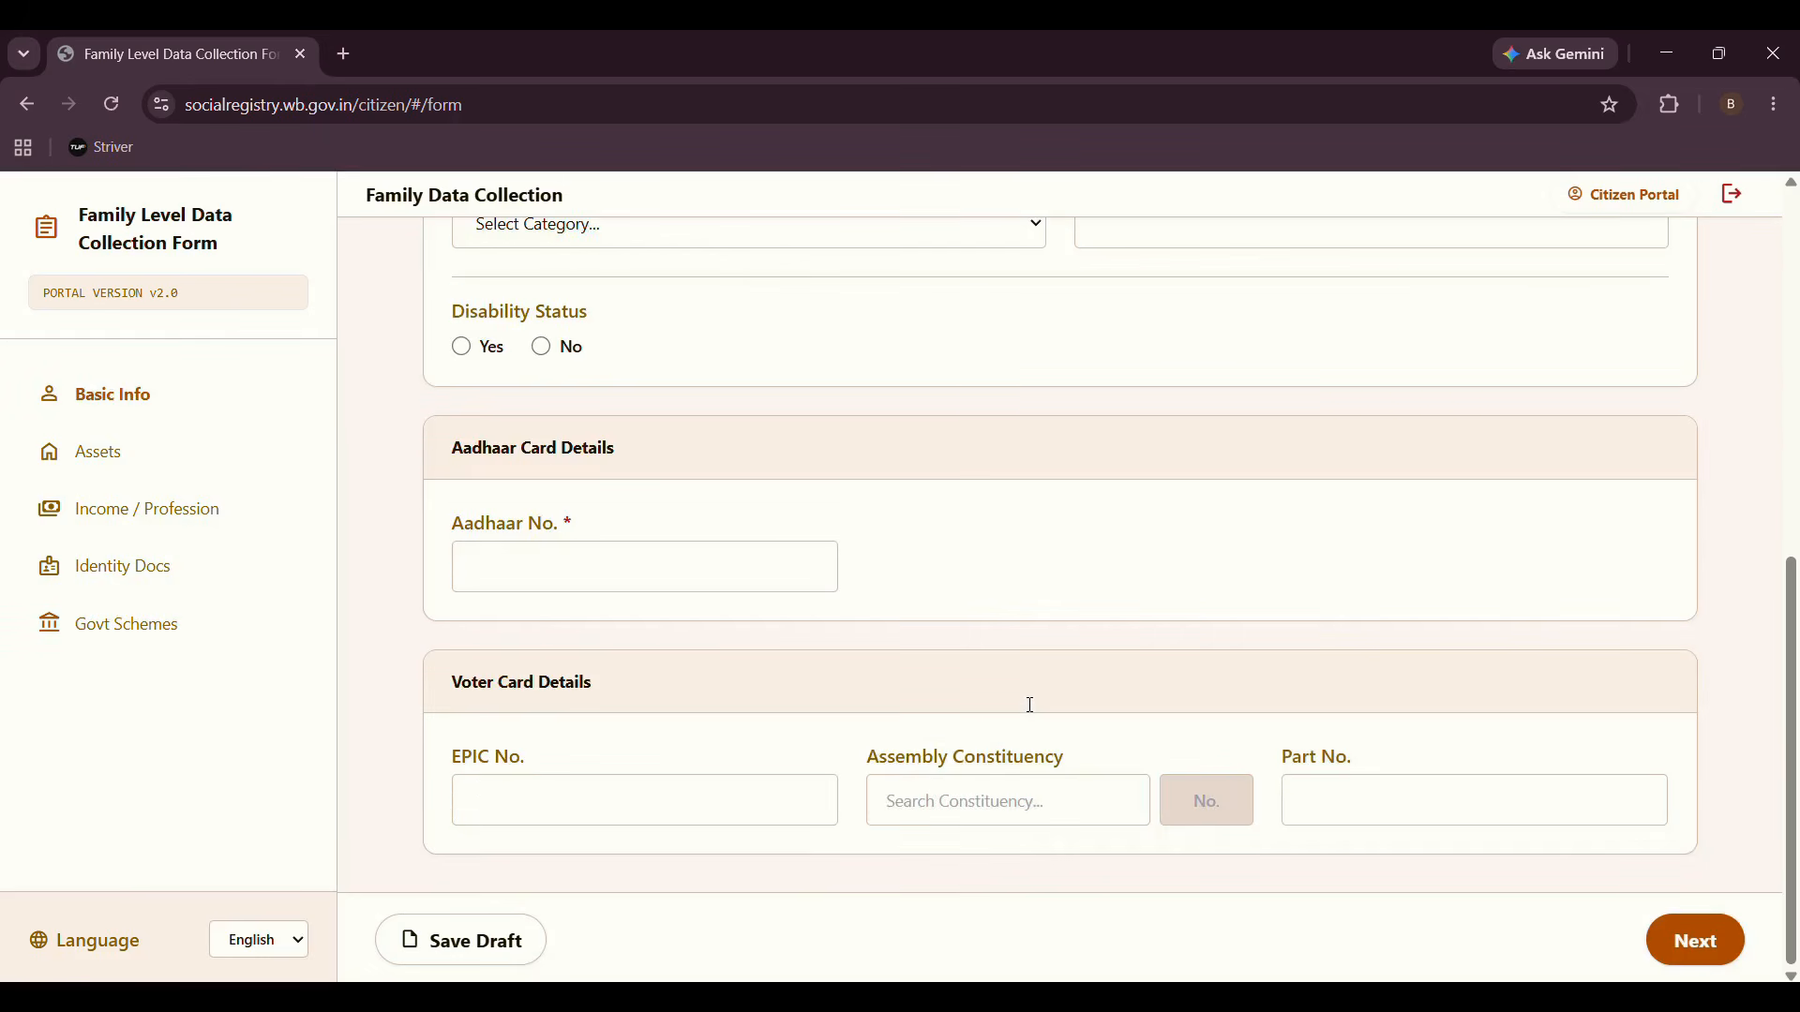
scroll(1030, 705, up, 10)
scroll(1030, 706, down, 10)
scroll(1032, 713, up, 10)
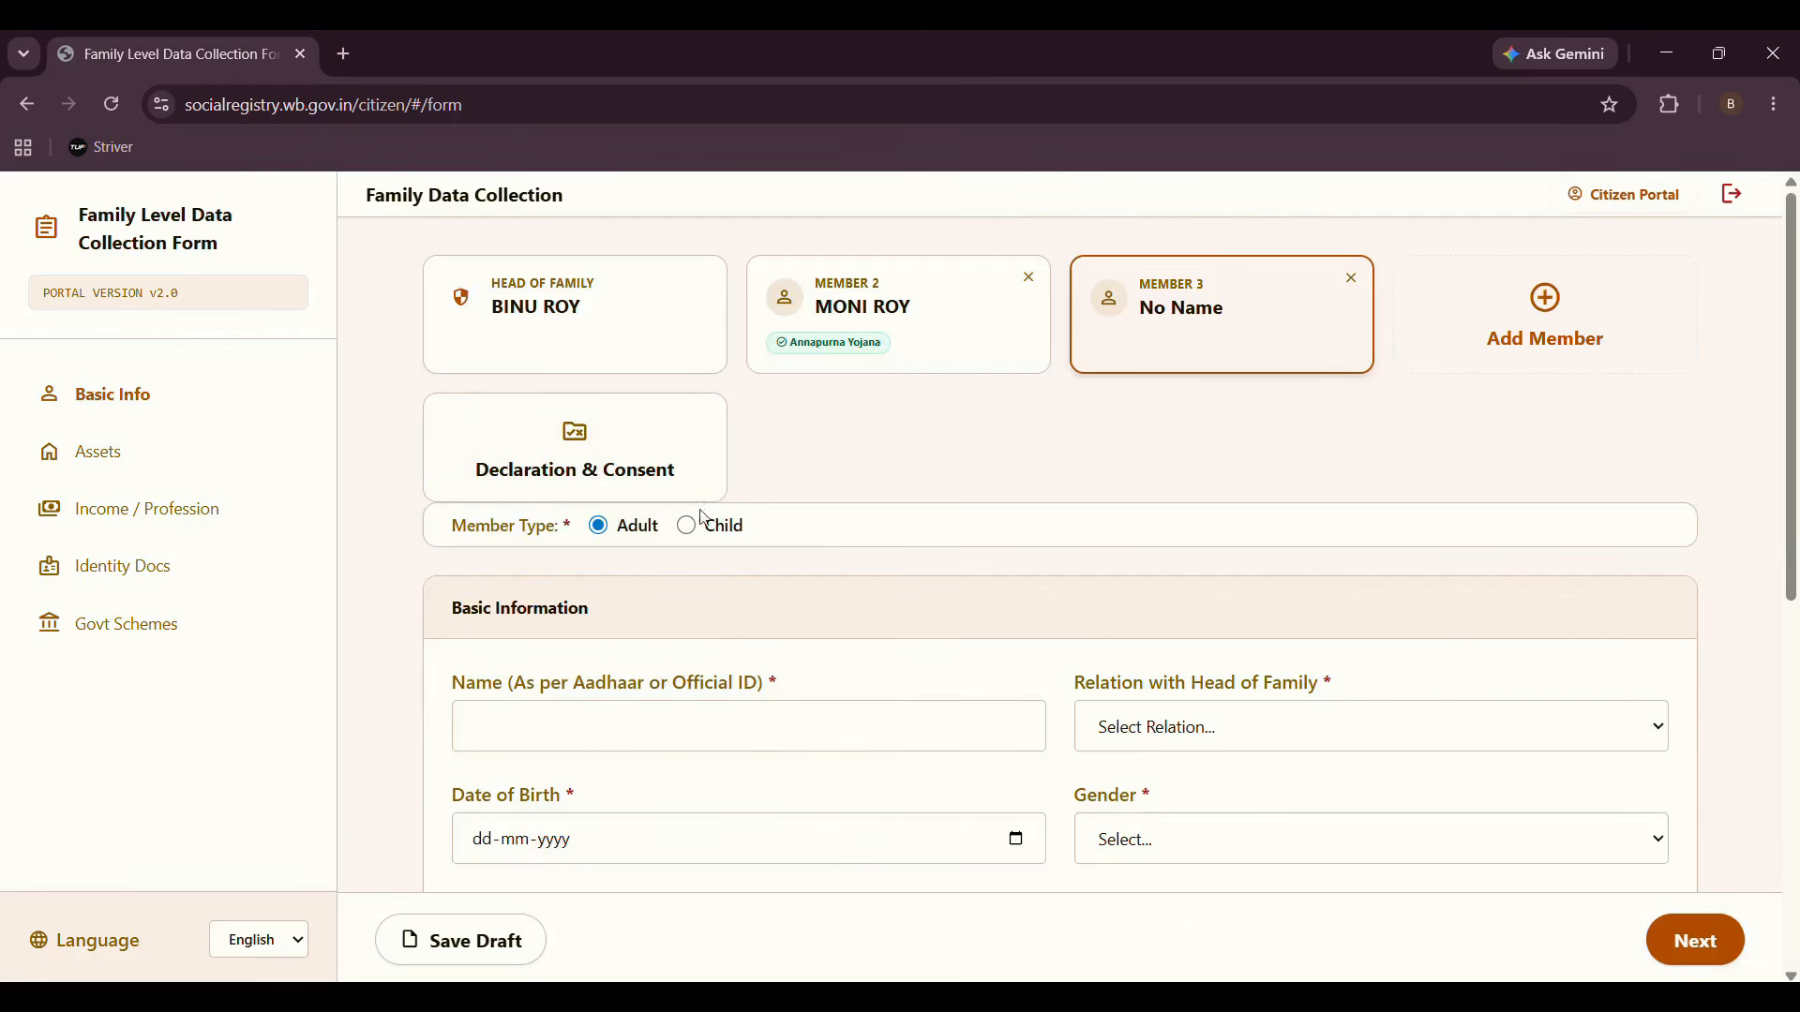
click(686, 527)
scroll(1106, 694, down, 6)
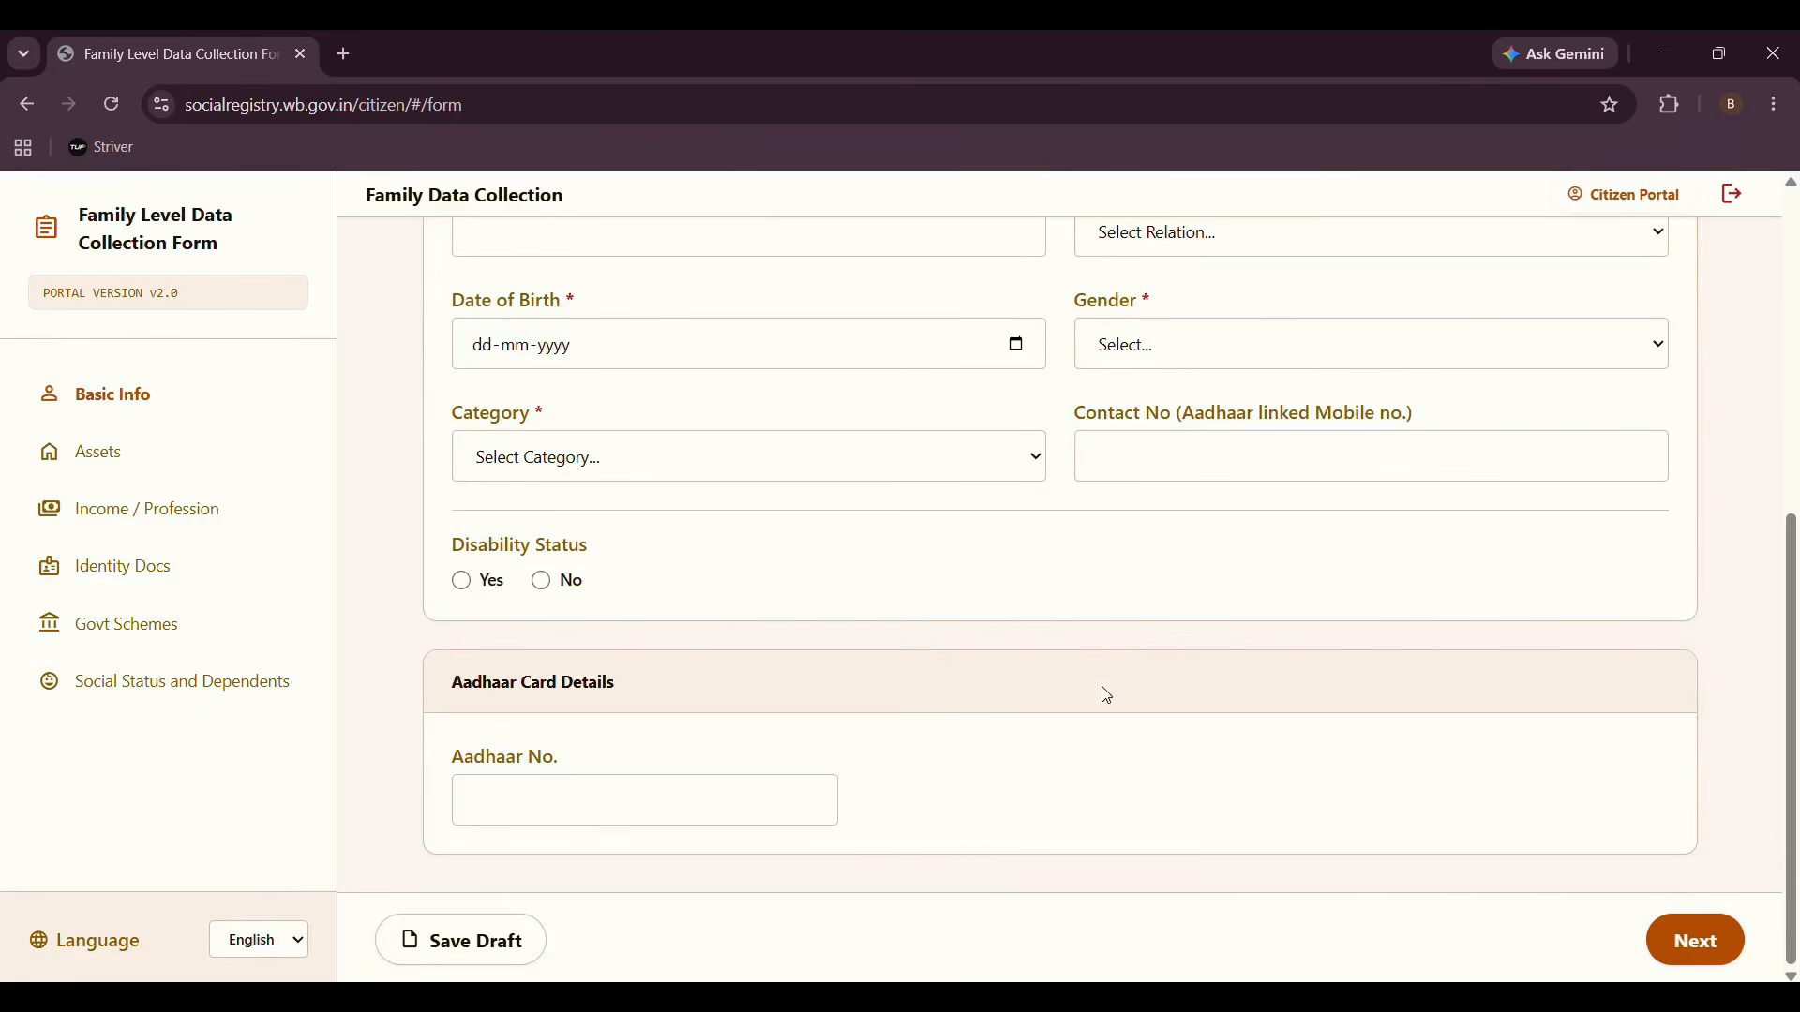
scroll(1107, 694, up, 6)
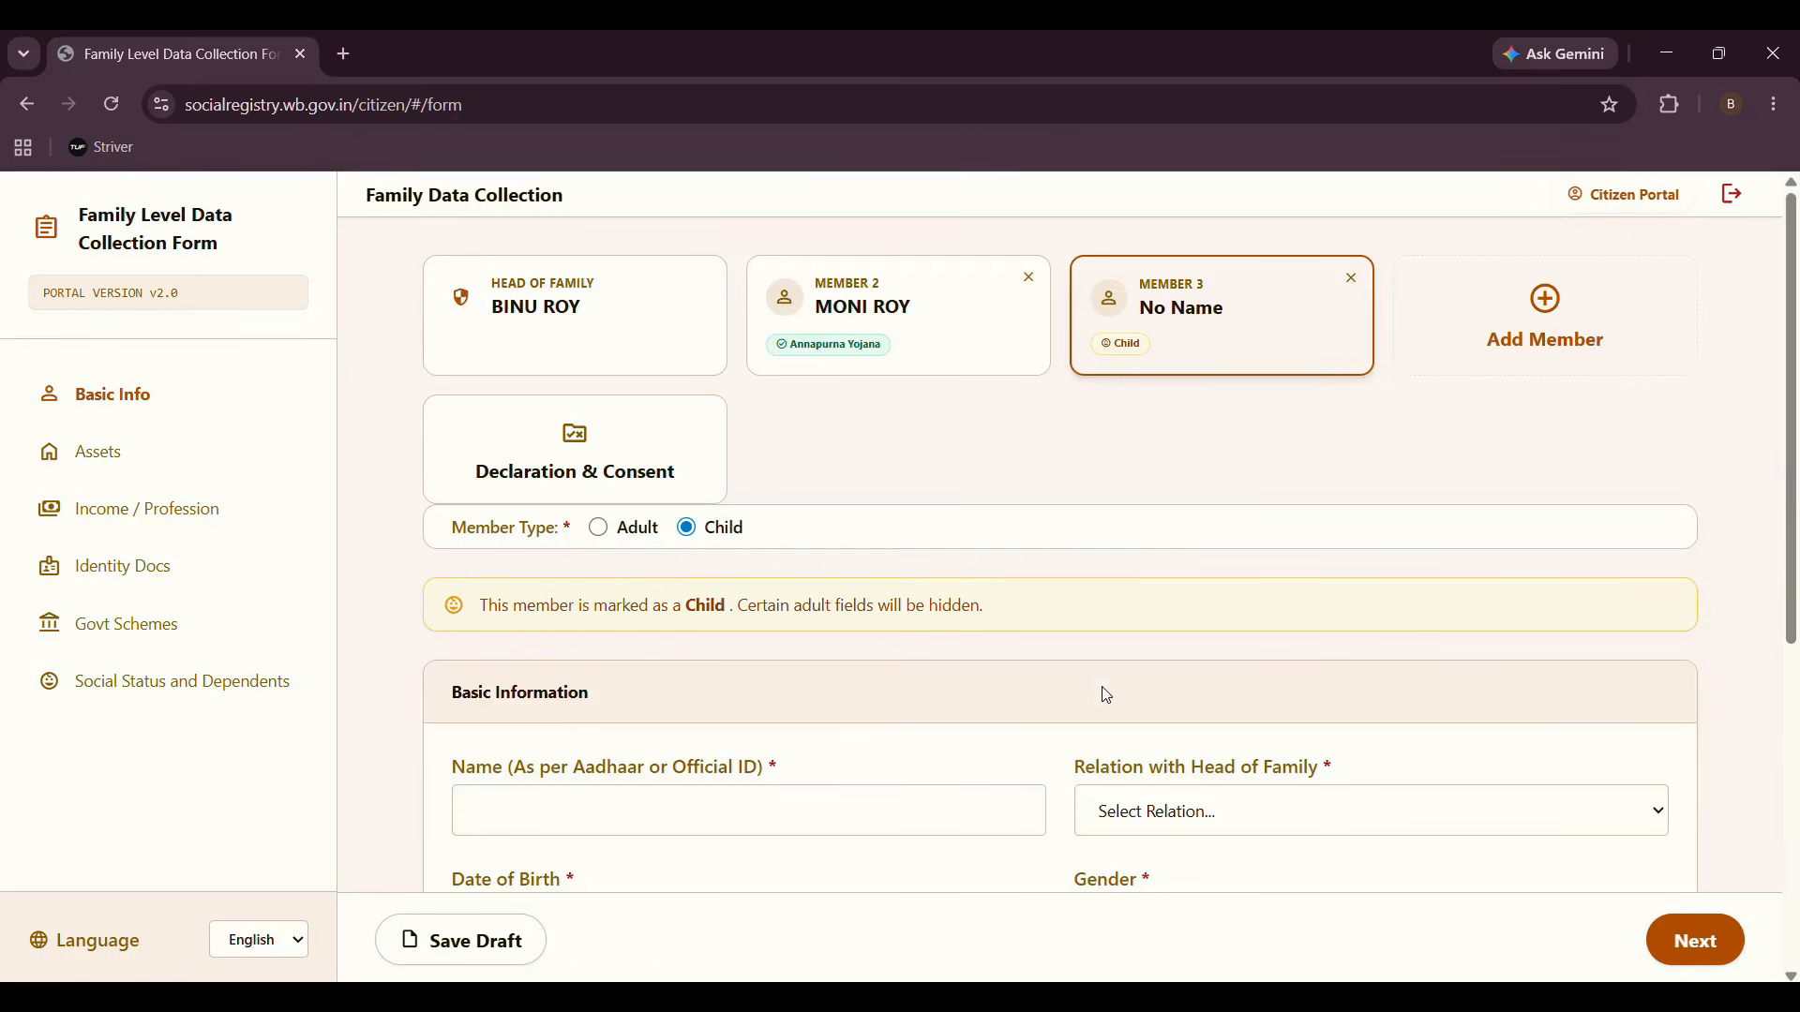
click(599, 527)
scroll(970, 674, down, 8)
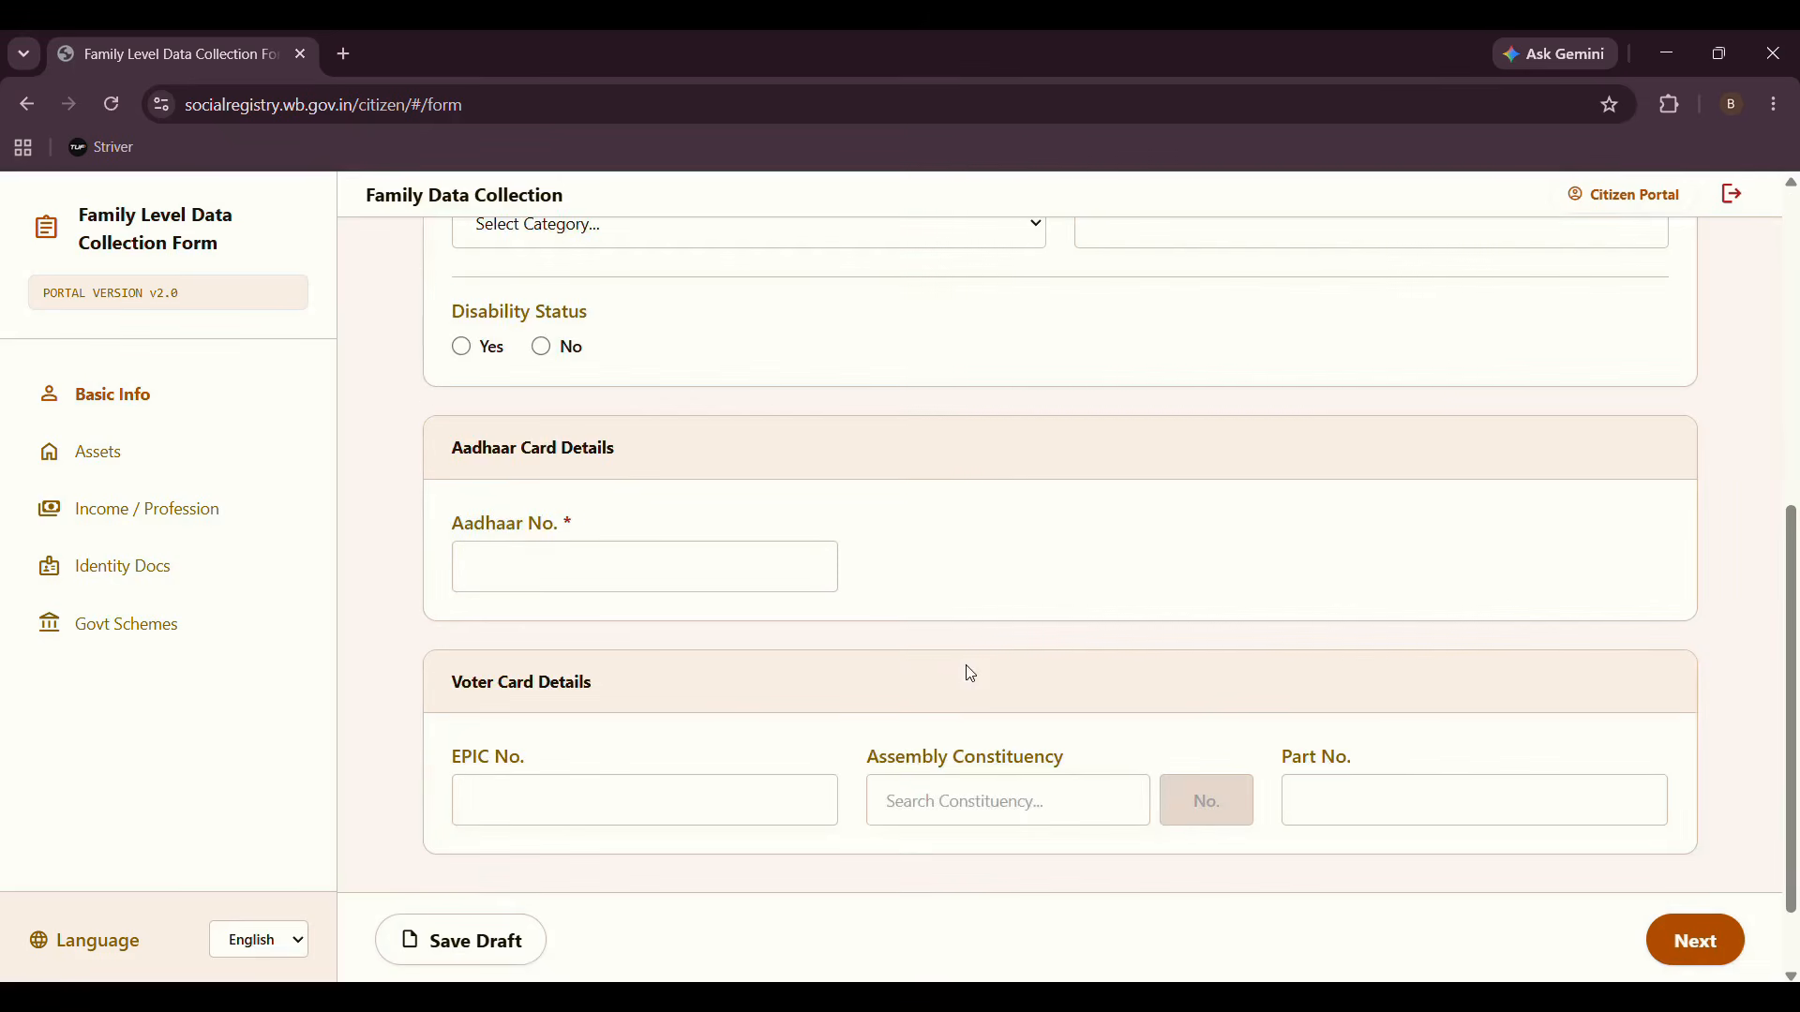
scroll(971, 674, up, 8)
click(1352, 278)
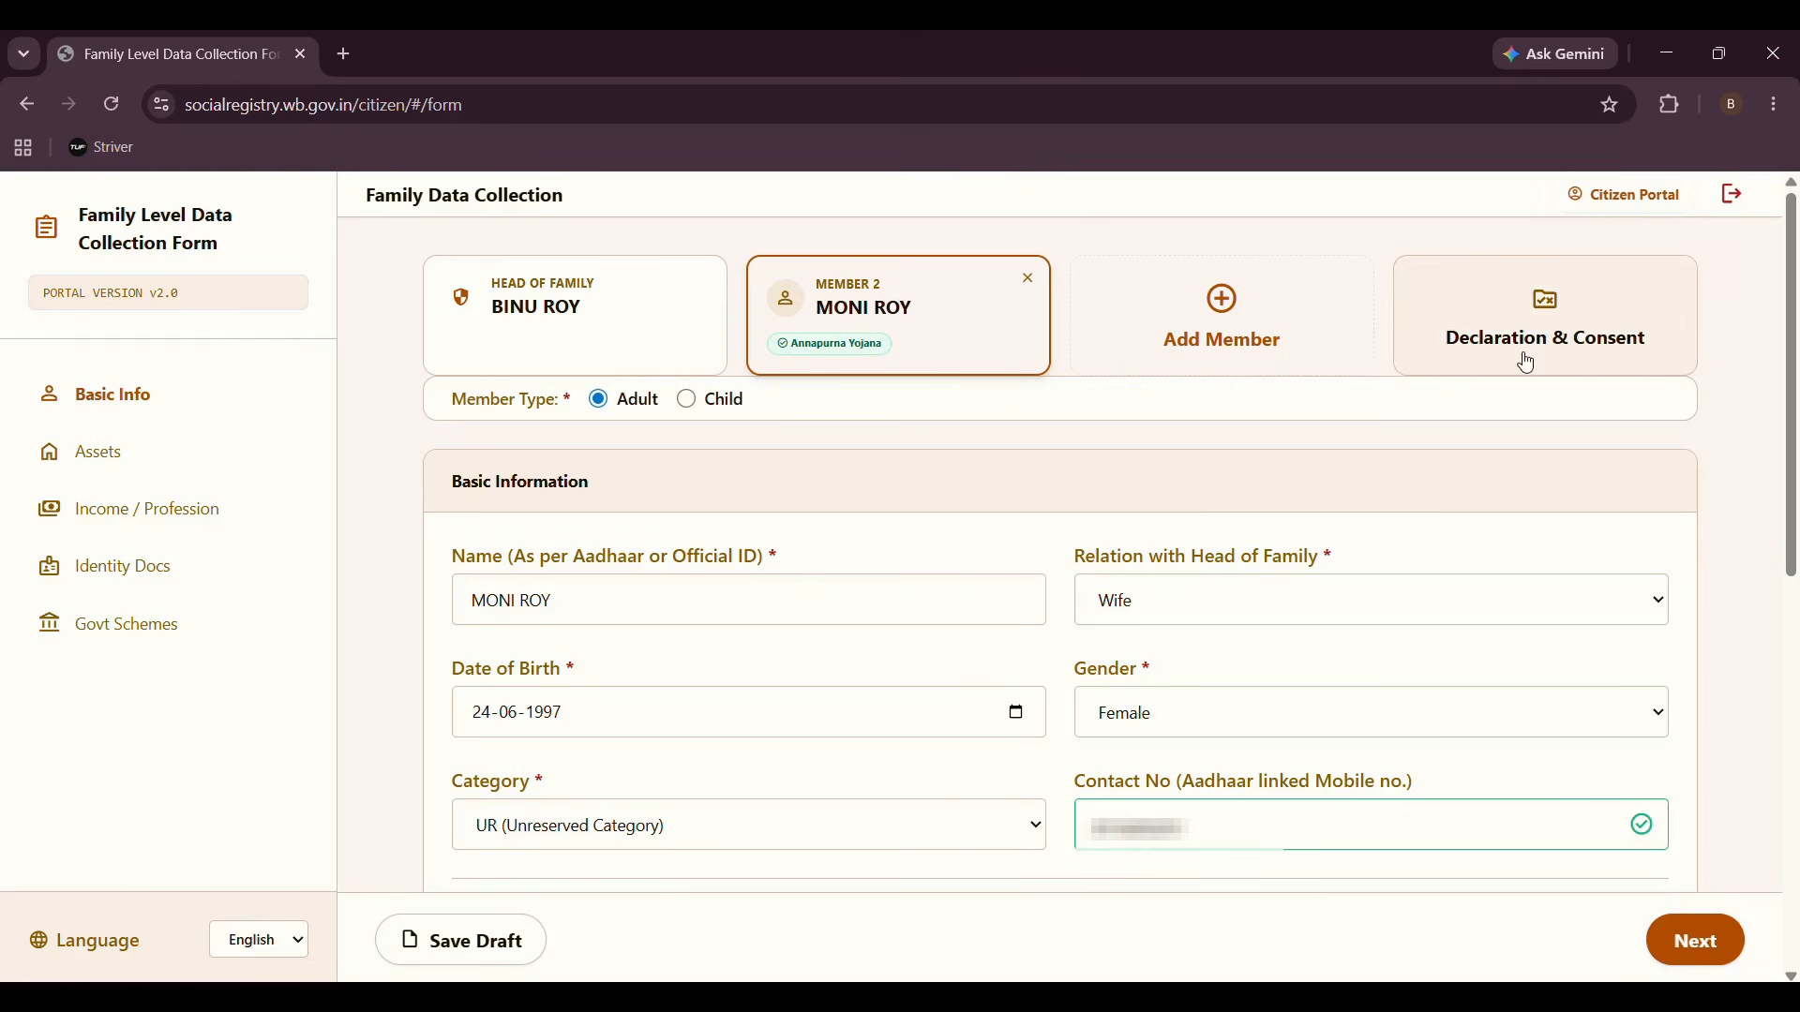
Go to the Declaration & Consent section and tick the declaration agreement checkbox.
click(1584, 335)
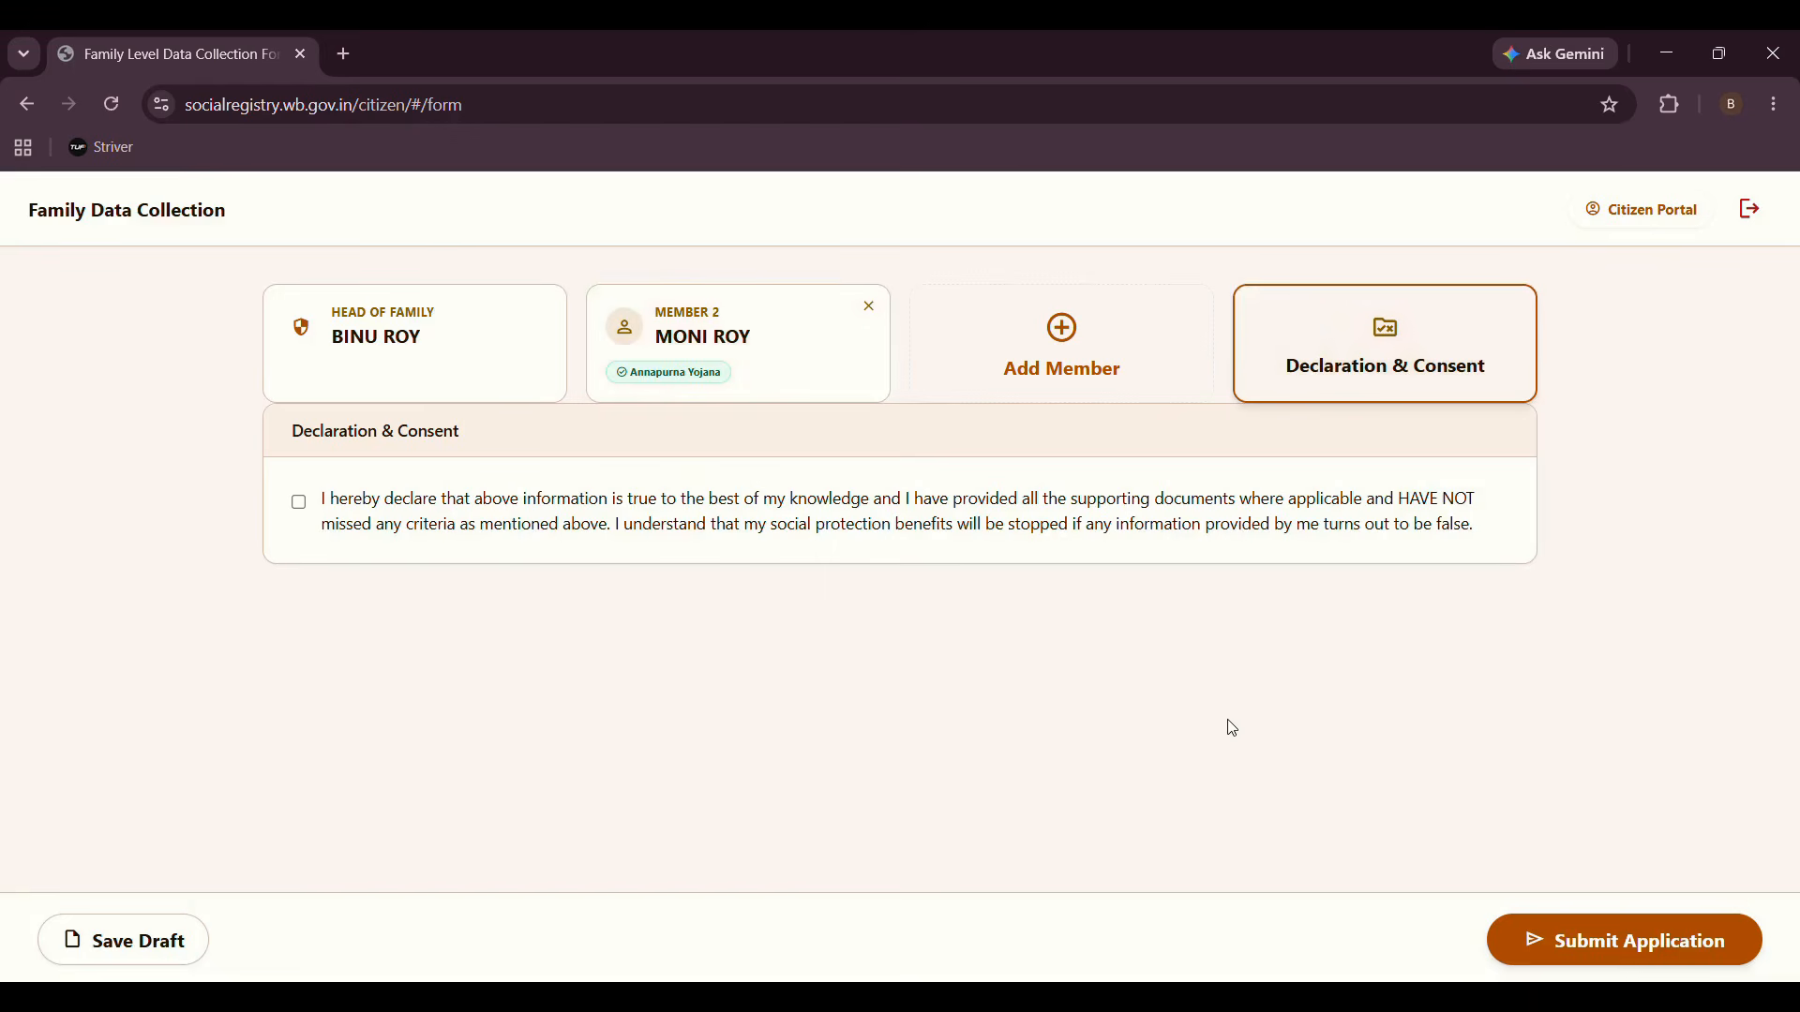
click(298, 502)
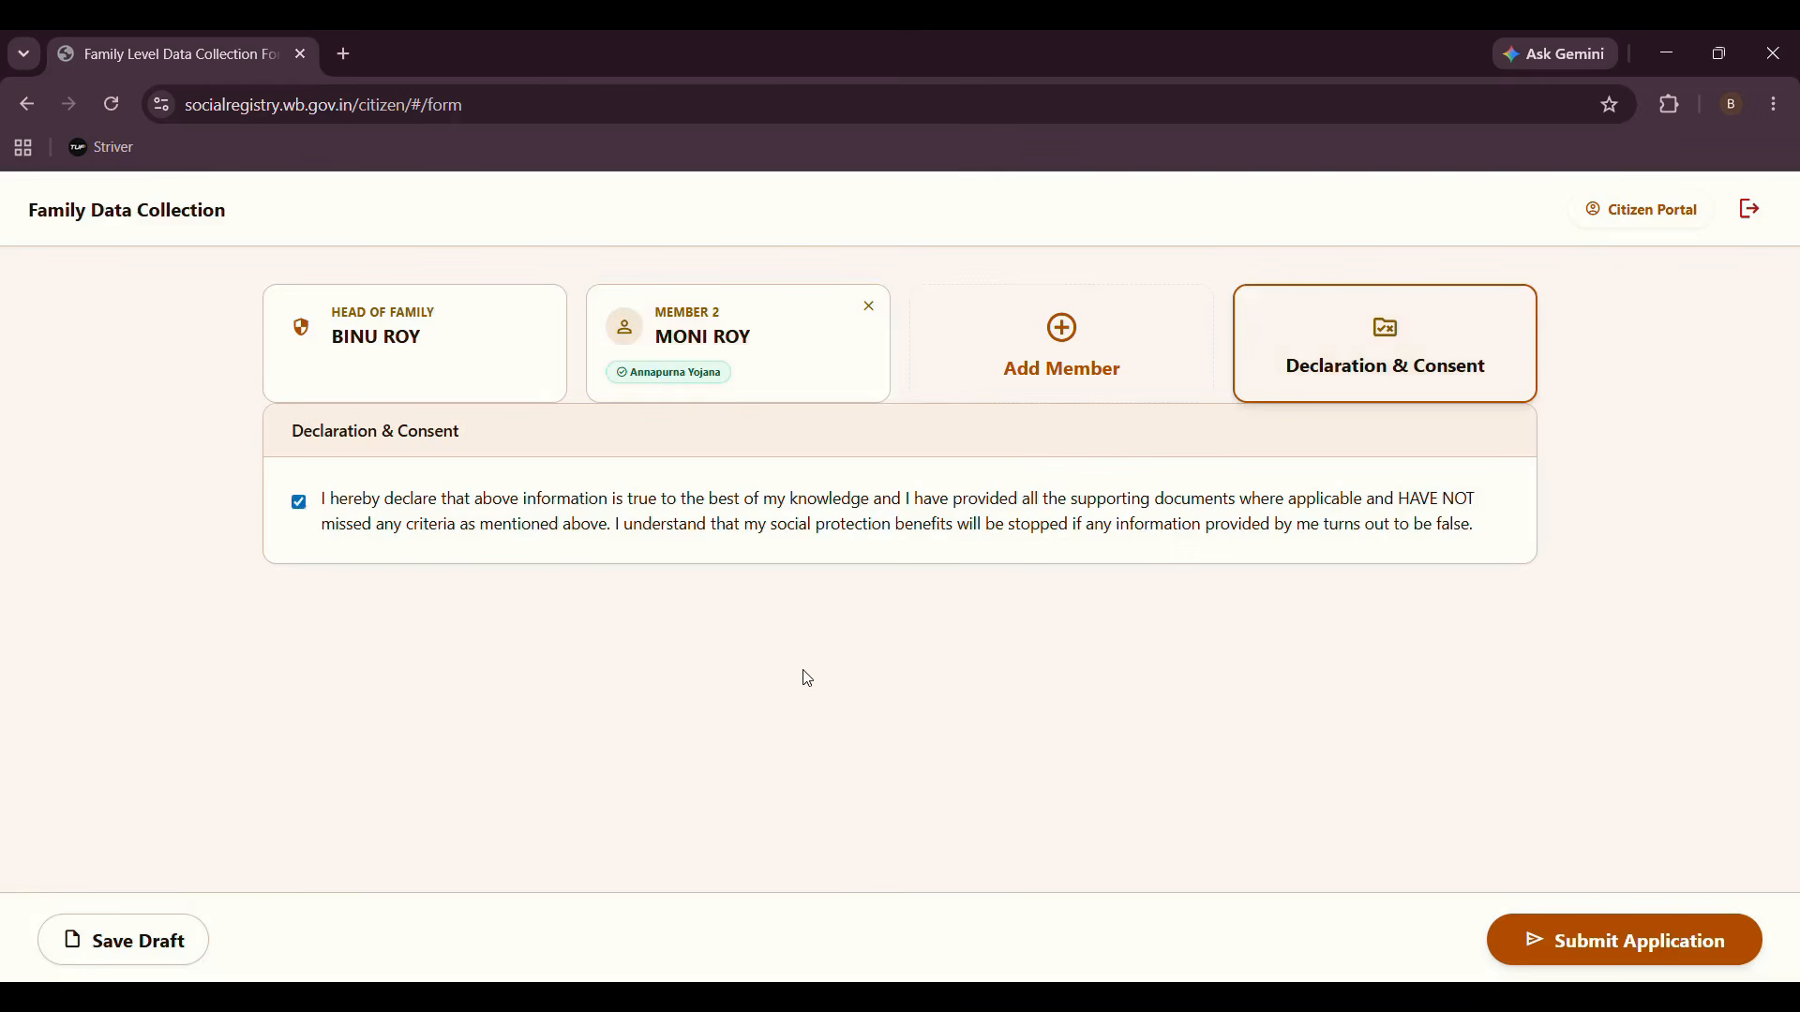